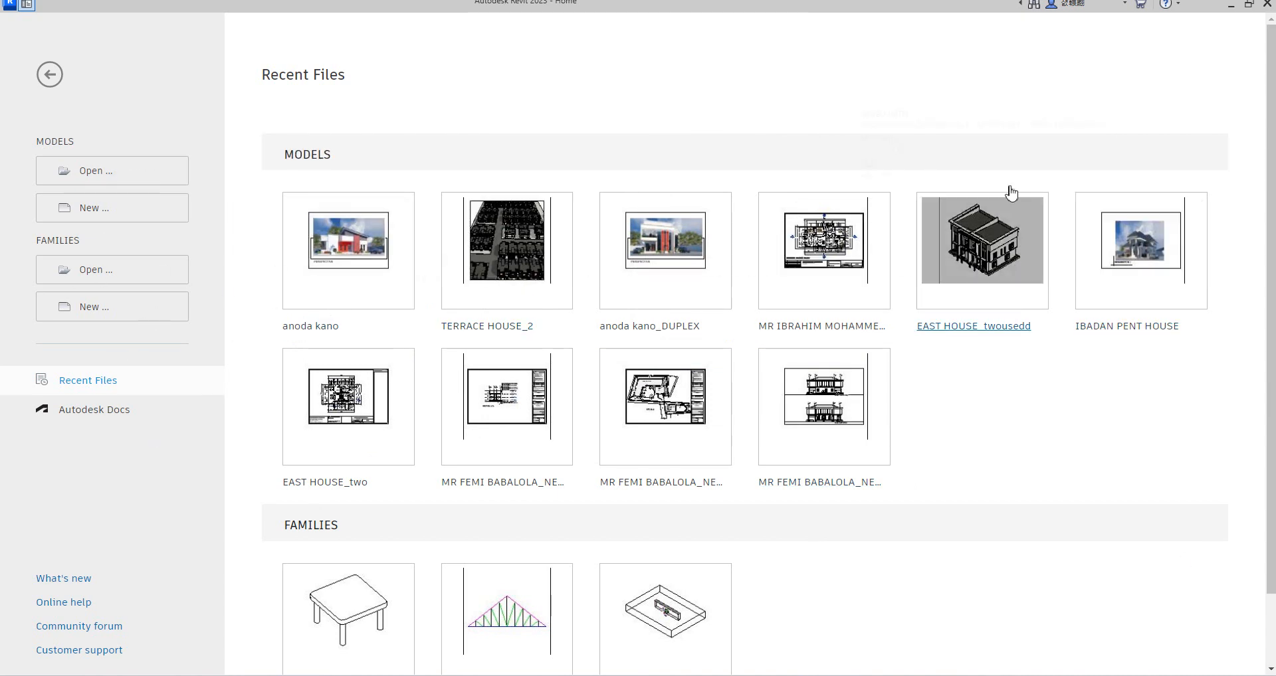
- Switch to the EAST HOUSEE_LCD.png rendering in Photos and examine the facade, balconies, curtain windows, roof levels and side elevation
mouse_move(1008, 675)
left_click(1008, 621)
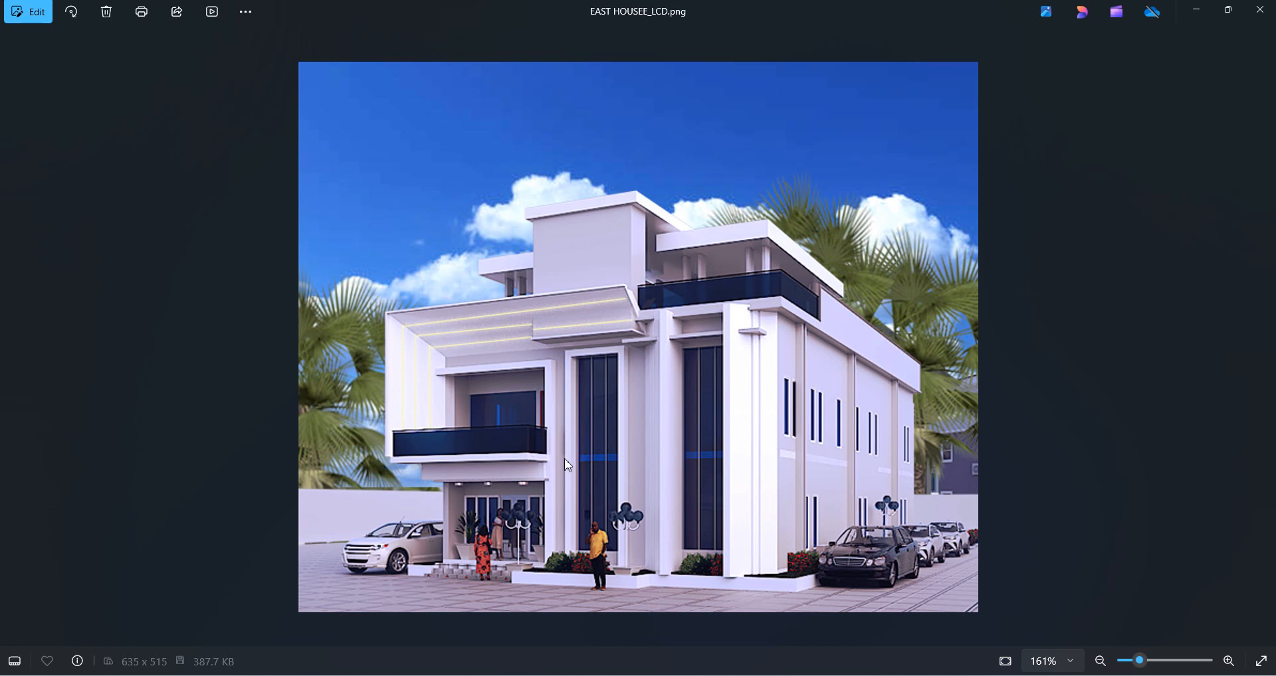
scroll(520, 361, "up", 2)
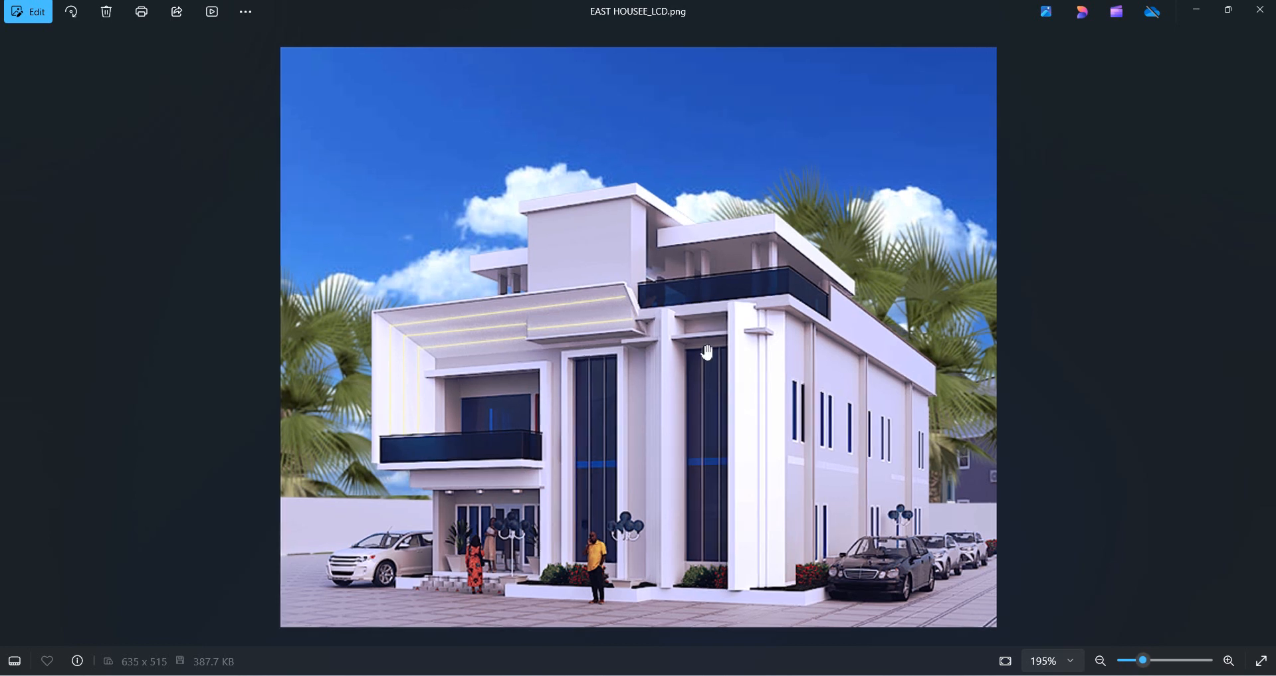
scroll(780, 499, "down", 3)
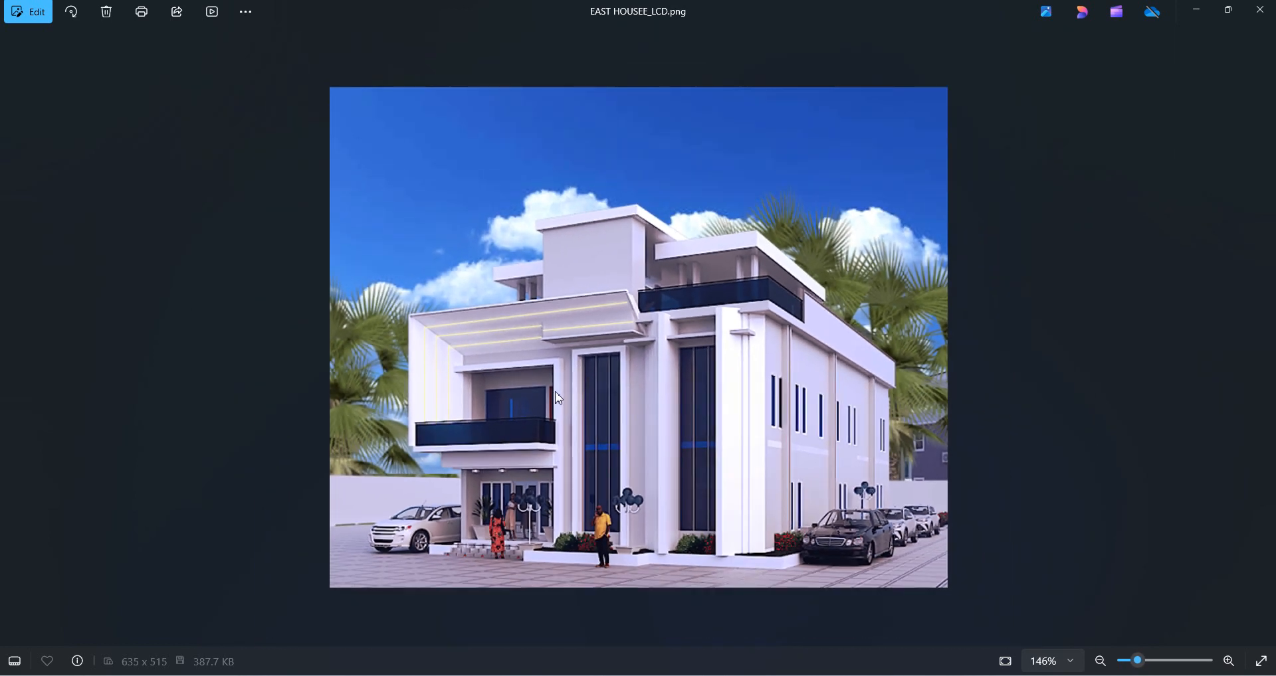
scroll(641, 580, "up", 1)
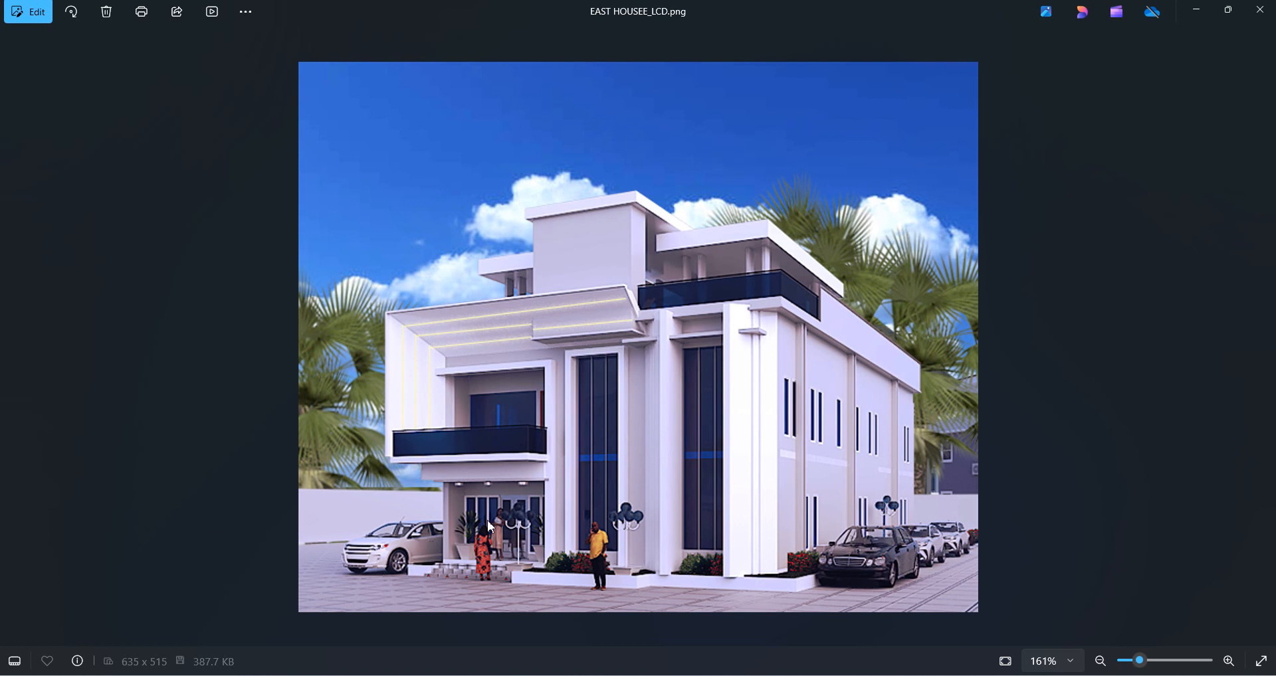
scroll(711, 444, "up", 2)
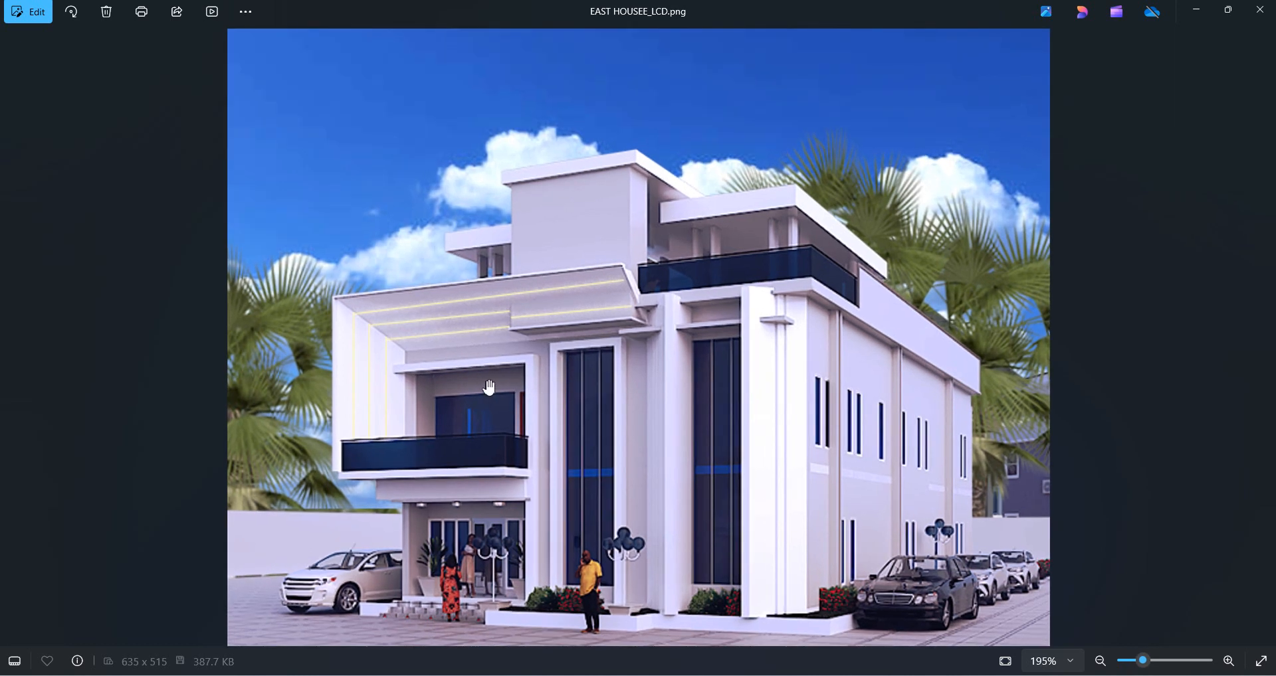
scroll(684, 392, "down", 1)
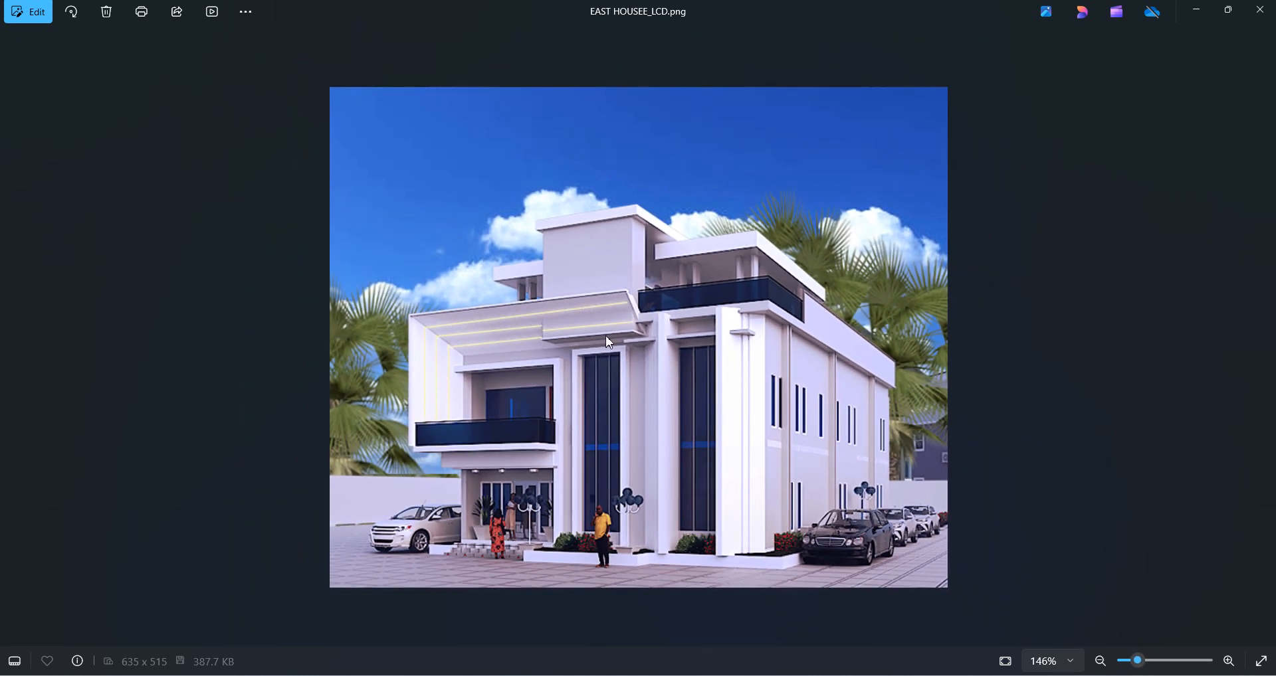
scroll(664, 376, "up", 2)
scroll(746, 384, "down", 1)
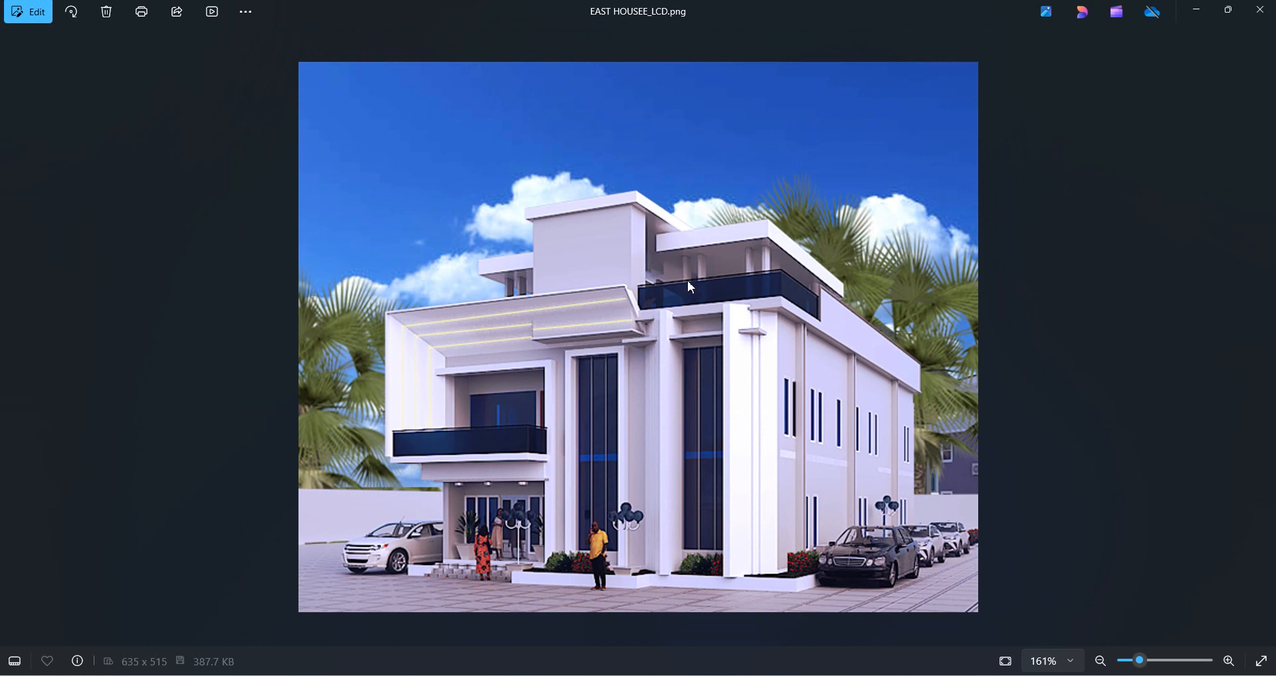
scroll(740, 373, "up", 1)
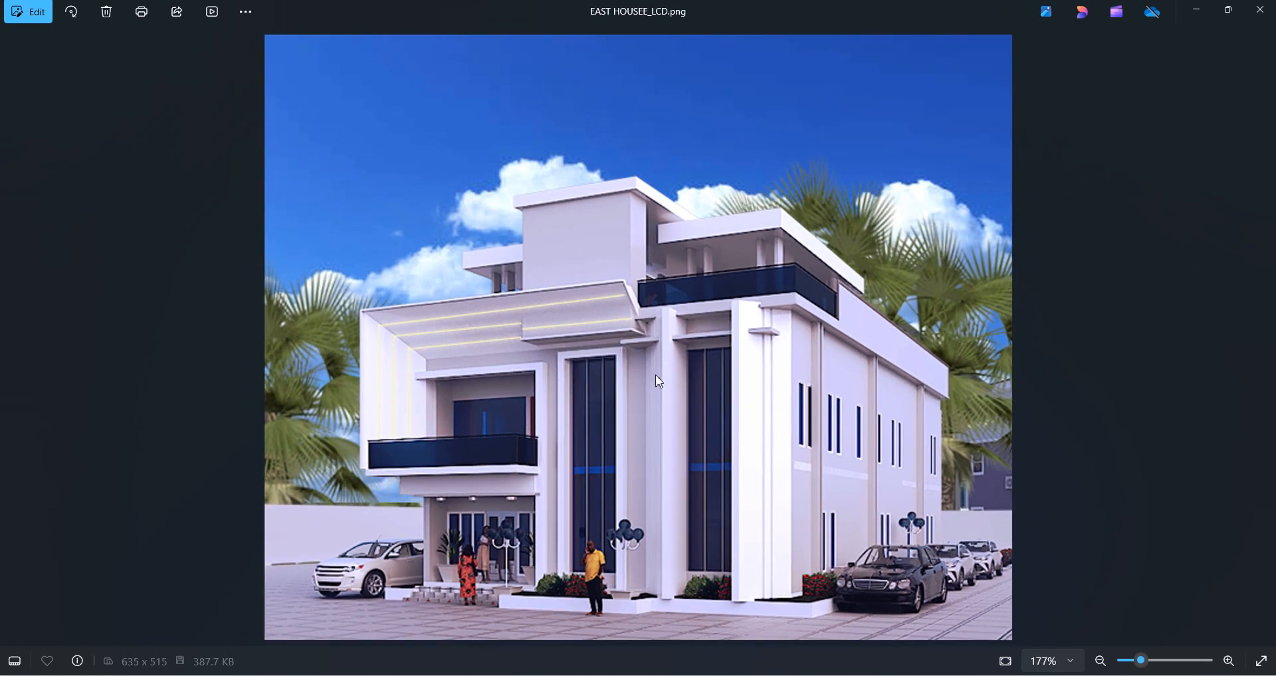
scroll(746, 449, "down", 2)
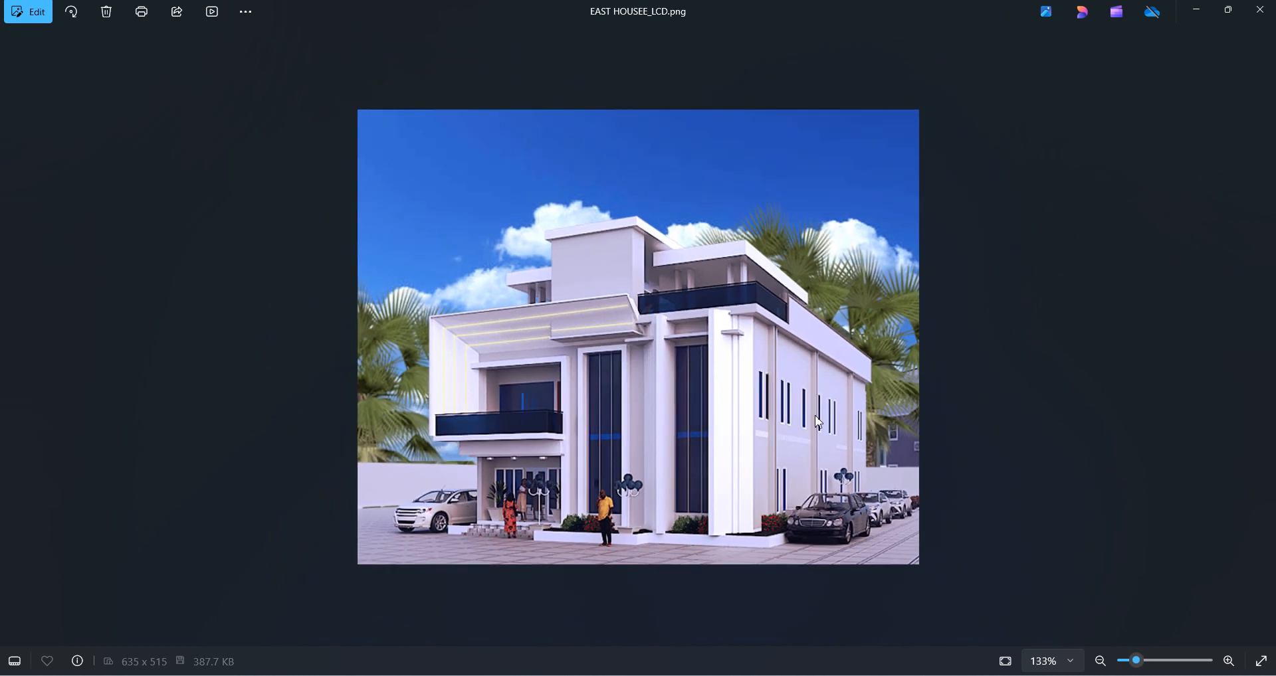
scroll(609, 412, "up", 1)
scroll(611, 385, "down", 1)
scroll(750, 441, "up", 1)
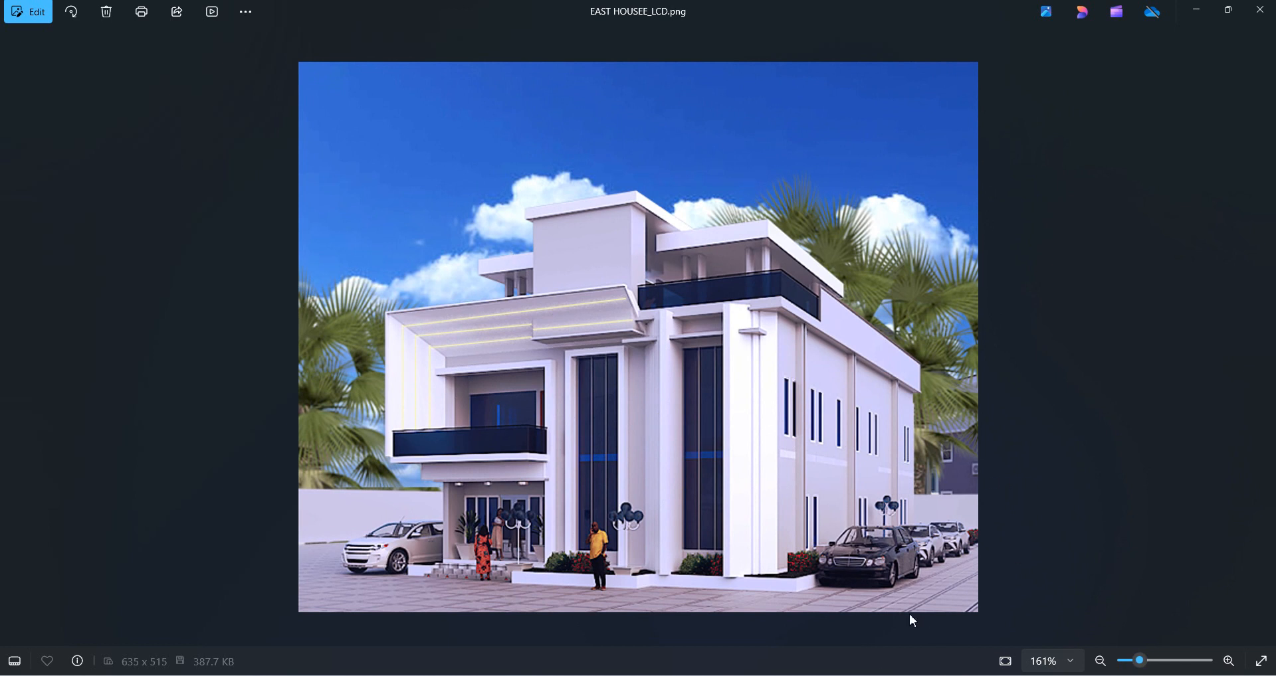
- Switch back to Revit and create a new project from the Multinext.rte template in the English-Imperial folder
left_click(880, 608)
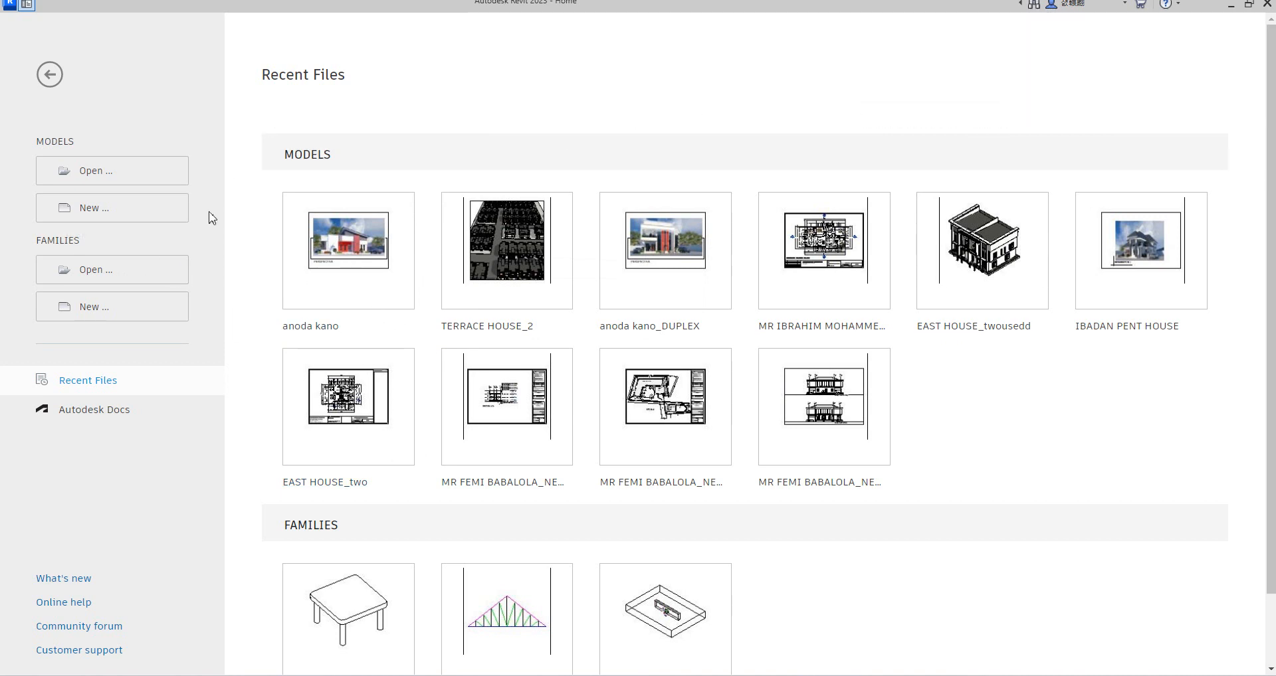
left_click(94, 207)
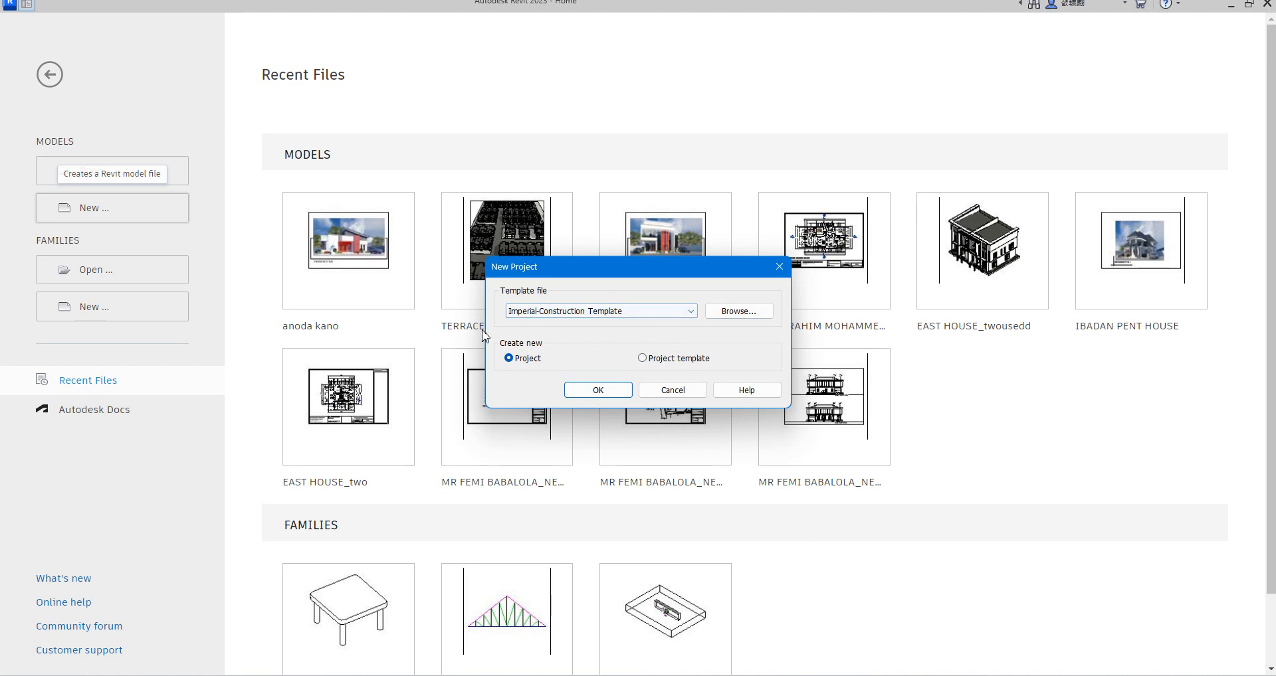
left_click_drag(696, 268, 689, 232)
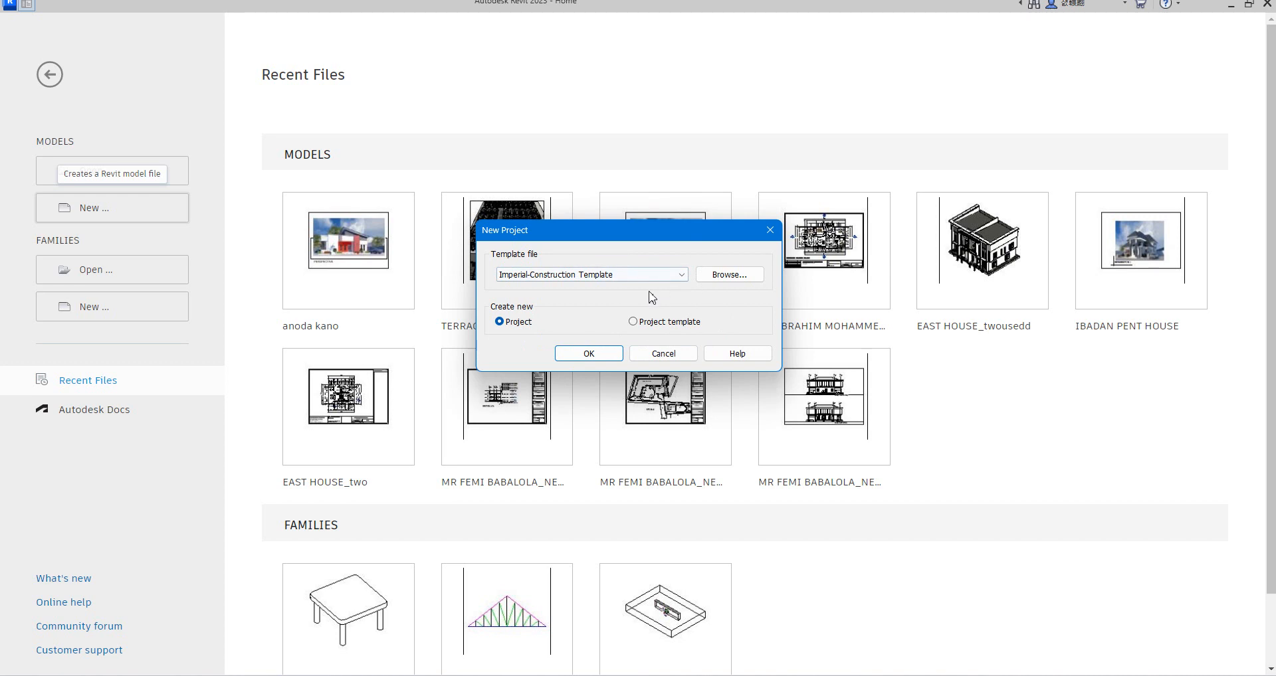
left_click(682, 274)
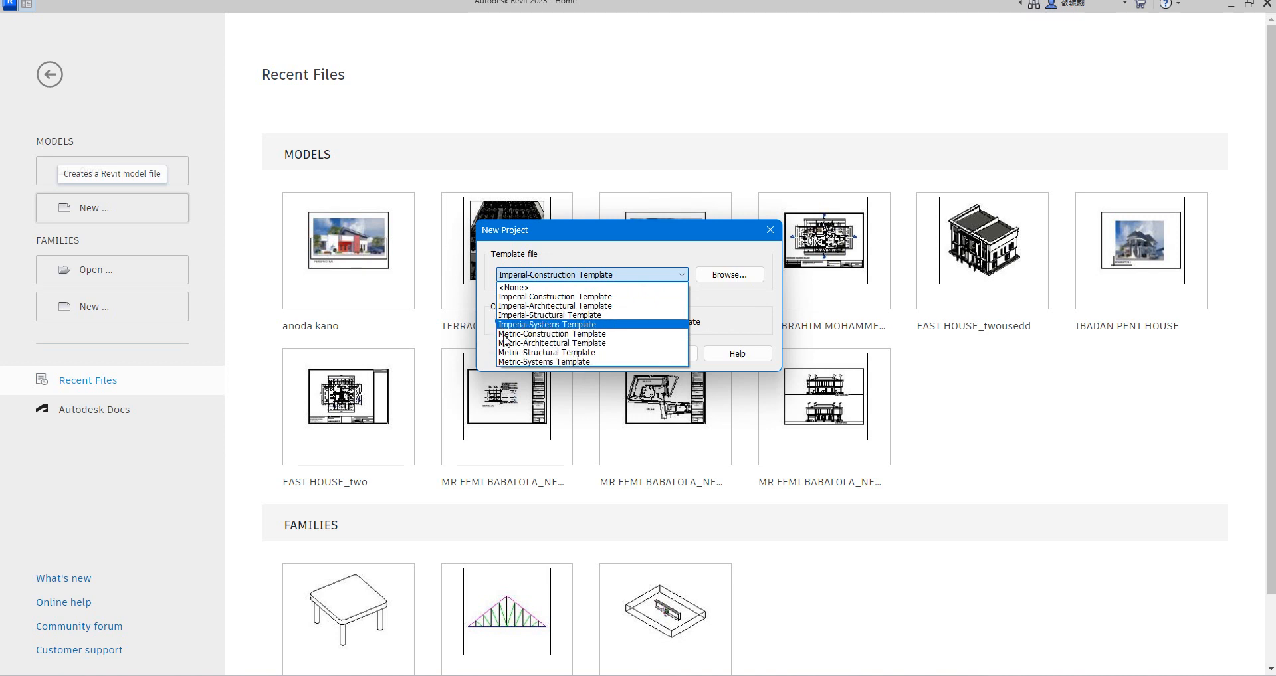
left_click(721, 322)
left_click(729, 276)
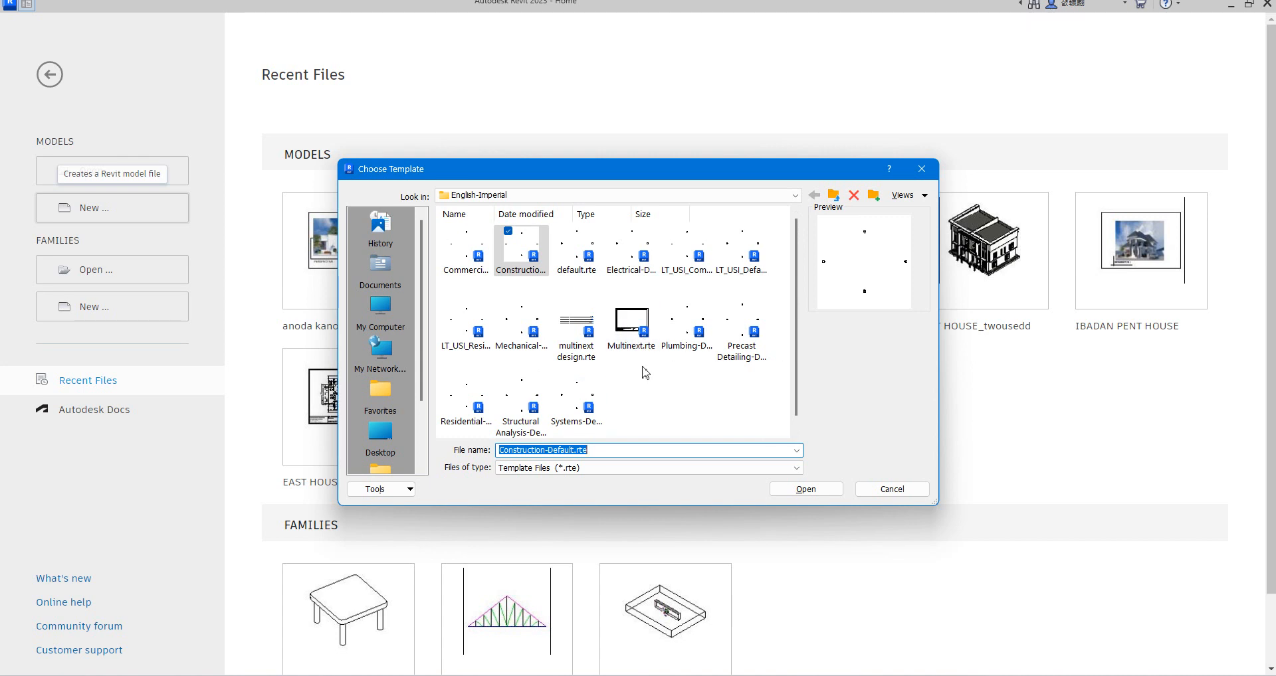
left_click(631, 326)
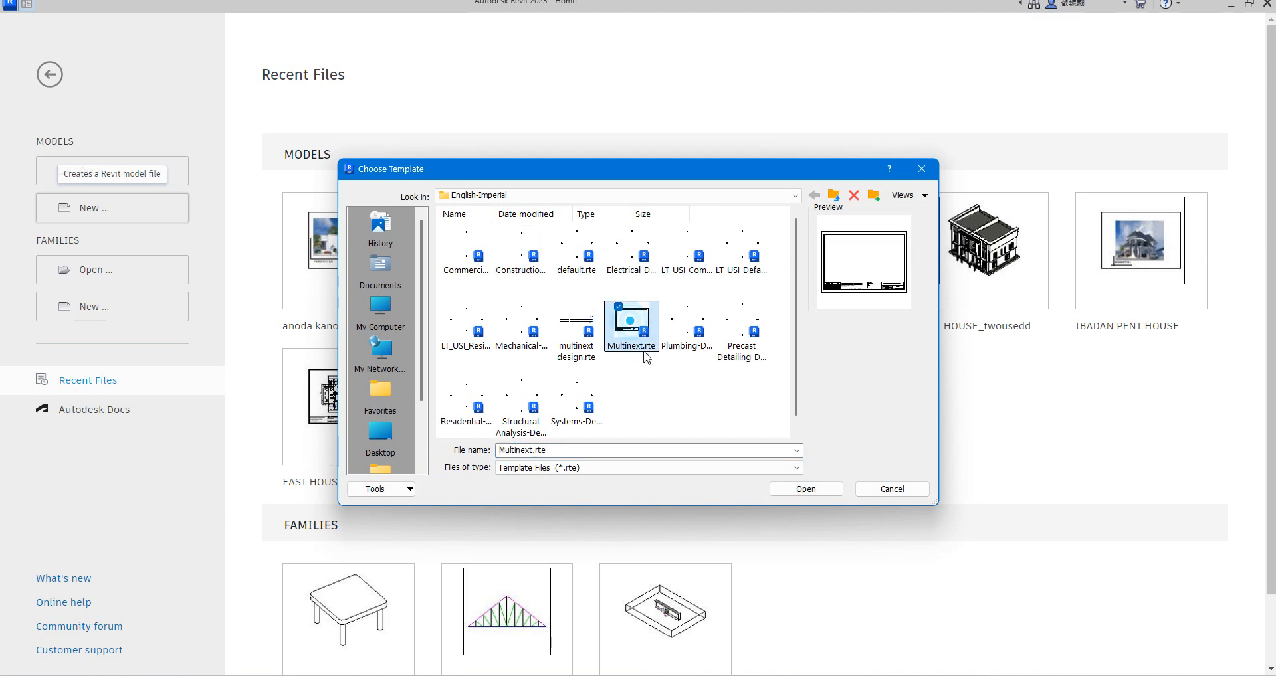
left_click(806, 490)
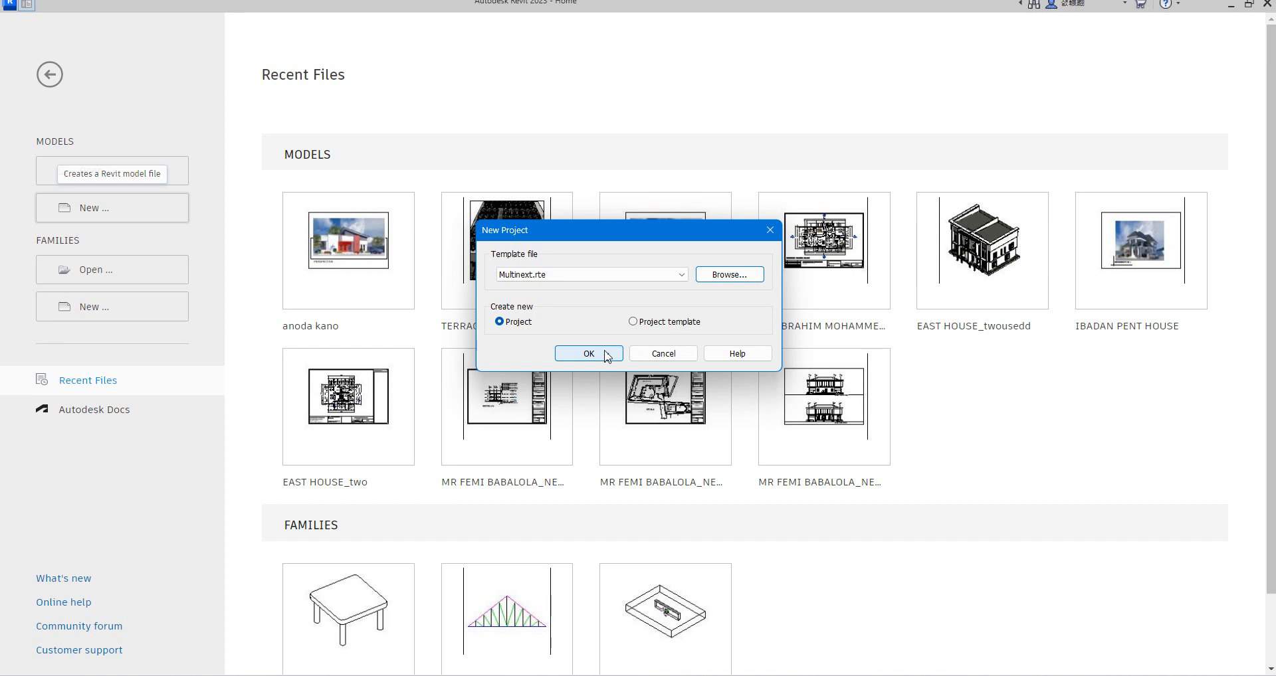
left_click(606, 356)
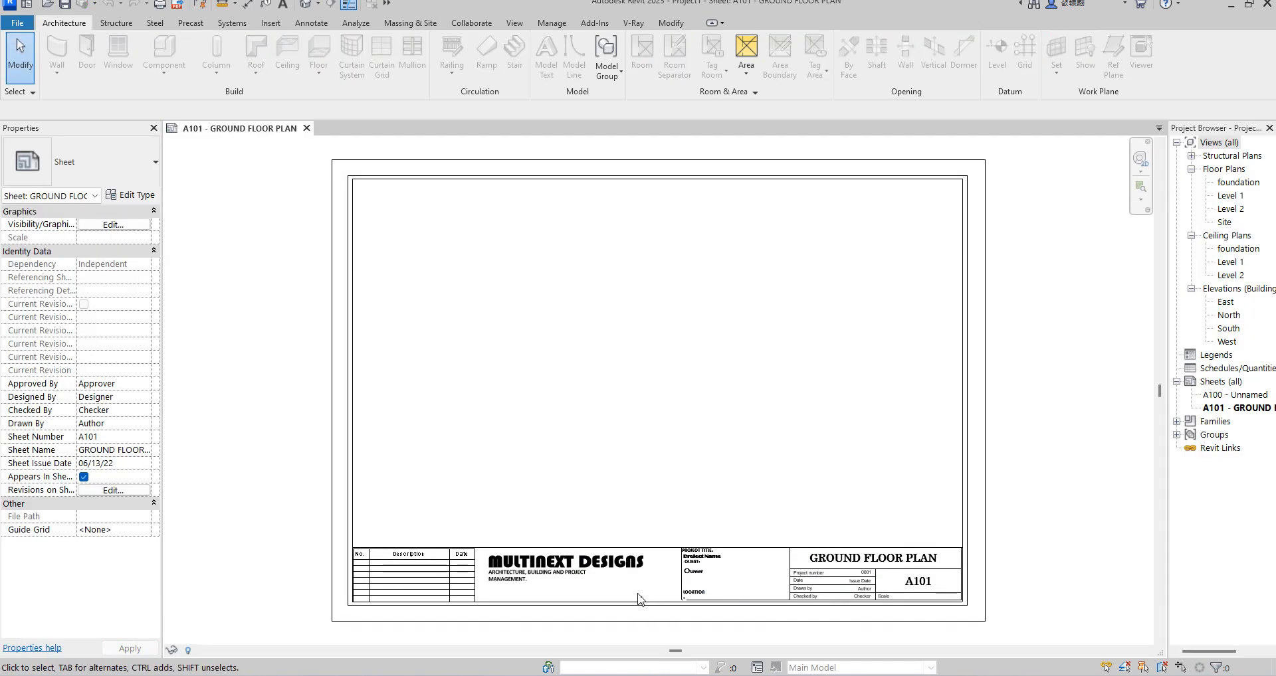
- Examine the title block on the A101 ground floor plan sheet, including its revision table and project fields
scroll(640, 599, "up", 4)
scroll(670, 566, "down", 3)
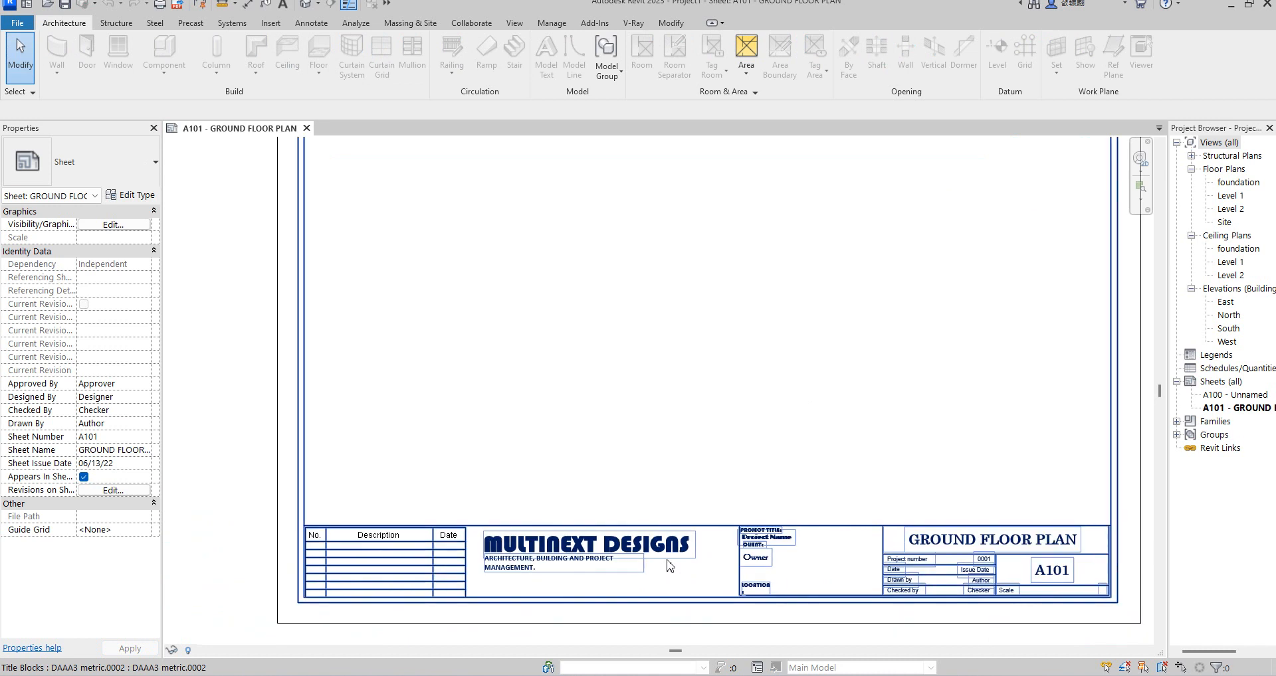
scroll(669, 566, "down", 2)
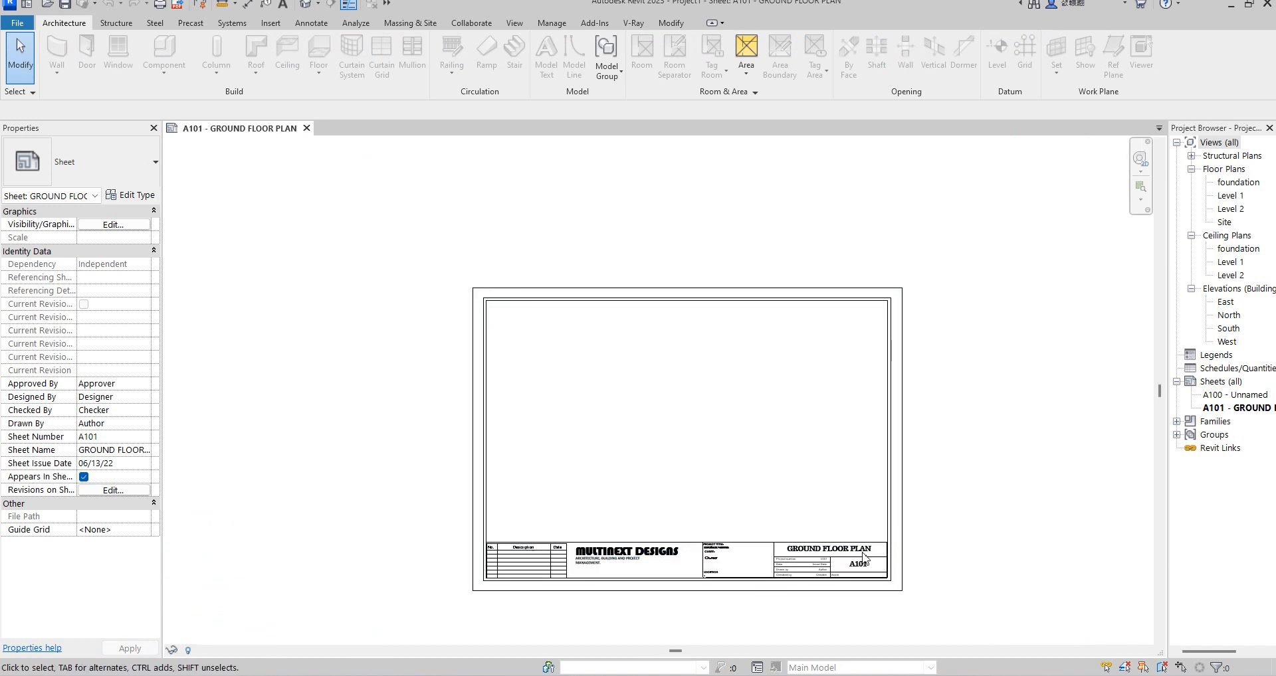
scroll(658, 597, "up", 3)
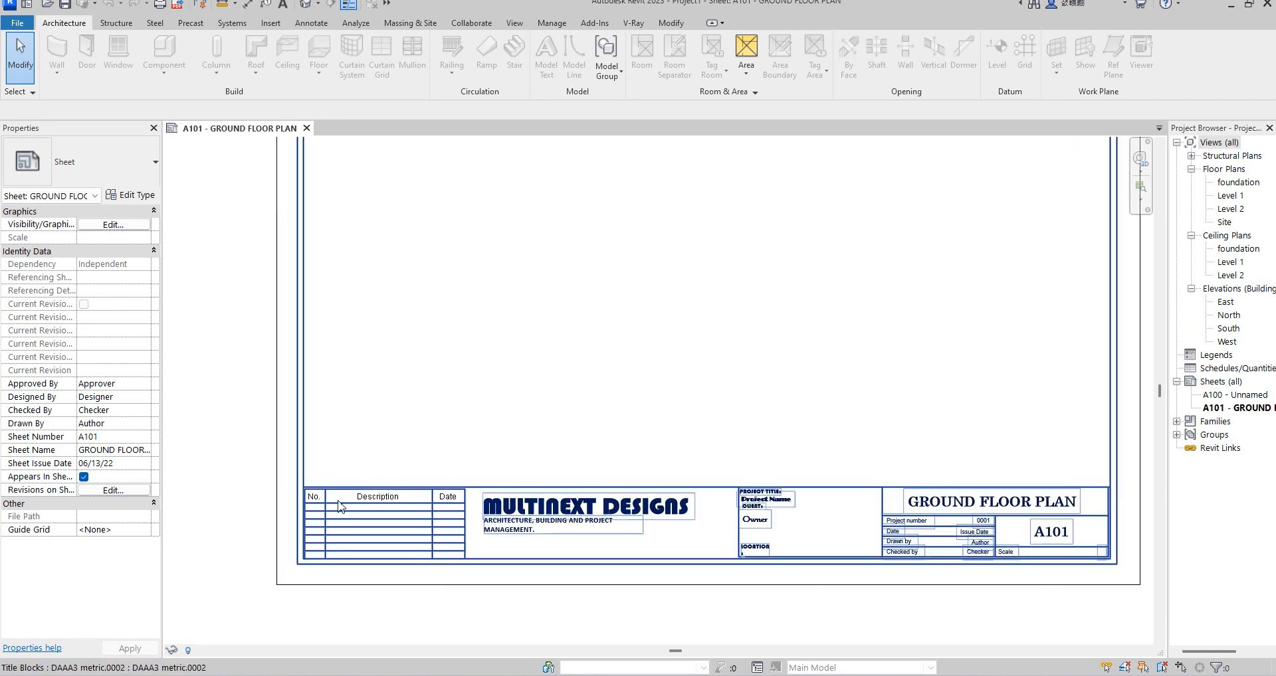
scroll(1003, 430, "down", 5)
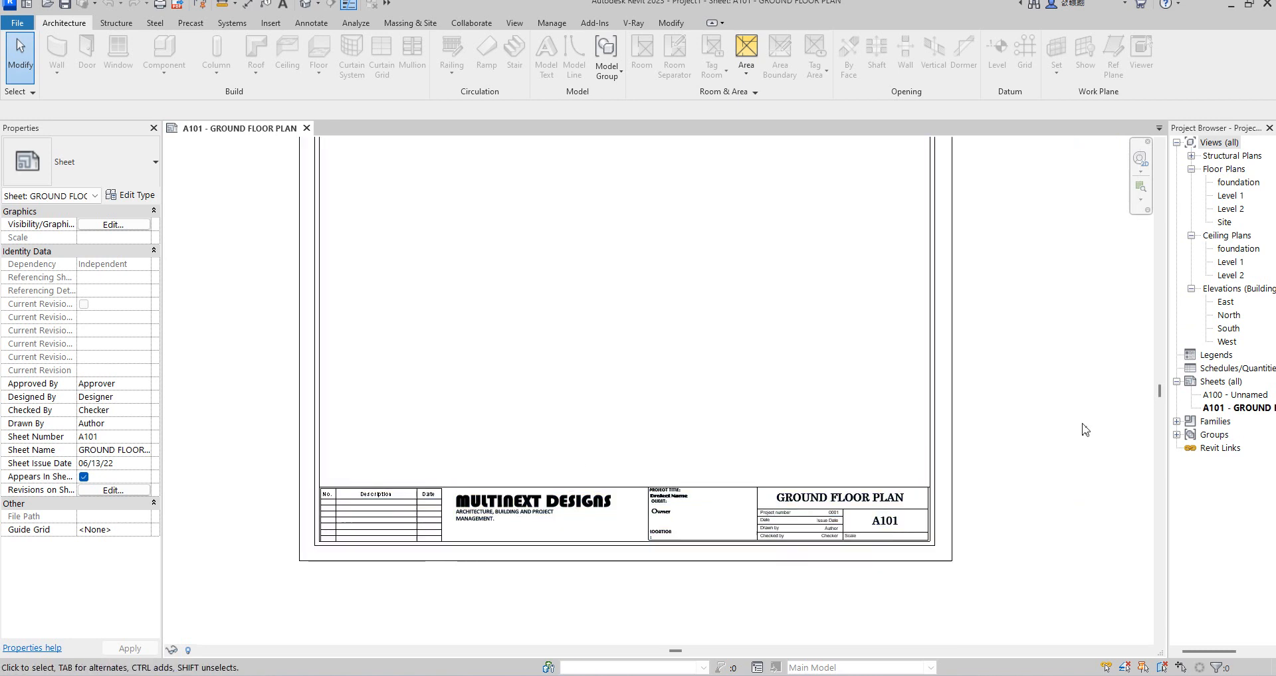
scroll(915, 319, "up", 2)
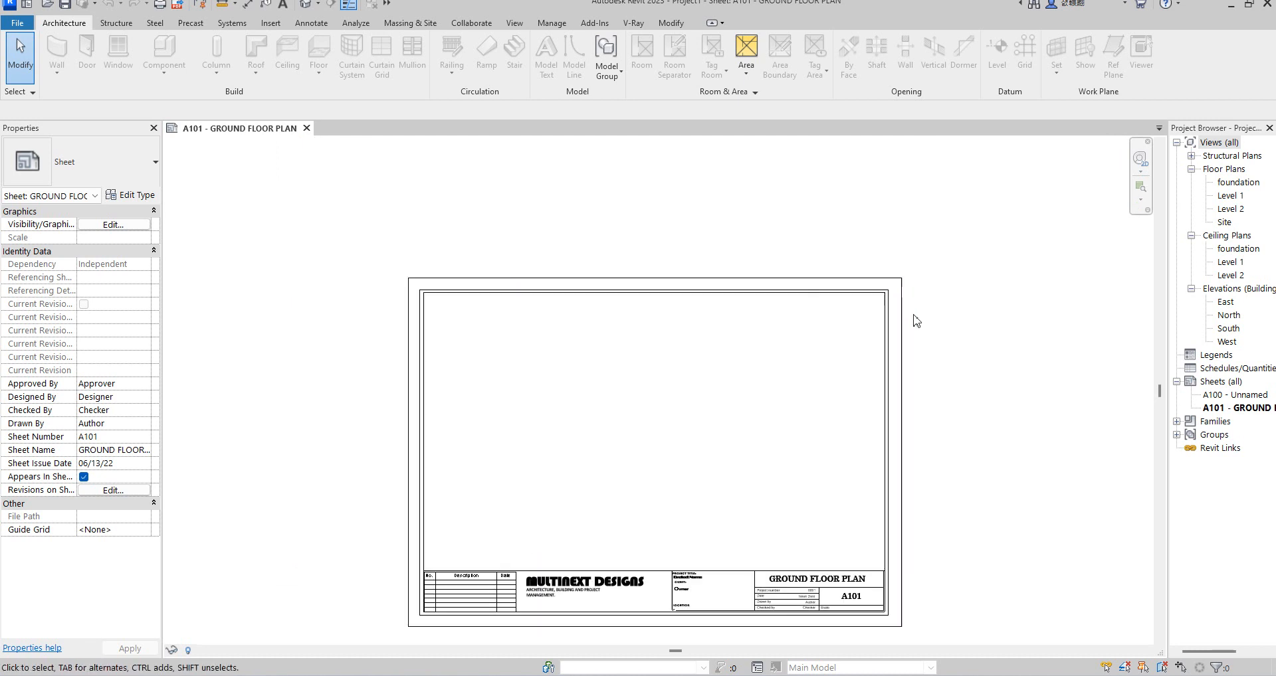
- Open the Level 1 floor plan view
left_click(1229, 195)
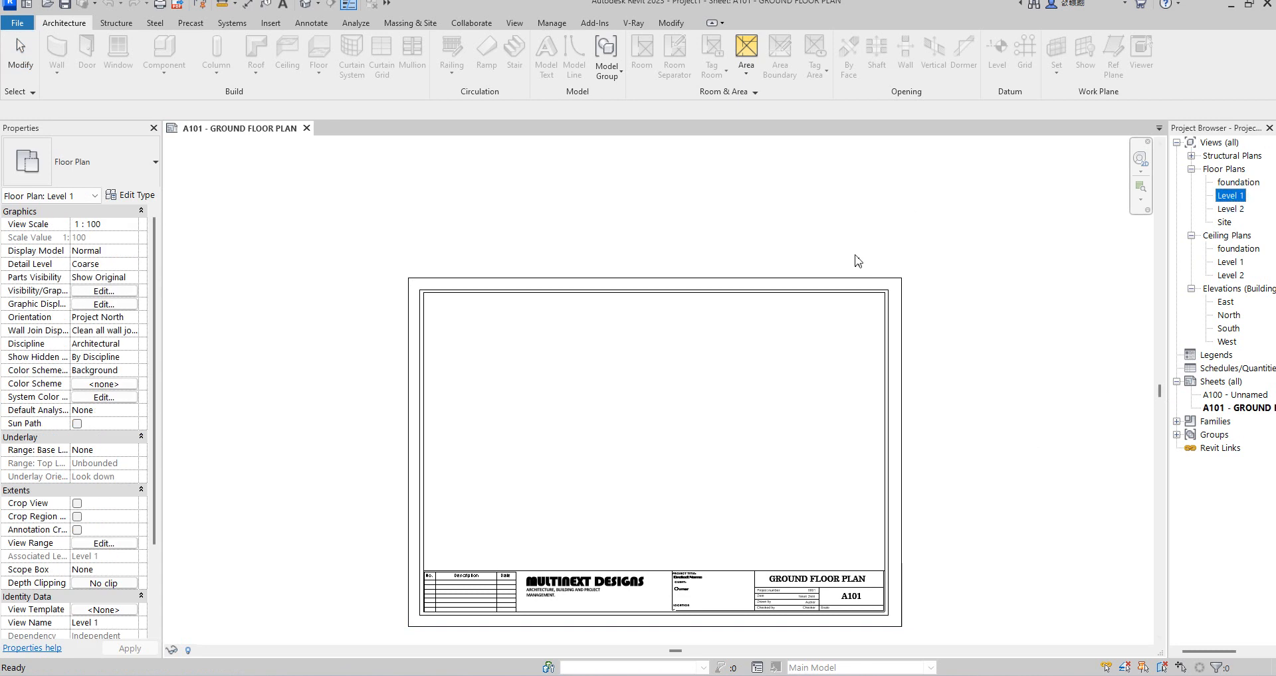
double_click(1230, 198)
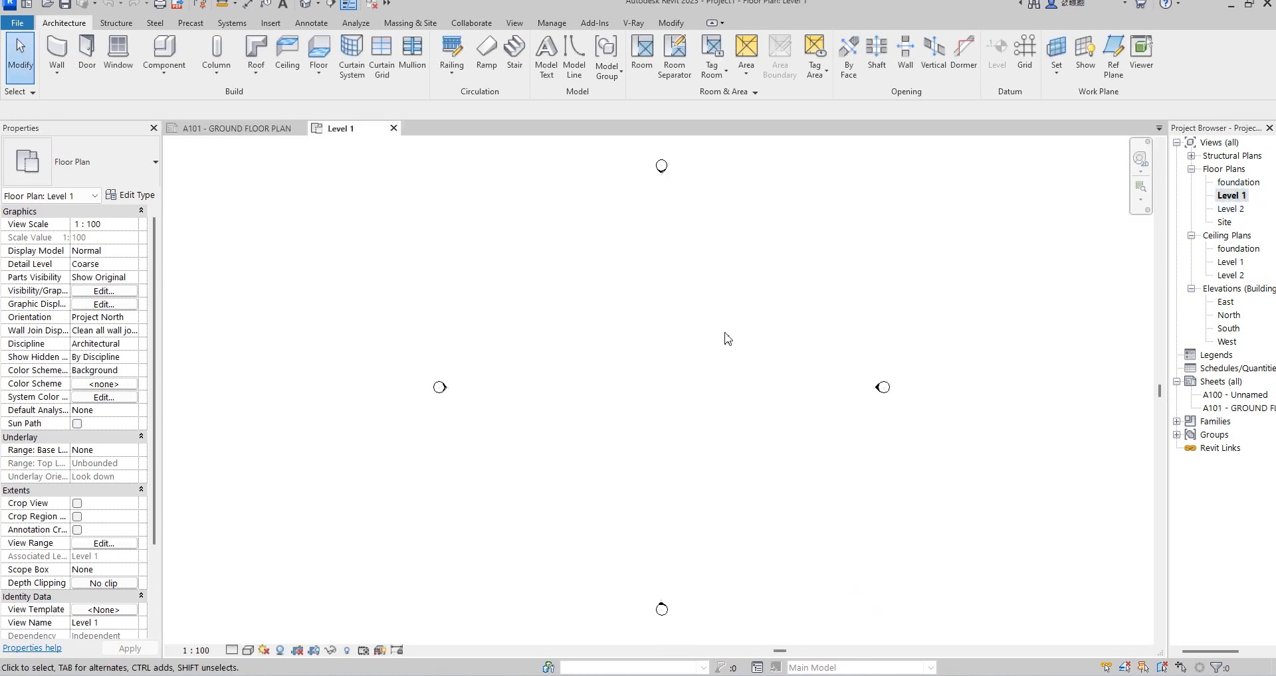
scroll(710, 376, "down", 2)
scroll(680, 401, "up", 2)
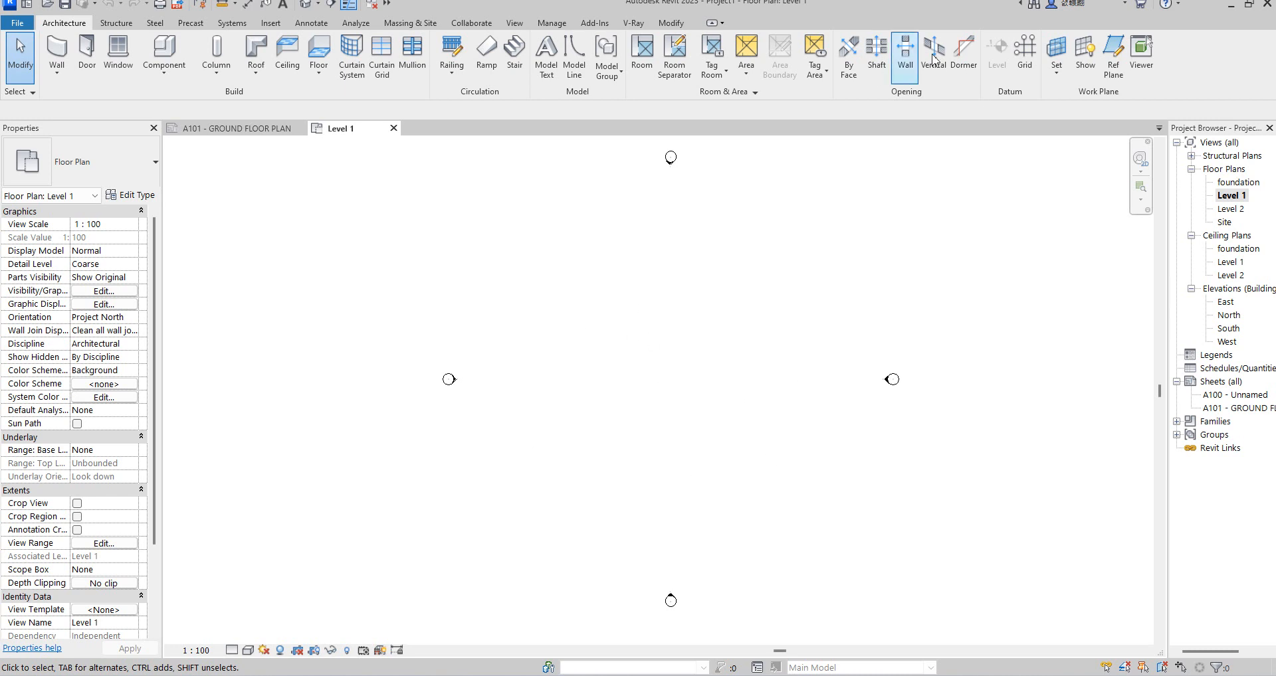
- Draw a closed rectangle of Wide Lines detail lines, about 21000 wide by 29000 high, between the four elevation markers
left_click(311, 22)
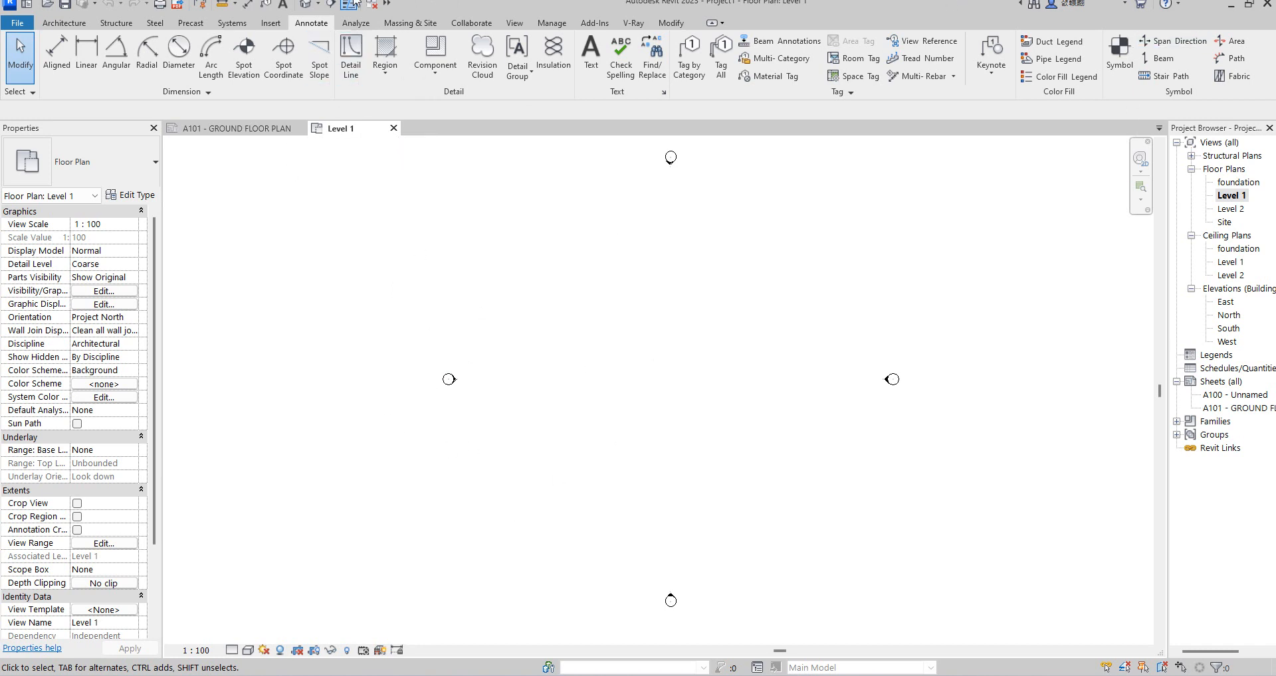
left_click(350, 59)
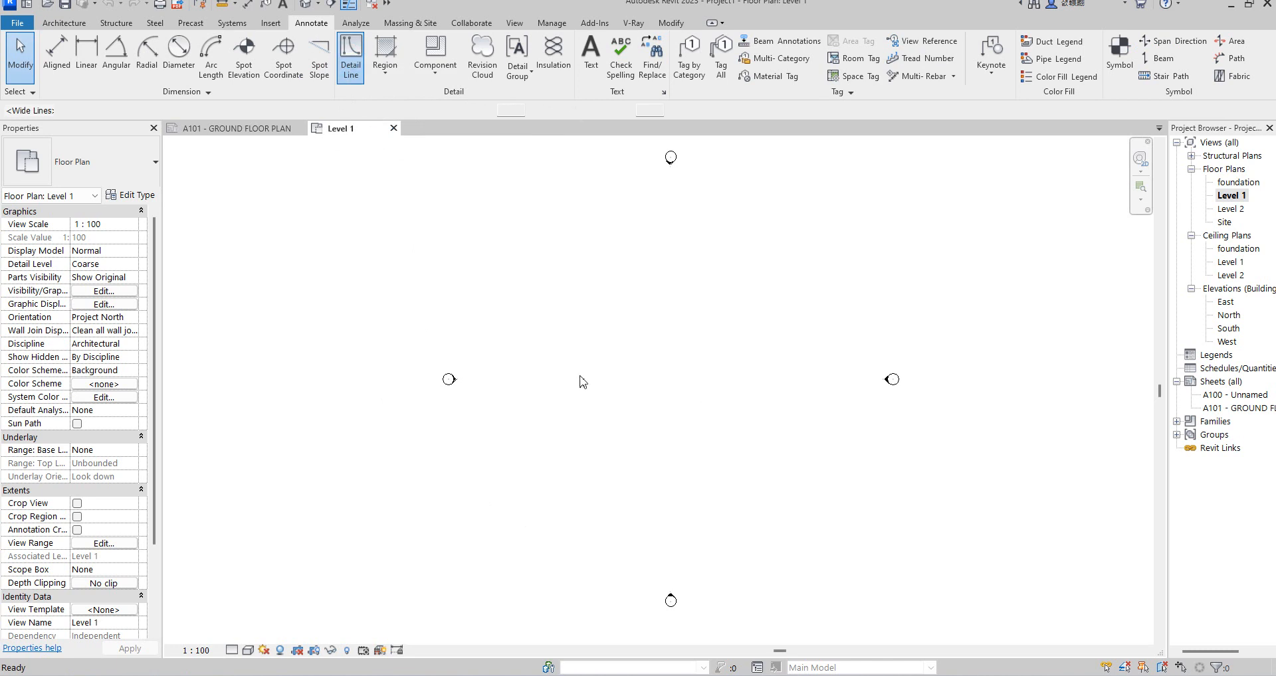
left_click(785, 246)
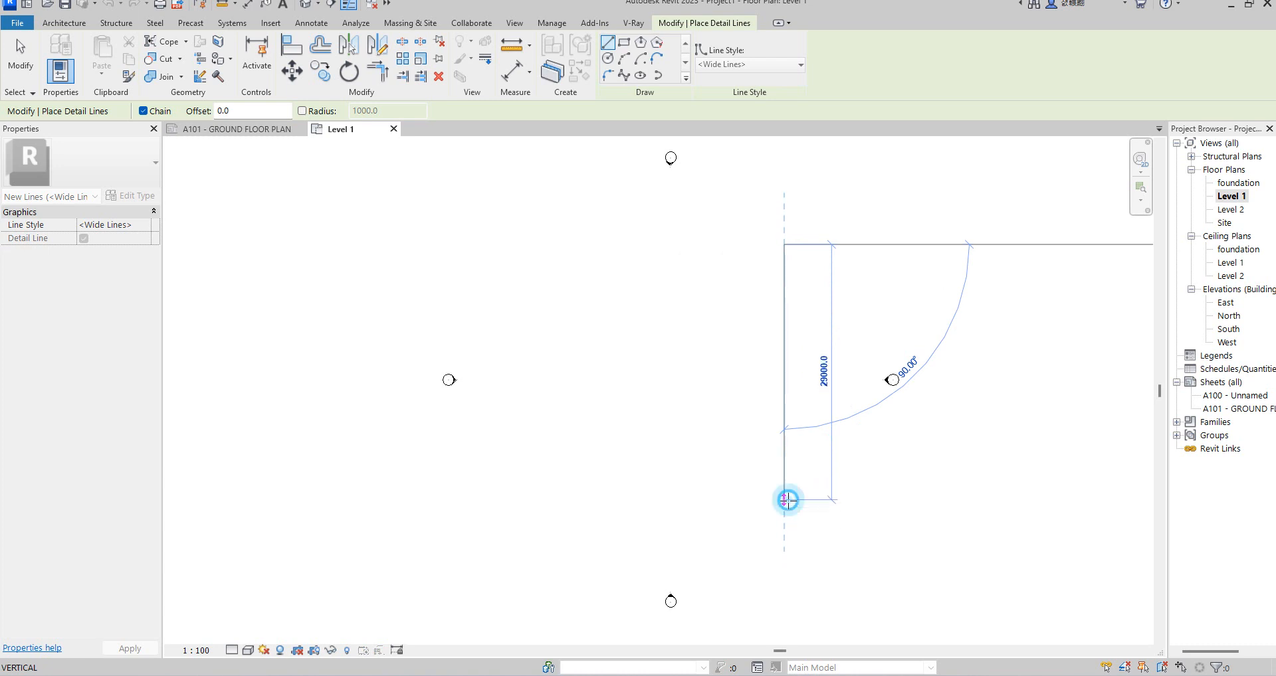
left_click(784, 500)
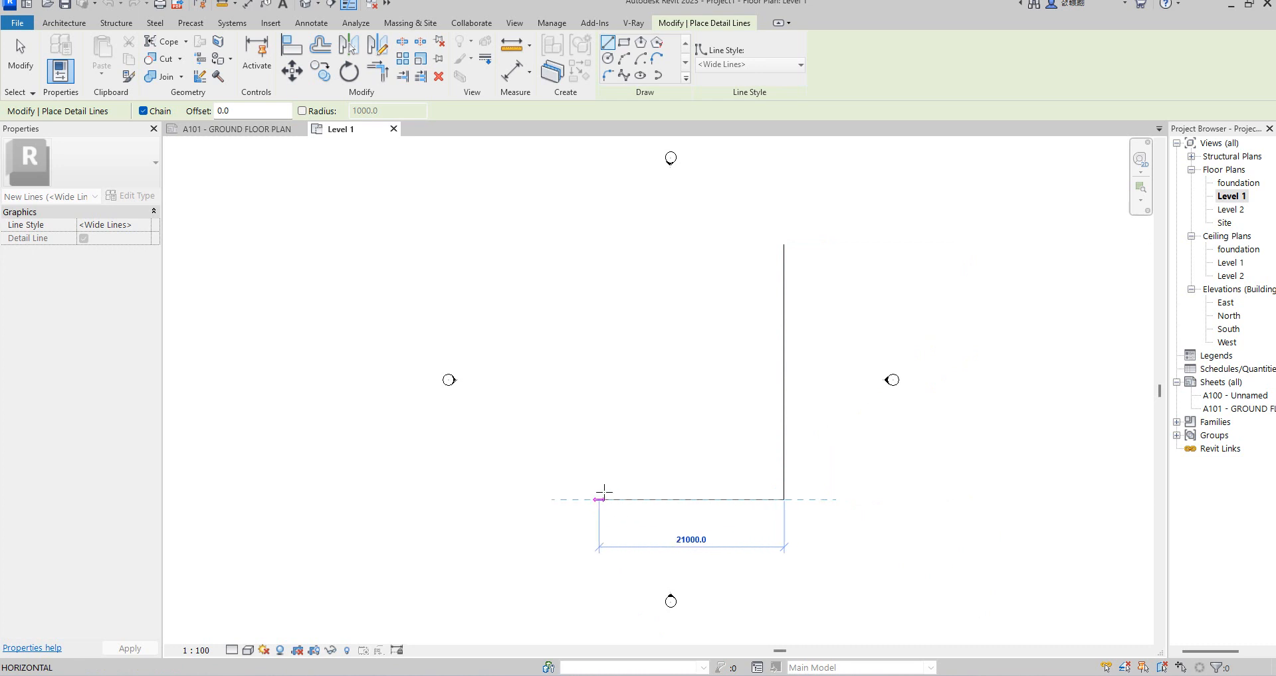
left_click(604, 491)
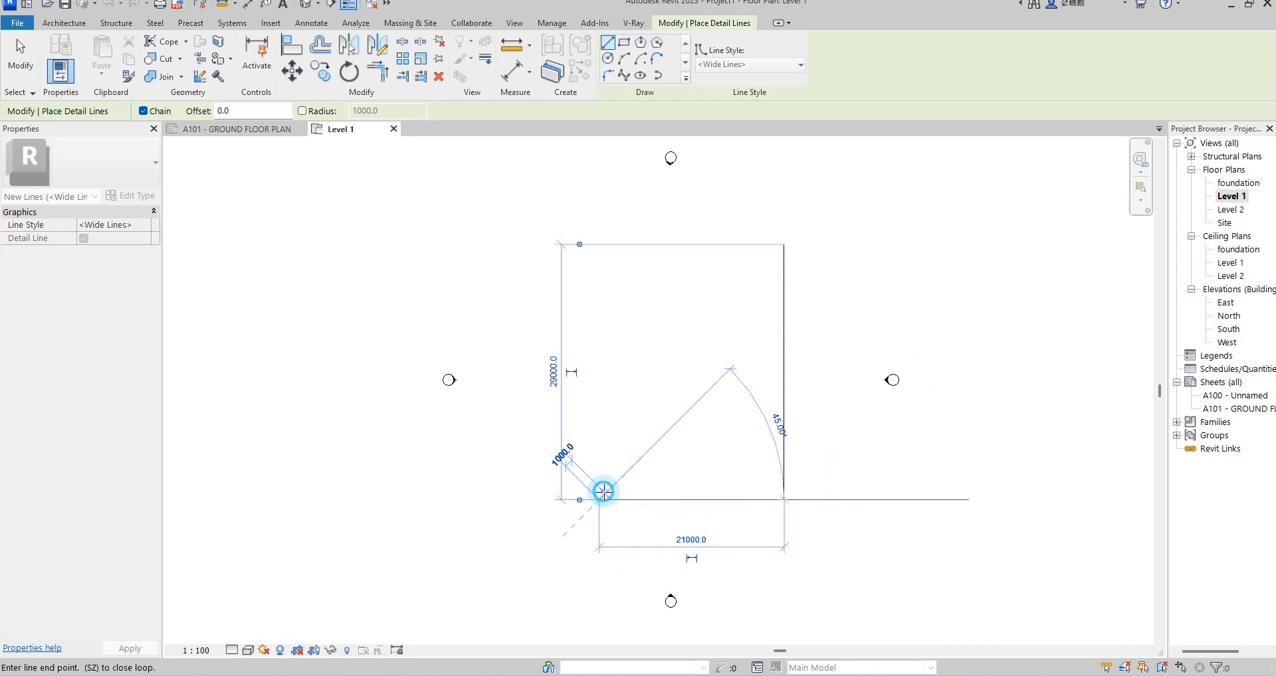
left_click(598, 244)
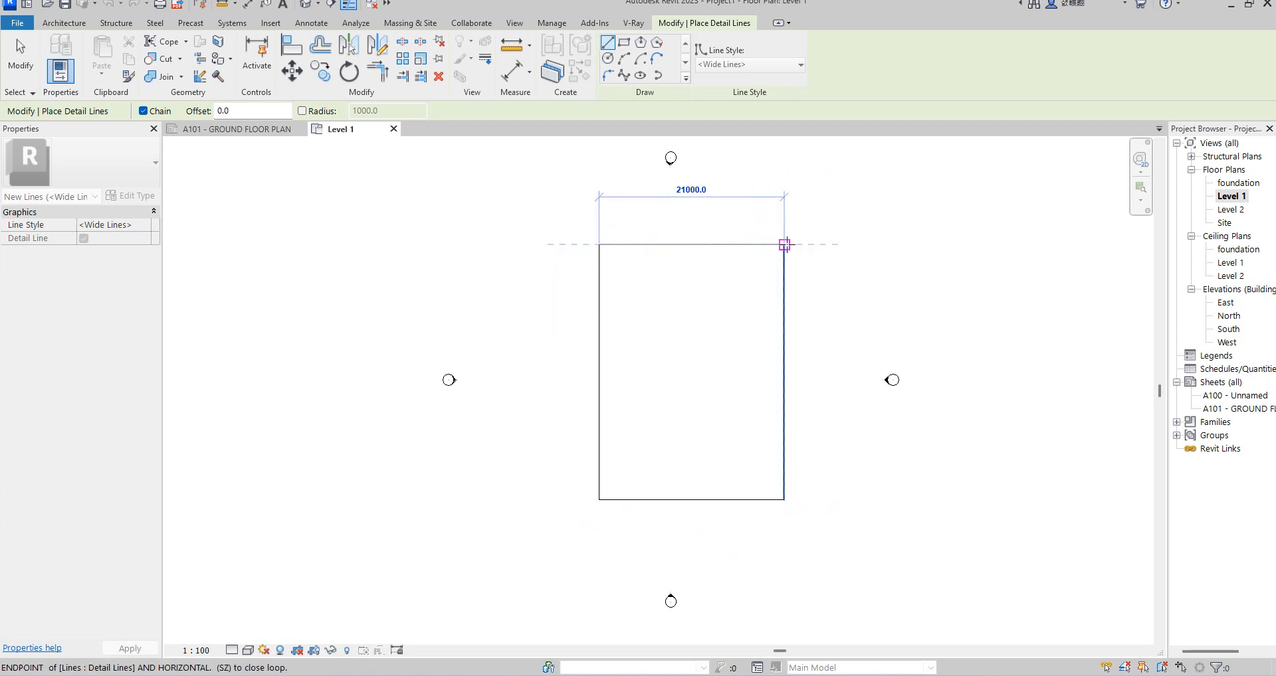
left_click(784, 245)
right_click(675, 333)
left_click(717, 340)
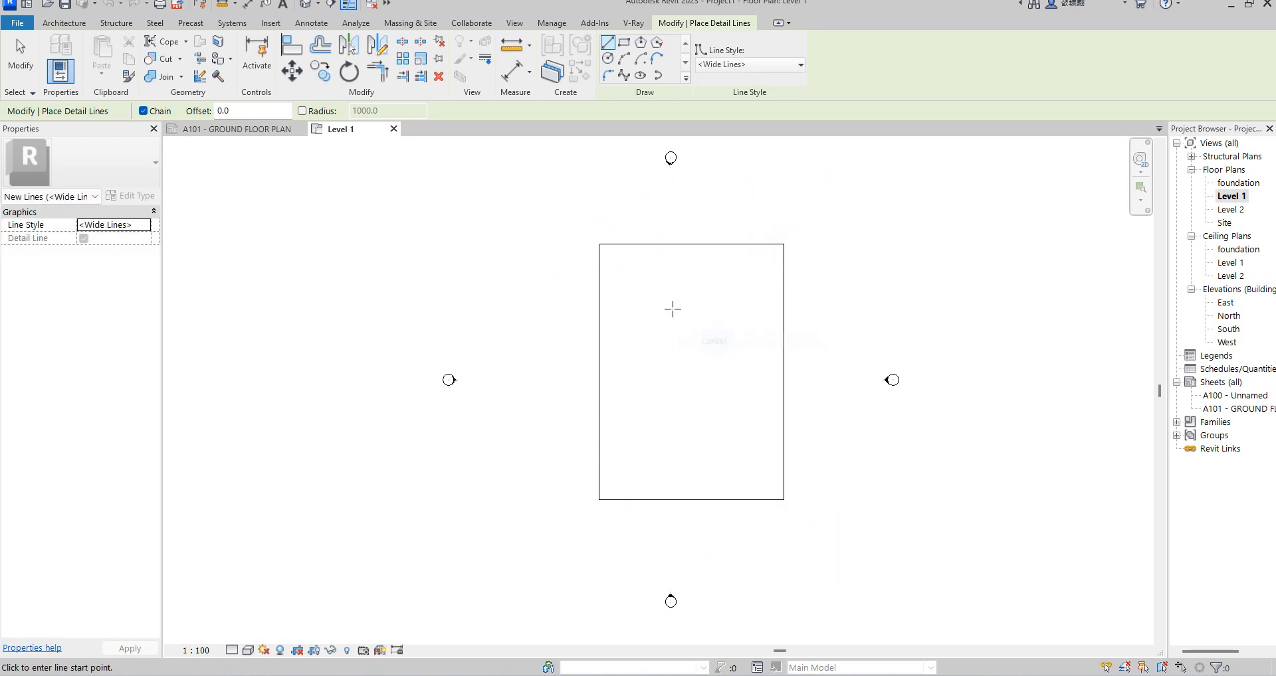
right_click(672, 309)
left_click(708, 317)
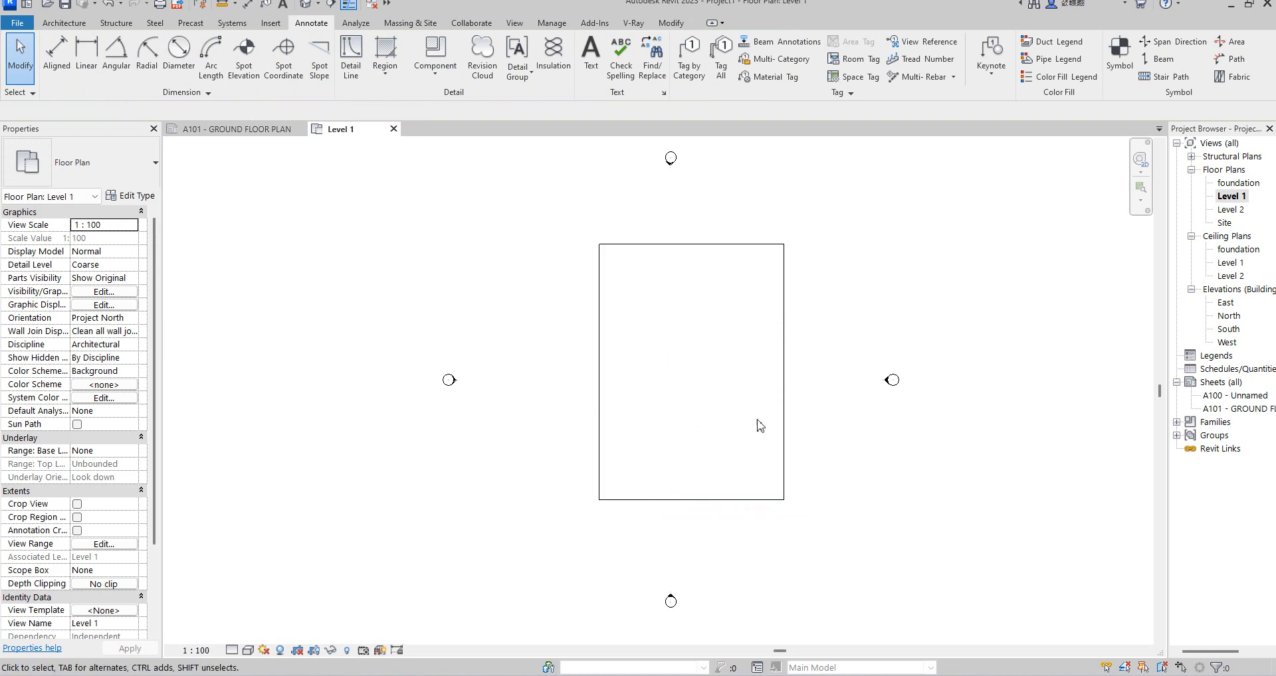
- Try to group the rectangle's four detail lines as a detail group named site, with Open in Group Editor enabled
scroll(729, 419, "down", 2)
scroll(828, 413, "up", 1)
left_click_drag(523, 225, 796, 551)
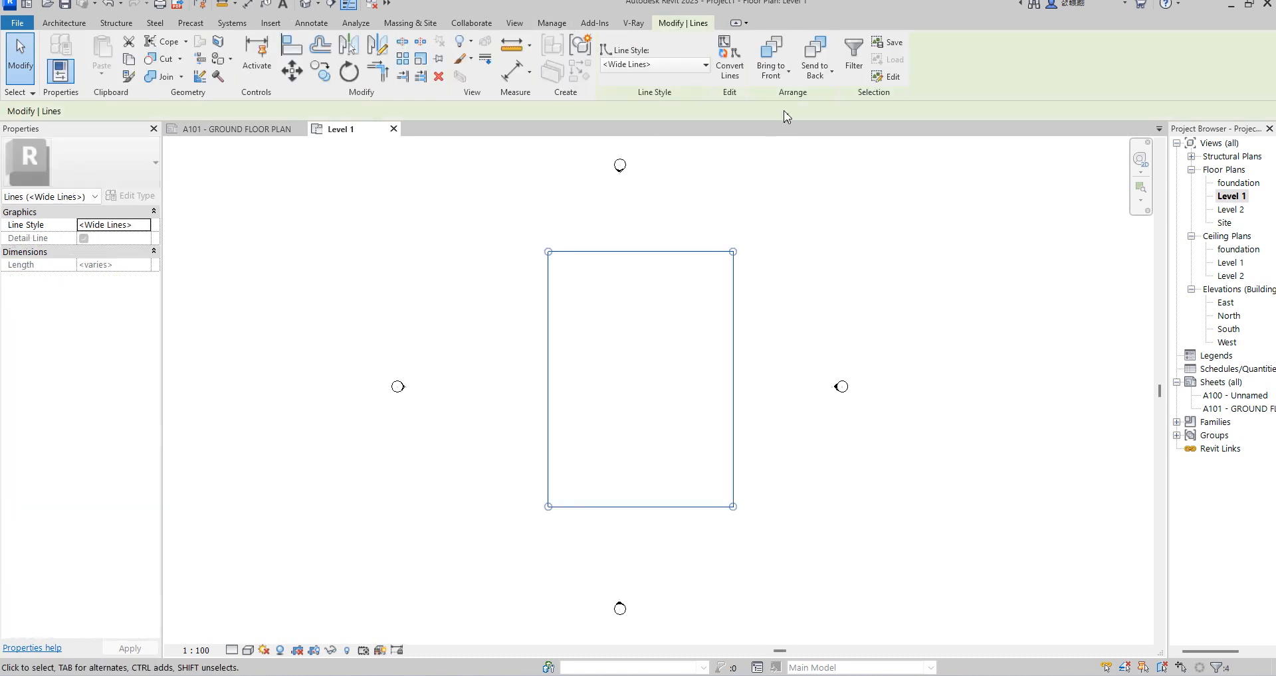
left_click(580, 45)
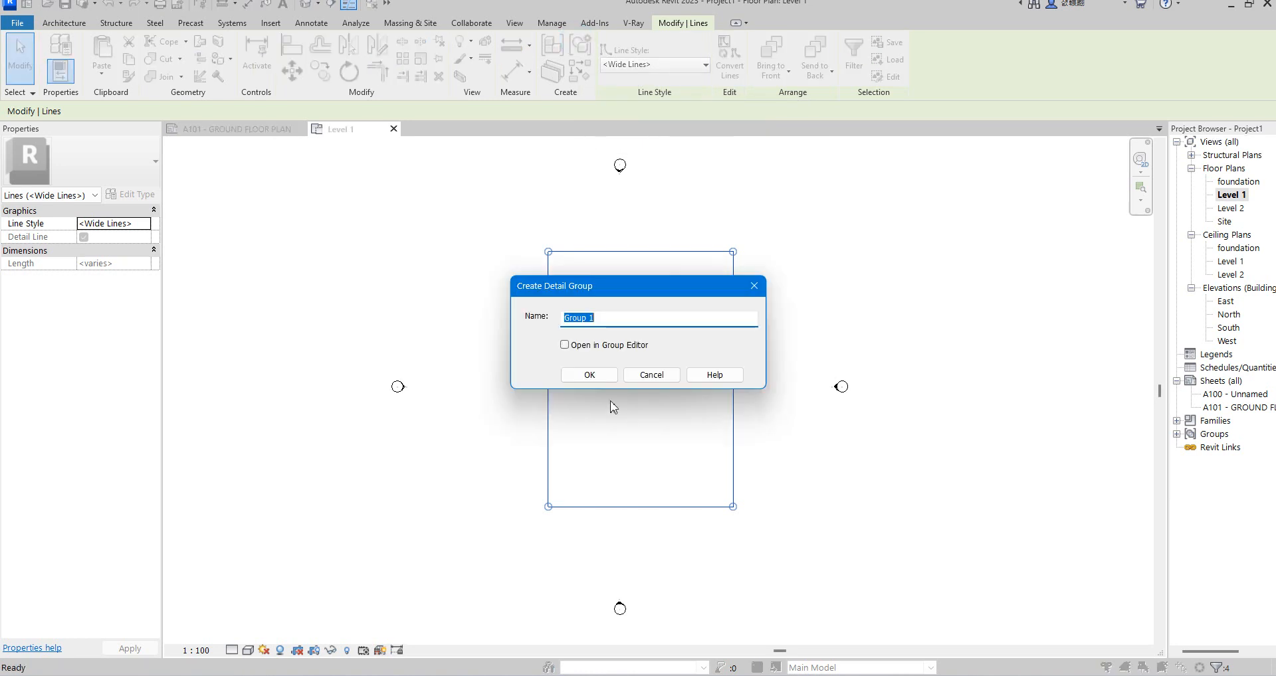
type("site")
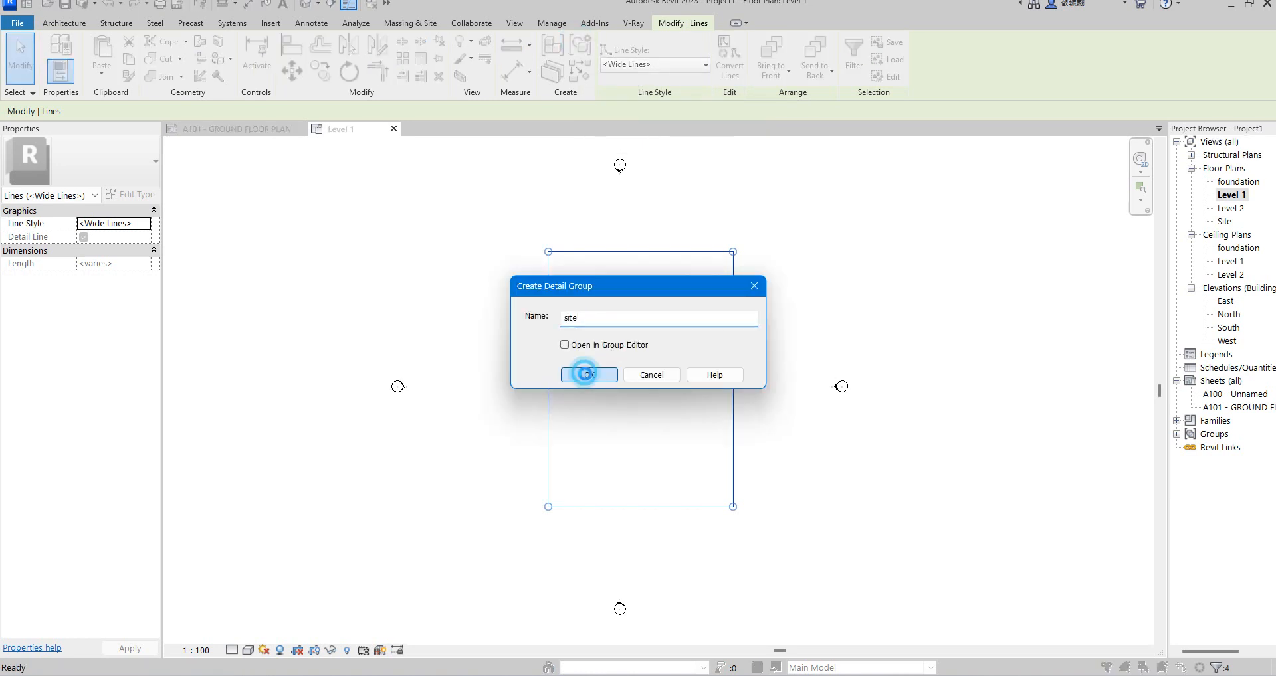
left_click(588, 375)
left_click(731, 352)
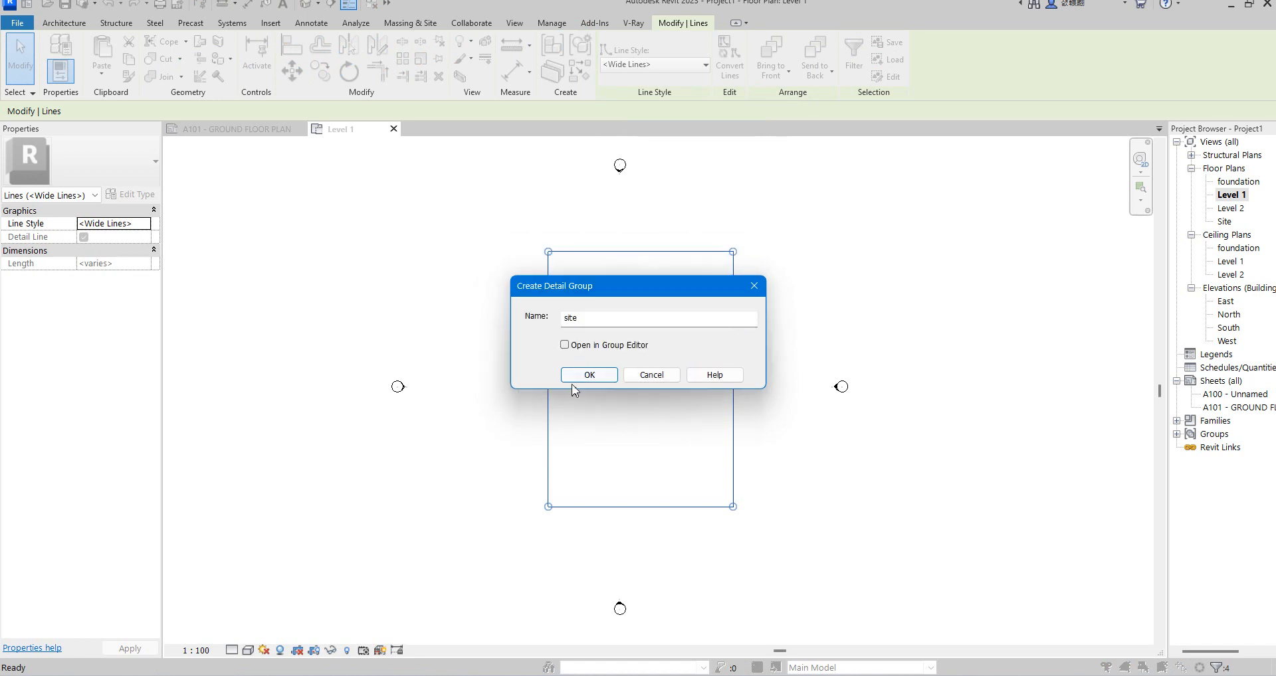
left_click(565, 346)
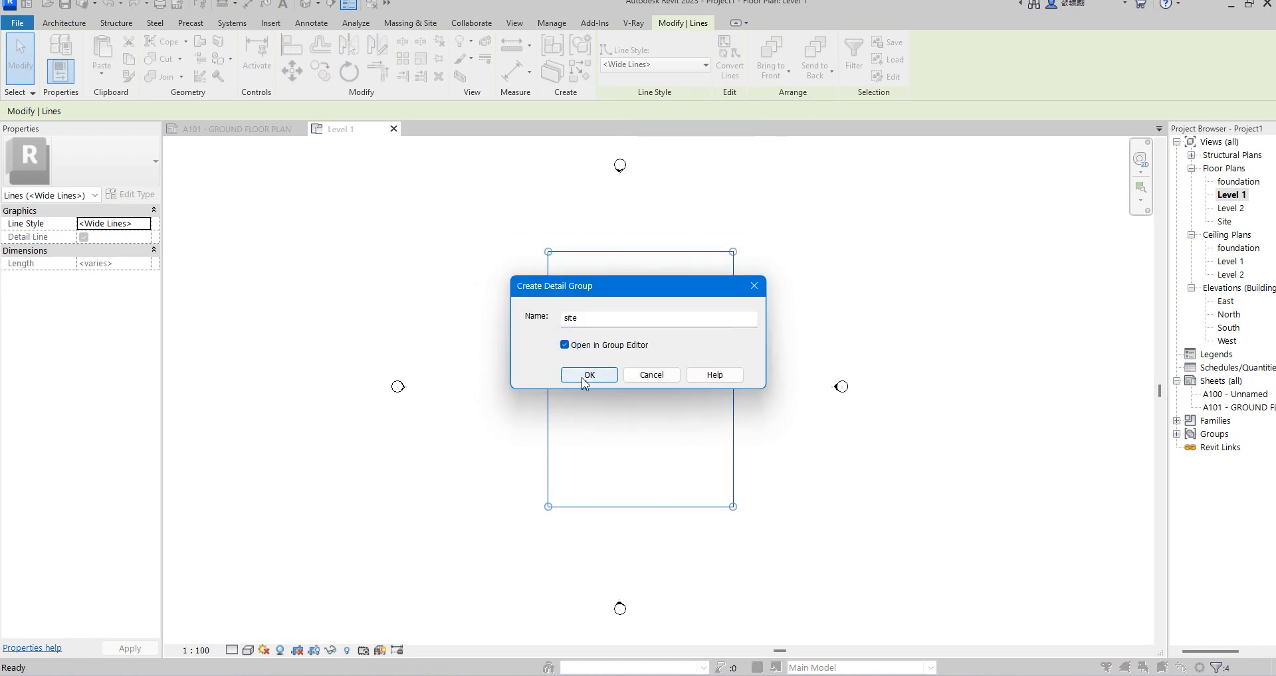
left_click(584, 376)
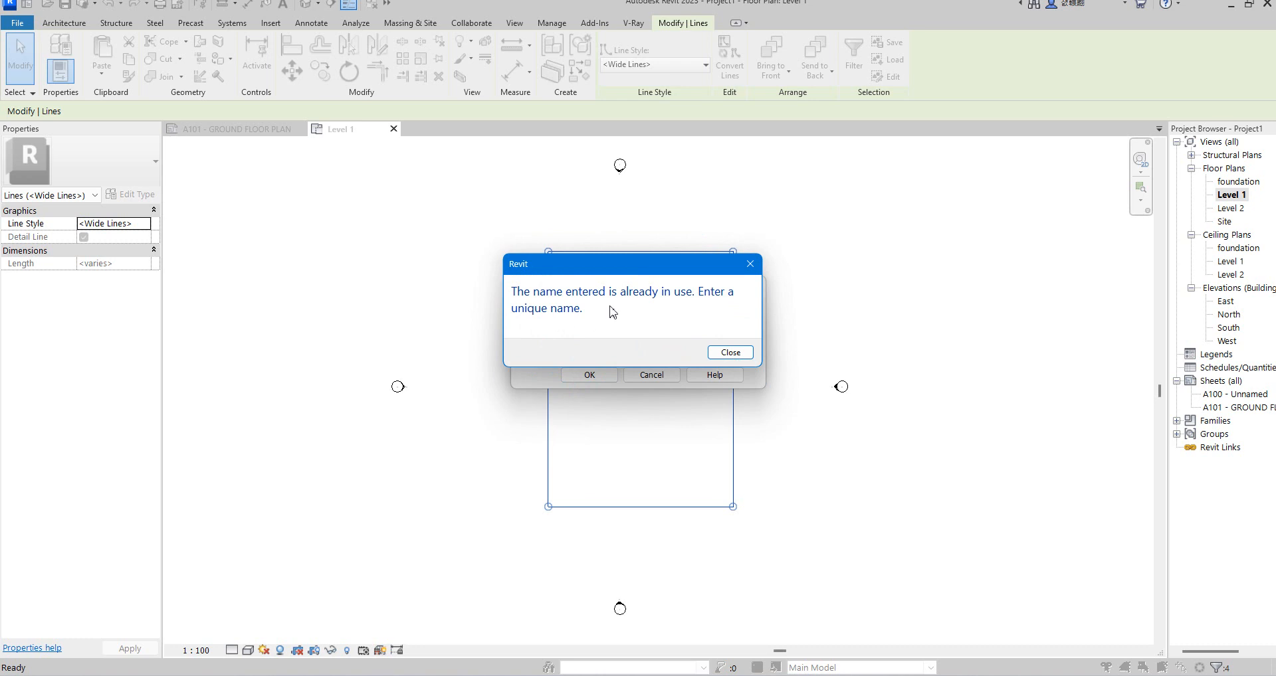
left_click(742, 274)
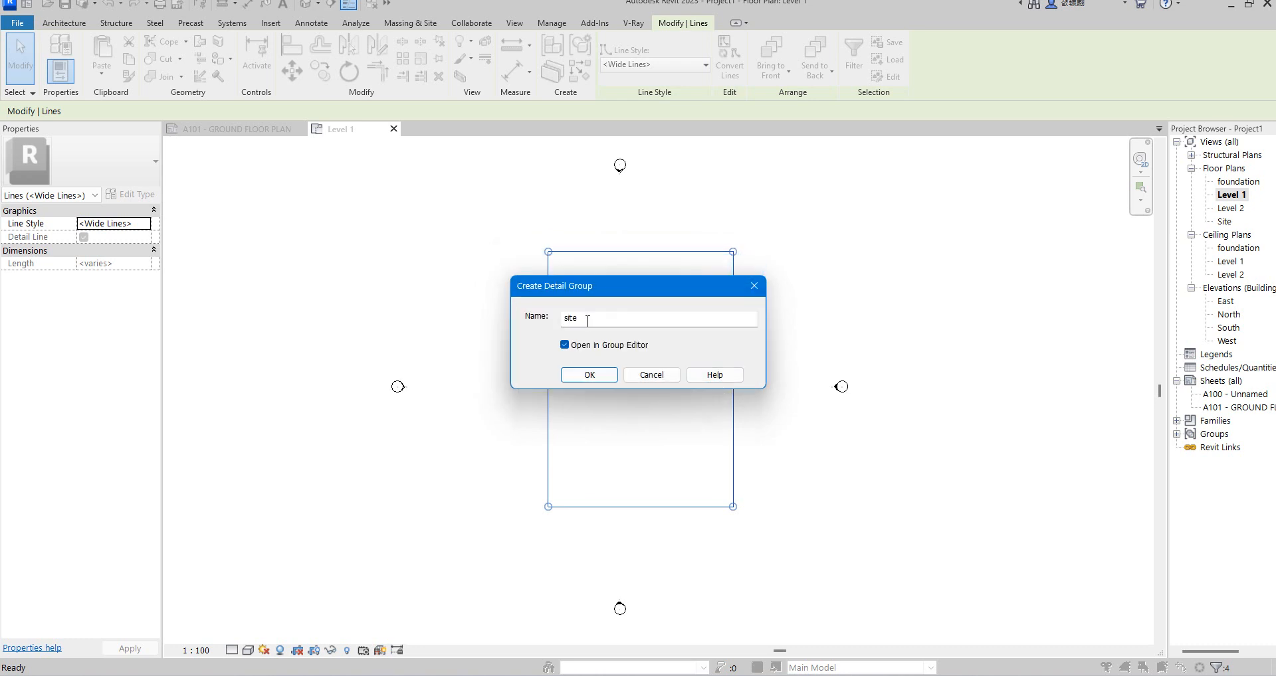
- Create the detail group from the rectangle under the name siter, with Open in Group Editor turned off
left_click(564, 344)
left_click(583, 321)
left_click(589, 376)
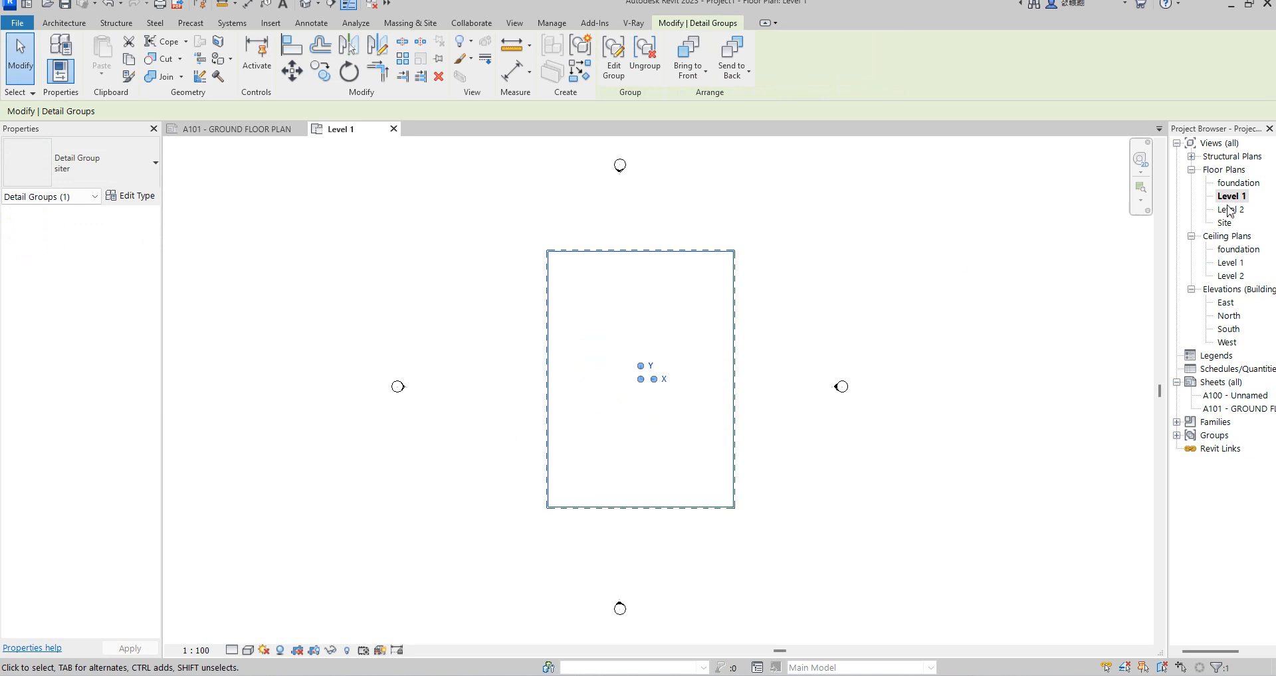
left_click(811, 323)
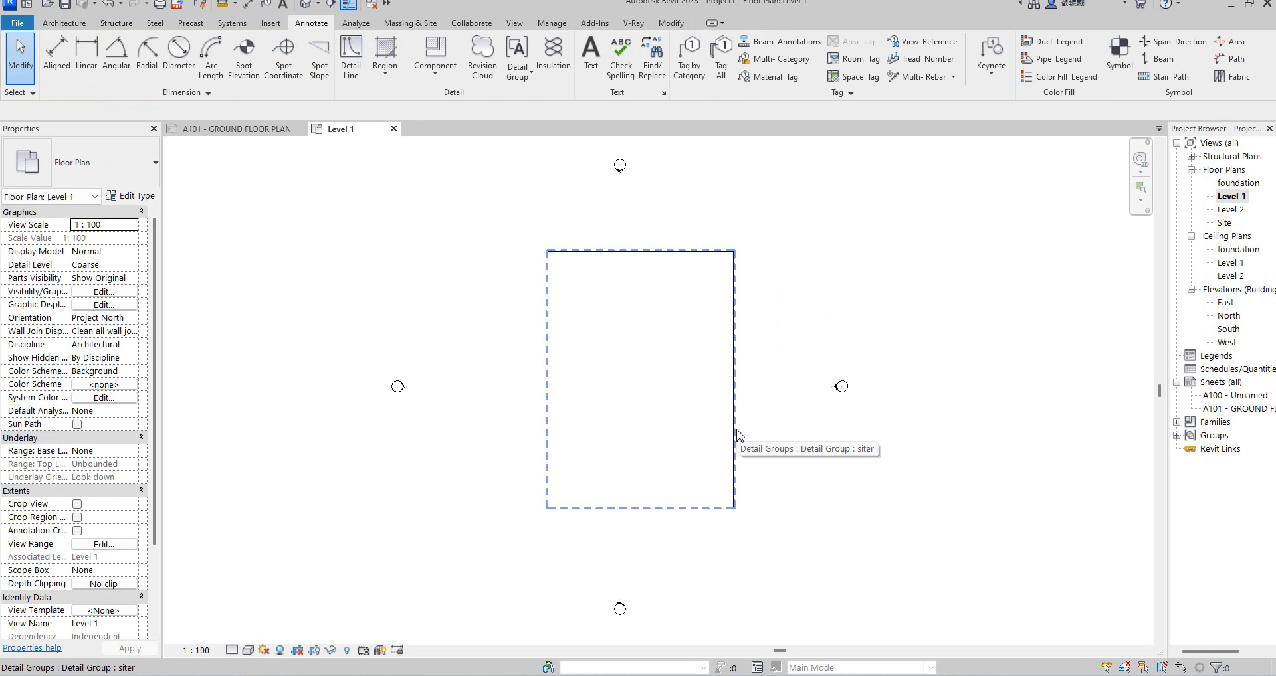
left_click(732, 347)
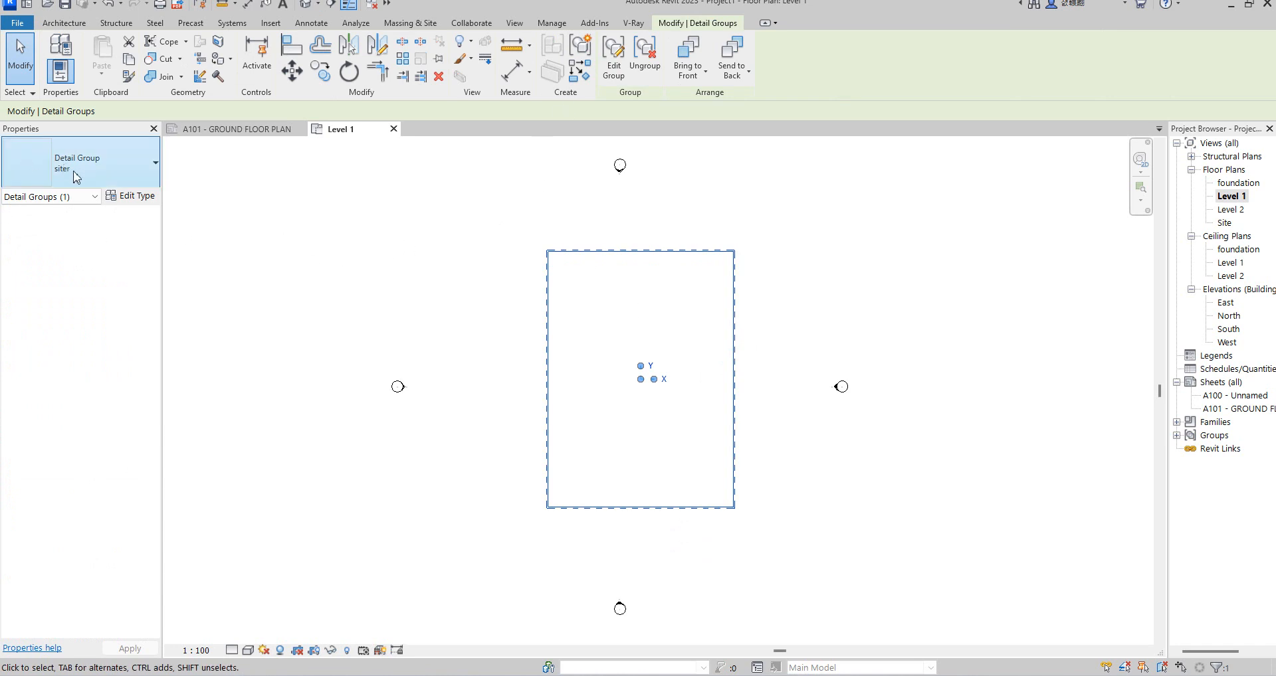
left_click(782, 223)
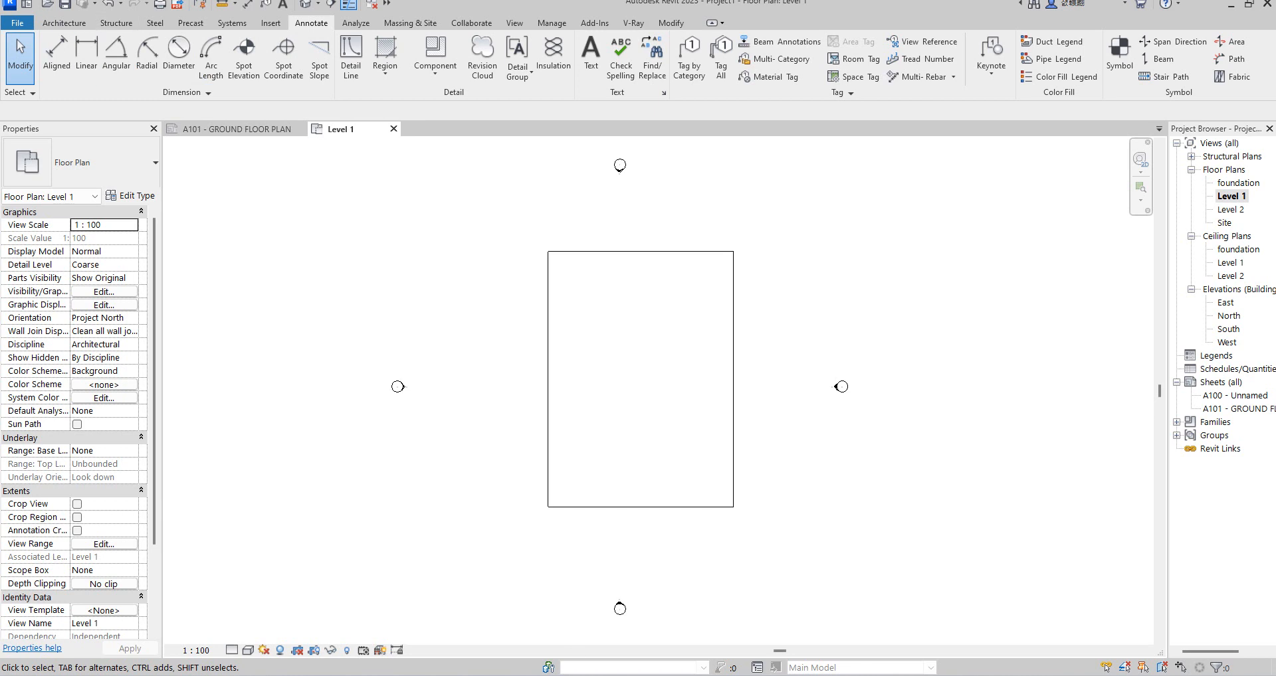
scroll(526, 357, "down", 1)
scroll(671, 385, "up", 1)
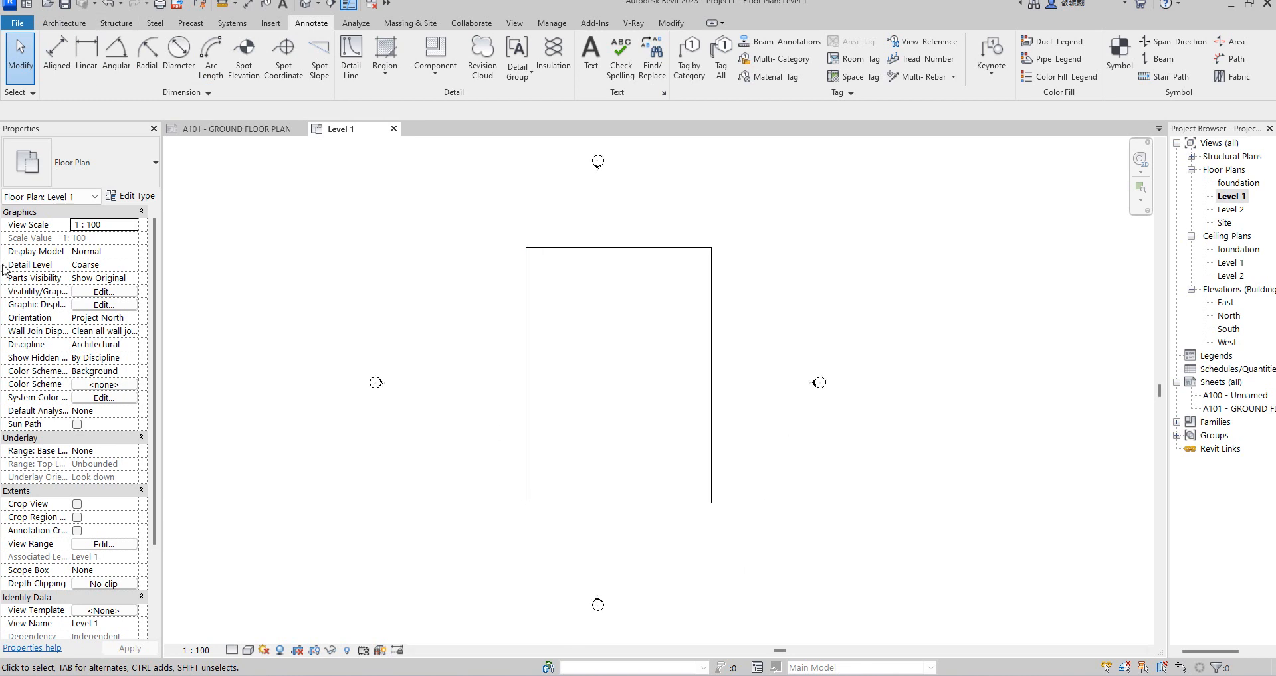
- Start an architectural wall on Level 1 using the Basic Wall type Generic - 200mm
left_click(64, 23)
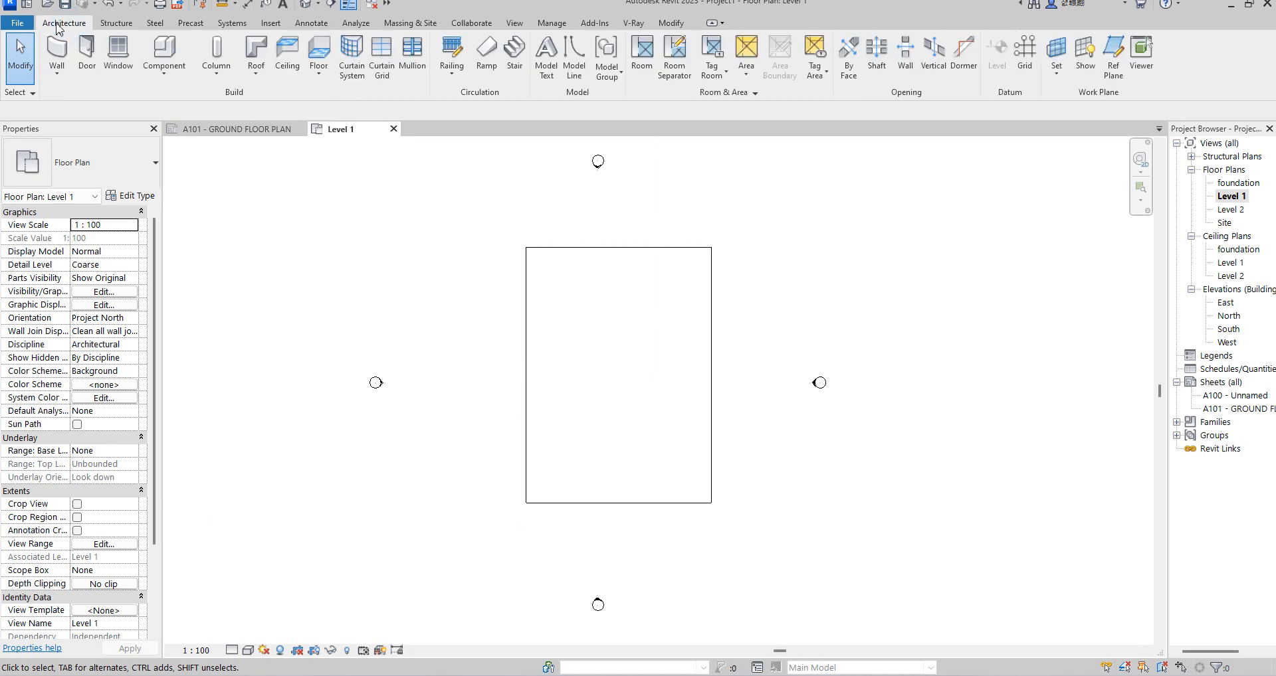
left_click(57, 52)
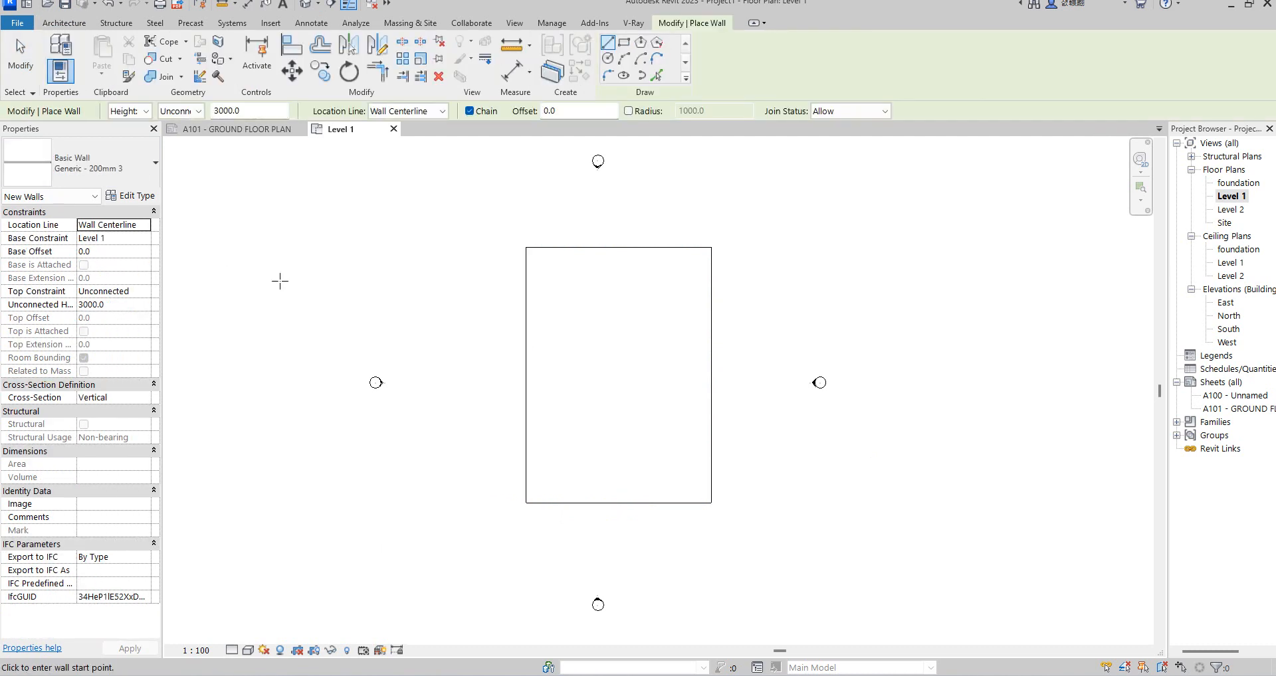
left_click(152, 172)
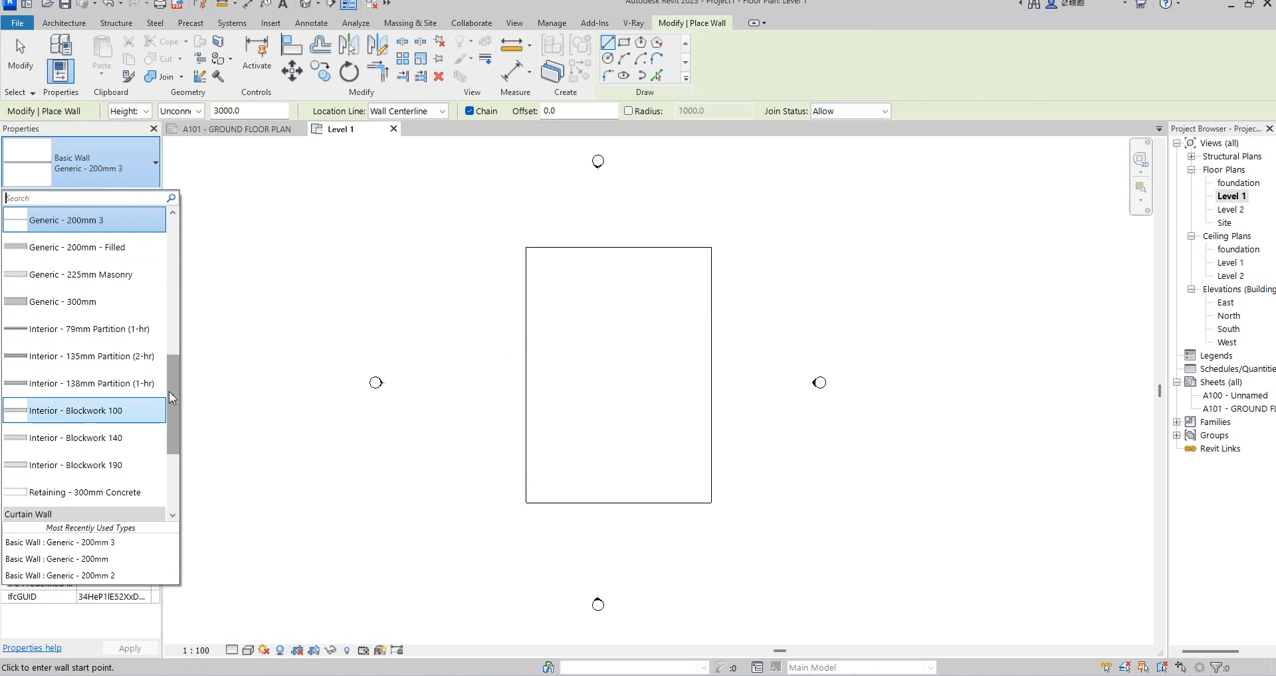
scroll(171, 385, "down", 2)
left_click(48, 560)
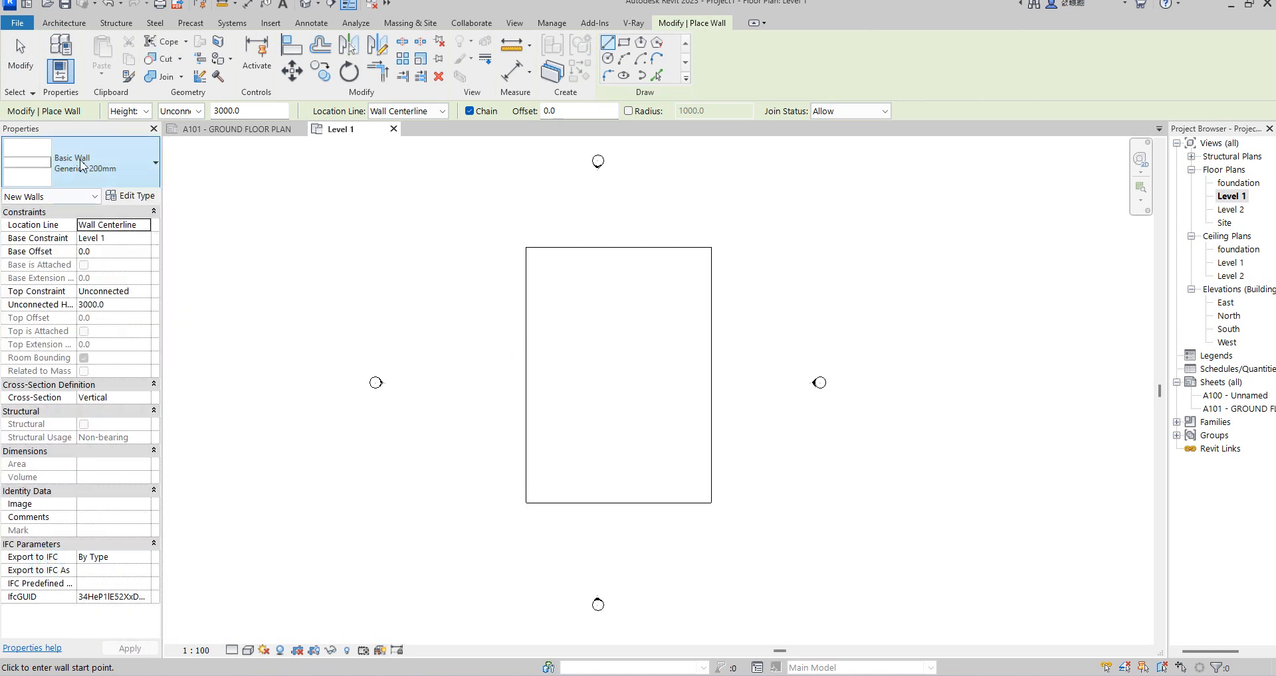
- Set the structure layer thickness of the Generic - 200mm wall type to 225 mm
left_click(138, 196)
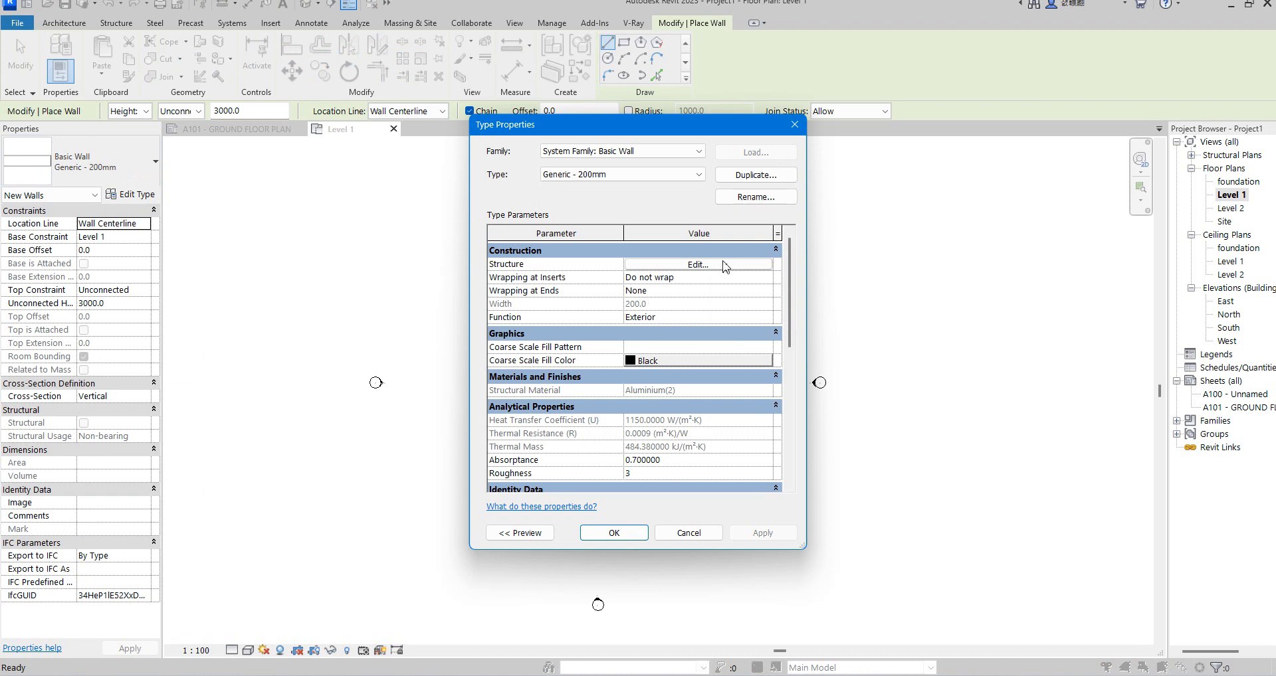
left_click(698, 264)
left_click(662, 274)
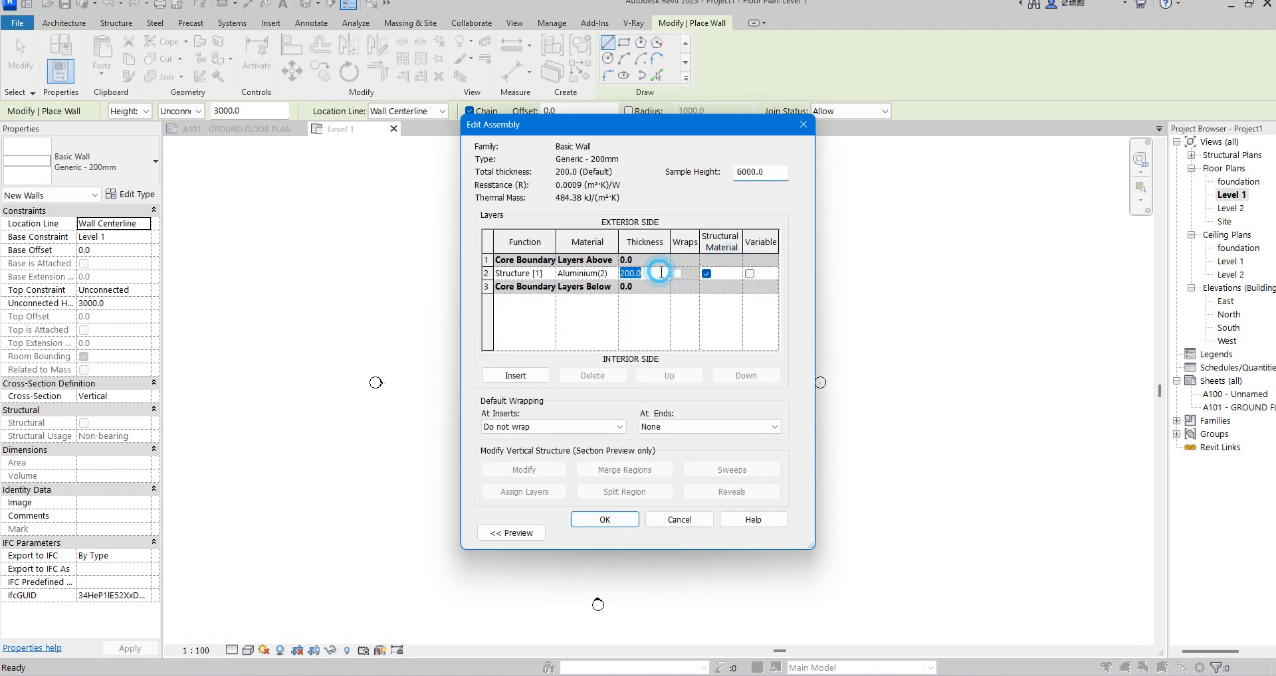
type("225")
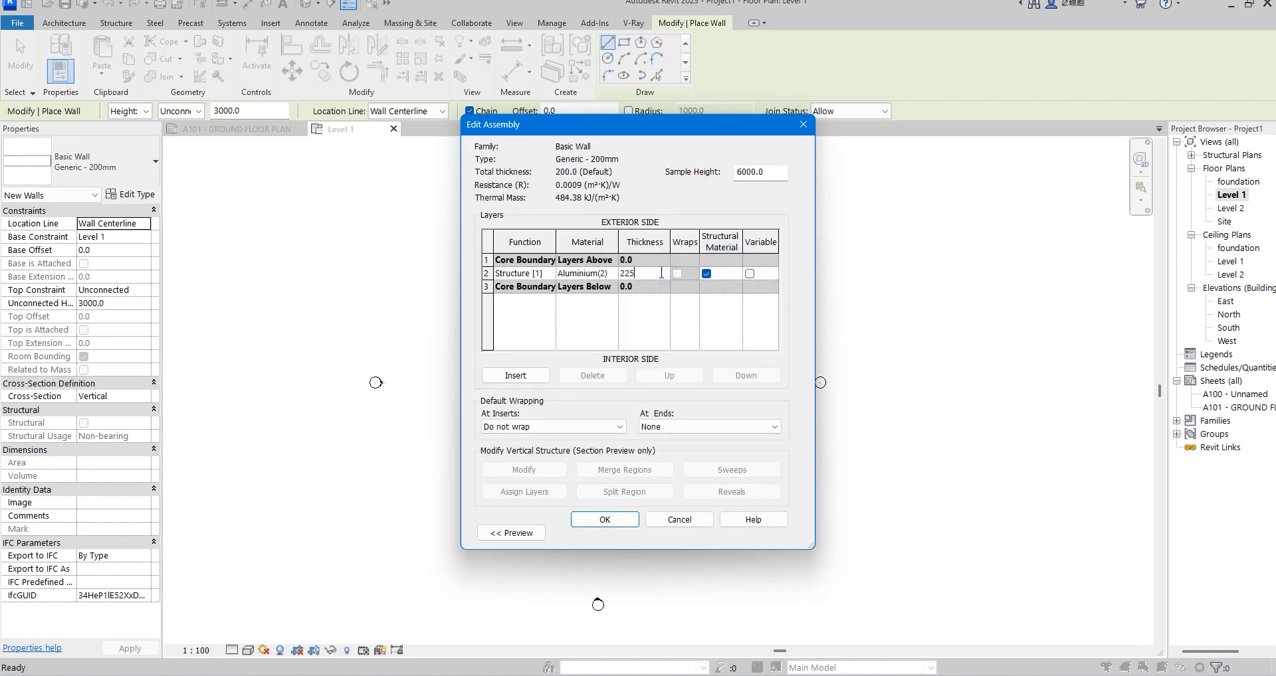
left_click(605, 519)
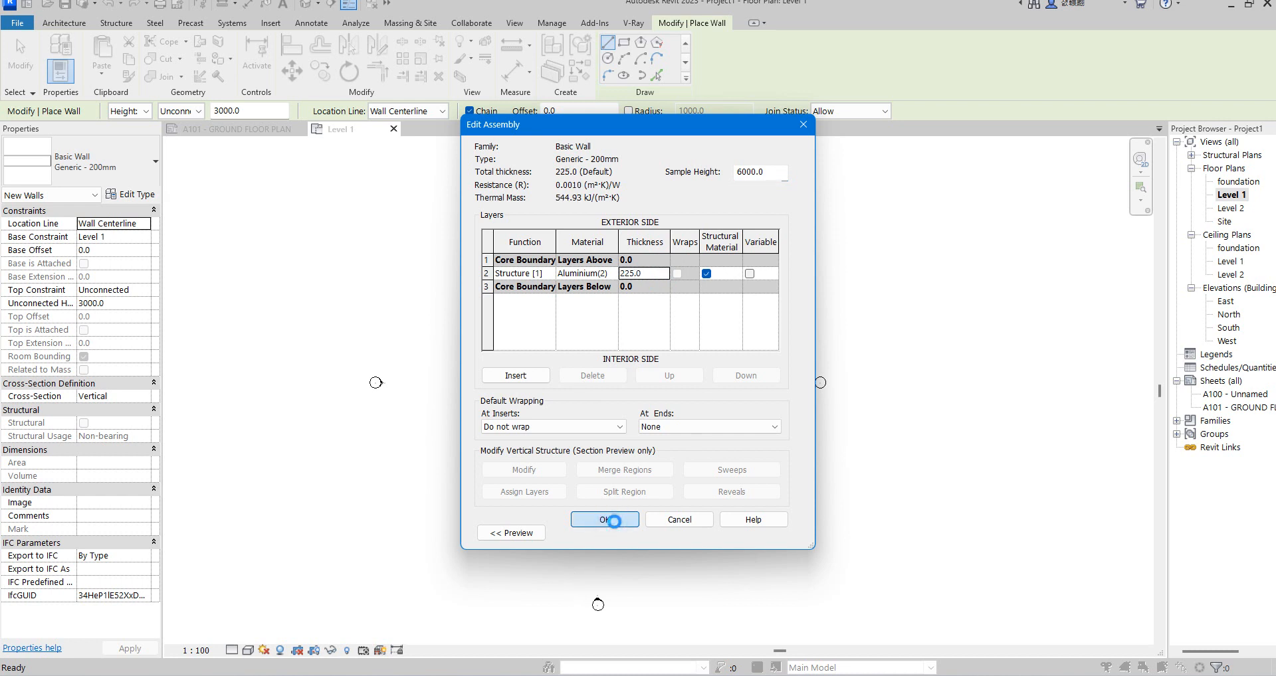
left_click(597, 522)
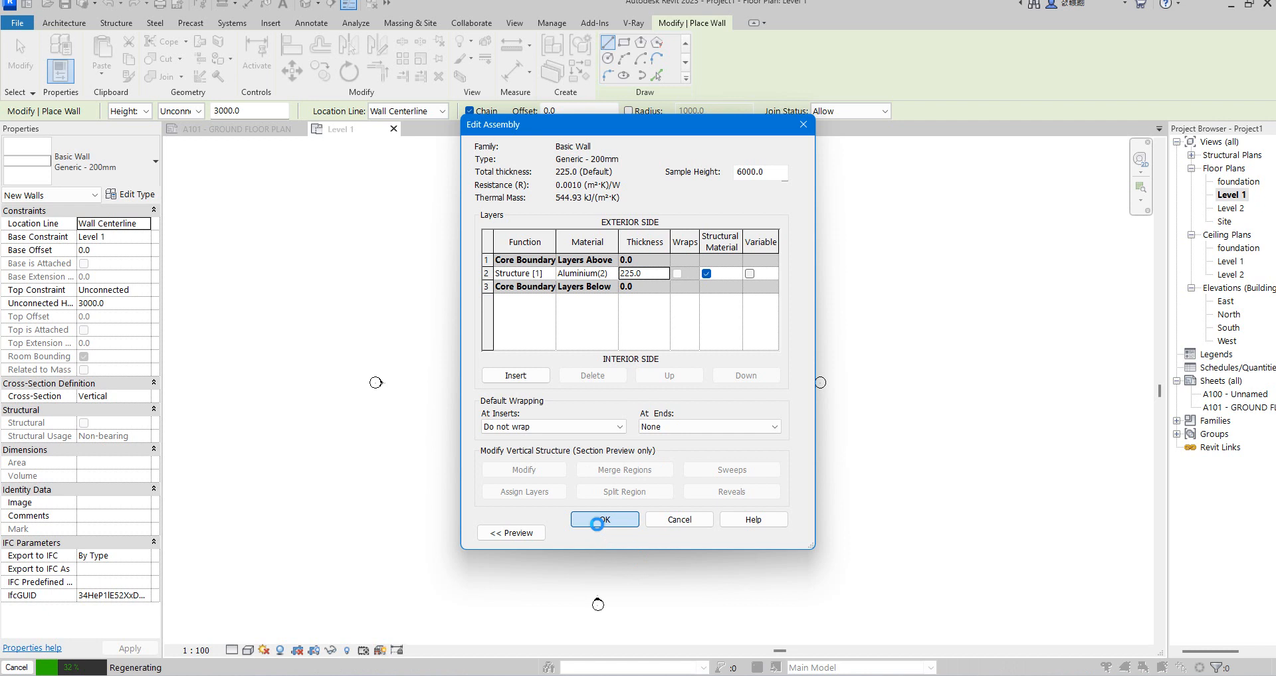
left_click(615, 528)
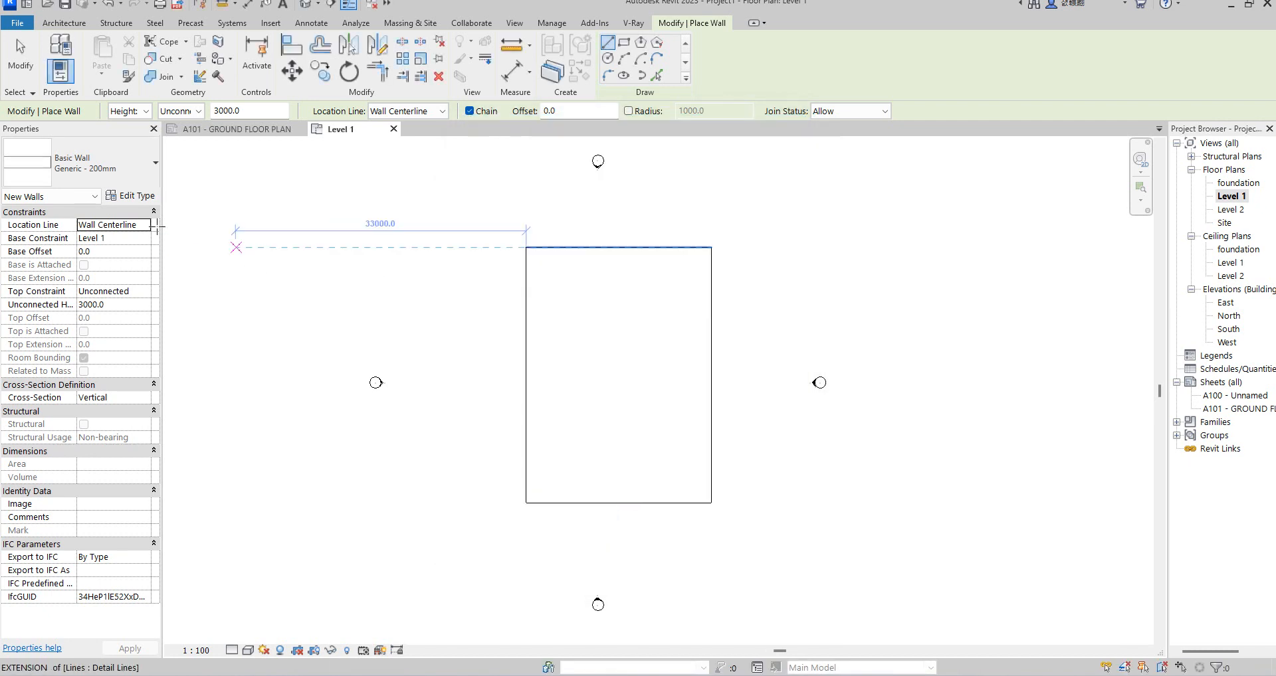
scroll(718, 427, "up", 3)
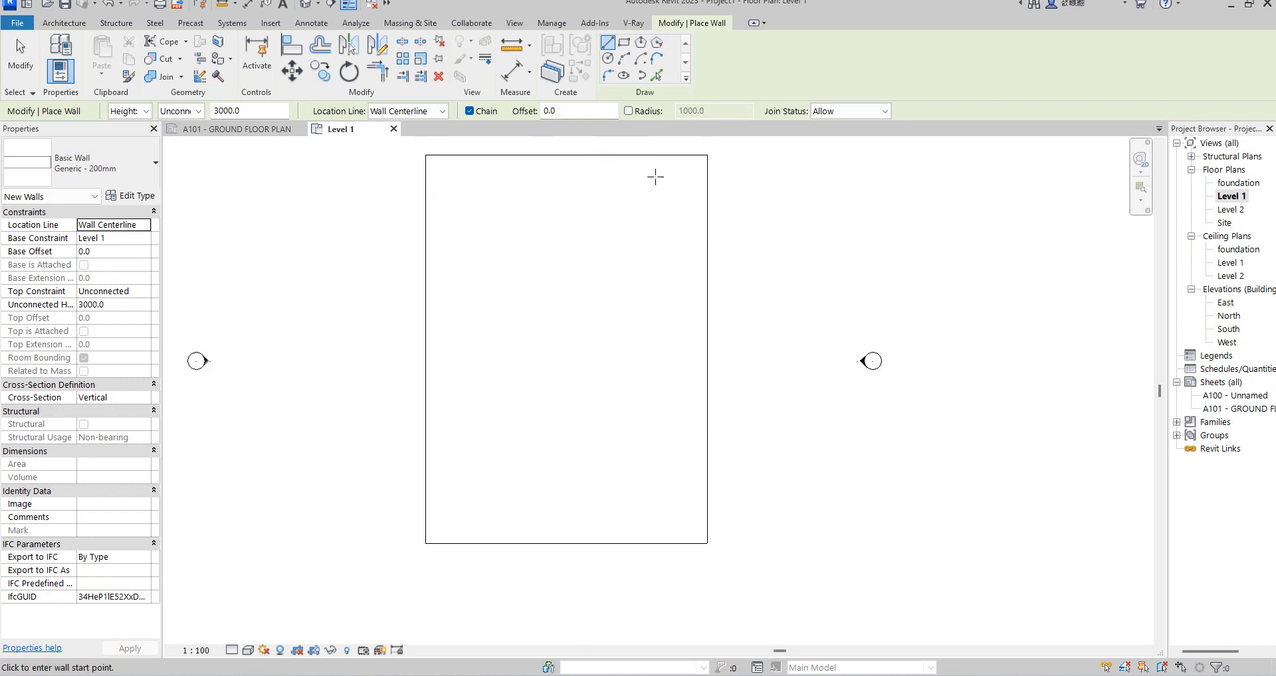
left_click(322, 46)
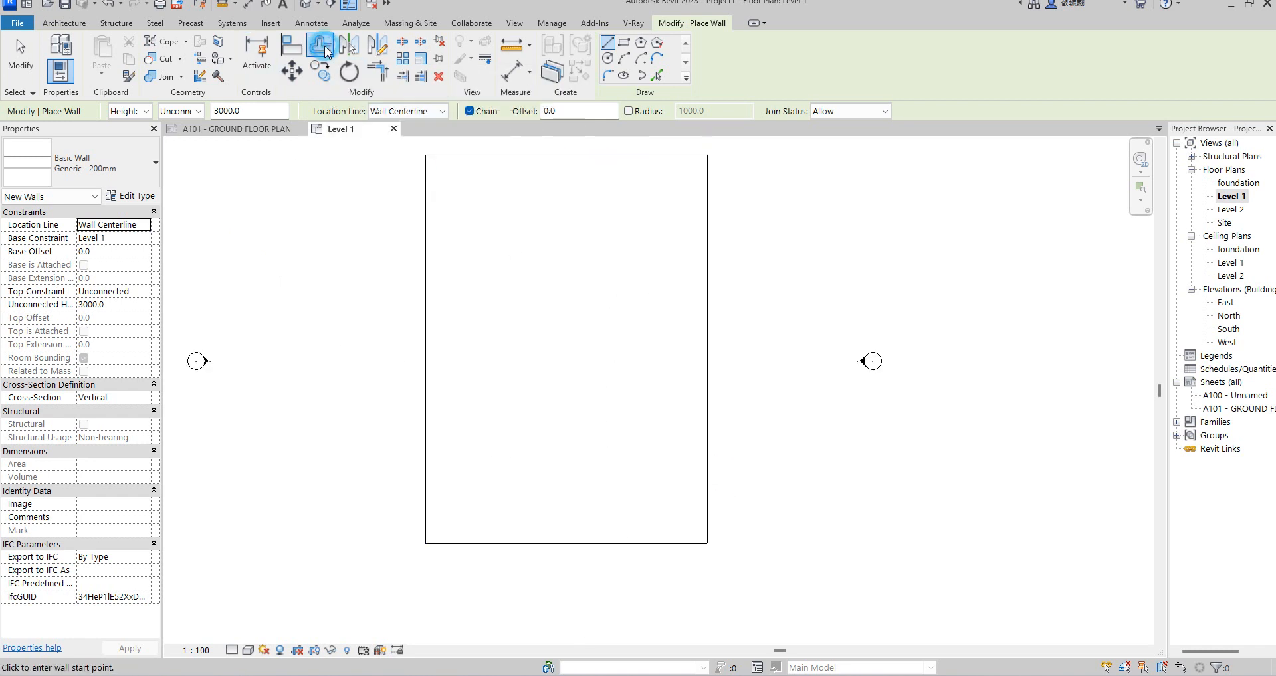
left_click_drag(201, 110, 146, 115)
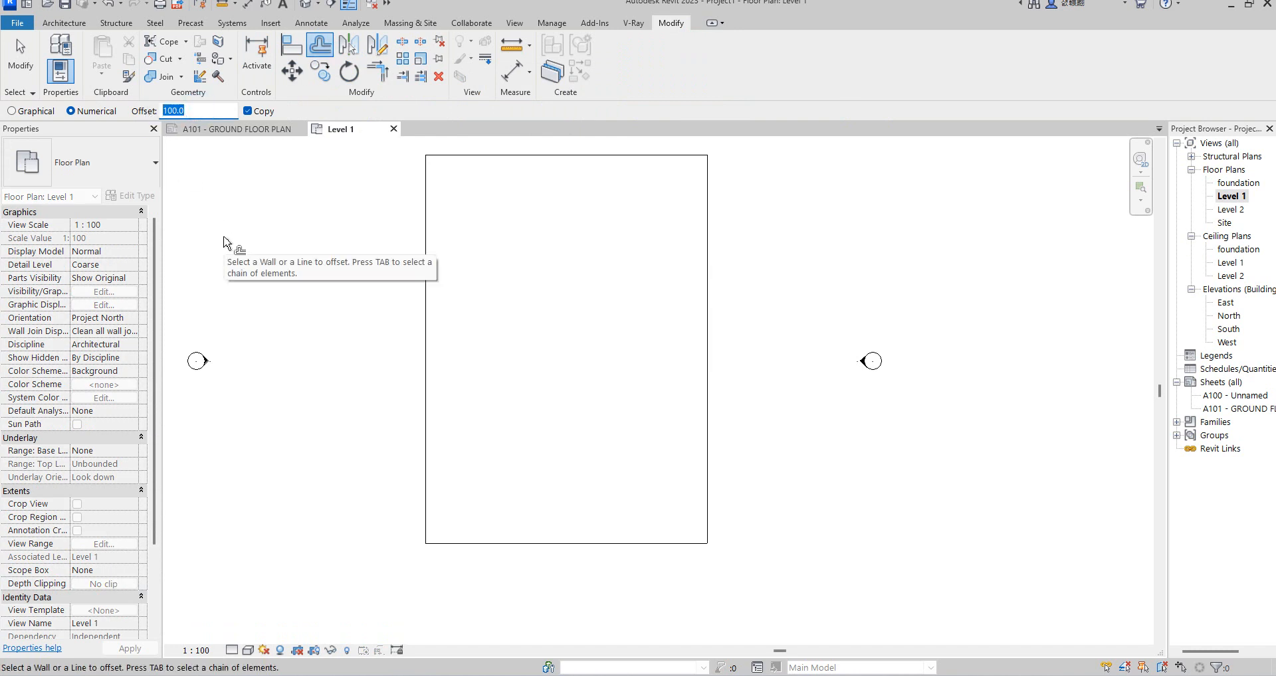
right_click(484, 274)
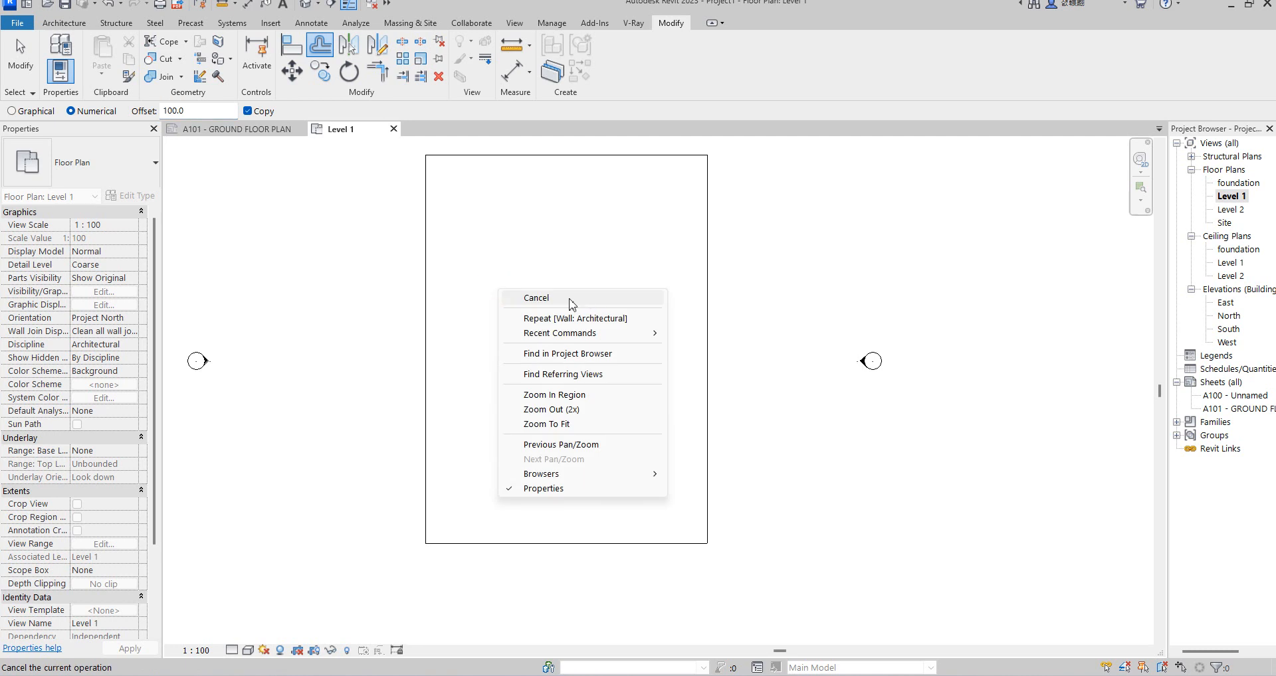
left_click(542, 282)
- Place Generic - 200mm walls 3000 mm inside the rectangle's right and bottom edges by picking those lines
left_click(64, 22)
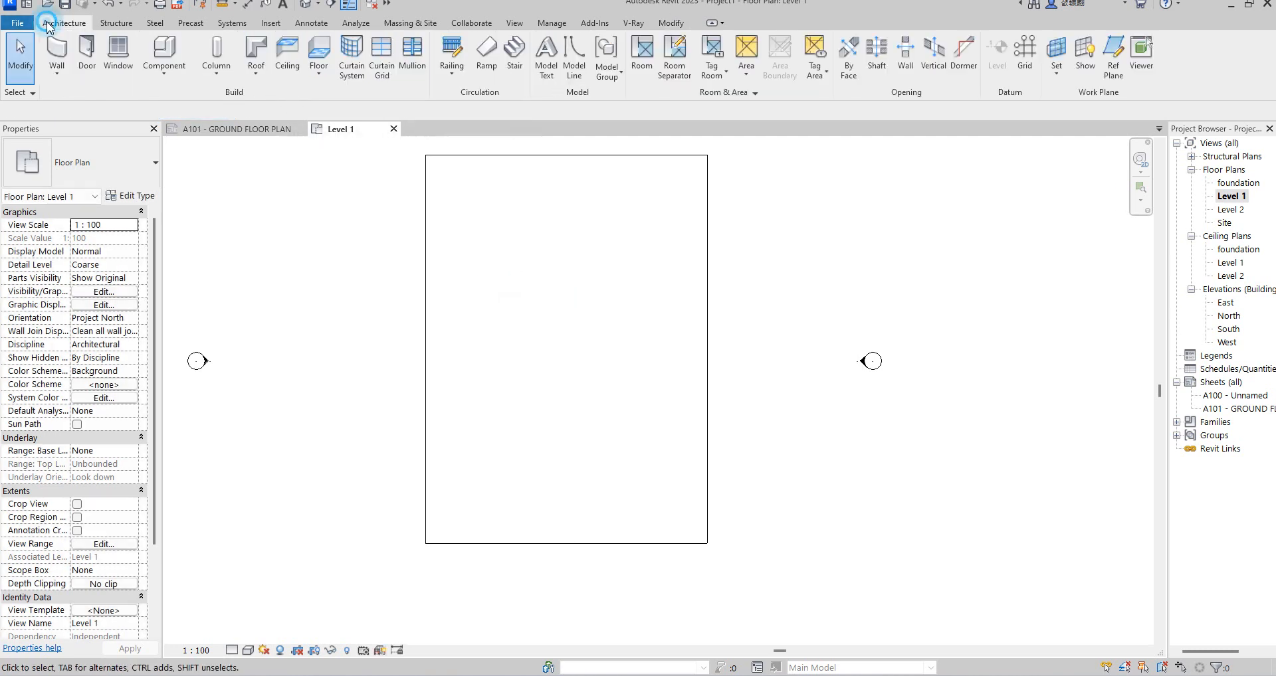
left_click(57, 52)
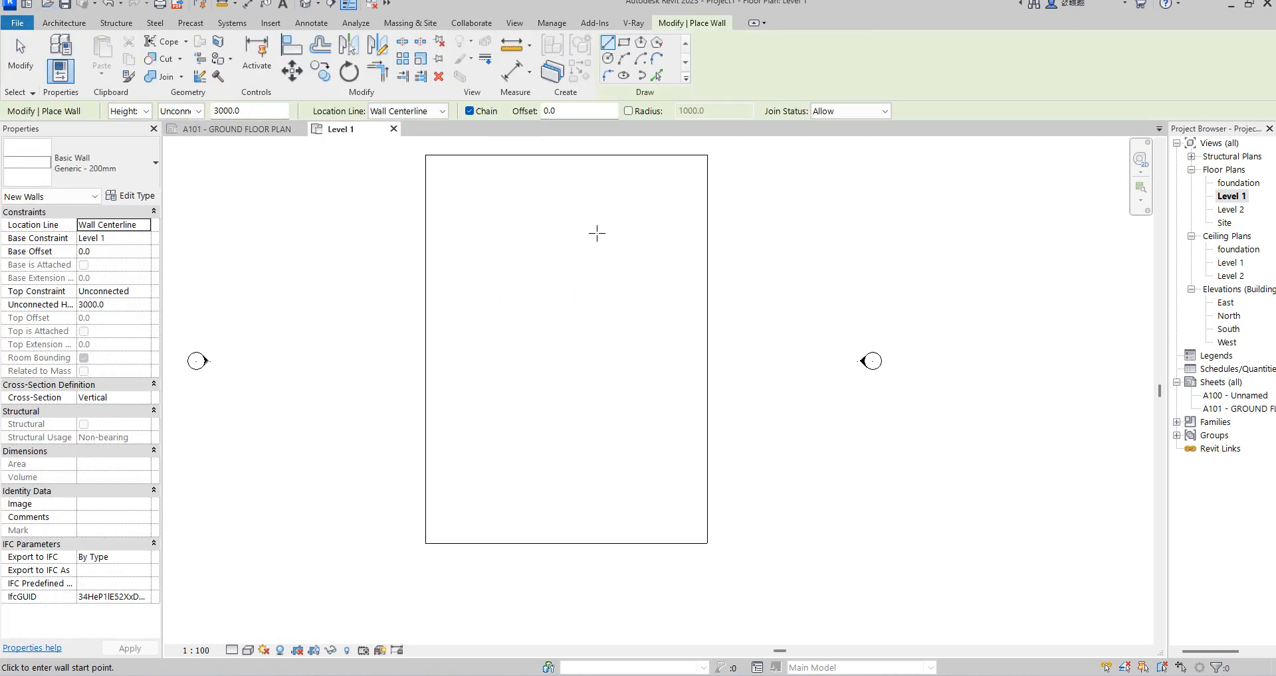
left_click(657, 76)
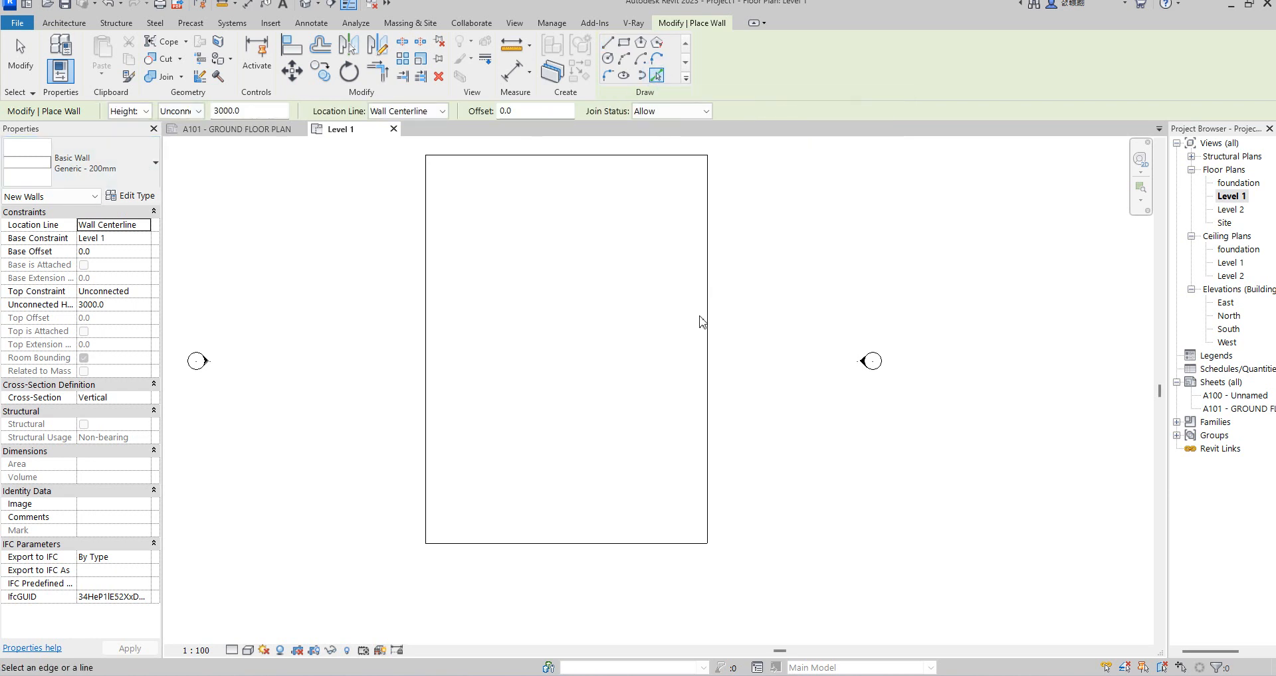
left_click(541, 111)
type("300")
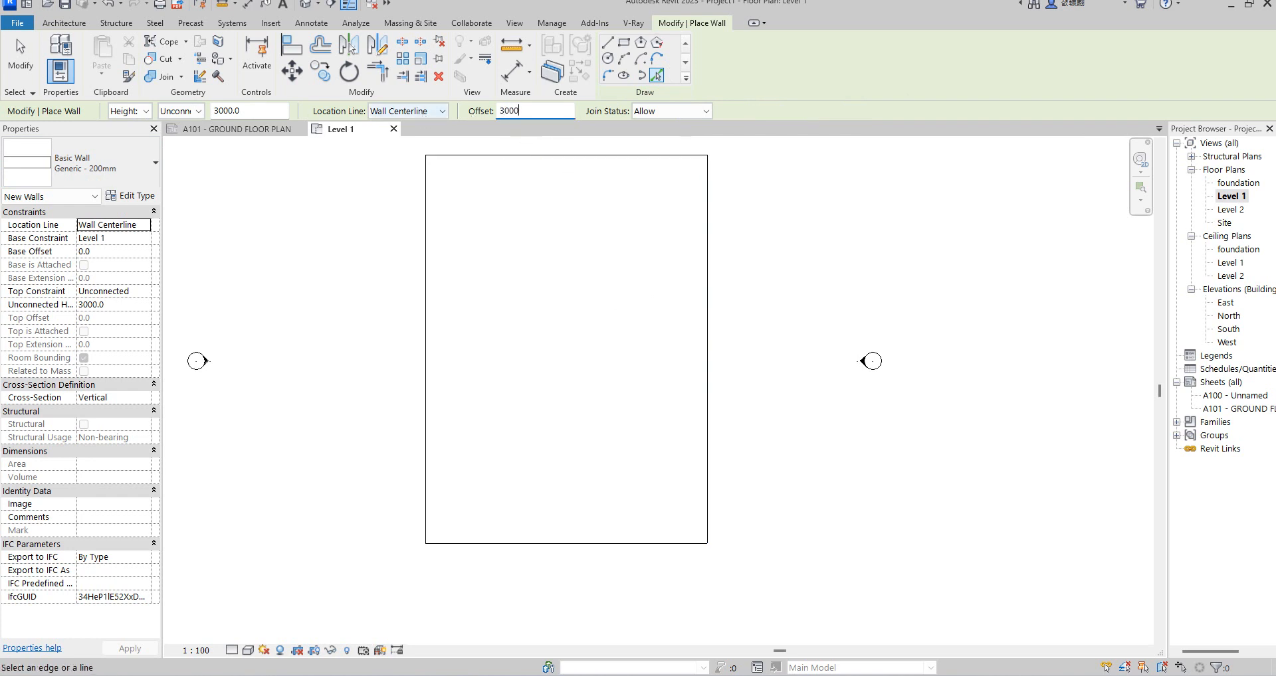
left_click(707, 405)
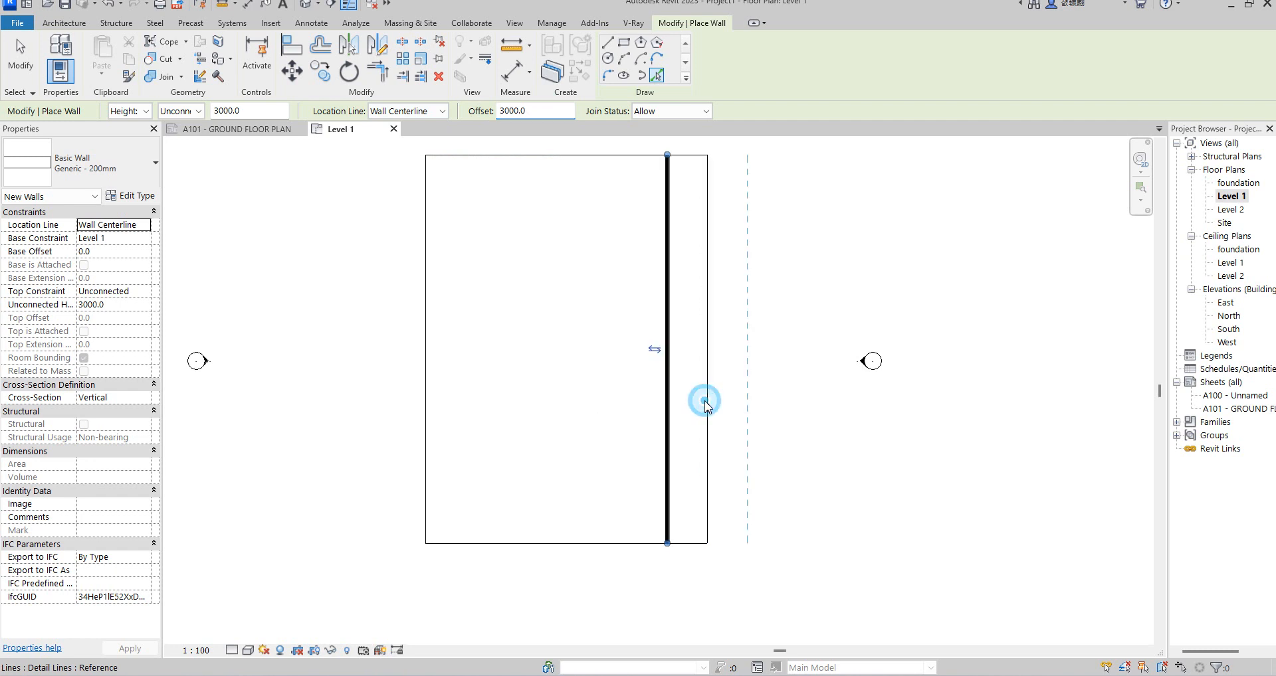
left_click(601, 545)
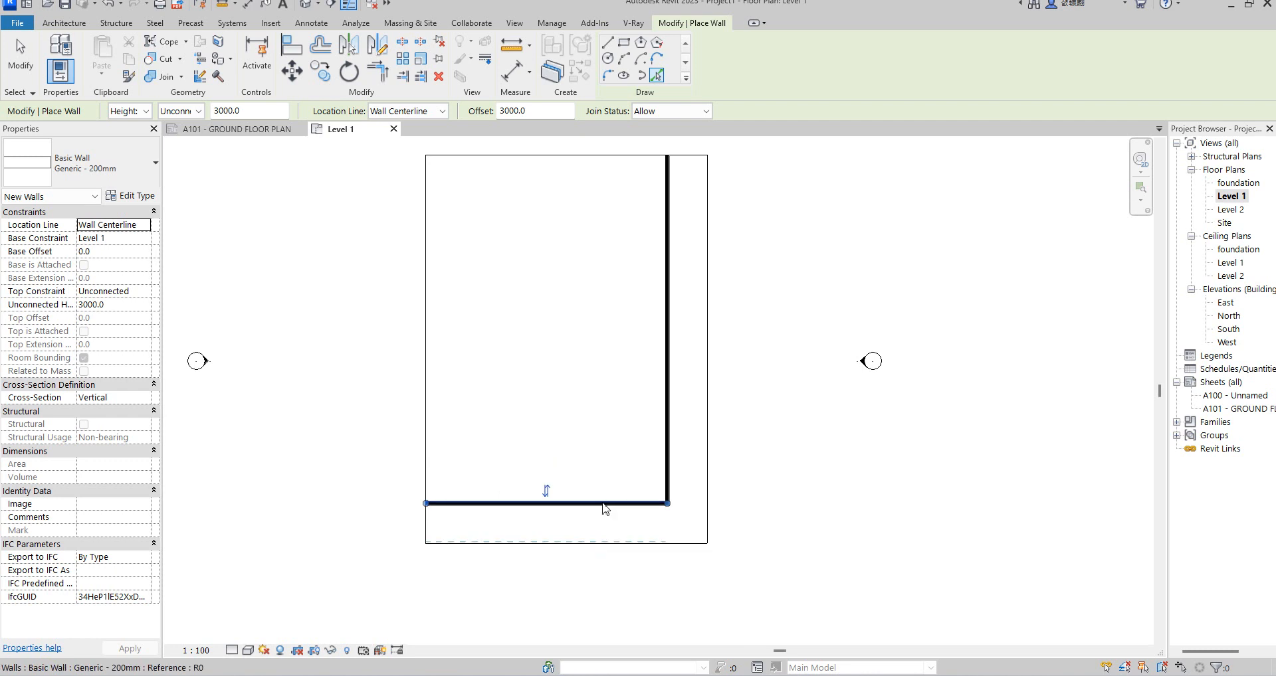
- Add horizontal walls 3000 mm above and below the lower wall by picking it, and end wall placement
left_click(605, 504)
right_click(580, 376)
left_click(607, 379)
right_click(576, 370)
left_click(618, 385)
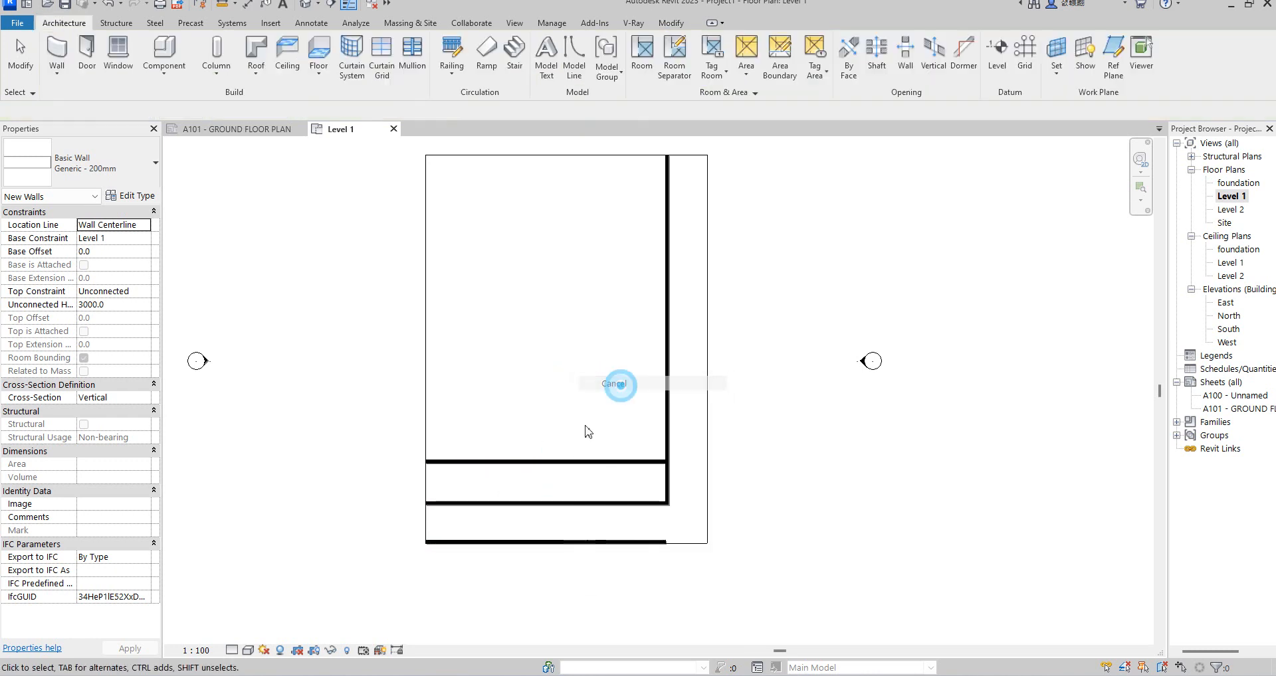
right_click(546, 371)
left_click(597, 392)
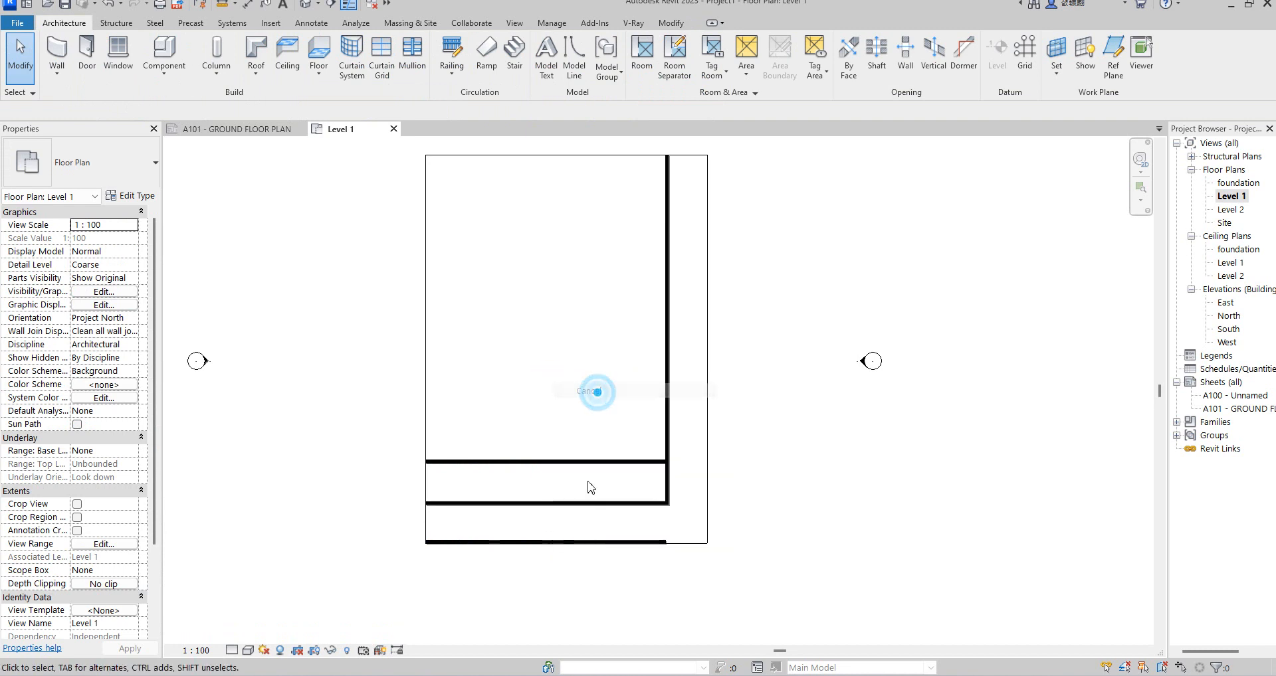
- Delete the middle of the three horizontal walls near the rectangle's bottom edge
left_click(585, 504)
key("Delete")
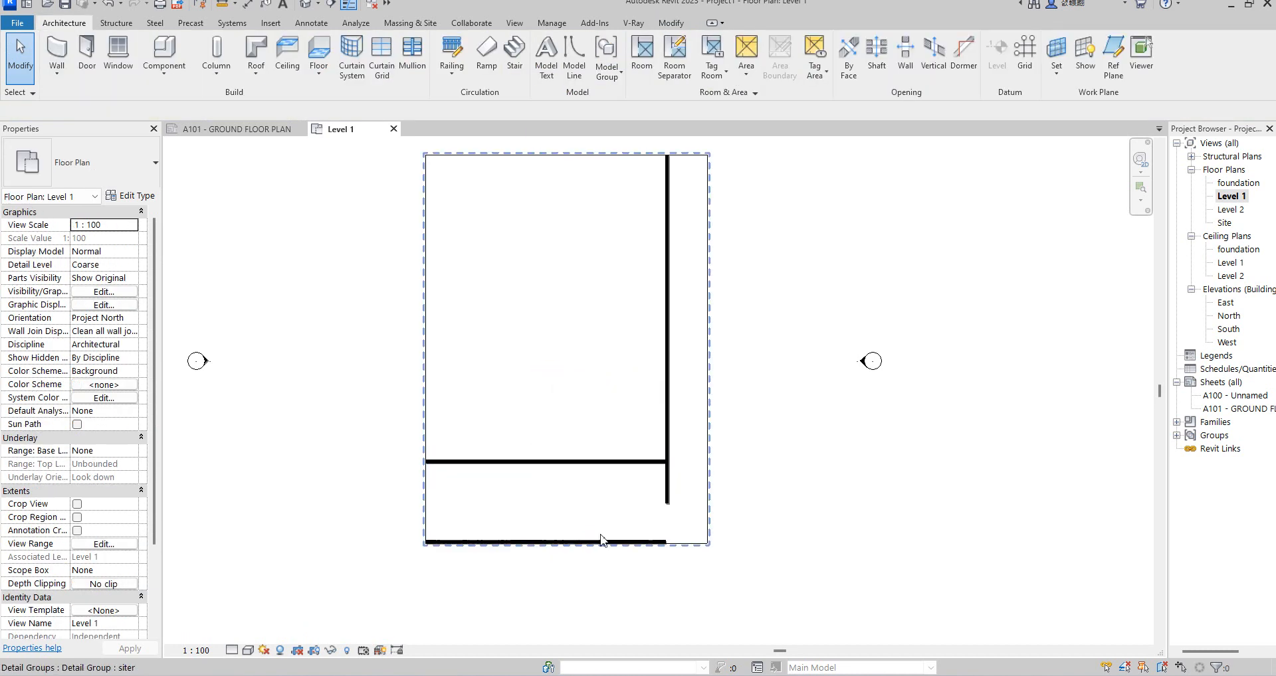
- Delete the horizontal wall that runs along the bottom edge of the site outline
scroll(607, 542, "up", 3)
left_click(613, 548)
key("Delete")
scroll(757, 479, "down", 2)
scroll(754, 416, "down", 2)
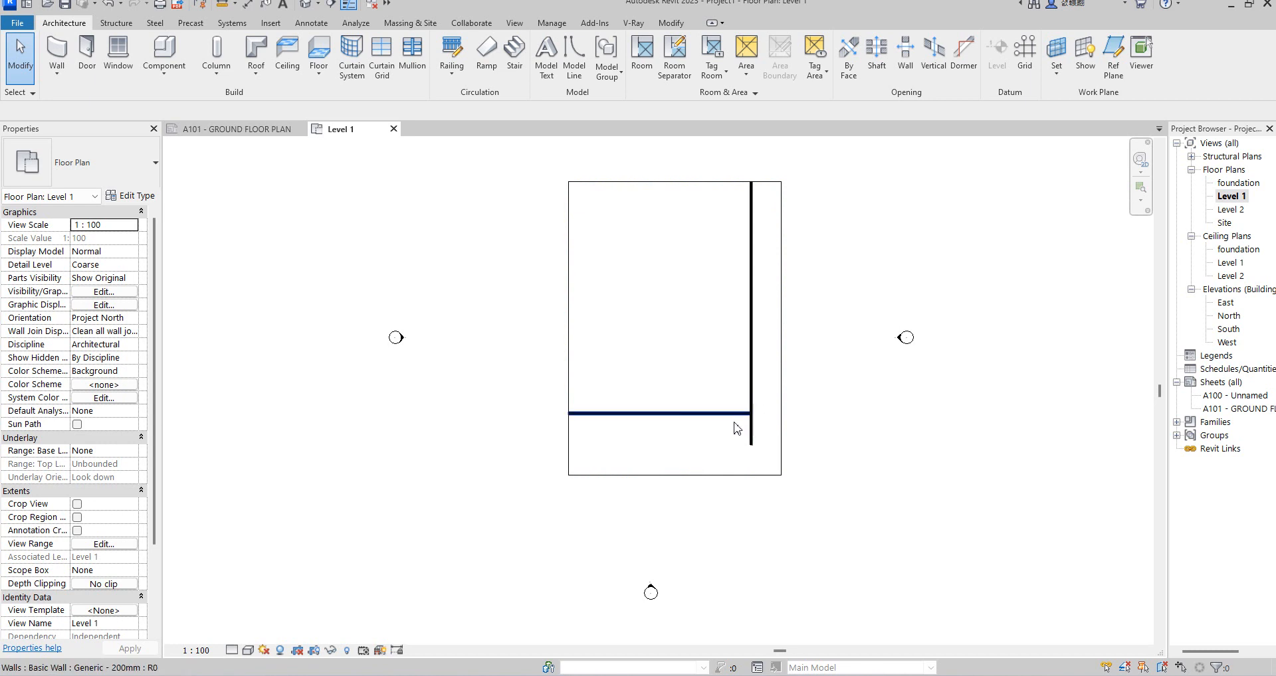
- Trim the vertical right wall and the remaining horizontal wall into a clean corner with Trim/Extend to Corner
left_click(671, 23)
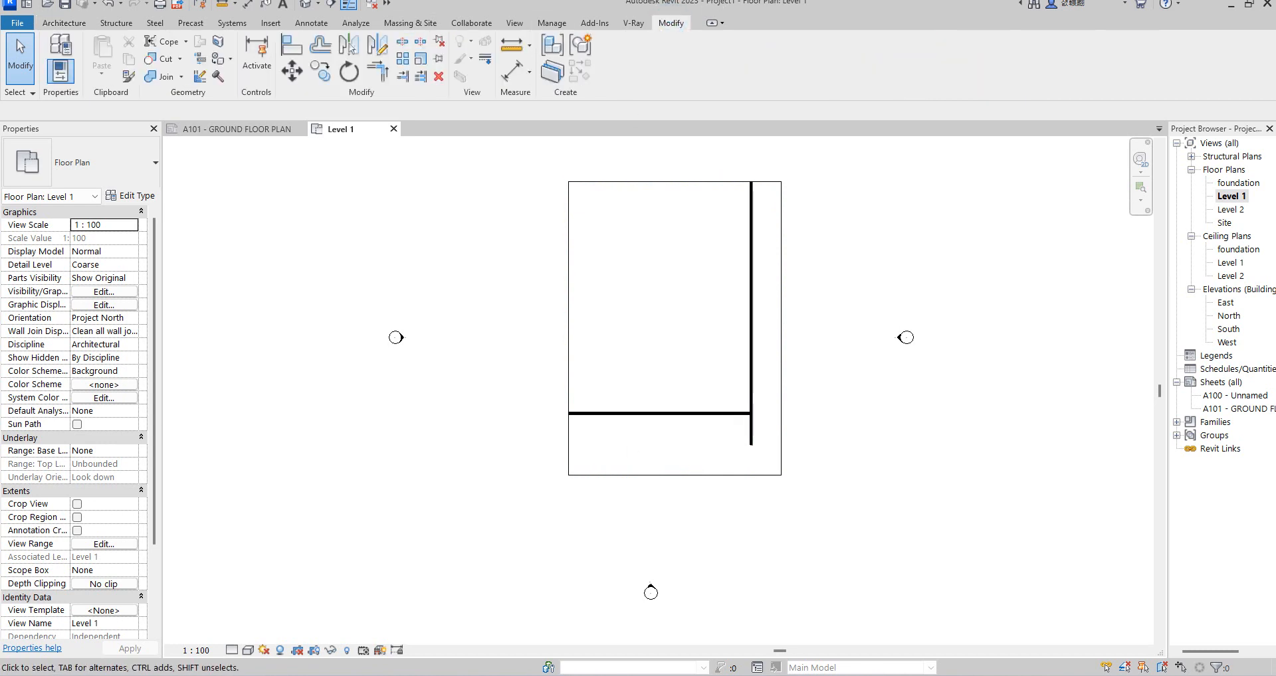
left_click(376, 71)
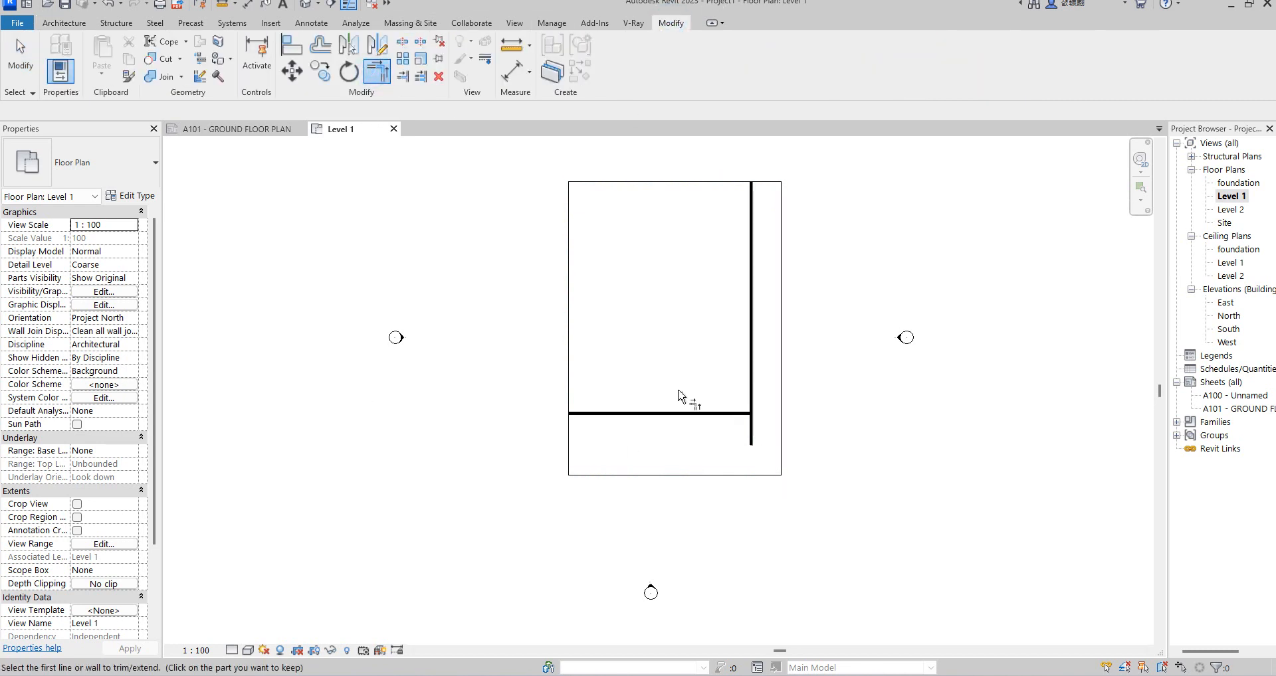
left_click(718, 414)
left_click(750, 377)
scroll(757, 398, "down", 2)
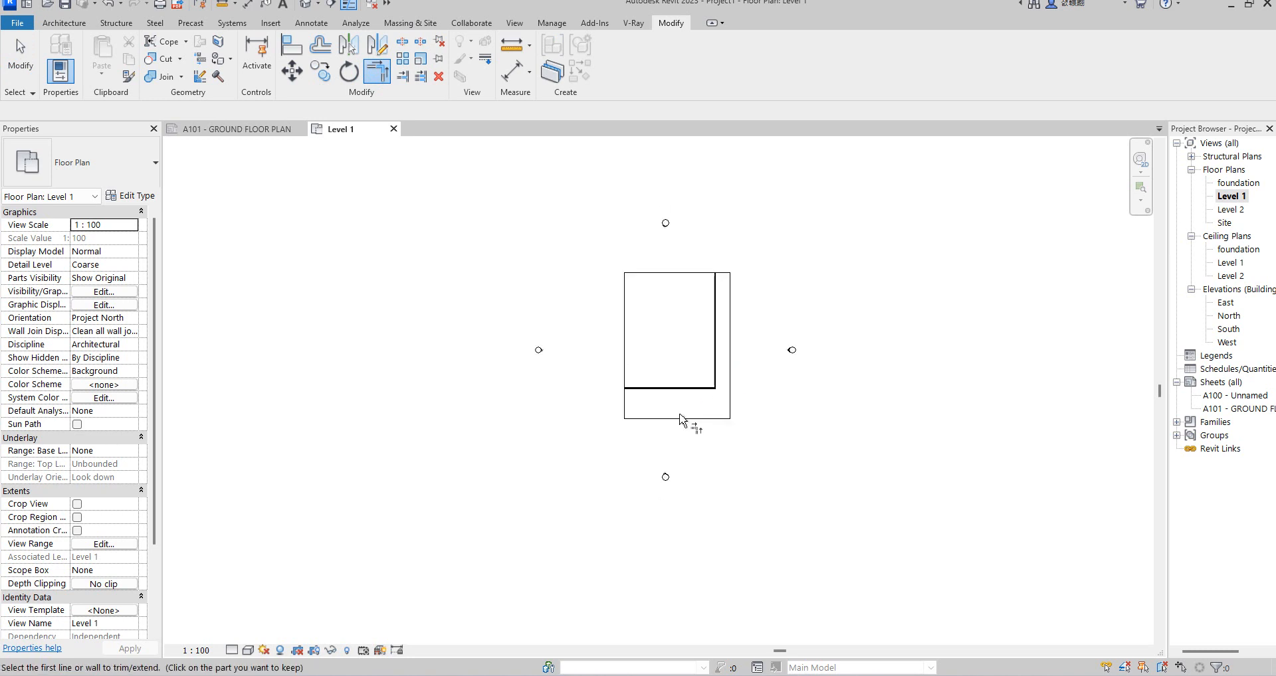
scroll(722, 277, "up", 1)
right_click(784, 267)
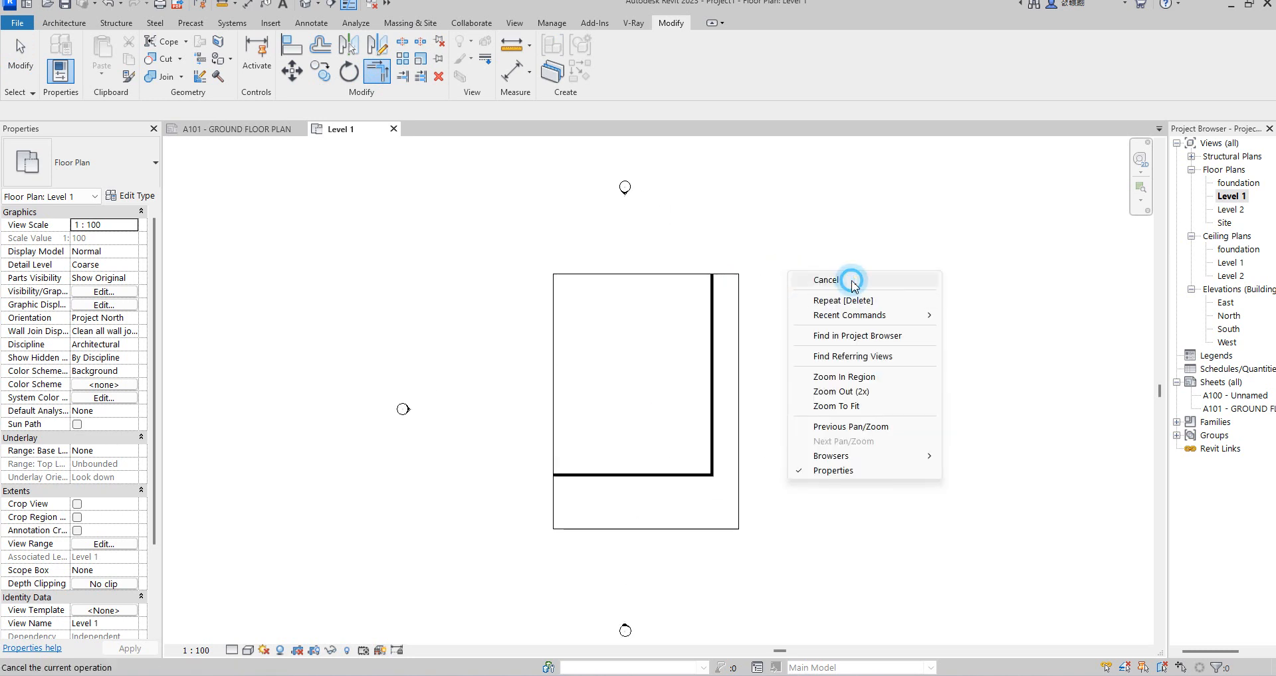
left_click(847, 279)
scroll(673, 453, "up", 2)
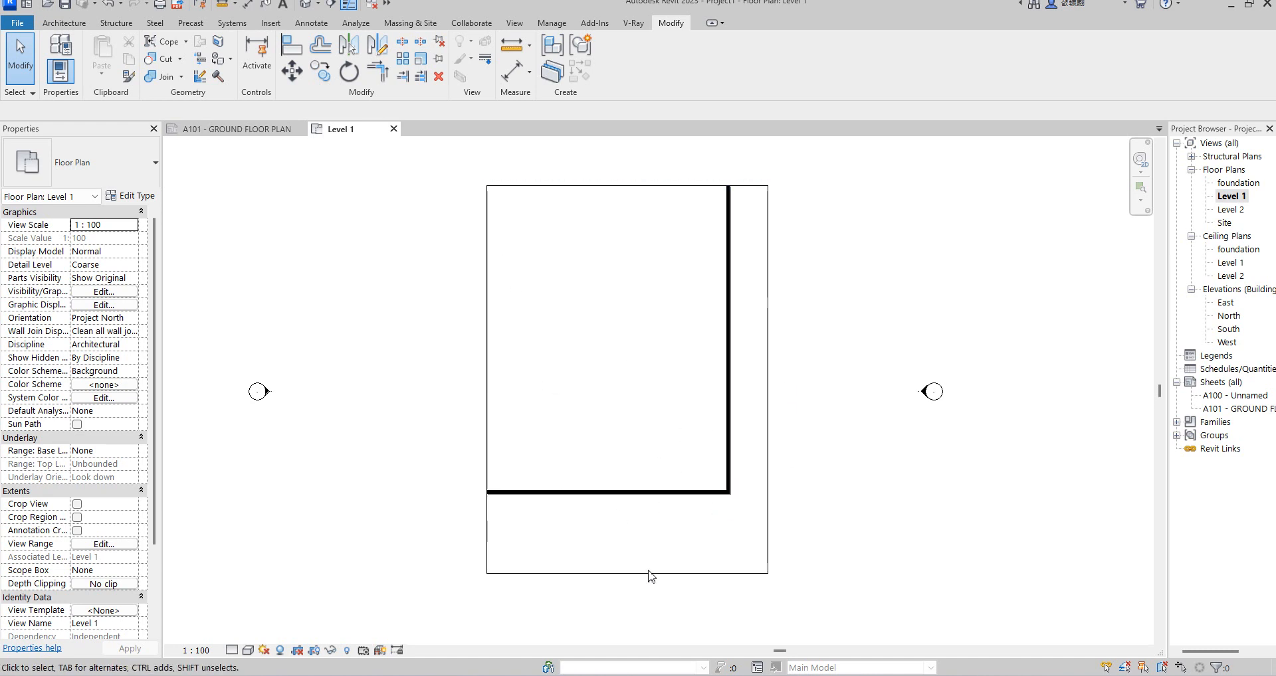
- Draw matching walls that enclose a room at the lower-right wall corner, with a clear depth of about 6775 mm
scroll(576, 365, "down", 2)
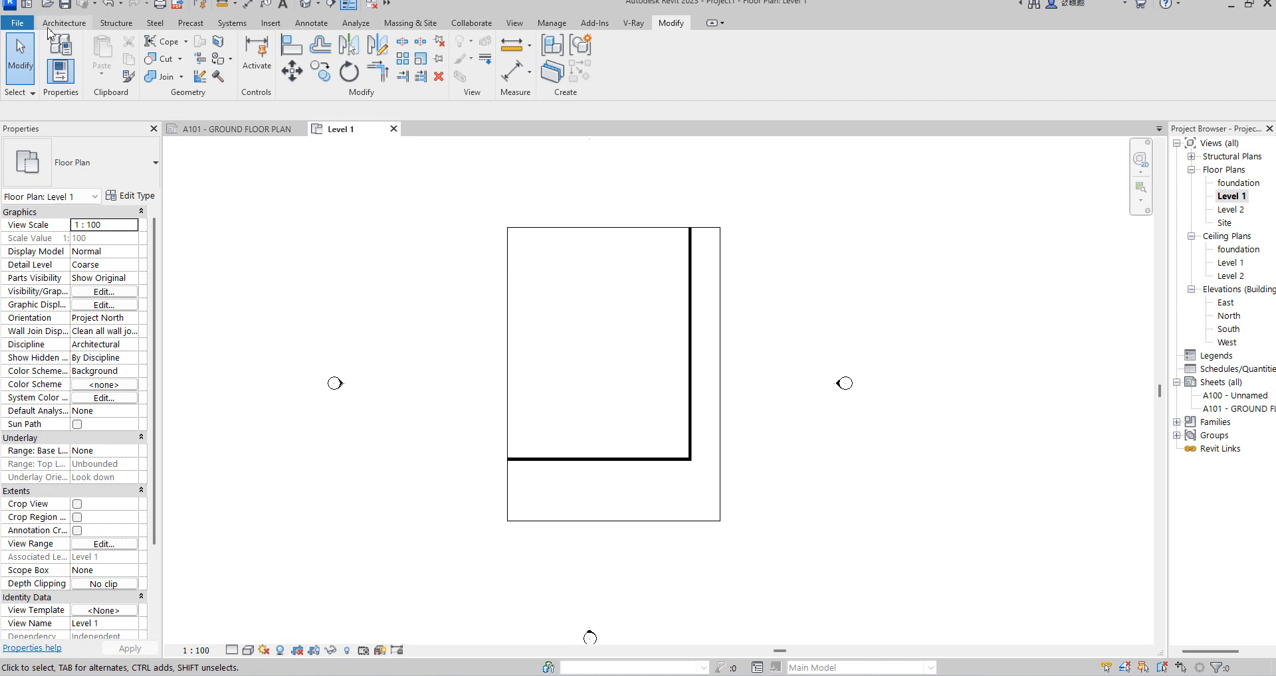
left_click(688, 340)
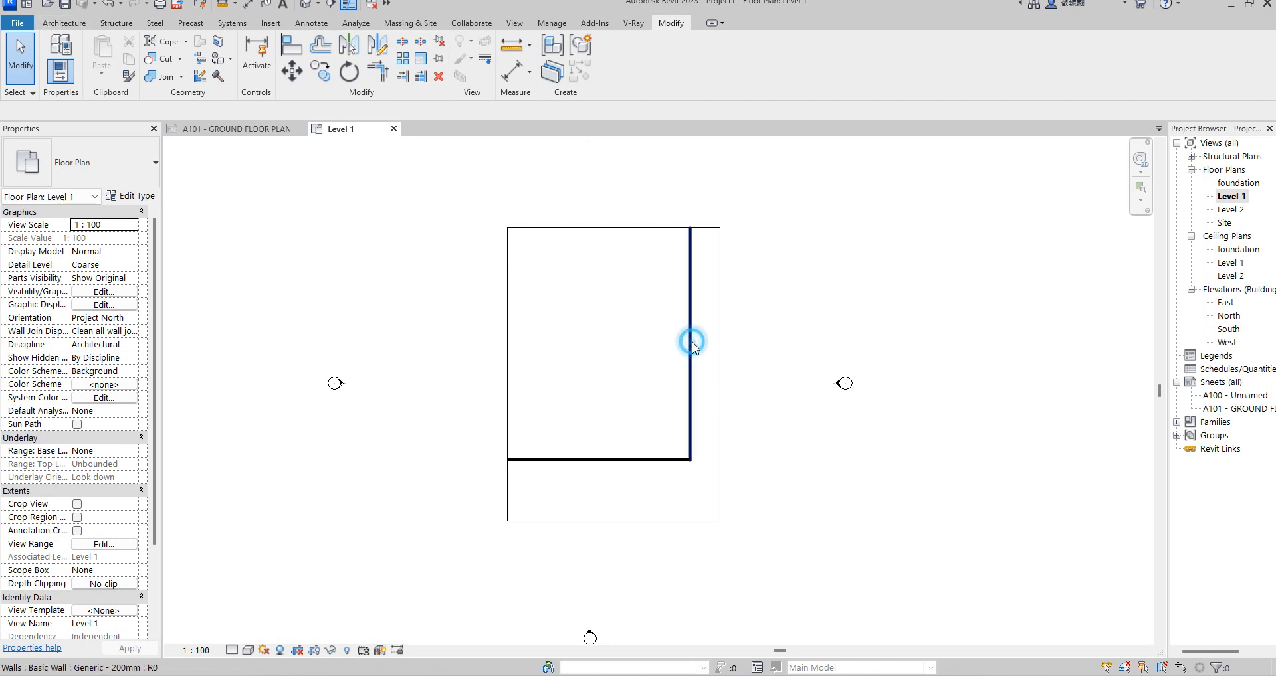
left_click(580, 70)
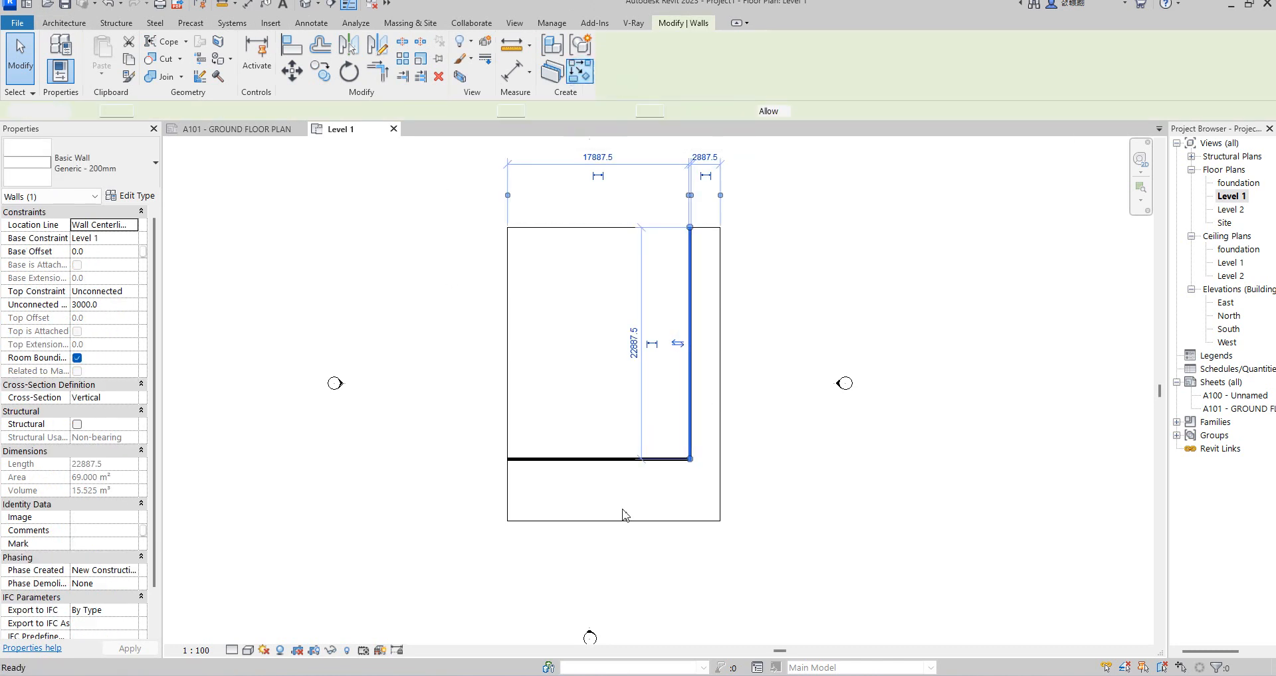
left_click(626, 458)
left_click(629, 389)
left_click(687, 388)
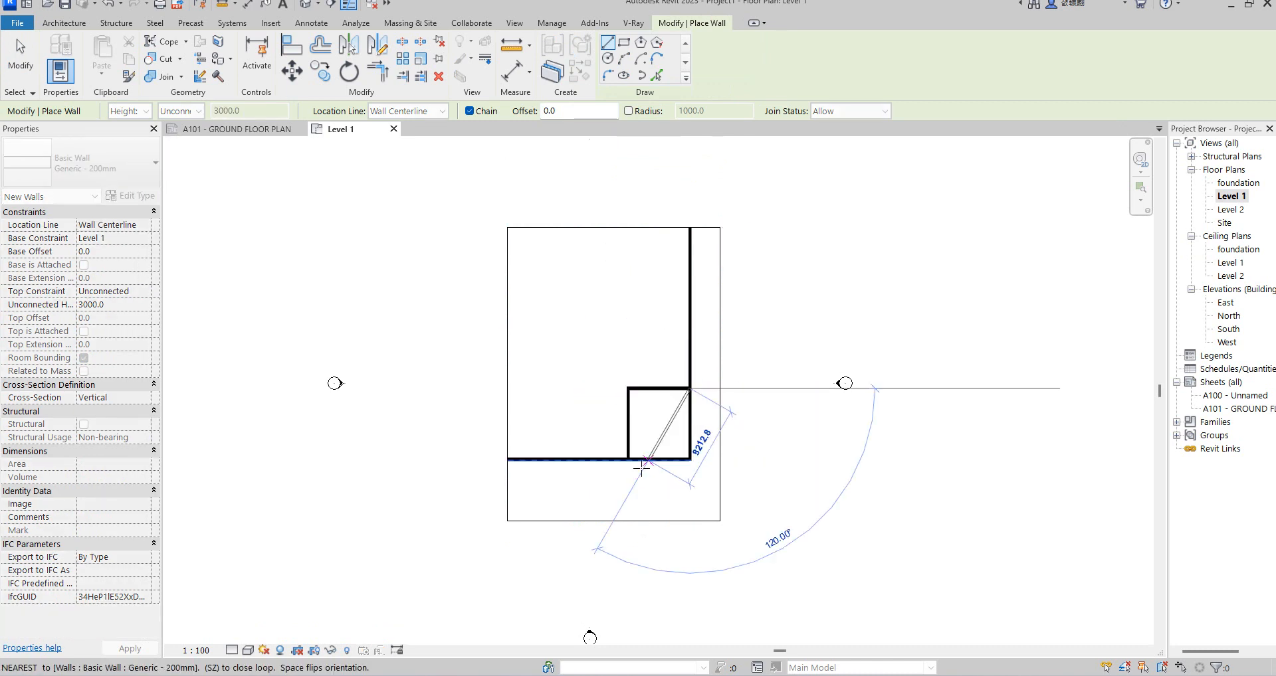
right_click(607, 357)
left_click(621, 360)
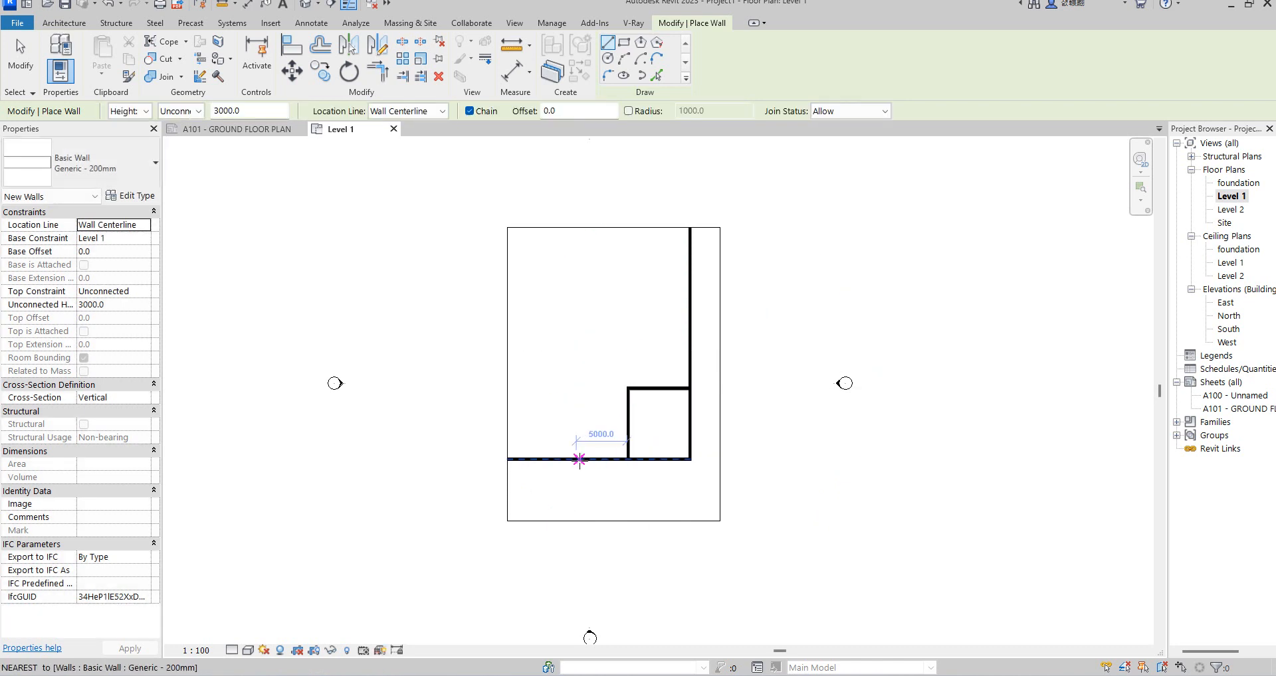
- Draw walls enclosing a second room about 5000 mm wide, adjoining the corner room's left side at the same depth
left_click(577, 459)
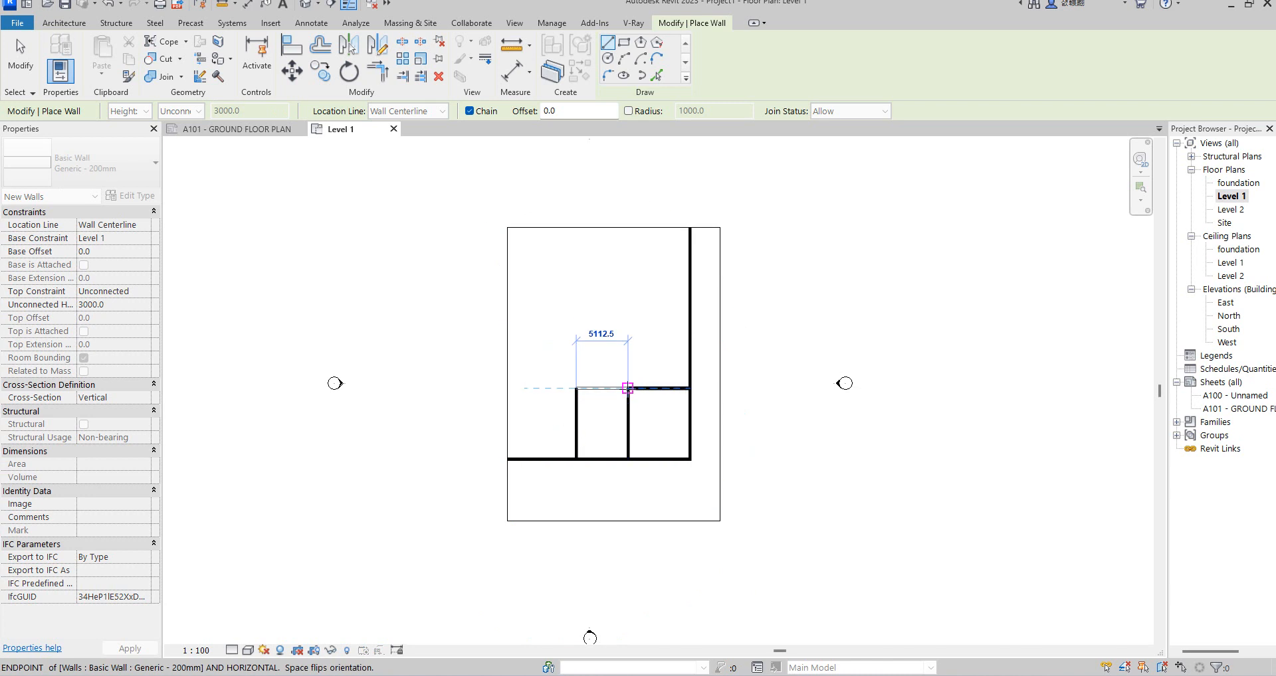
left_click(627, 388)
key("Escape")
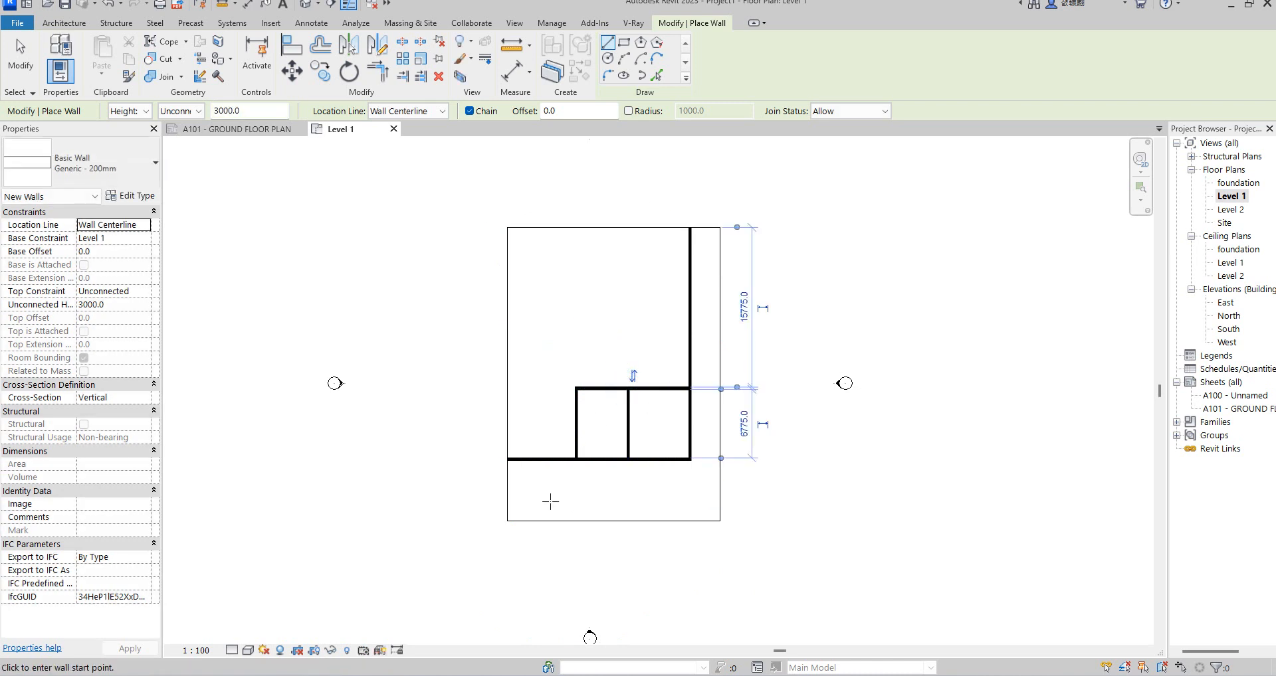
- Draw a wall 6000 mm up from the second room's upper-left corner and across to the right wall
left_click(576, 388)
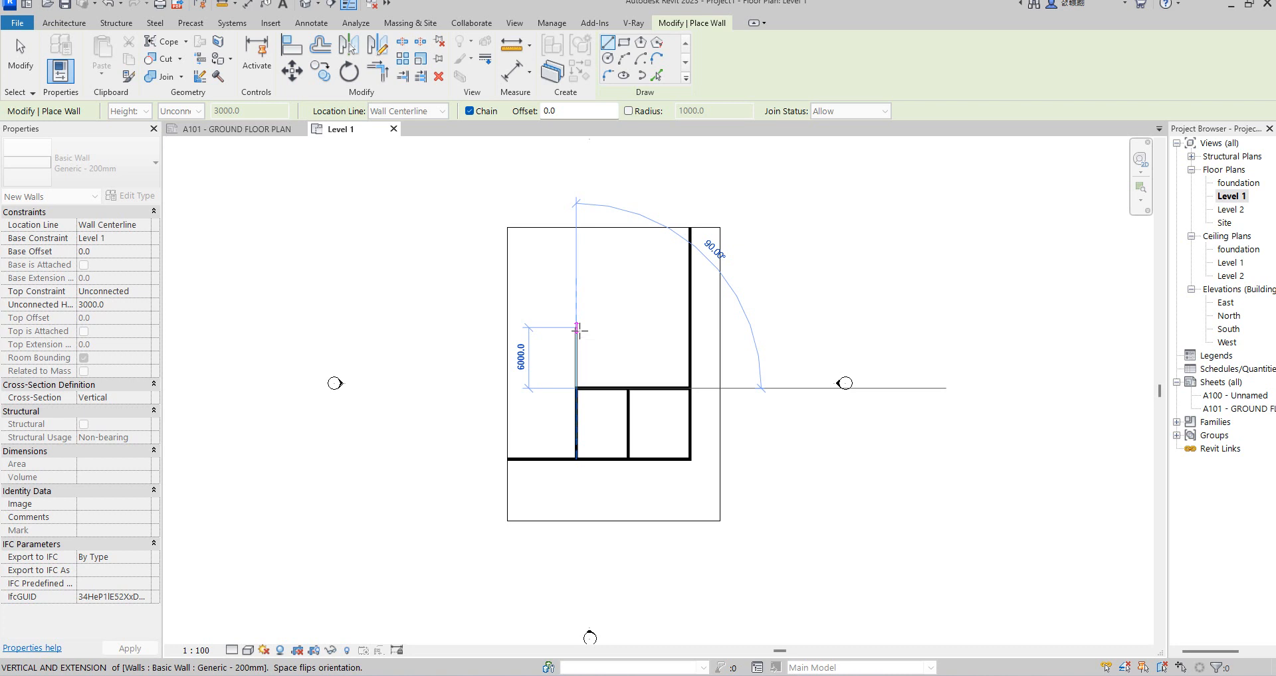
left_click(576, 328)
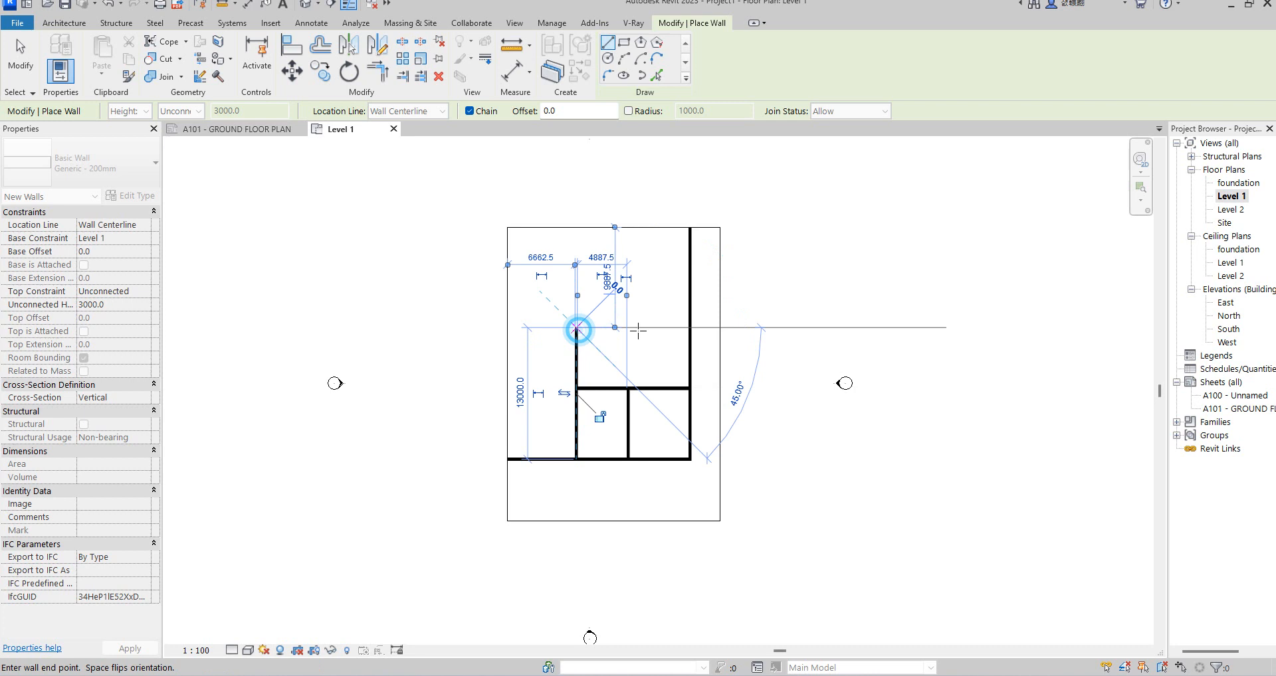
left_click(690, 328)
key("Escape")
right_click(598, 333)
left_click(655, 354)
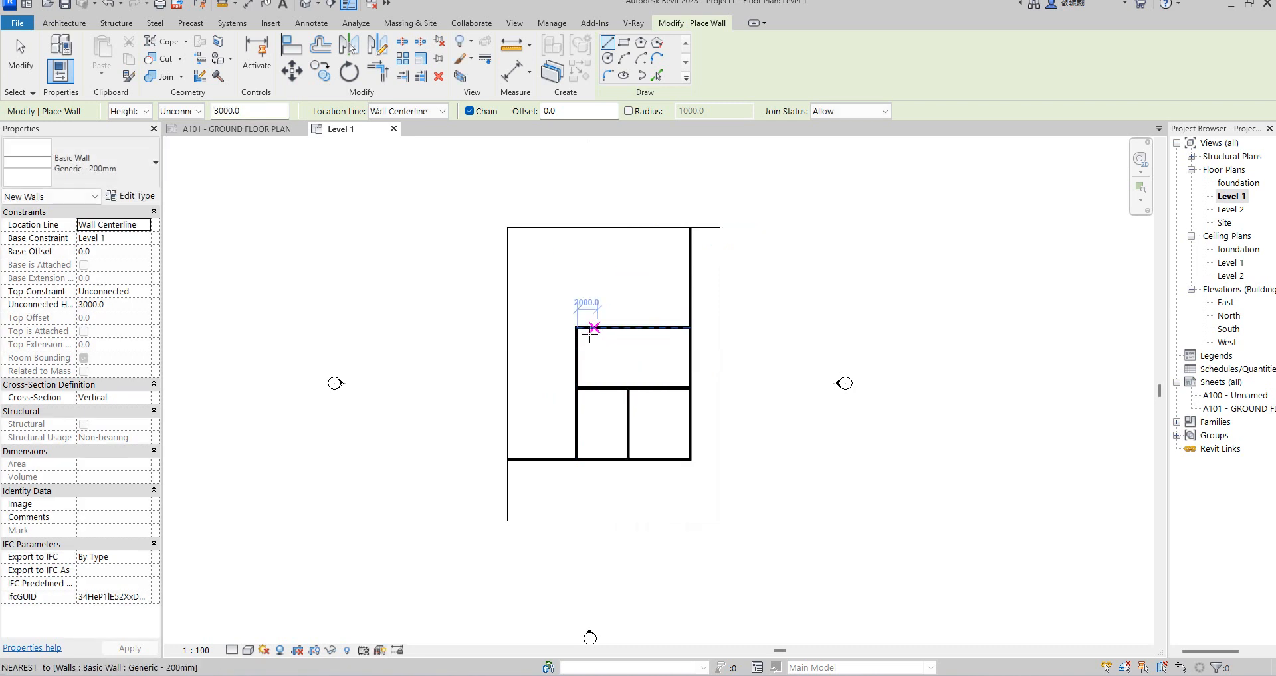
- Extend the layout with a wall upward from its upper-left corner and across to the right wall, about 4775 mm clear
left_click(576, 328)
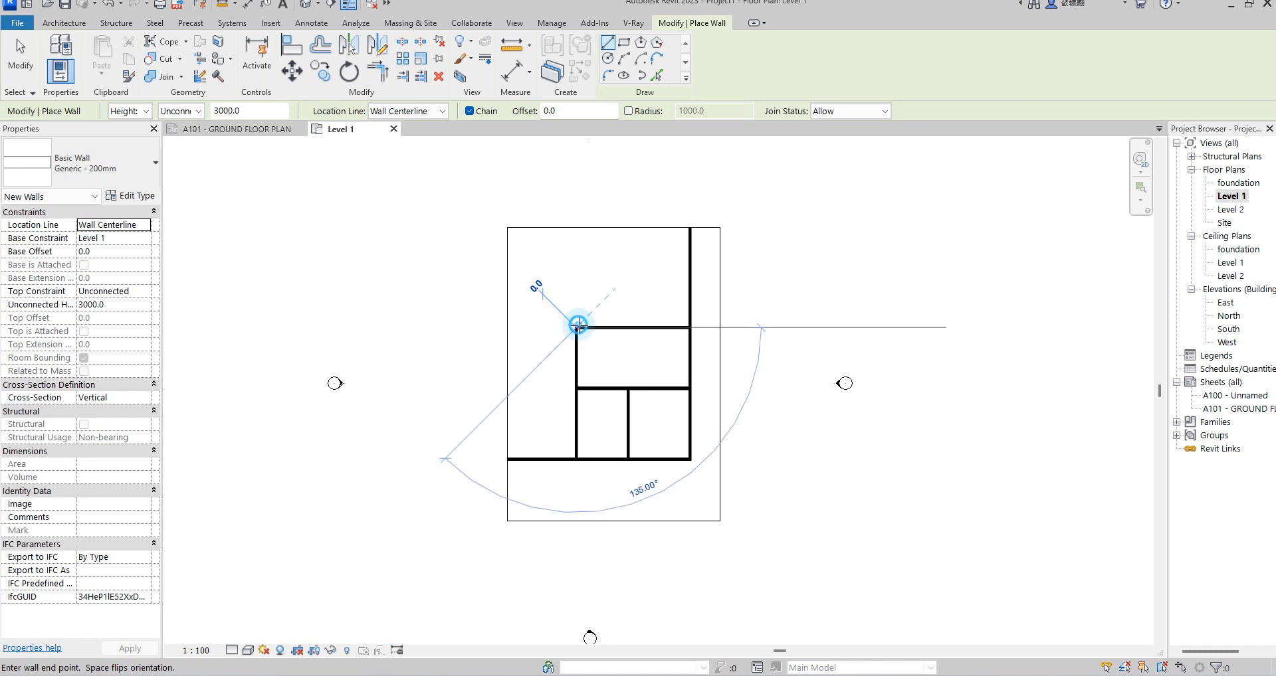
left_click(576, 276)
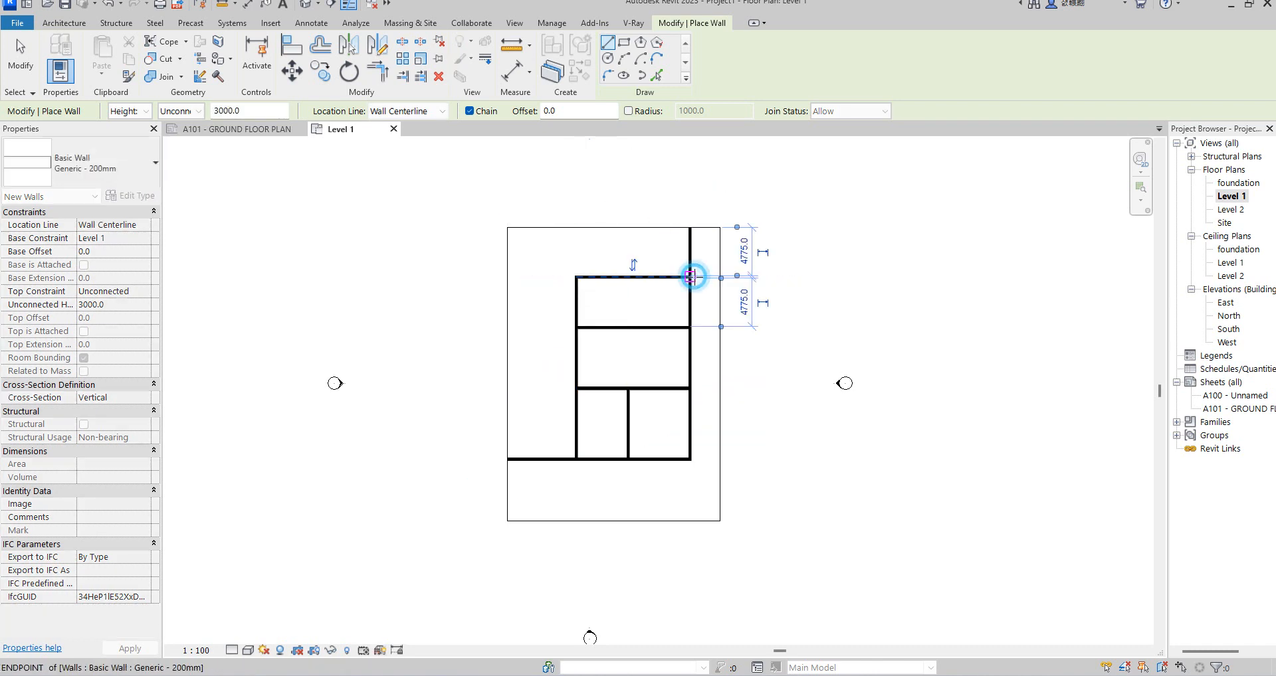
left_click(691, 277)
key("Escape")
key("Escape")
- Trim the walls at the building's upper-right and lower-left corners to remove the overhanging right and bottom wall ends
left_click(664, 276)
left_click(691, 303)
left_click(576, 433)
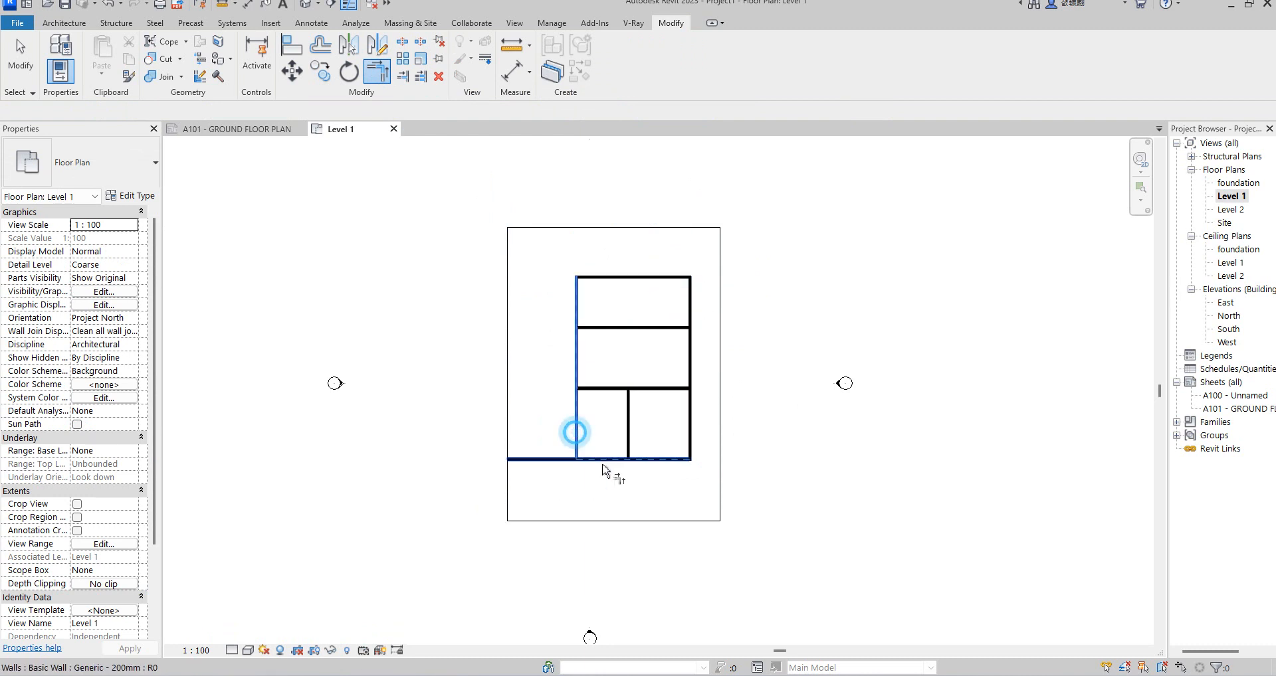
left_click(602, 460)
scroll(635, 356, "down", 3)
right_click(664, 276)
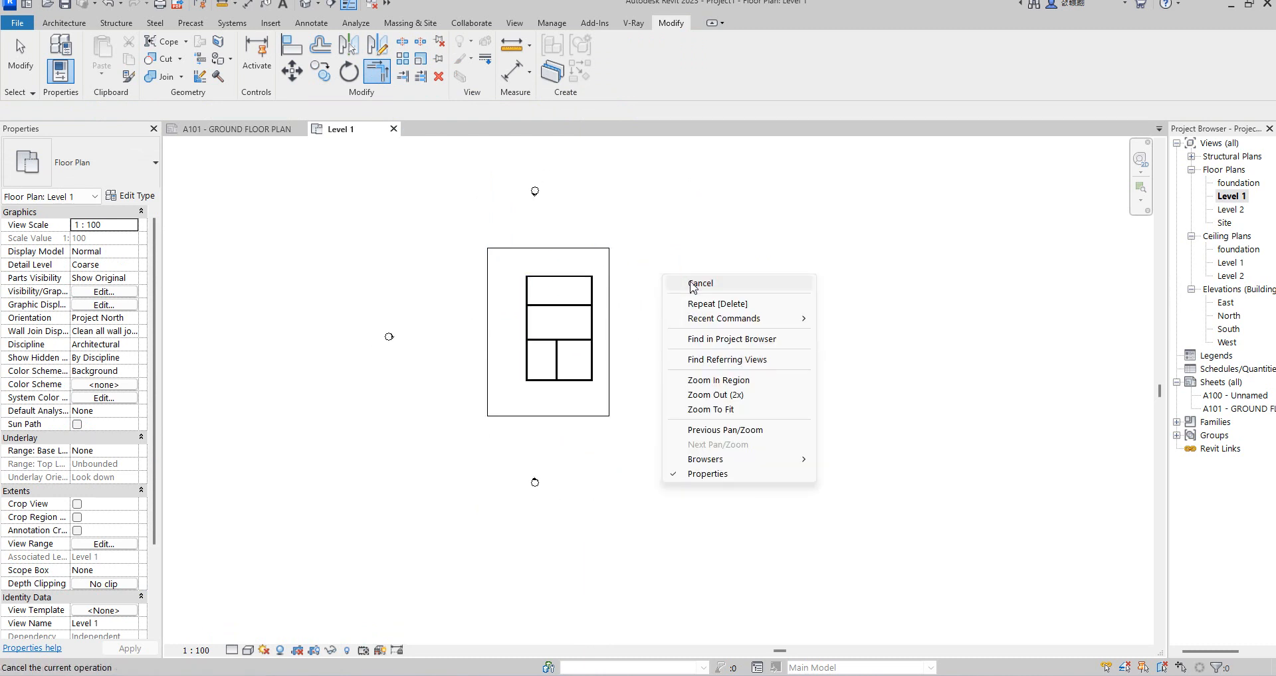
left_click(692, 285)
- Split the top room with a vertical wall drawn between the midpoints of its lower and upper walls
scroll(554, 390, "up", 2)
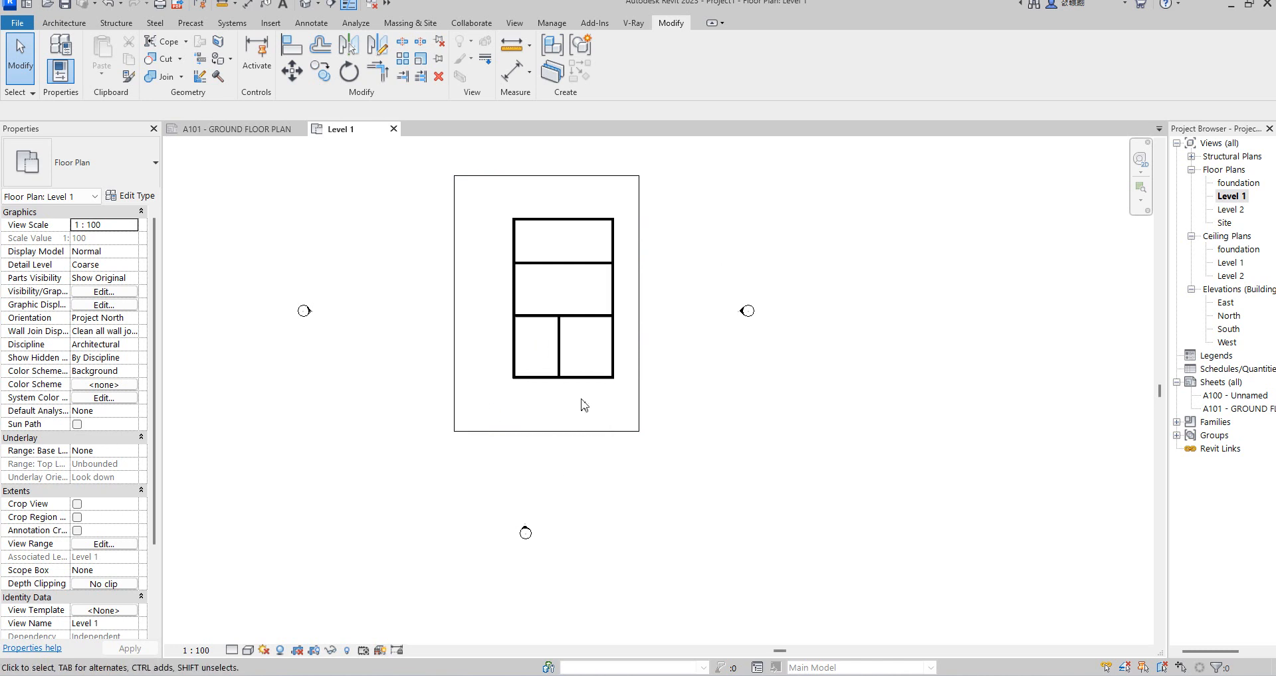
scroll(516, 377, "up", 2)
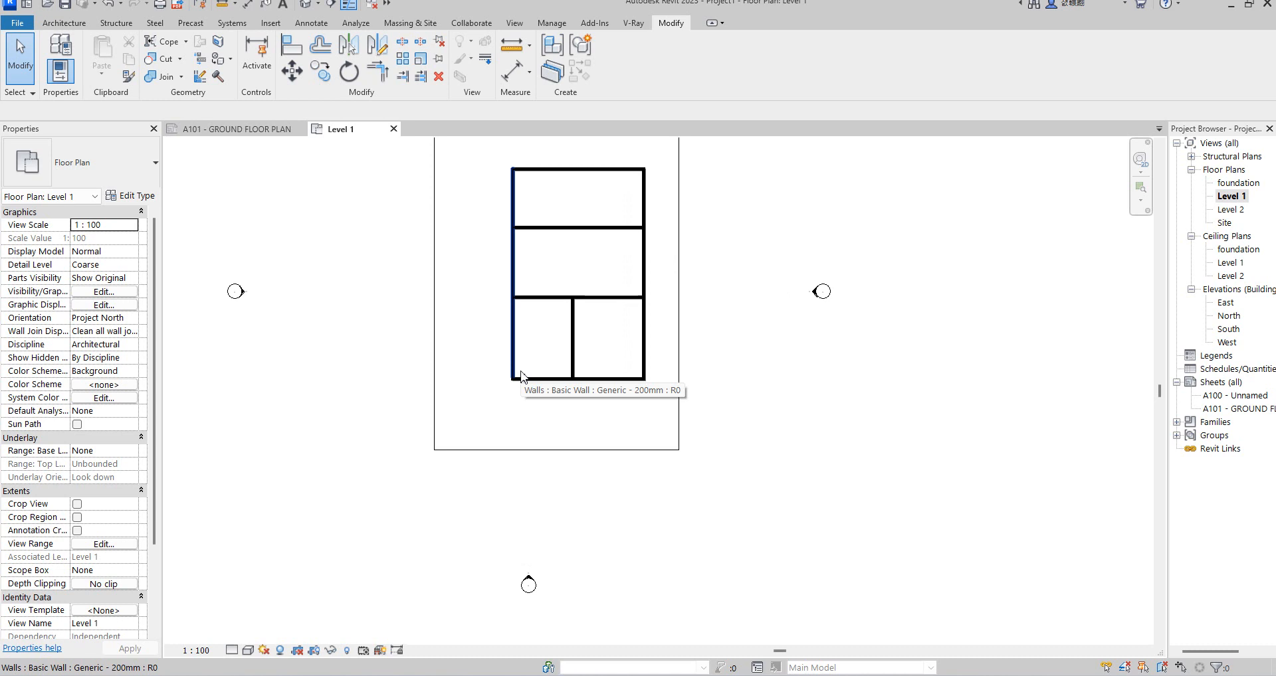
scroll(676, 355, "down", 2)
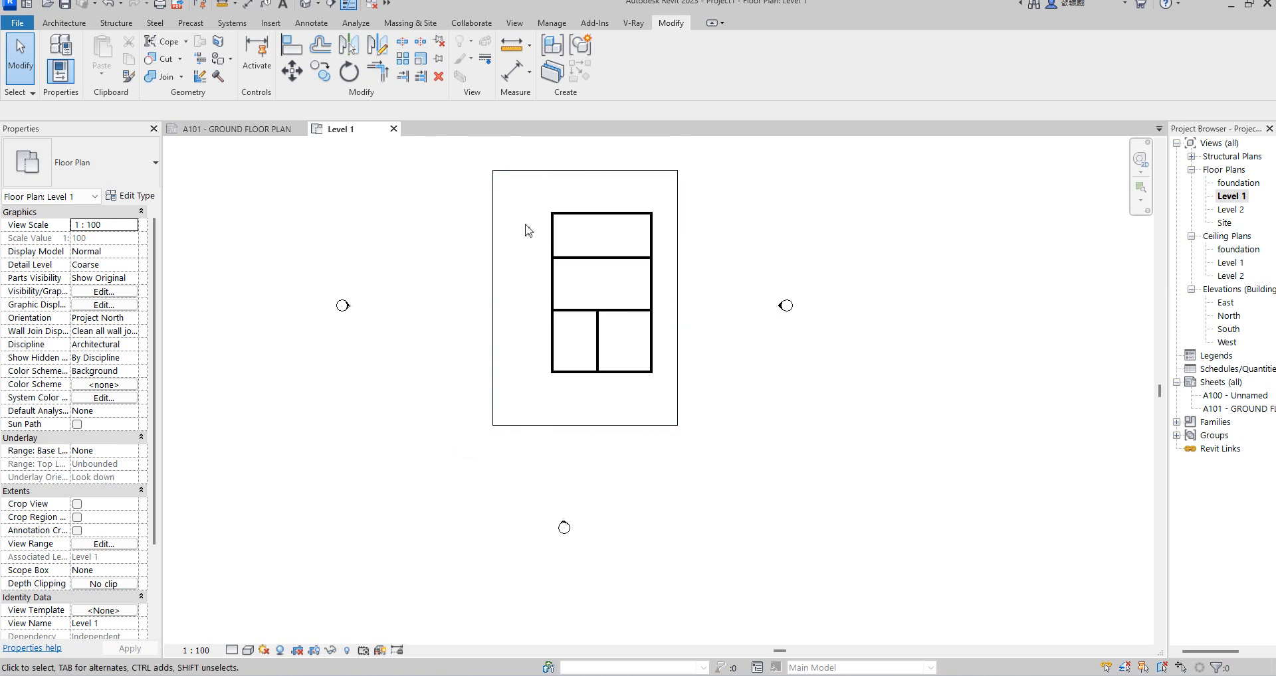
scroll(541, 287, "up", 1)
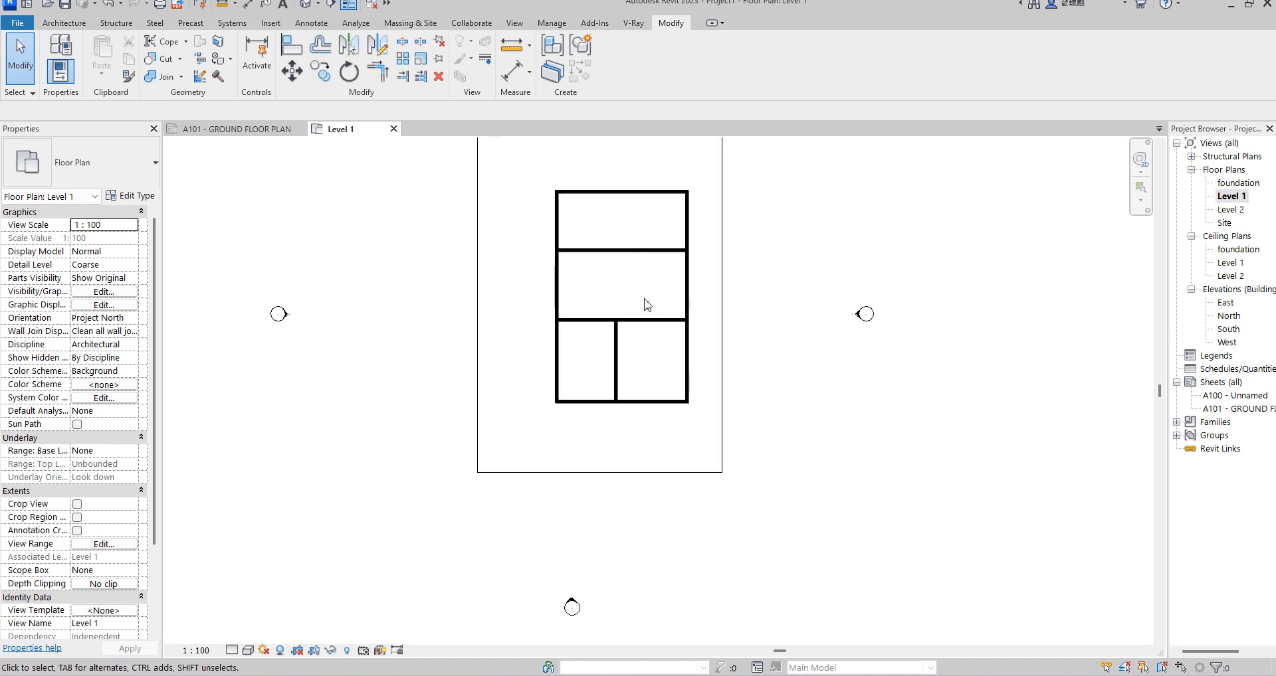
left_click(627, 250)
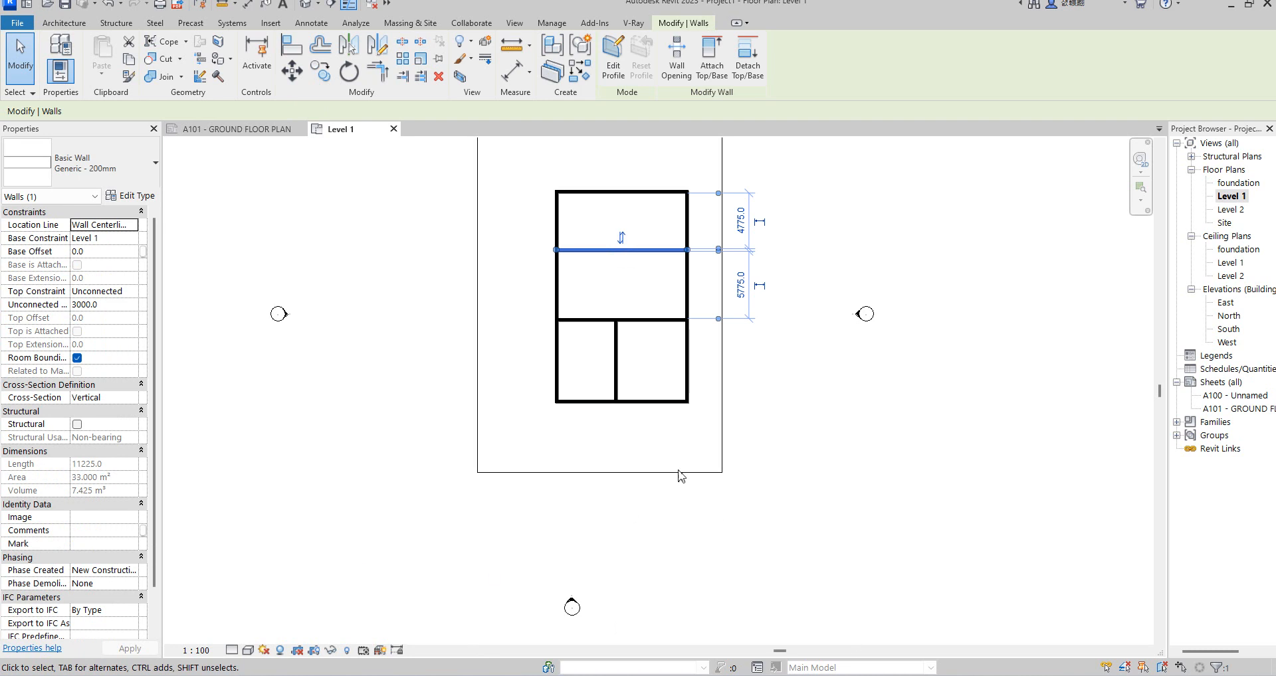
left_click(586, 72)
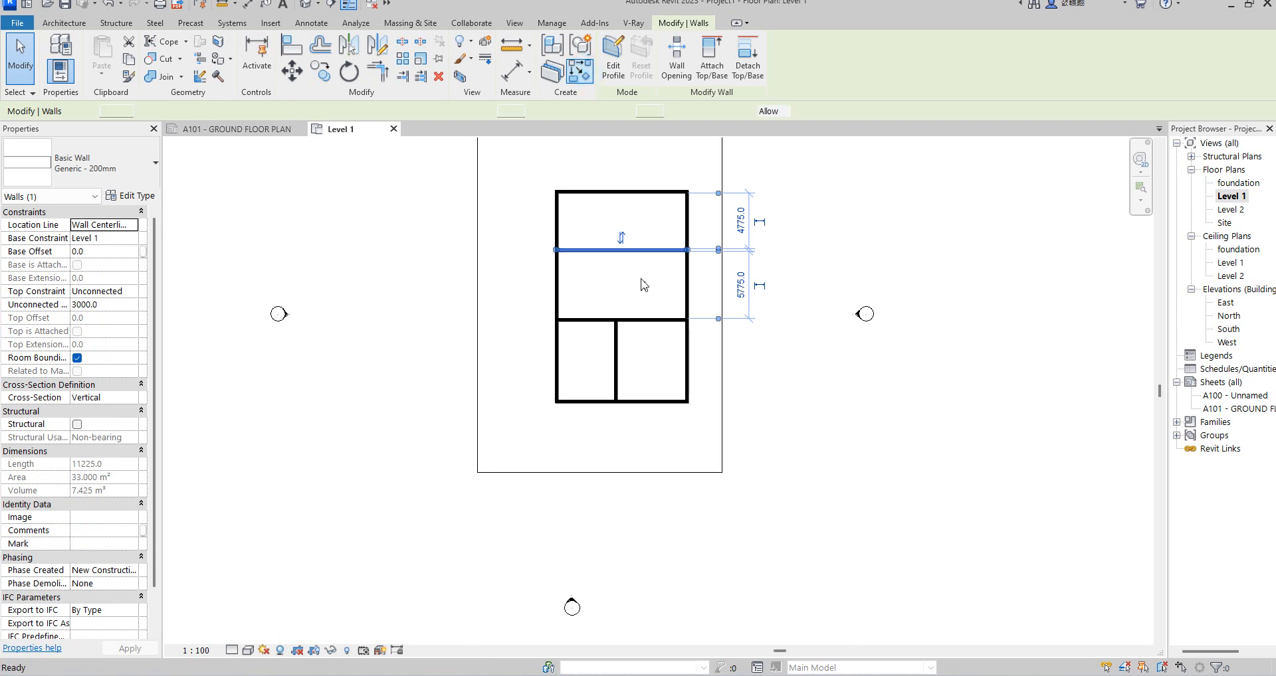
left_click(622, 249)
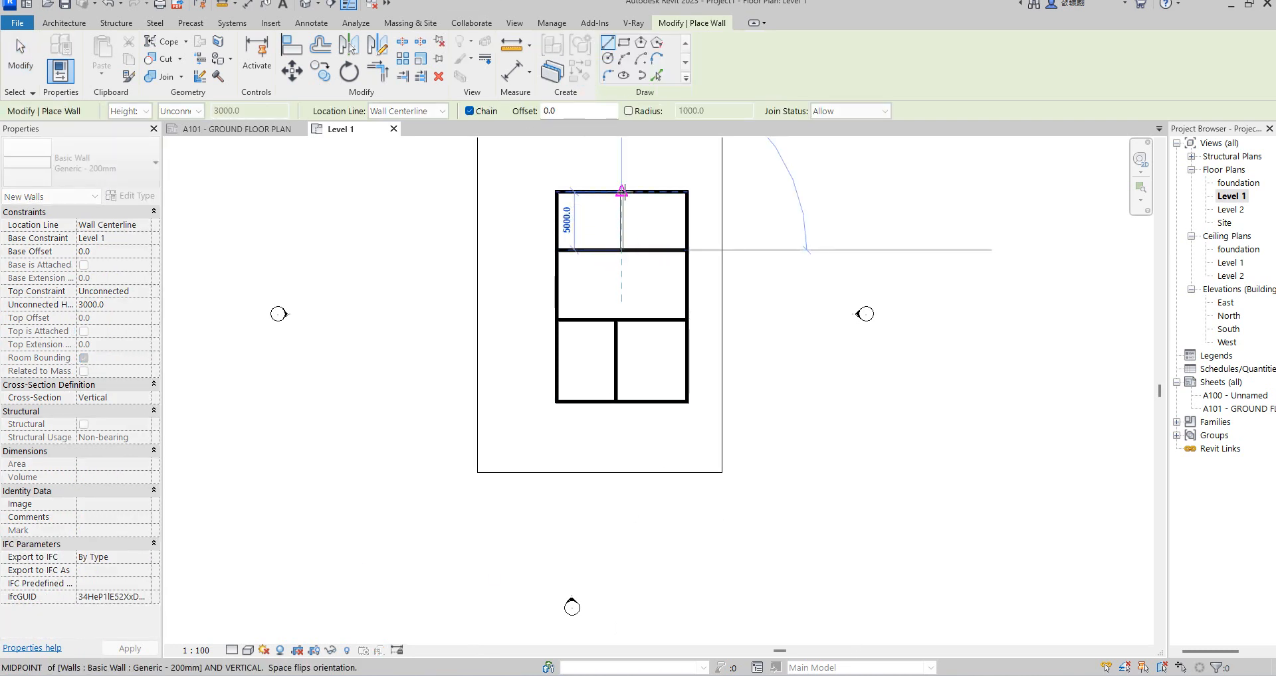
left_click(621, 191)
key("Escape")
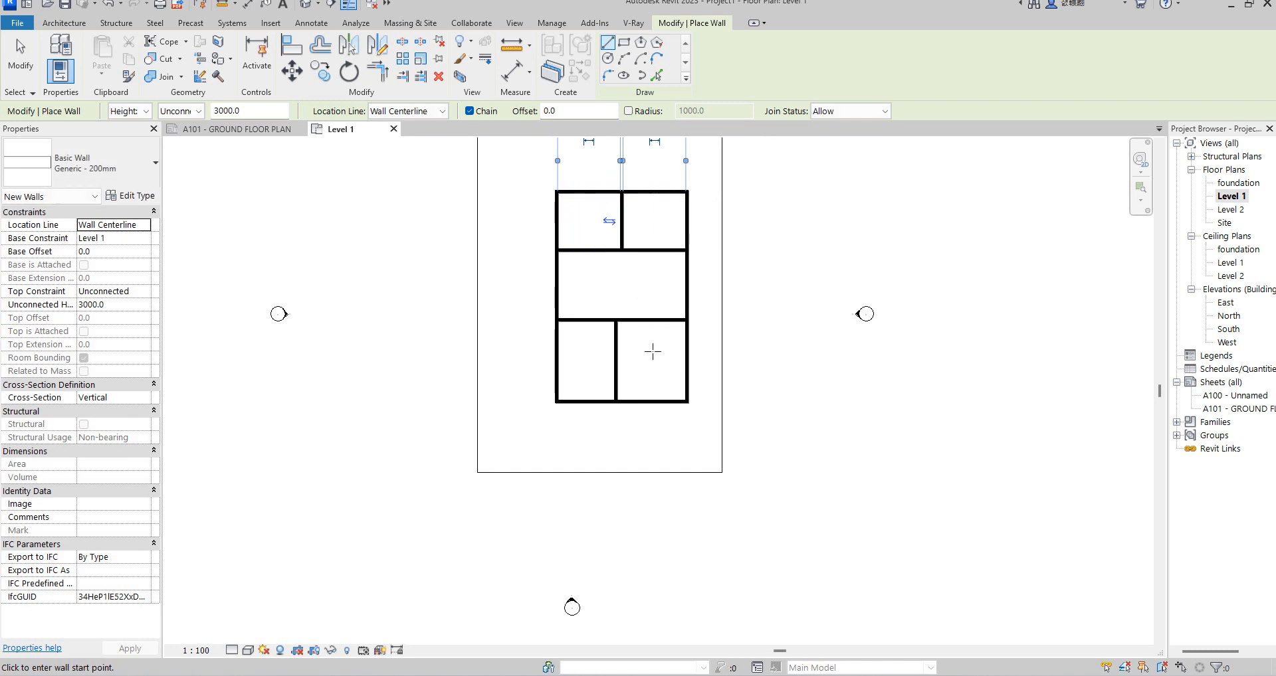
right_click(610, 274)
left_click(640, 279)
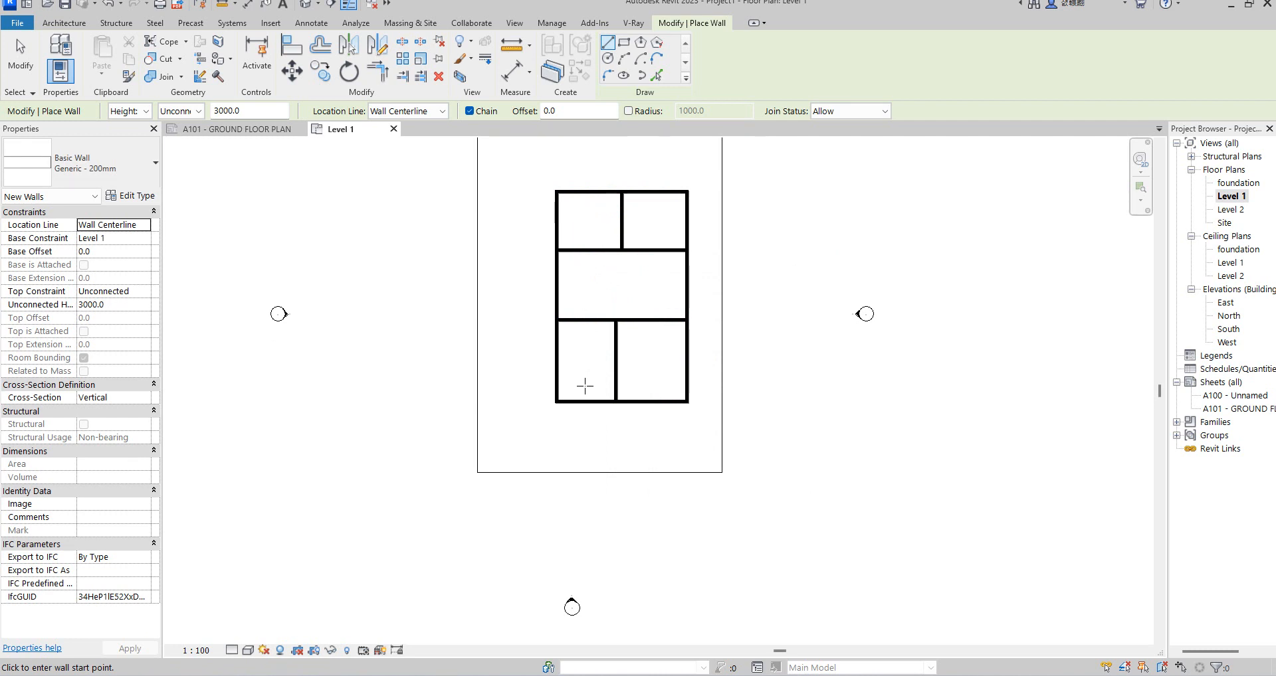
- Check the building render, and draw a horizontal wall across the lower-left room about 1200 mm above the bottom wall
scroll(609, 378, "up", 1)
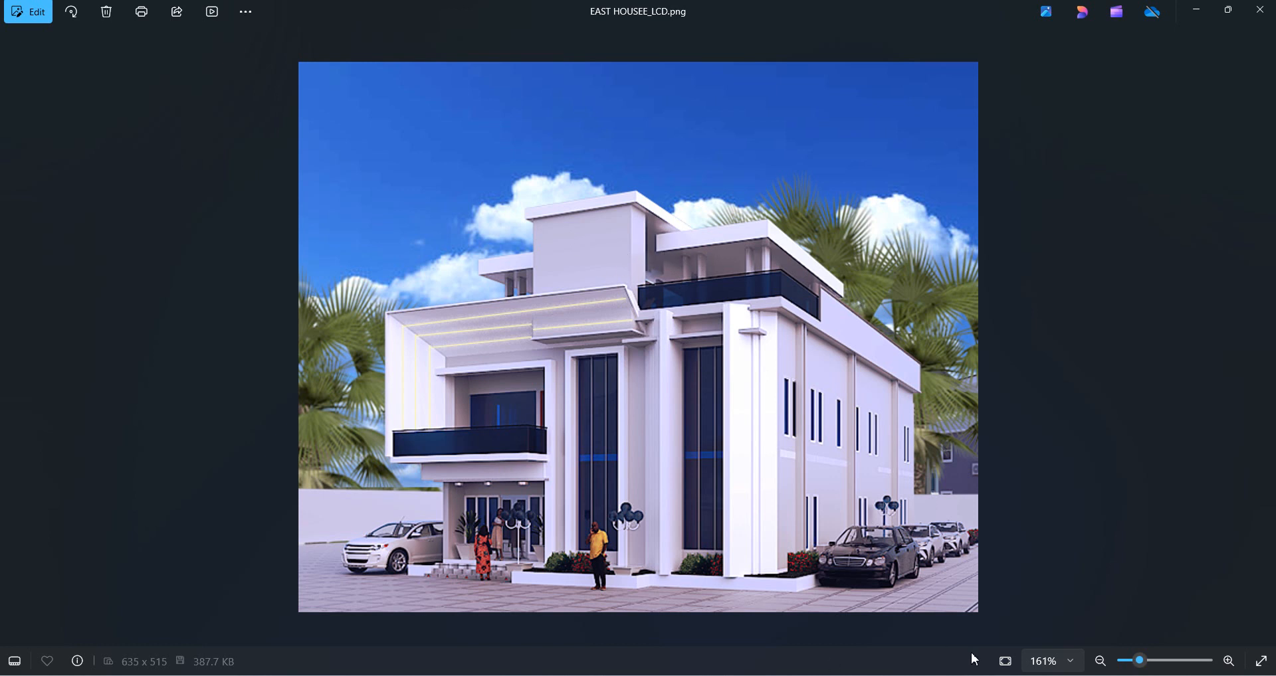
mouse_move(976, 675)
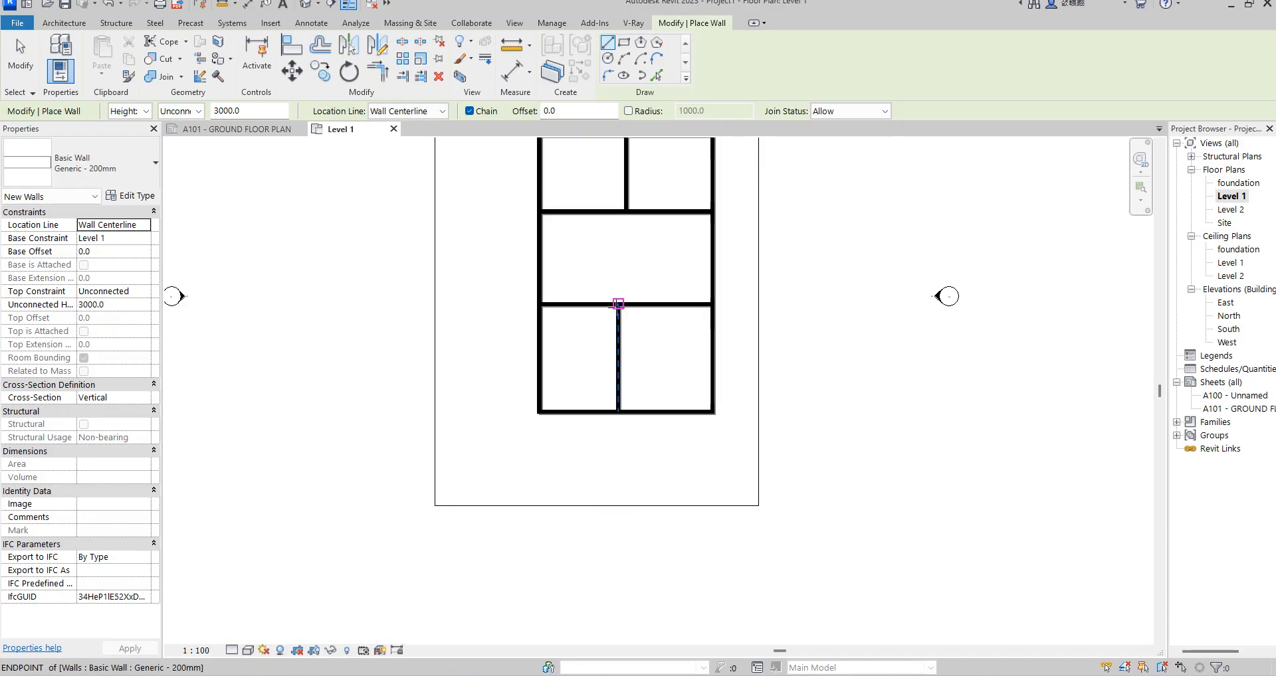
left_click(618, 412)
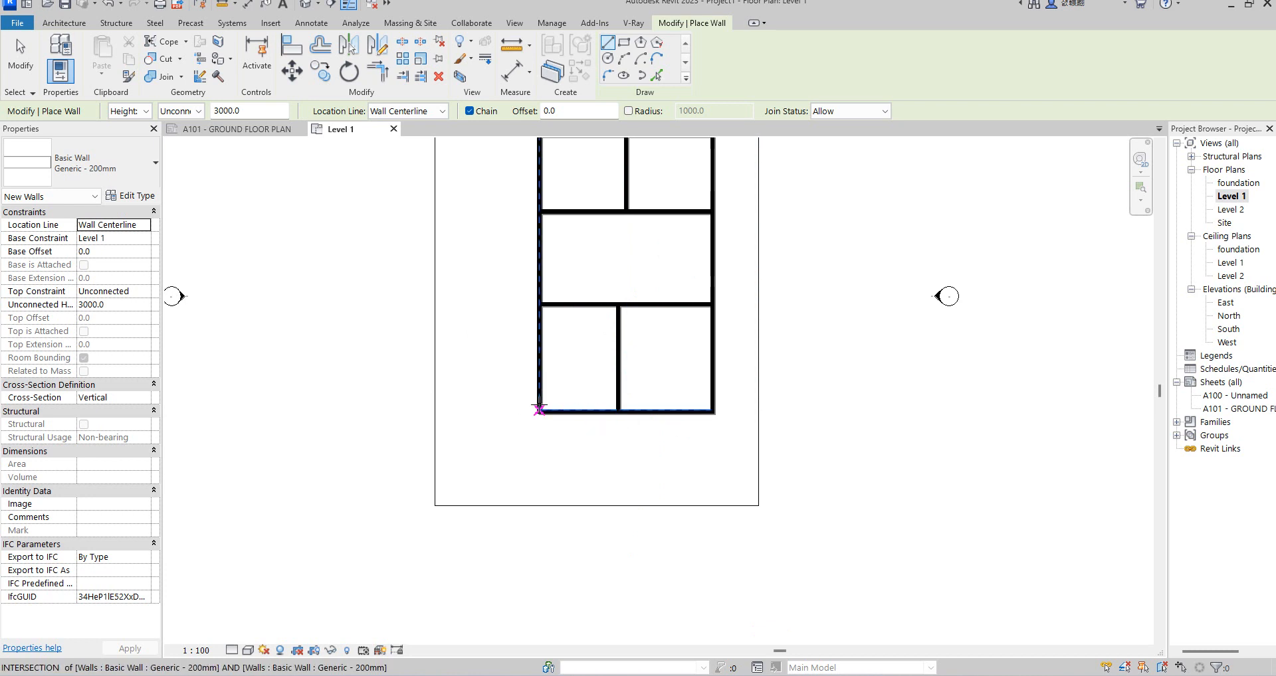
scroll(540, 386, "up", 1)
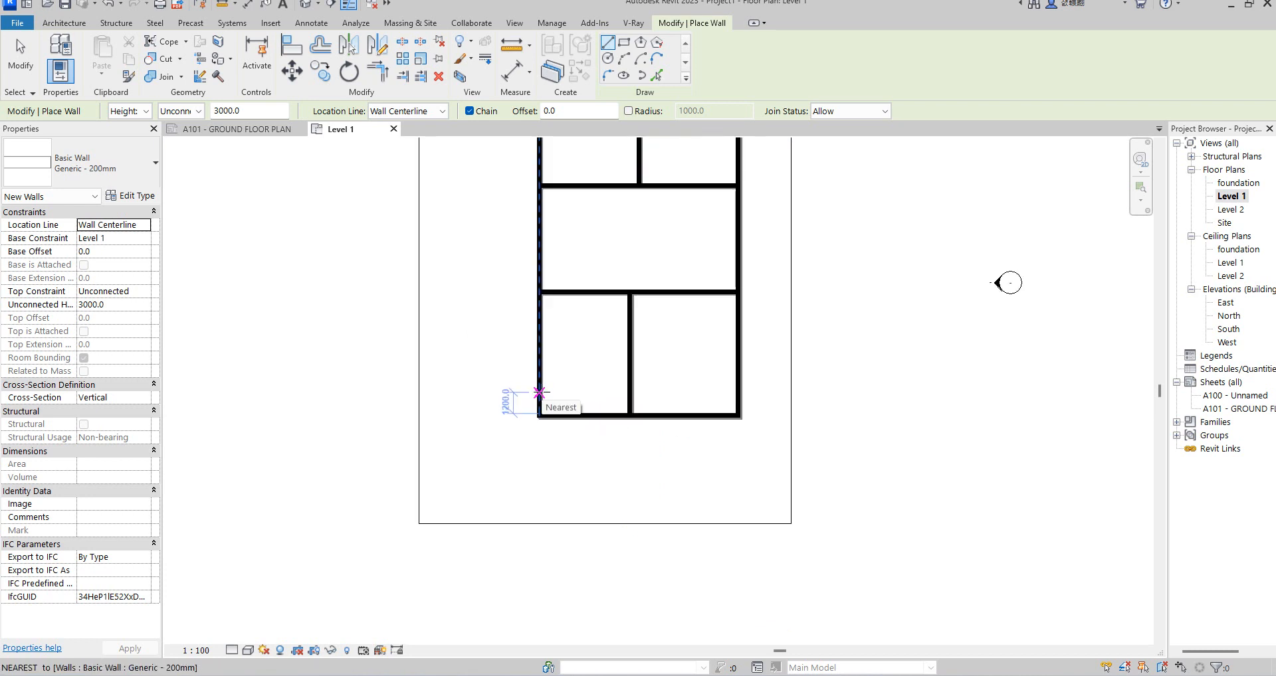
left_click(540, 394)
left_click(628, 395)
key("Escape")
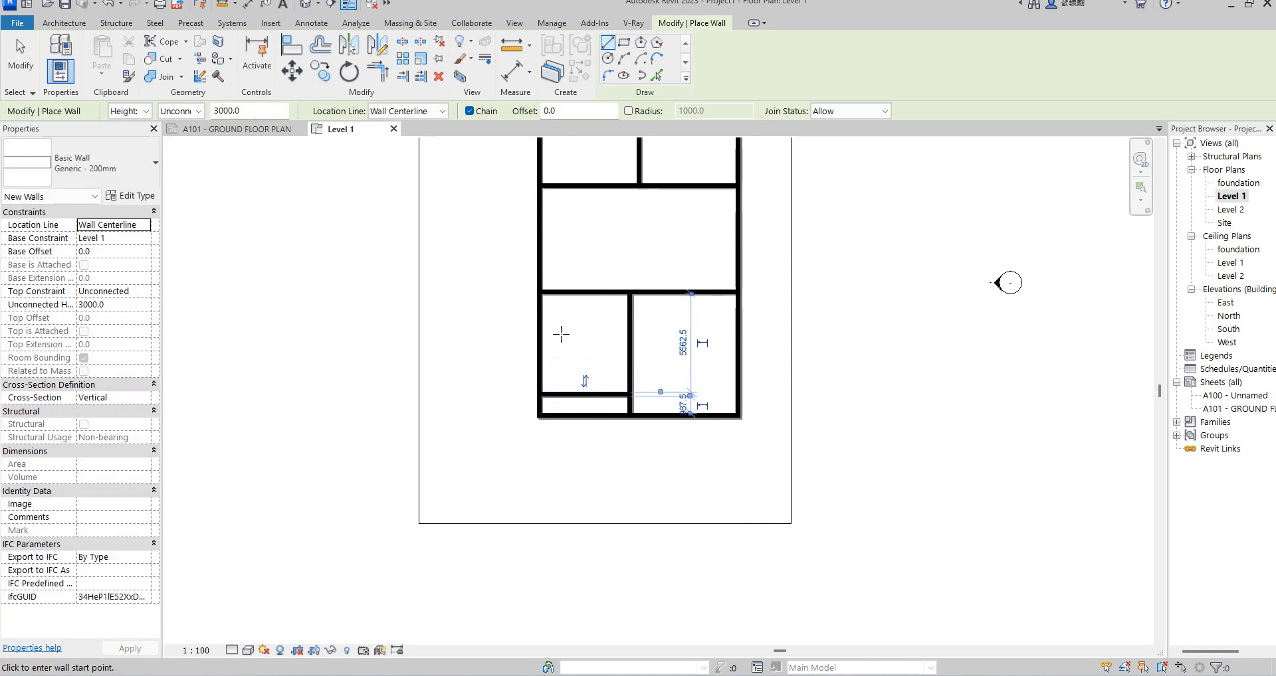
- Draw a horizontal wall across the lower-left room, about 2650 mm above its lower partition, and a vertical wall from it to the wall above
left_click(540, 343)
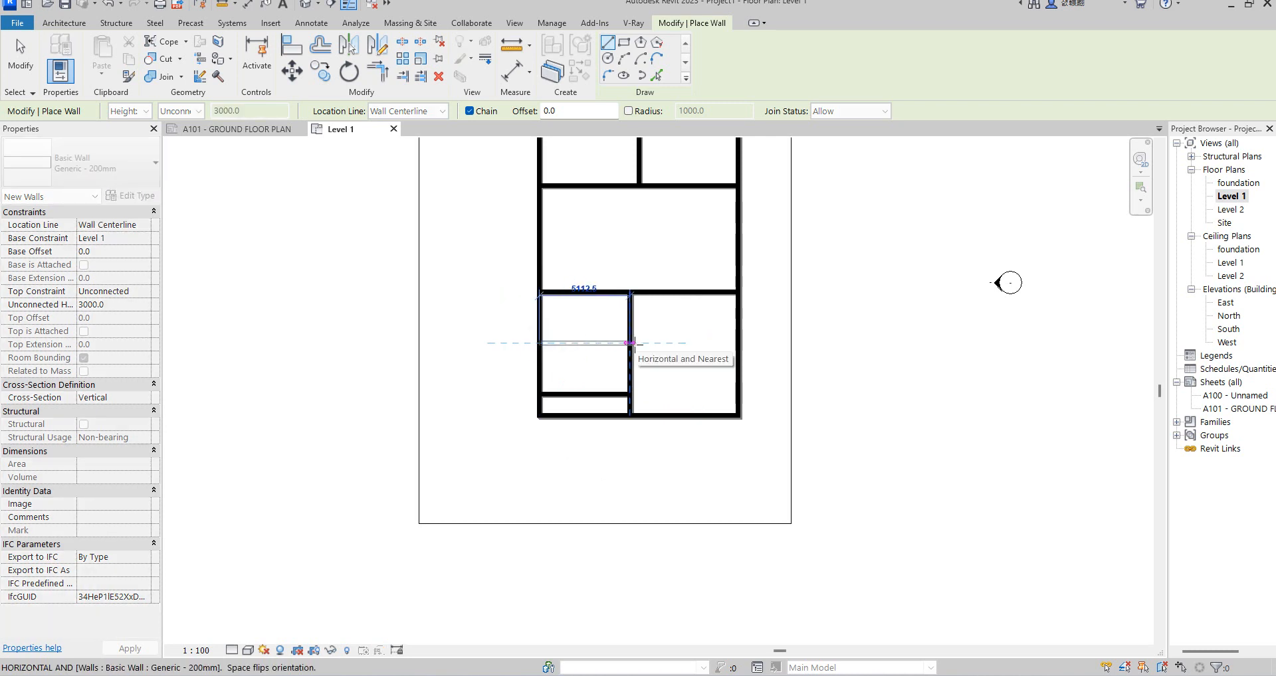
left_click(631, 343)
key("Escape")
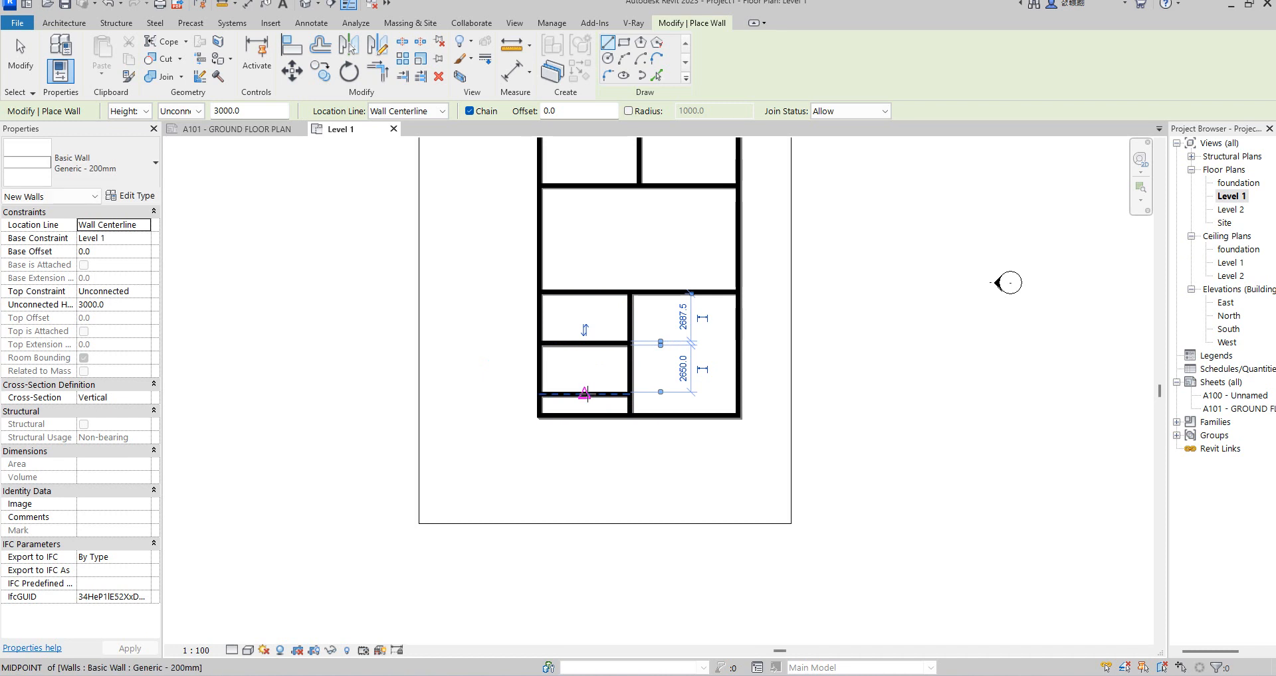
left_click(596, 343)
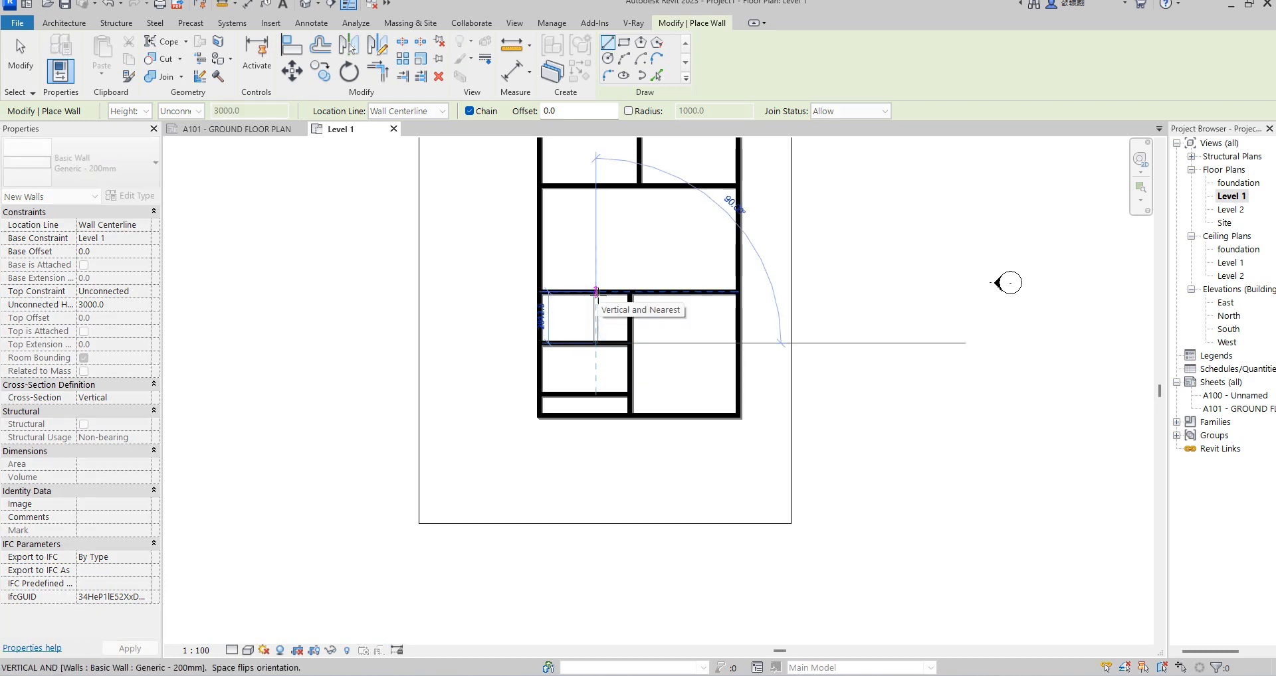
left_click(596, 291)
- Trim the new horizontal wall and the vertical wall at its right end into a corner, removing the vertical wall's upper part
key("t")
key("r")
left_click(609, 343)
left_click(629, 364)
right_click(673, 347)
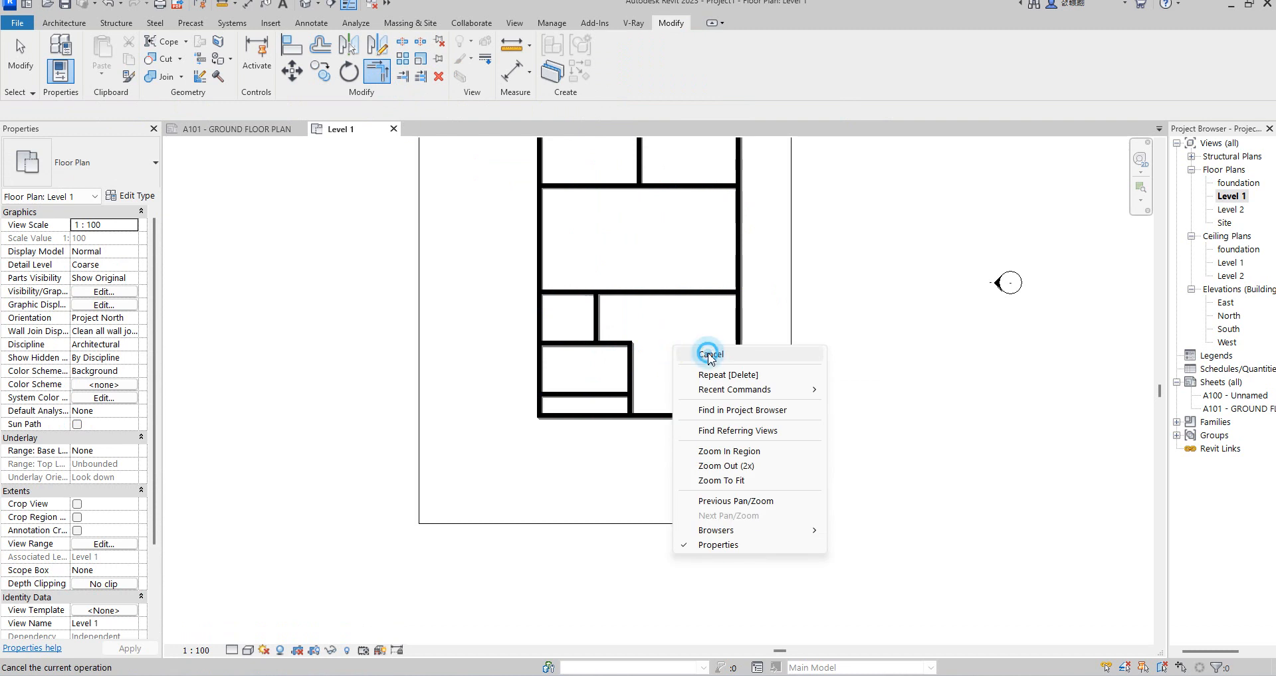
left_click(684, 348)
- Shorten the building's bottom wall so its left end stops at the vertical wall of the lower-right room
scroll(624, 425, "up", 2)
left_click(570, 418)
left_click_drag(498, 414, 636, 415)
left_click(569, 475)
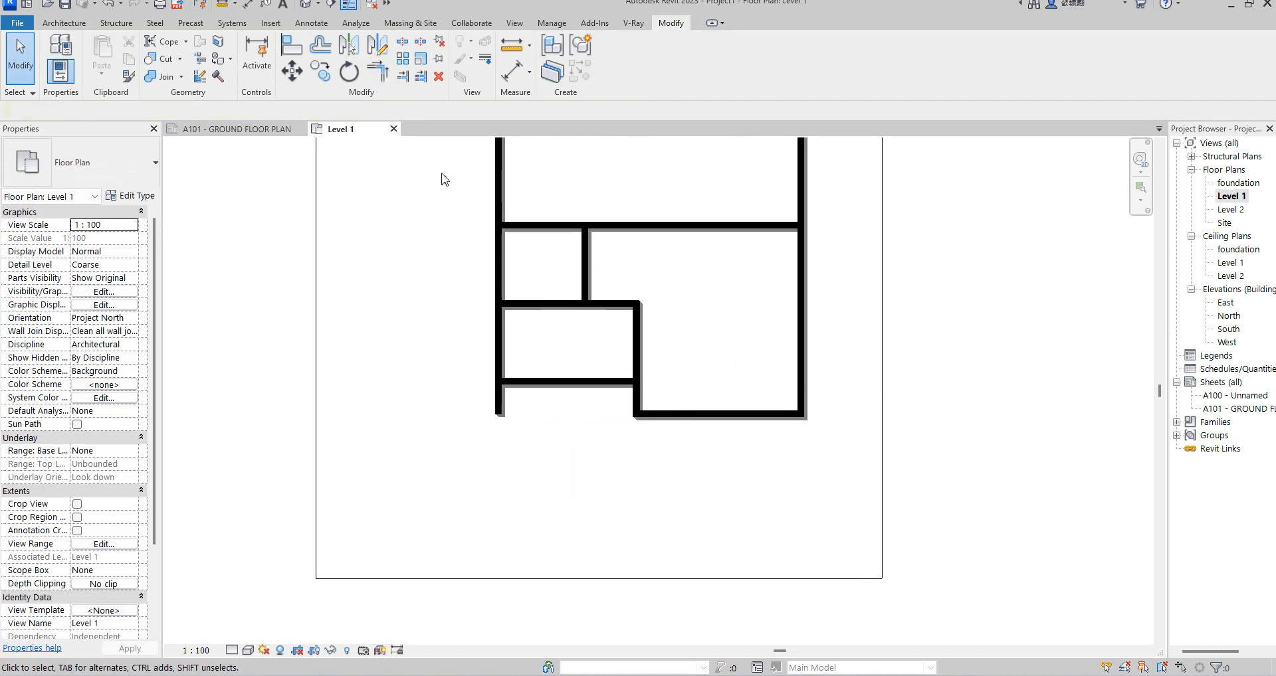
- Align the lower end of the left exterior wall with the outer face of the bottom wall
left_click(291, 44)
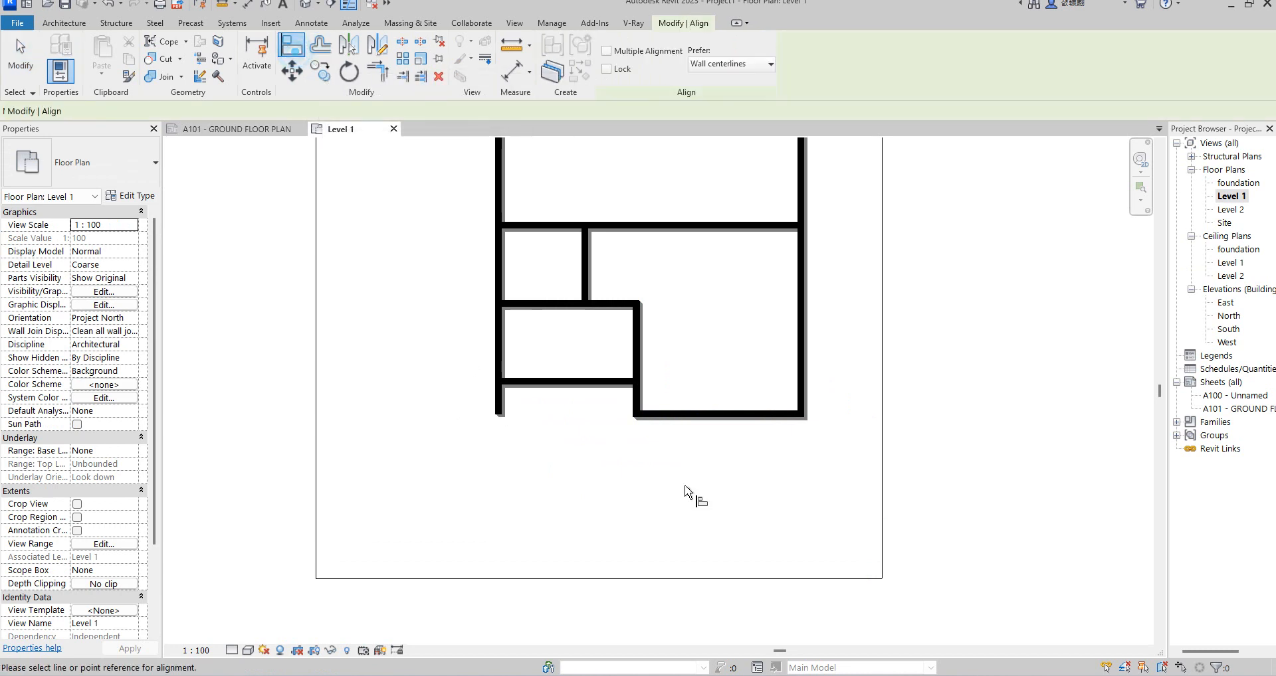
left_click(691, 417)
scroll(499, 418, "up", 2)
left_click(499, 419)
scroll(525, 445, "down", 2)
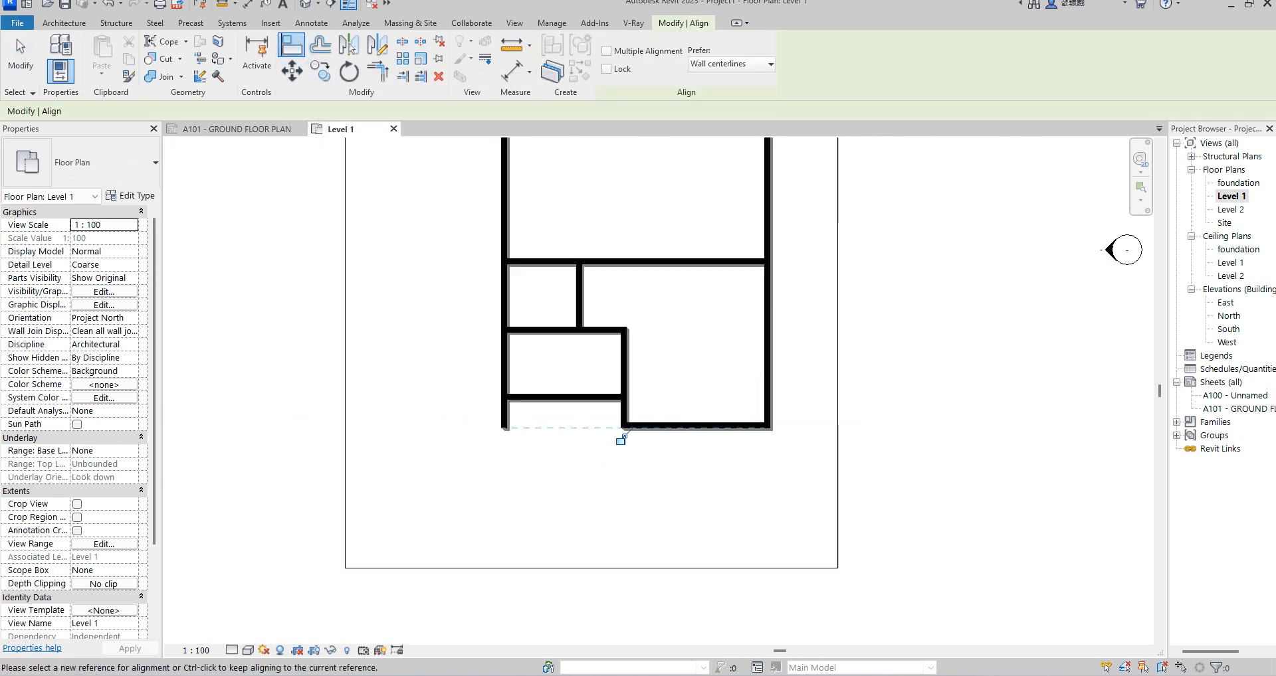
scroll(1063, 492, "down", 2)
scroll(863, 292, "up", 2)
right_click(788, 296)
left_click(826, 304)
scroll(743, 447, "down", 2)
scroll(731, 359, "up", 3)
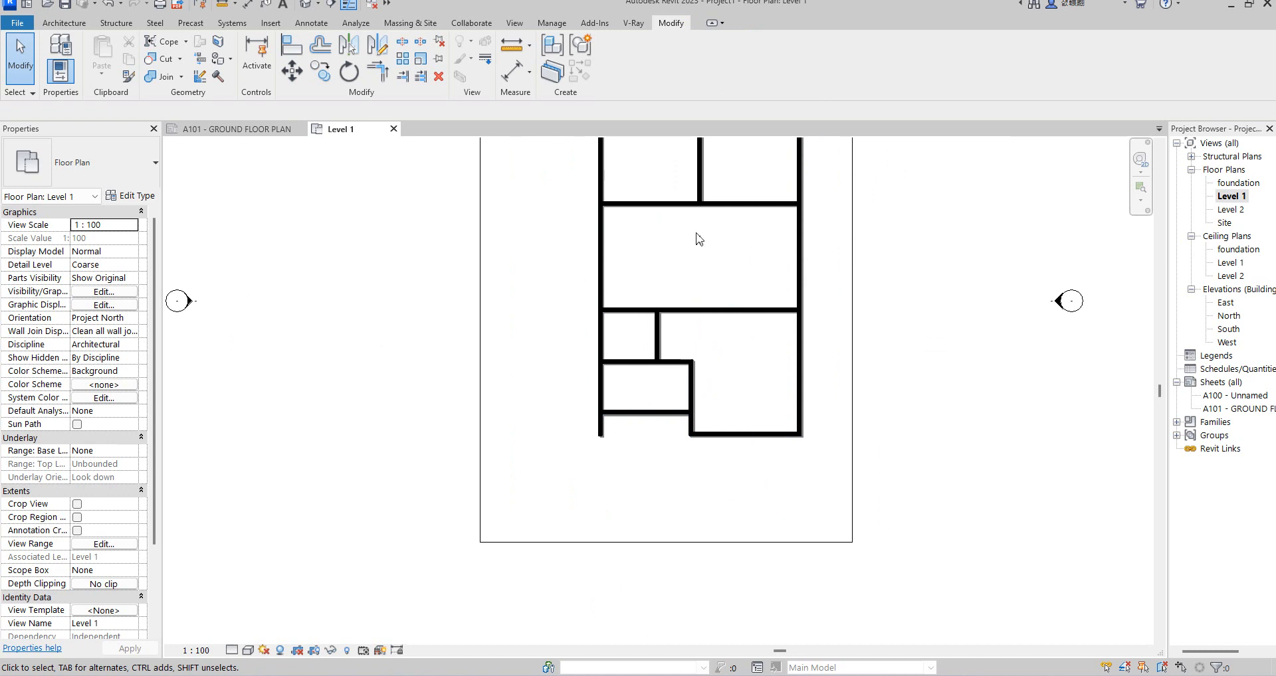
- Draw a vertical wall through the middle room, continuing the top rooms' dividing wall down to the room's lower wall
left_click(716, 317)
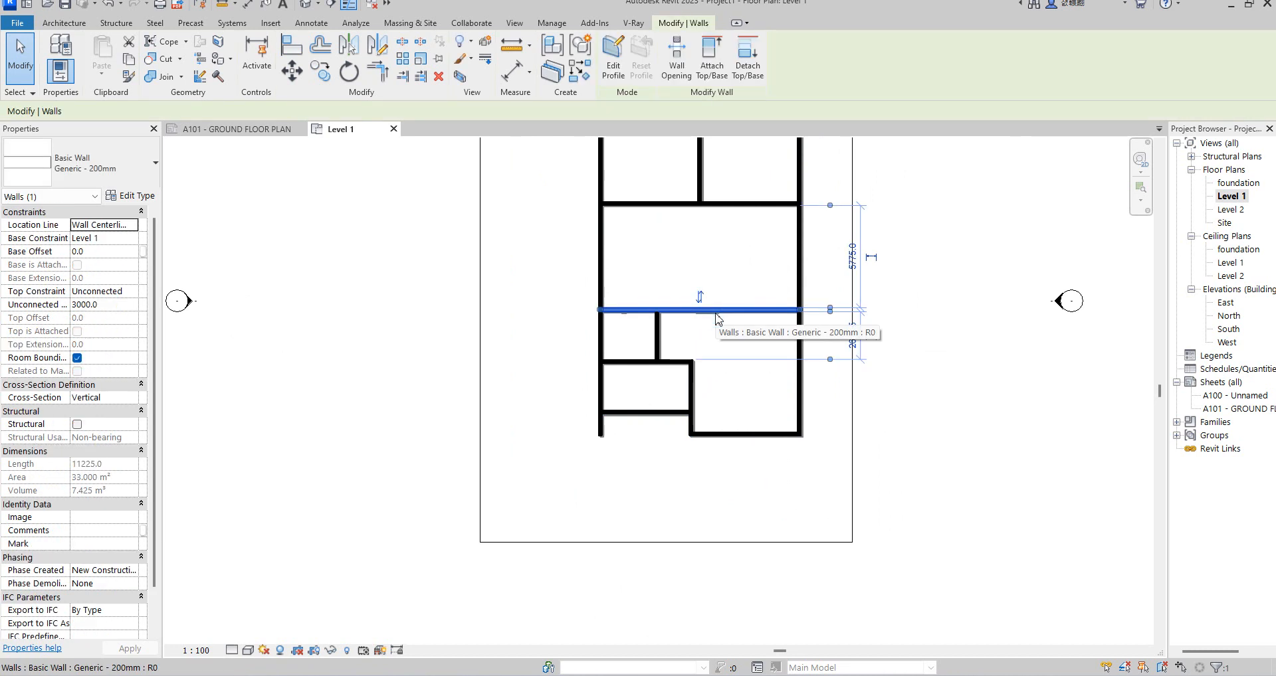
left_click(576, 72)
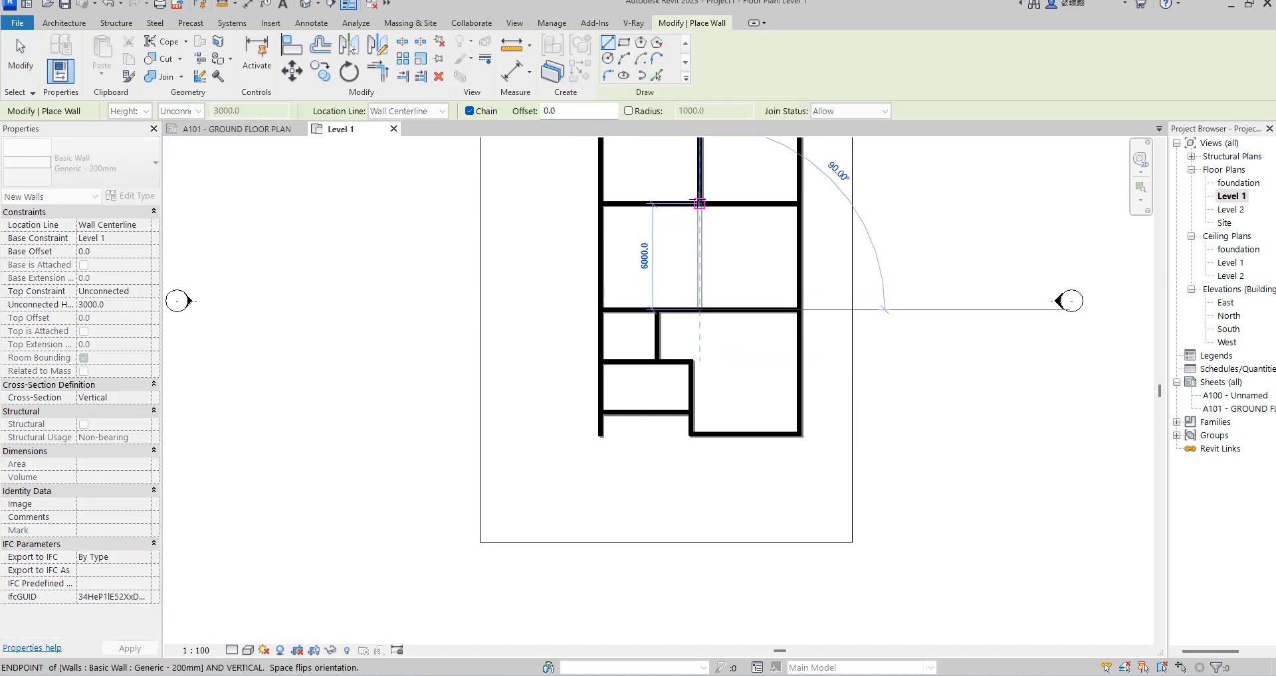
left_click(699, 203)
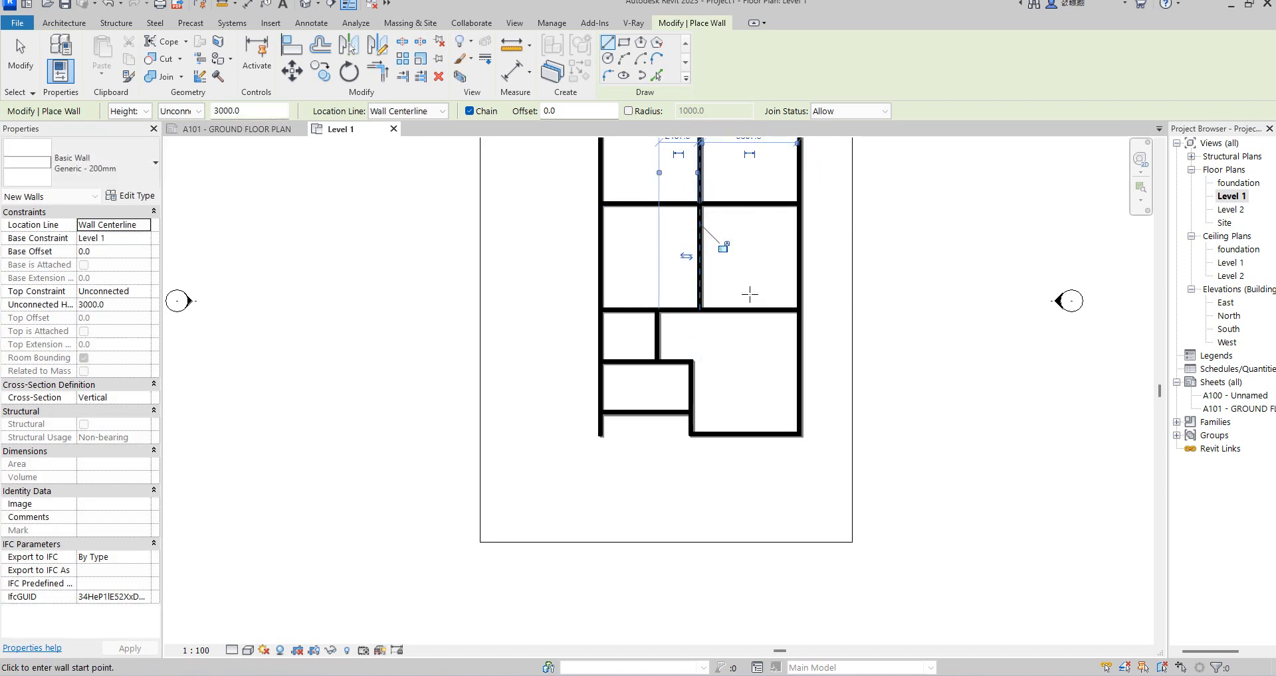
right_click(737, 229)
left_click(787, 247)
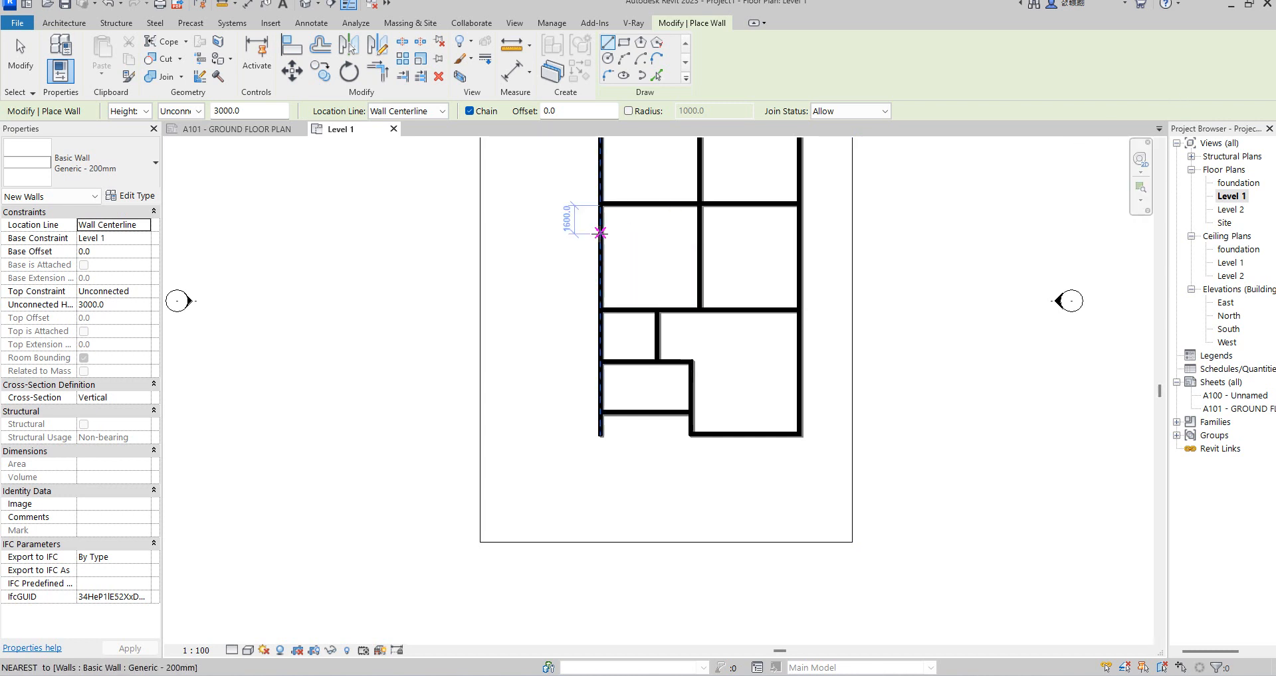
- Draw a horizontal wall across the full building width, about 1590 mm clear below the top rooms' lower wall
left_click(600, 235)
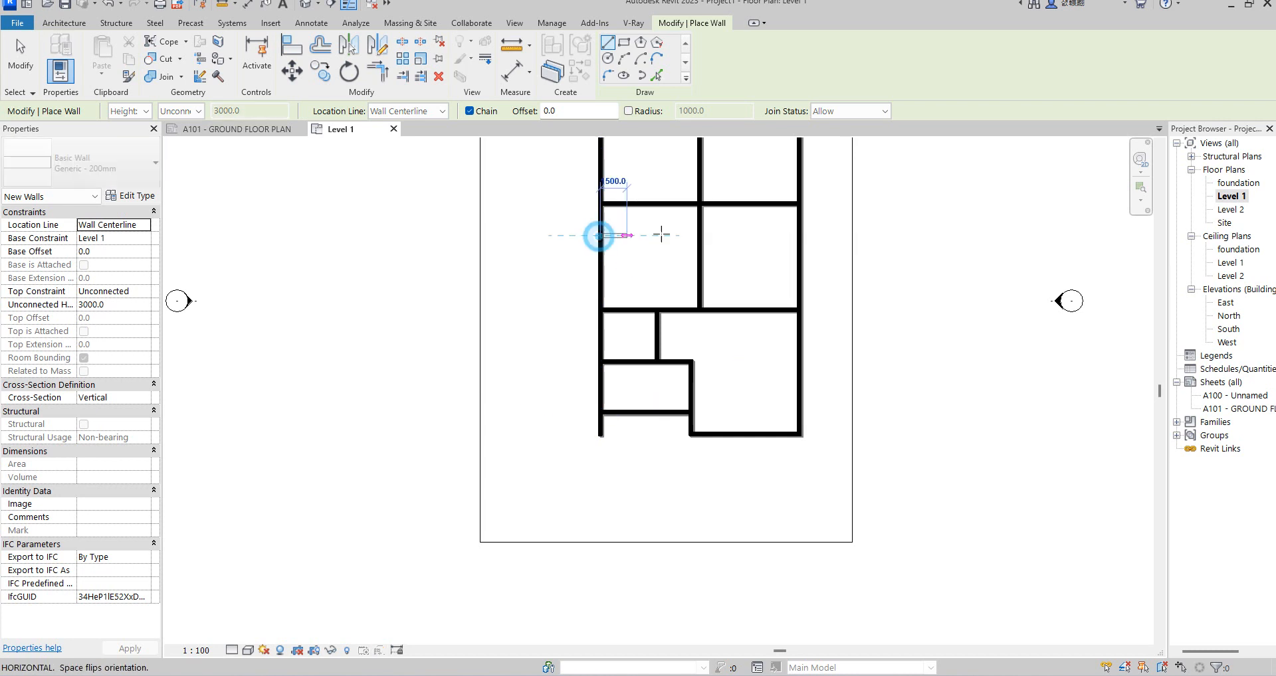
left_click(798, 235)
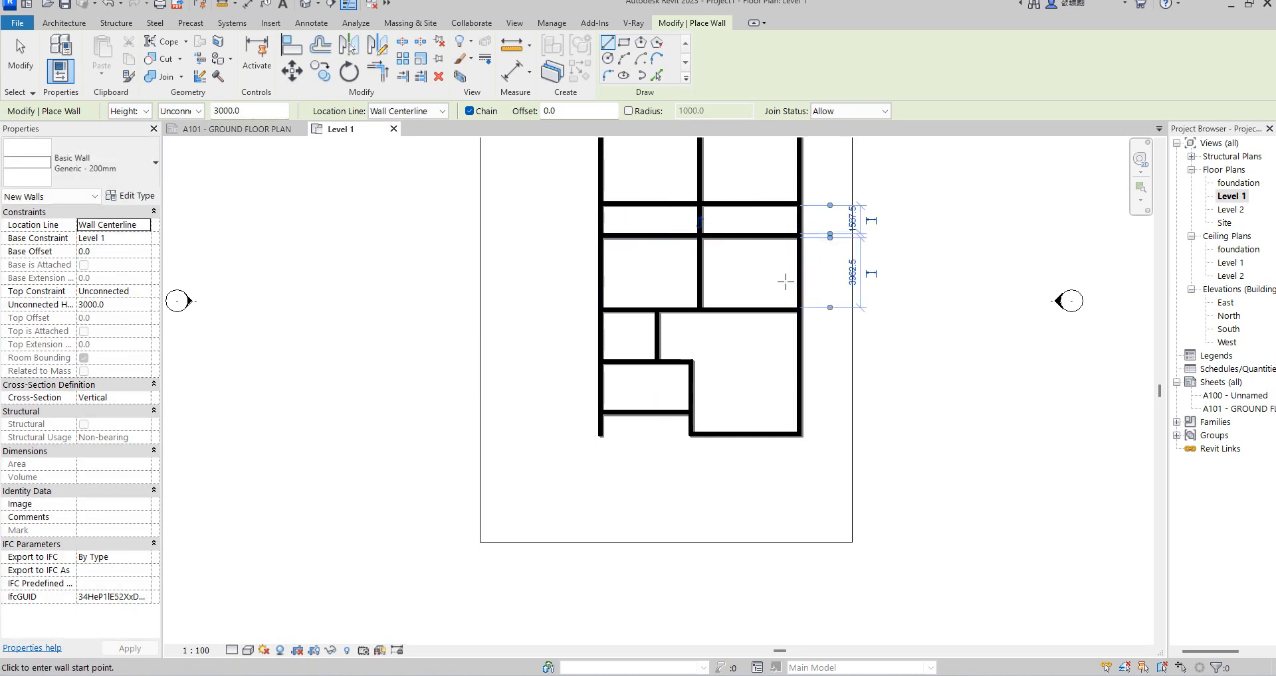
right_click(746, 272)
left_click(775, 282)
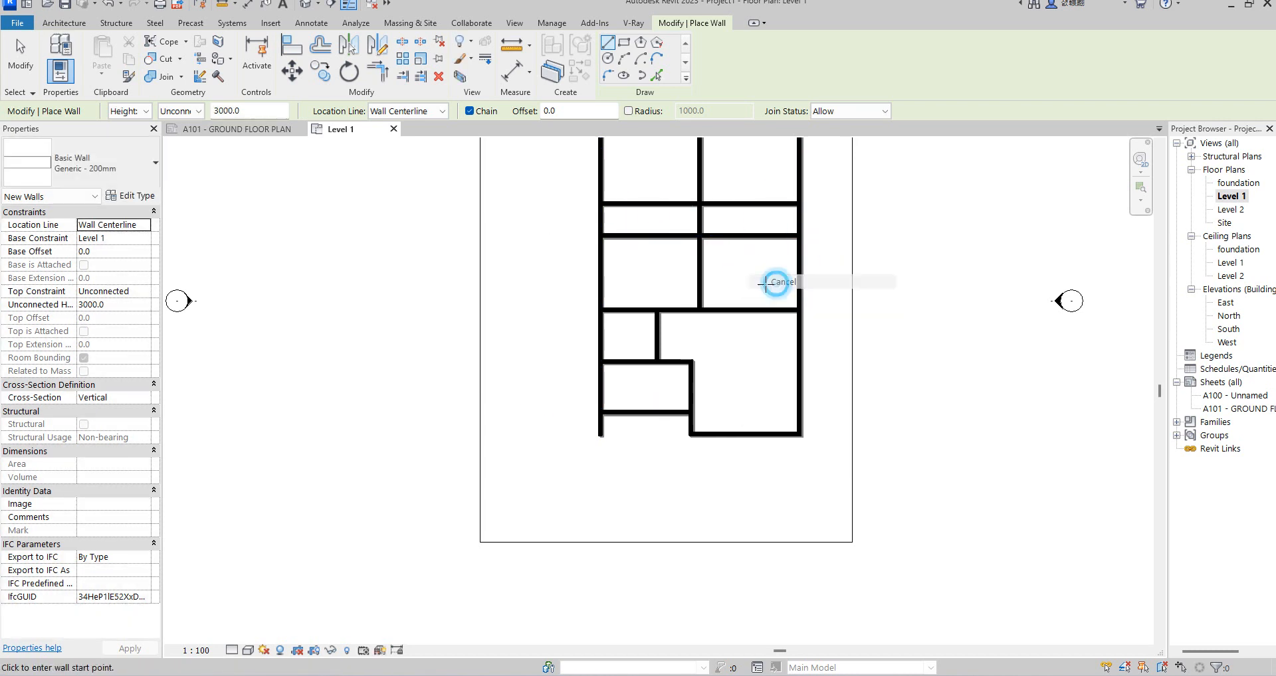
right_click(741, 275)
left_click(781, 284)
scroll(733, 310, "down", 2)
scroll(723, 244, "up", 2)
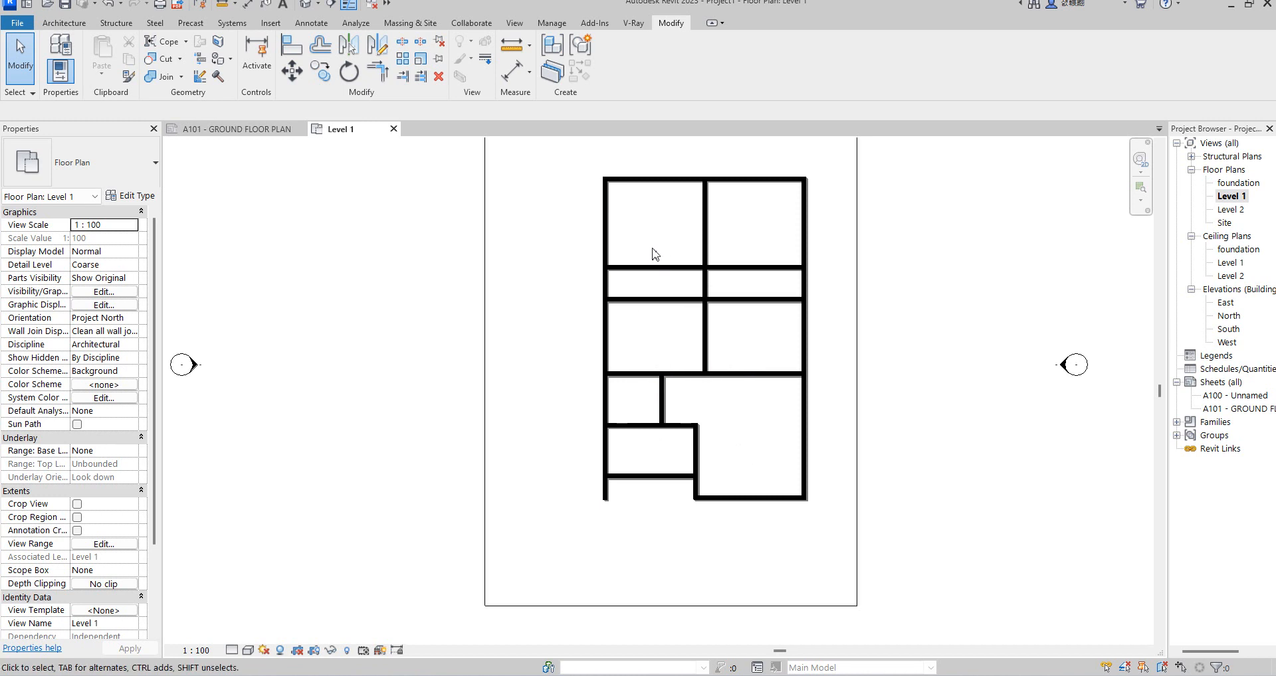
- Add an aligned dimension of the building's overall length between its bottom and top walls, placed beside the right wall
left_click(512, 72)
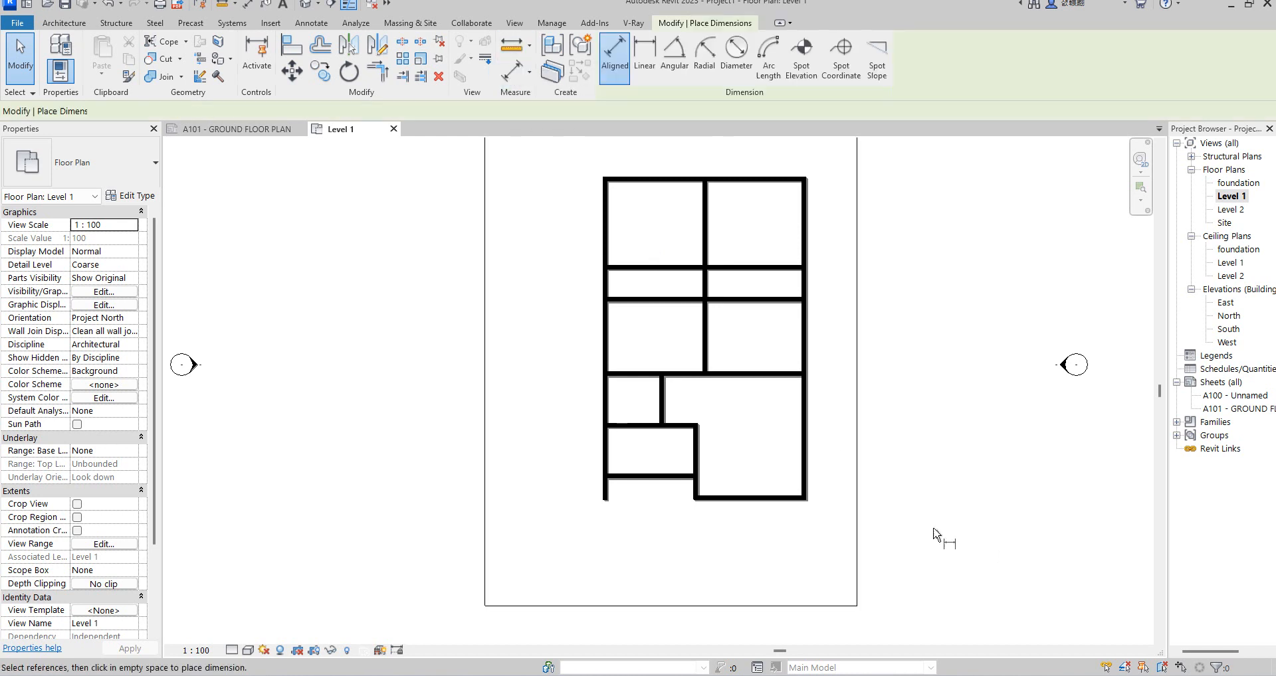
left_click(763, 499)
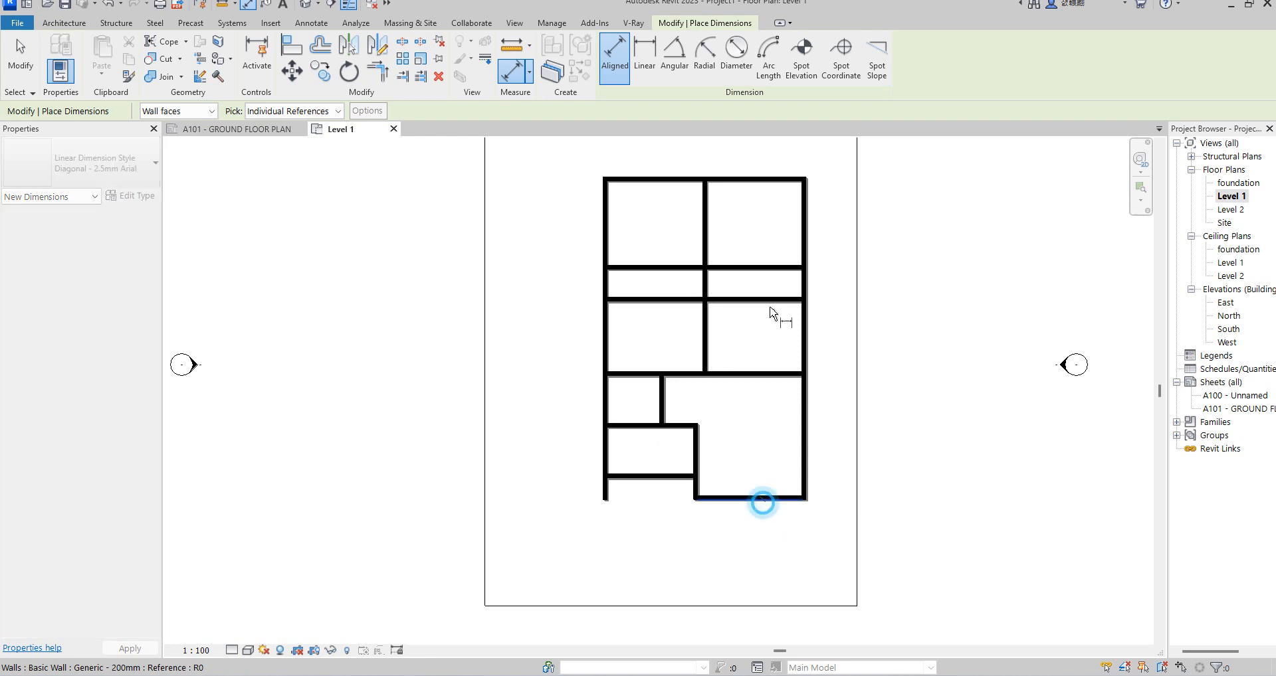
left_click(768, 178)
scroll(853, 304, "up", 2)
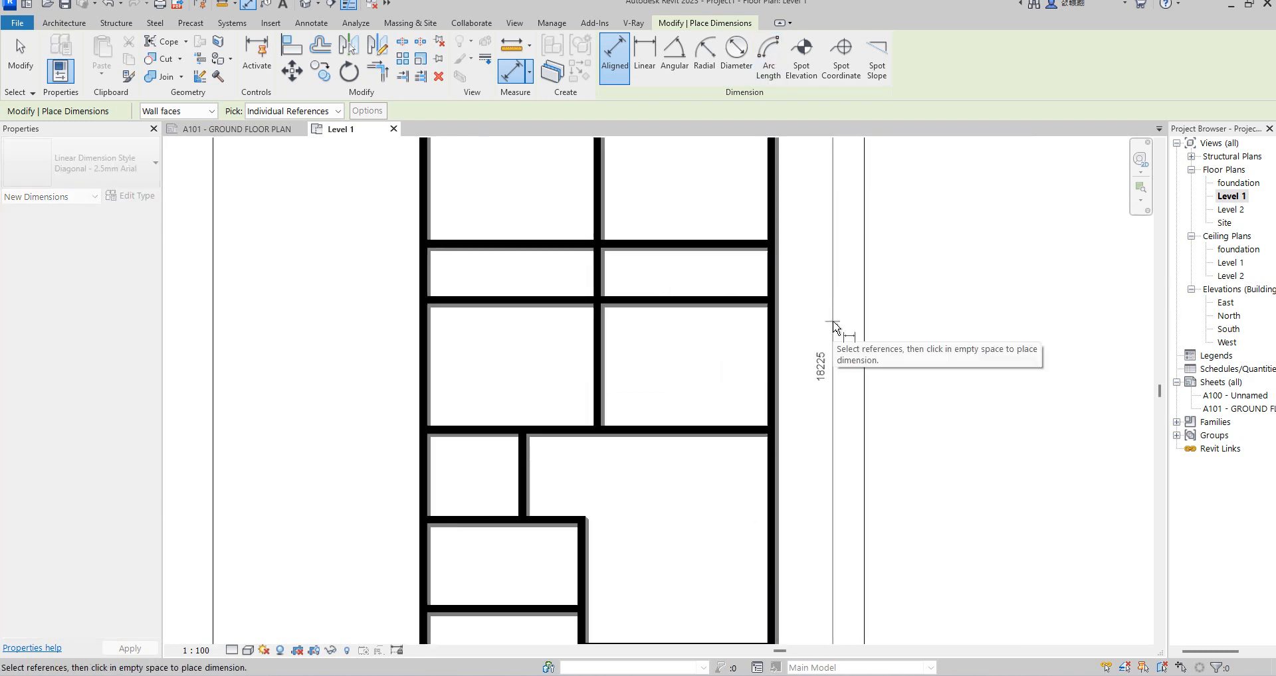
left_click(832, 321)
scroll(827, 236, "down", 2)
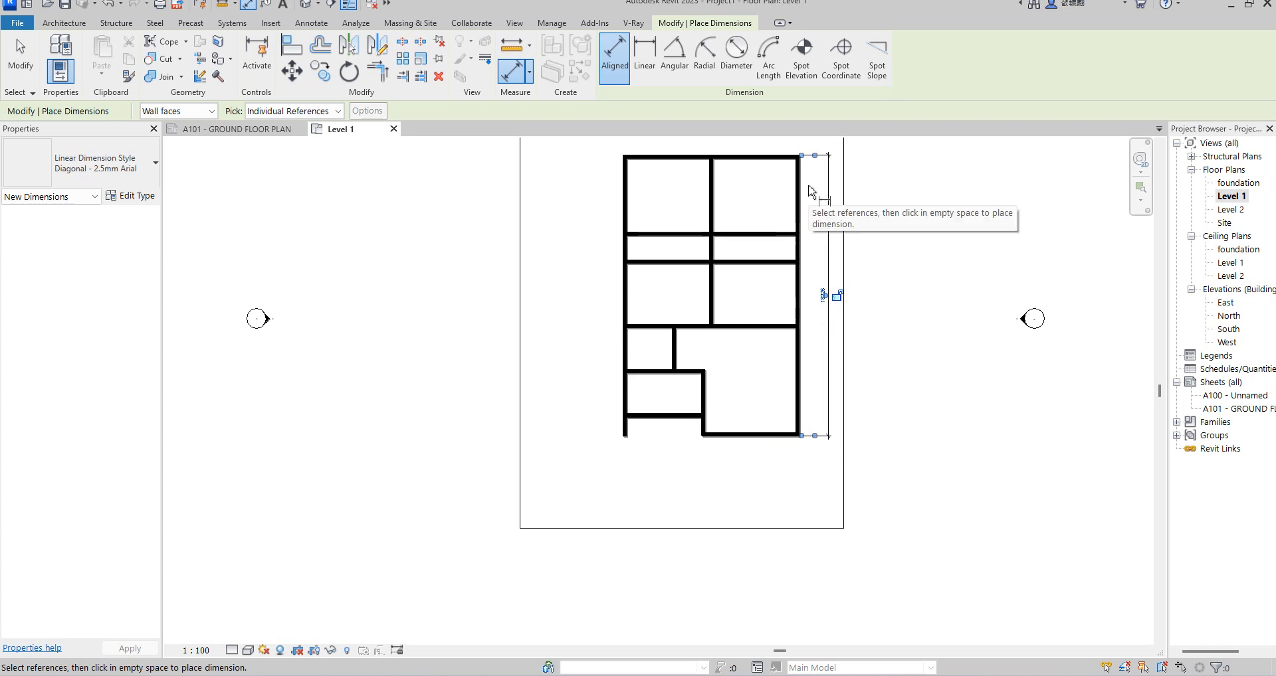
- Dimension the building's overall width between the left and right exterior walls, placed above the top wall
left_click(805, 180)
left_click(618, 205)
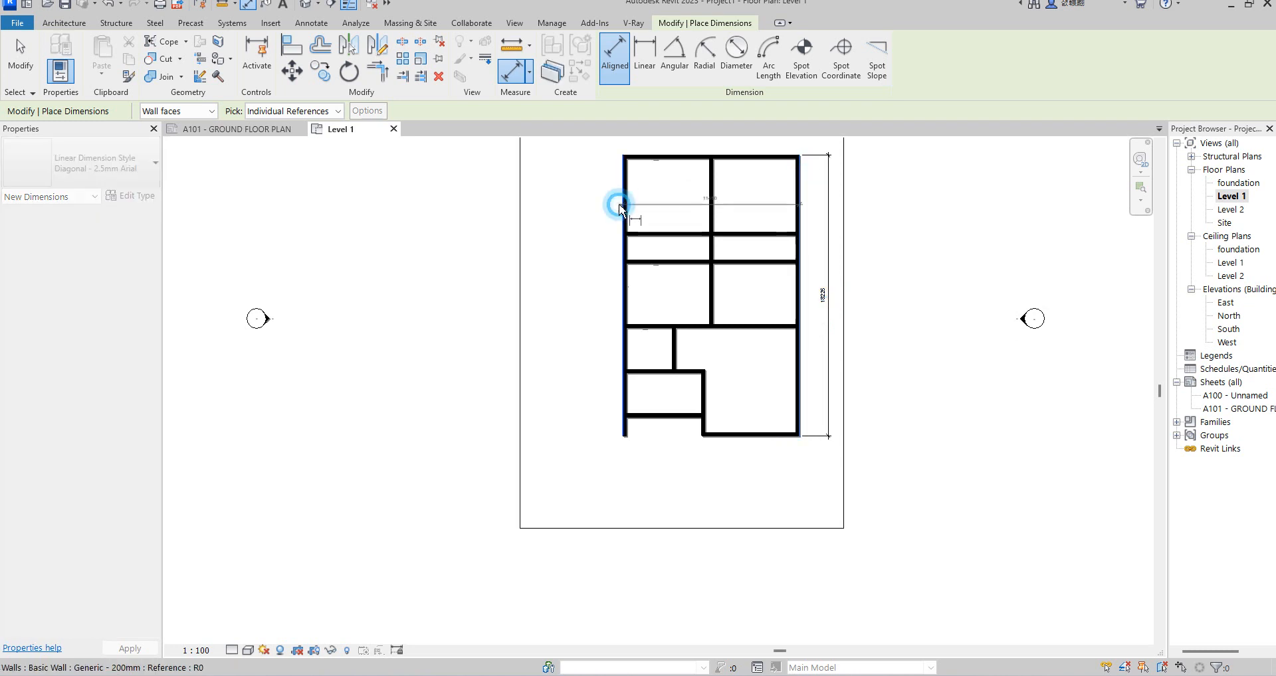
scroll(658, 183, "down", 3)
scroll(677, 188, "up", 2)
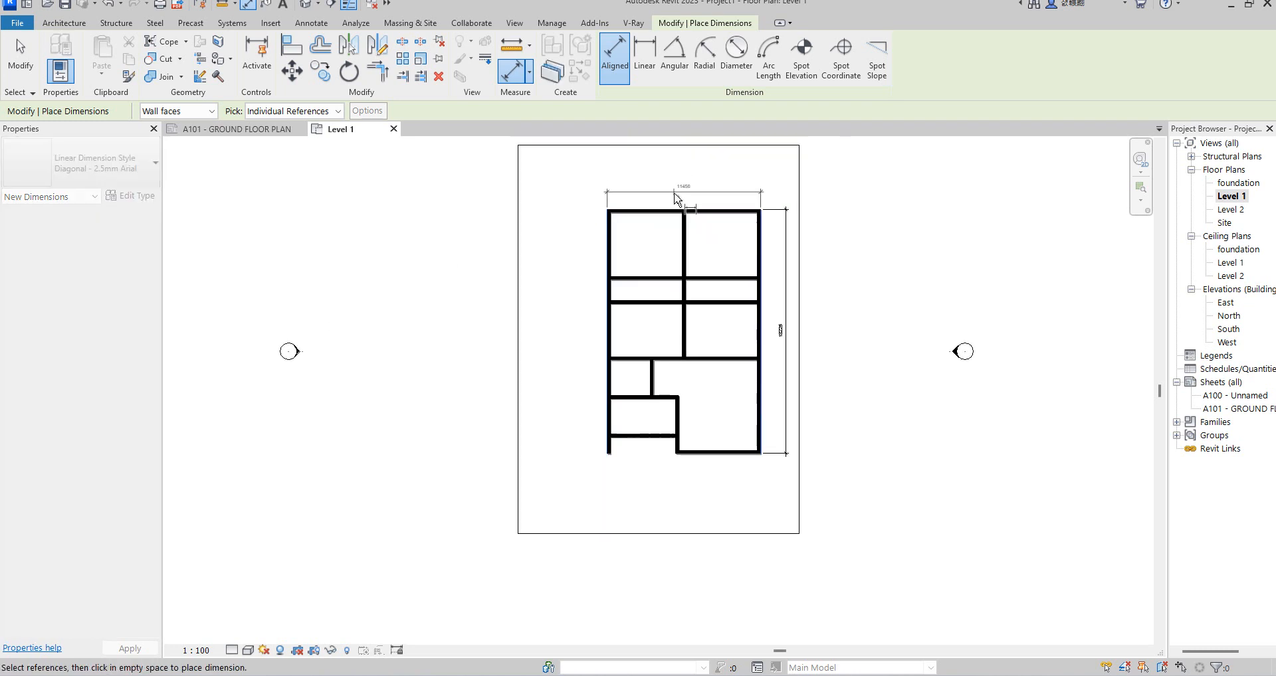
left_click(675, 193)
- Dimension the site outline's length between its upper and lower lines, placed between the outline and the building's left wall
left_click(630, 145)
left_click(586, 532)
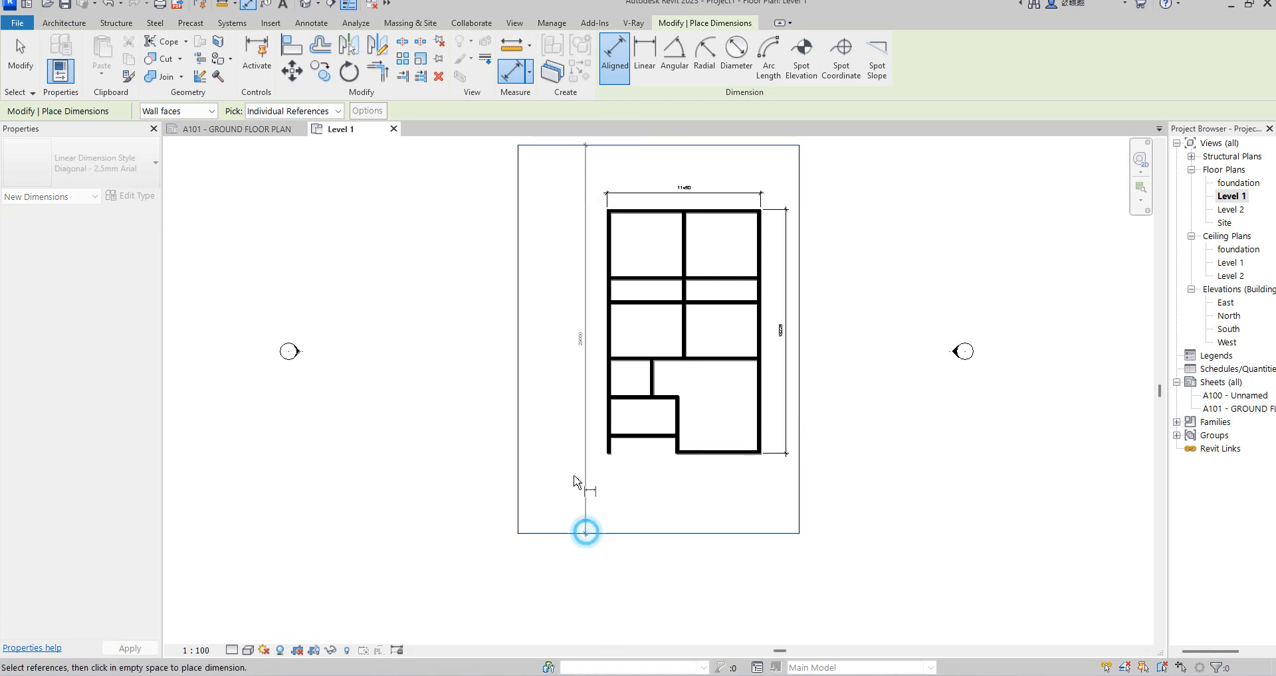
scroll(568, 412, "up", 2)
left_click(571, 390)
scroll(576, 432, "down", 3)
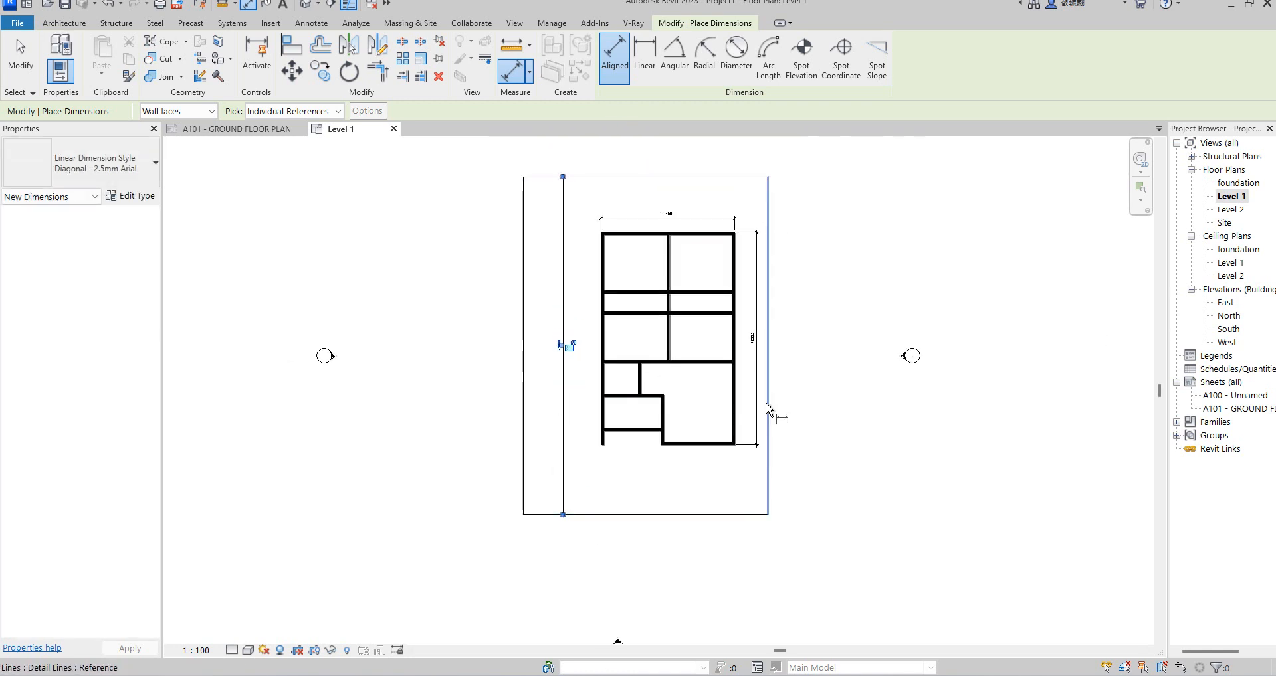
scroll(767, 409, "up", 2)
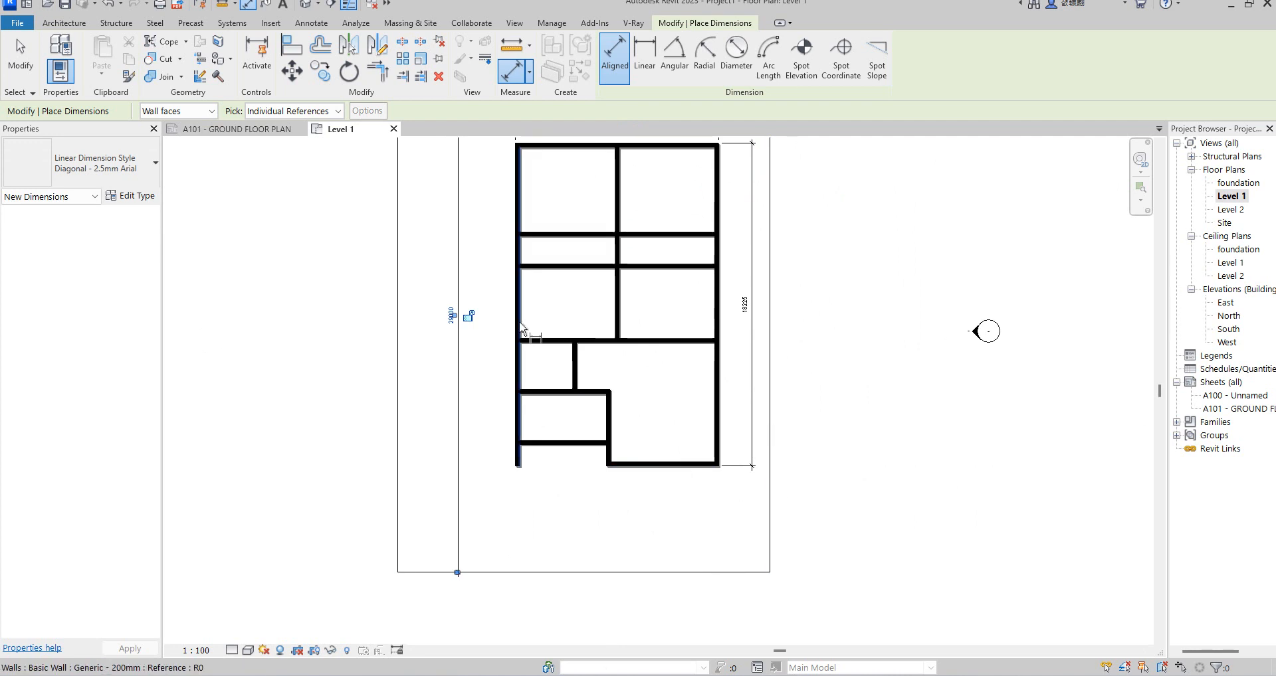
scroll(450, 417, "down", 2)
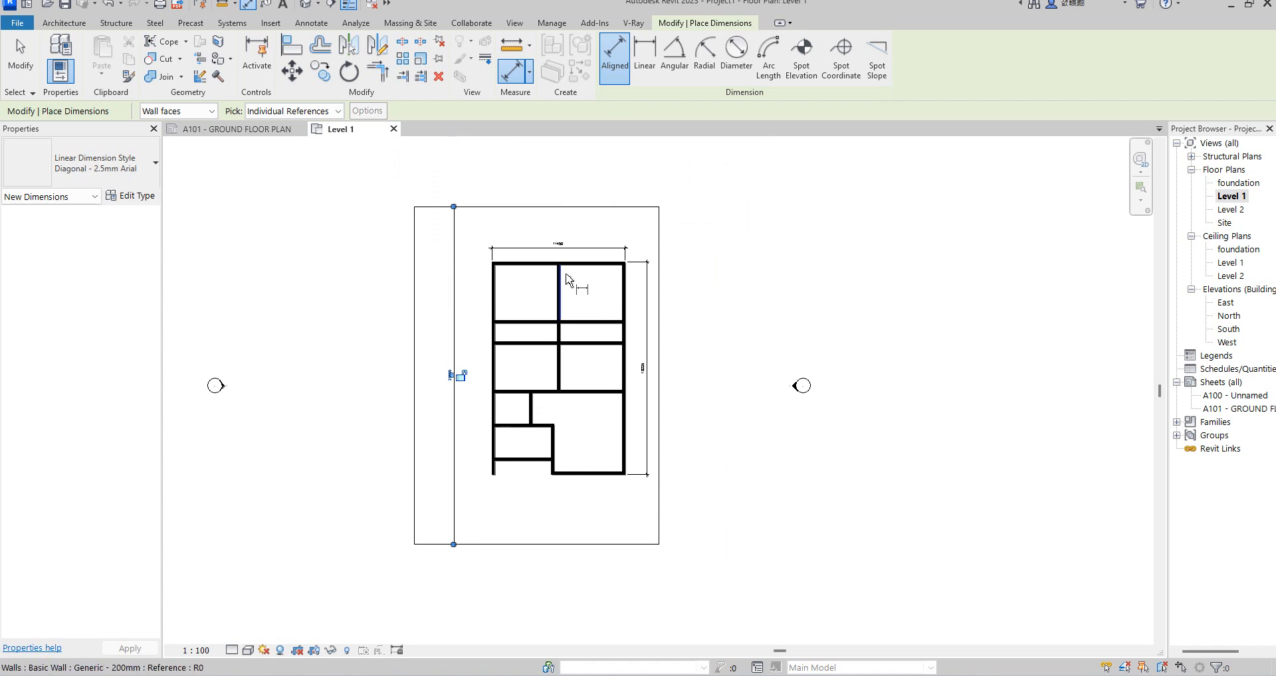
scroll(572, 313, "up", 1)
right_click(501, 271)
left_click(544, 282)
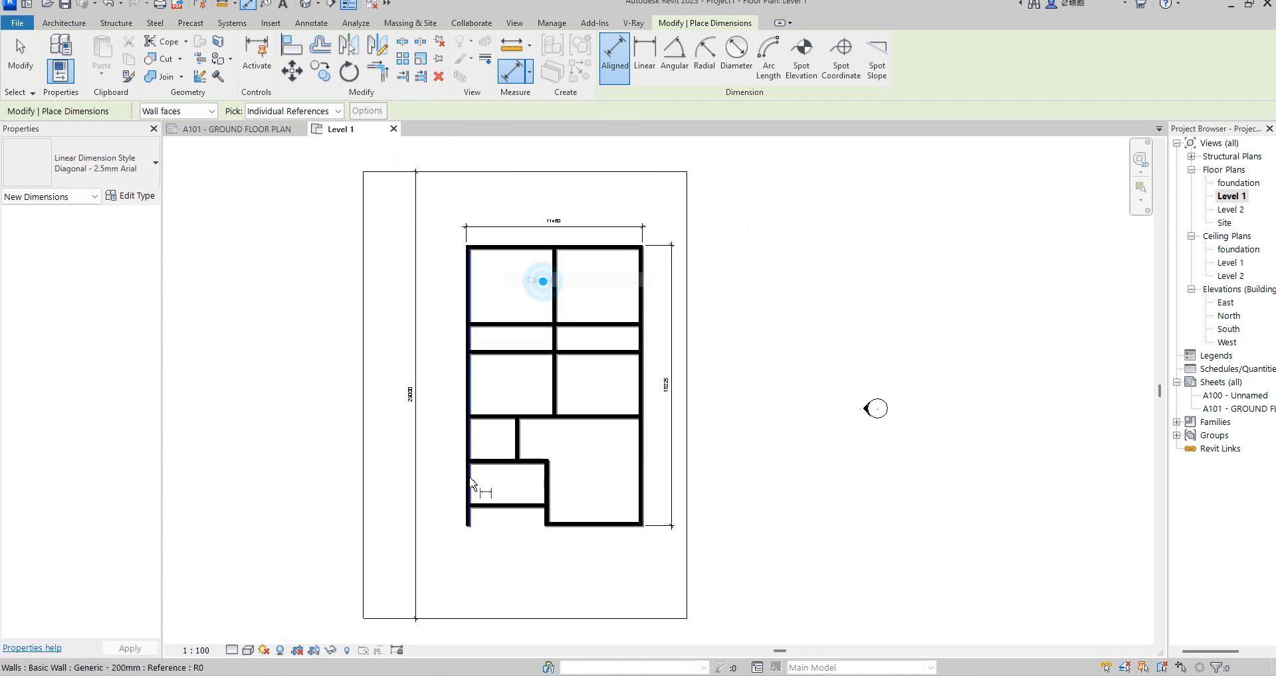
- Dimension the large lower-right room's inner length and width between its wall faces
left_click(610, 417)
left_click(609, 516)
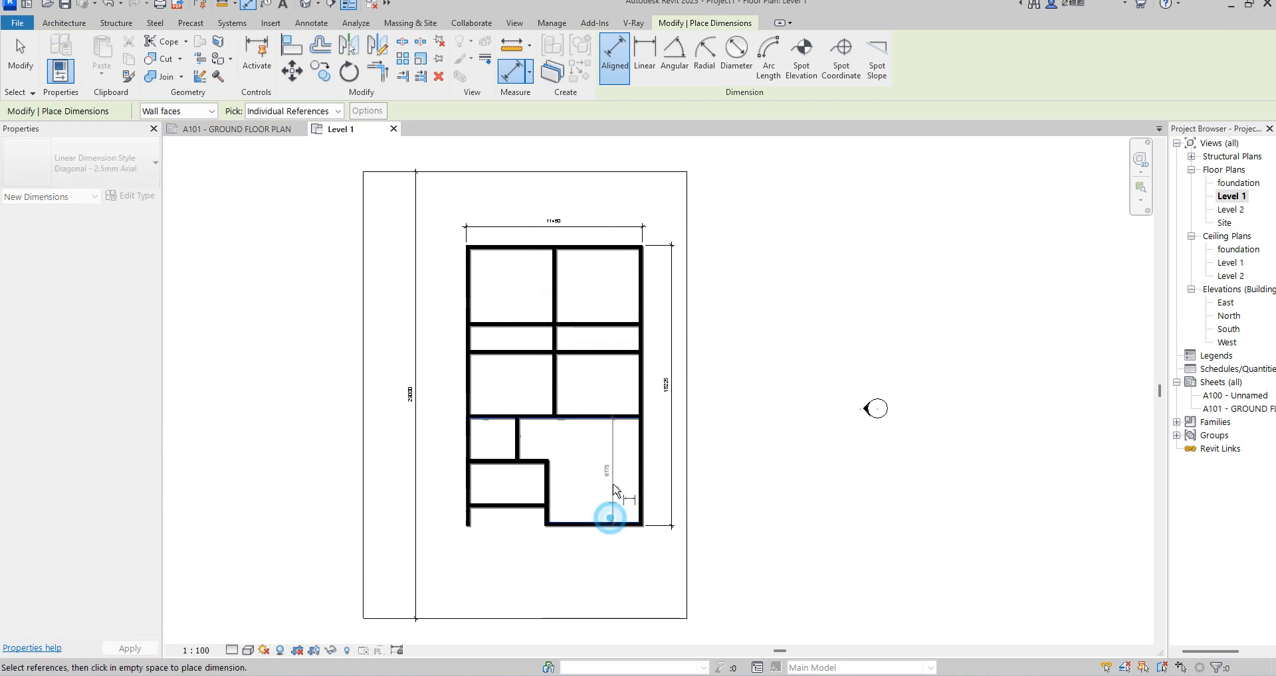
left_click(607, 483)
left_click(551, 493)
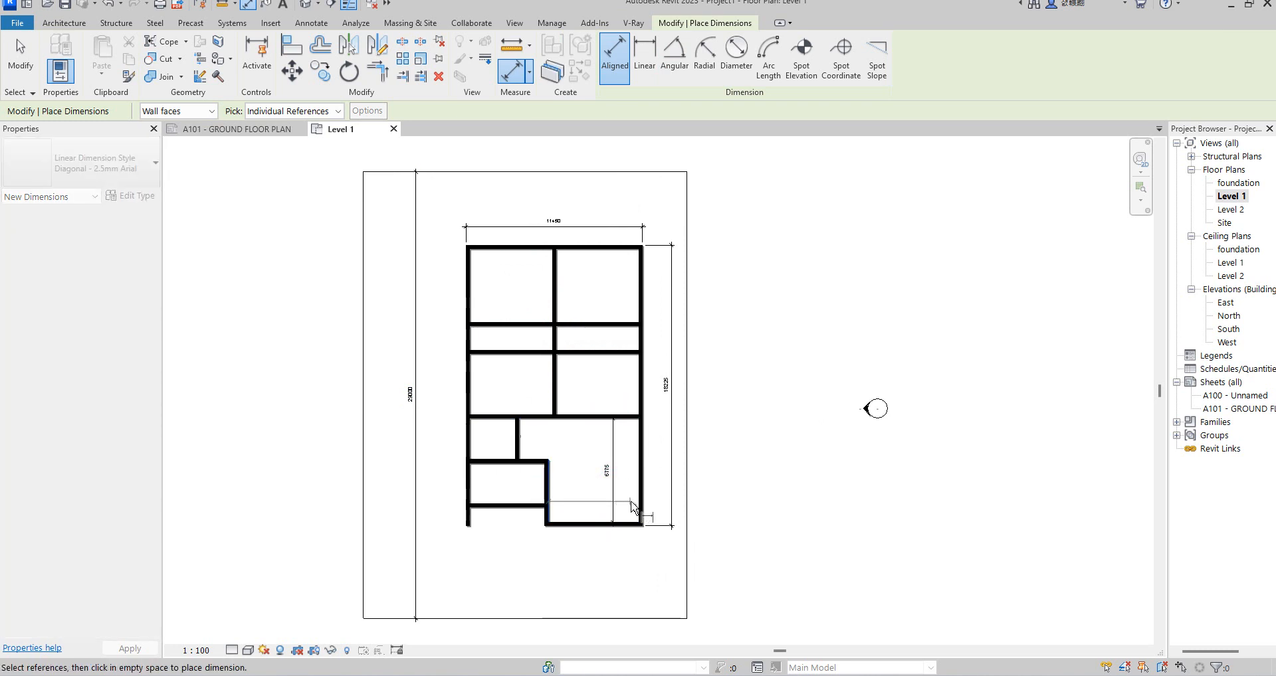
left_click(639, 505)
scroll(638, 458, "up", 3)
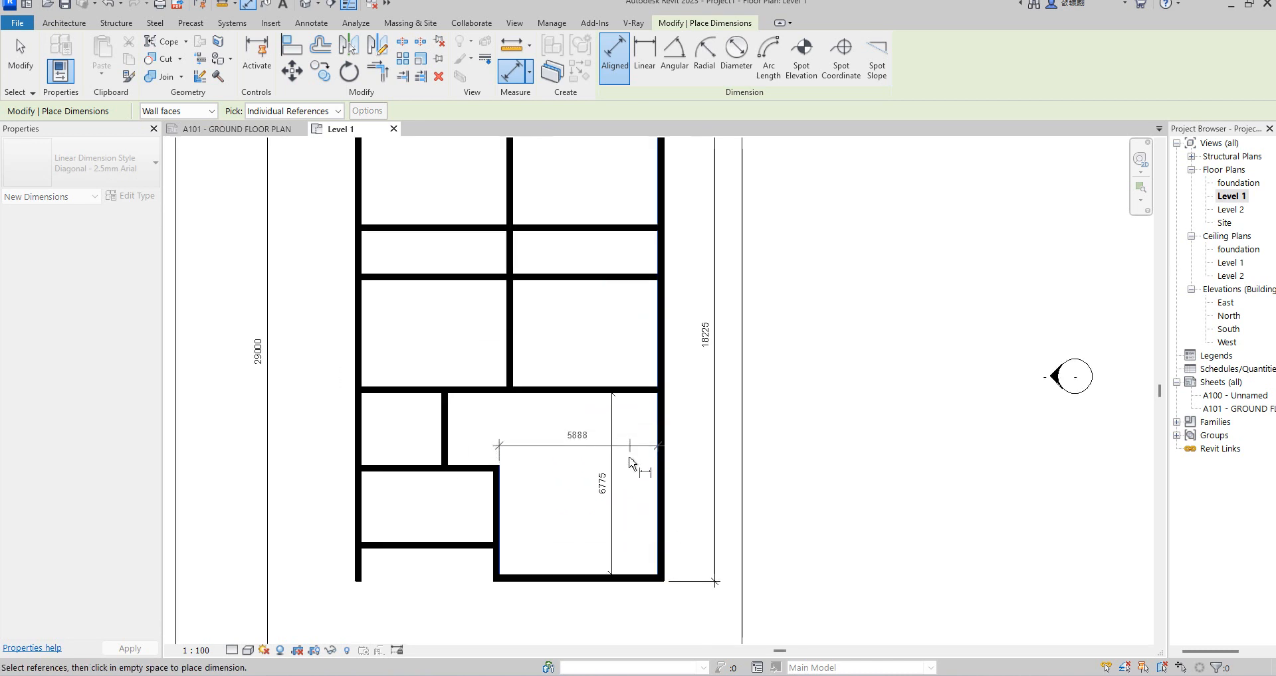
left_click(623, 548)
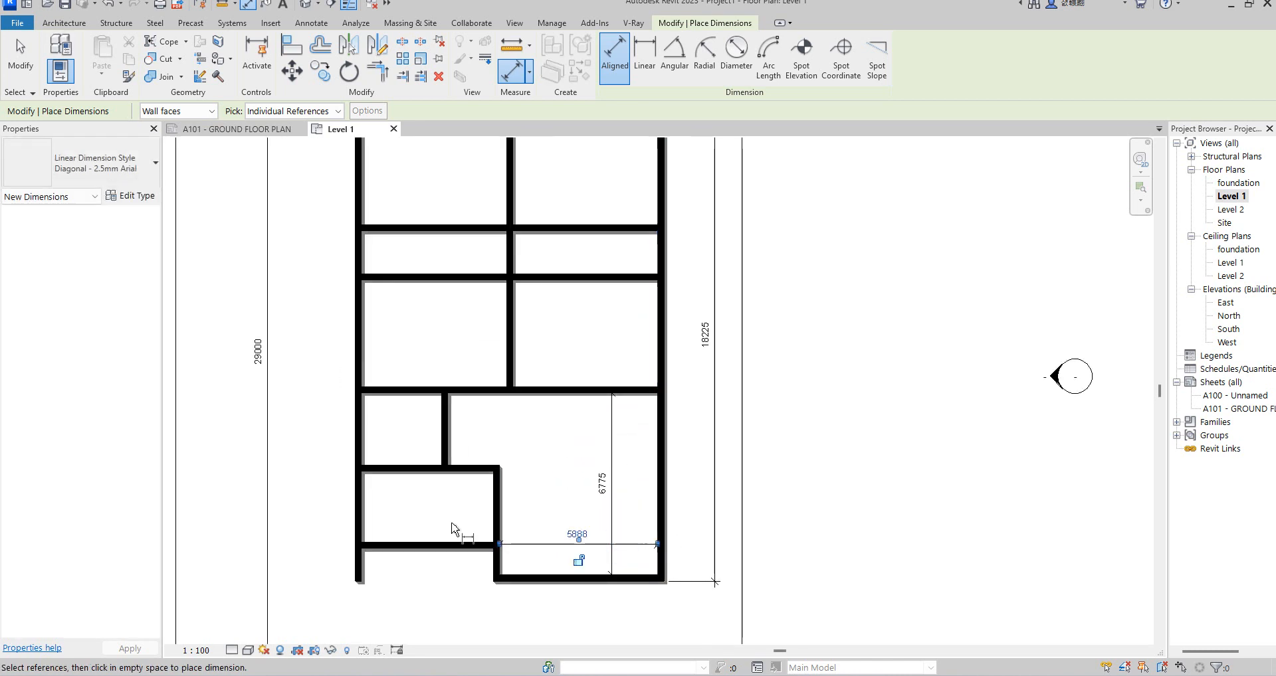
- Dimension the lower-left room's inner width and length between its wall faces
left_click(491, 528)
left_click(359, 518)
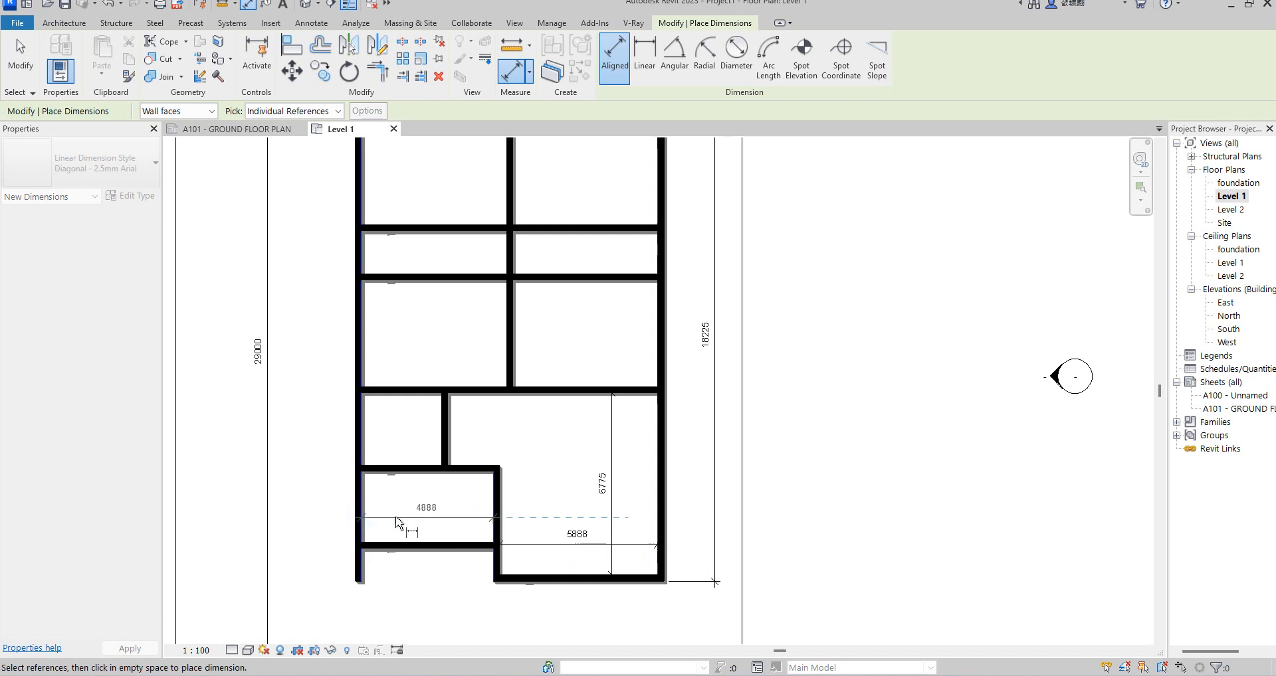
left_click(382, 516)
left_click(398, 480)
left_click(399, 544)
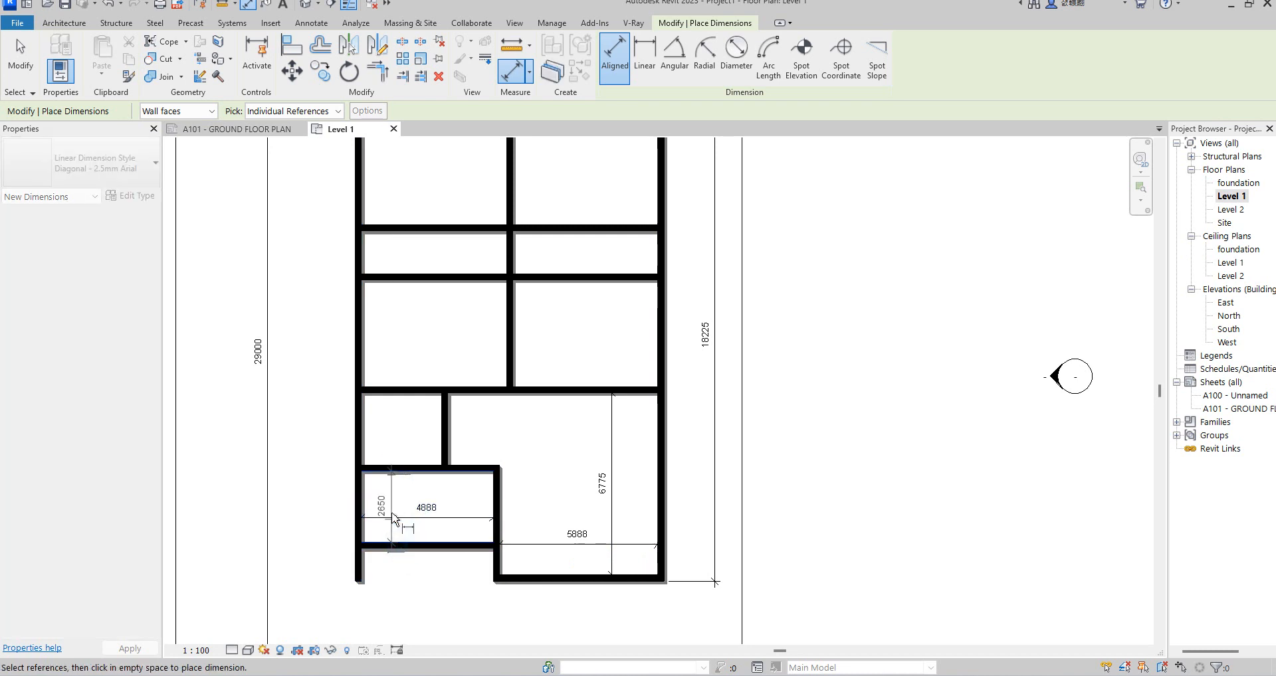
left_click(390, 506)
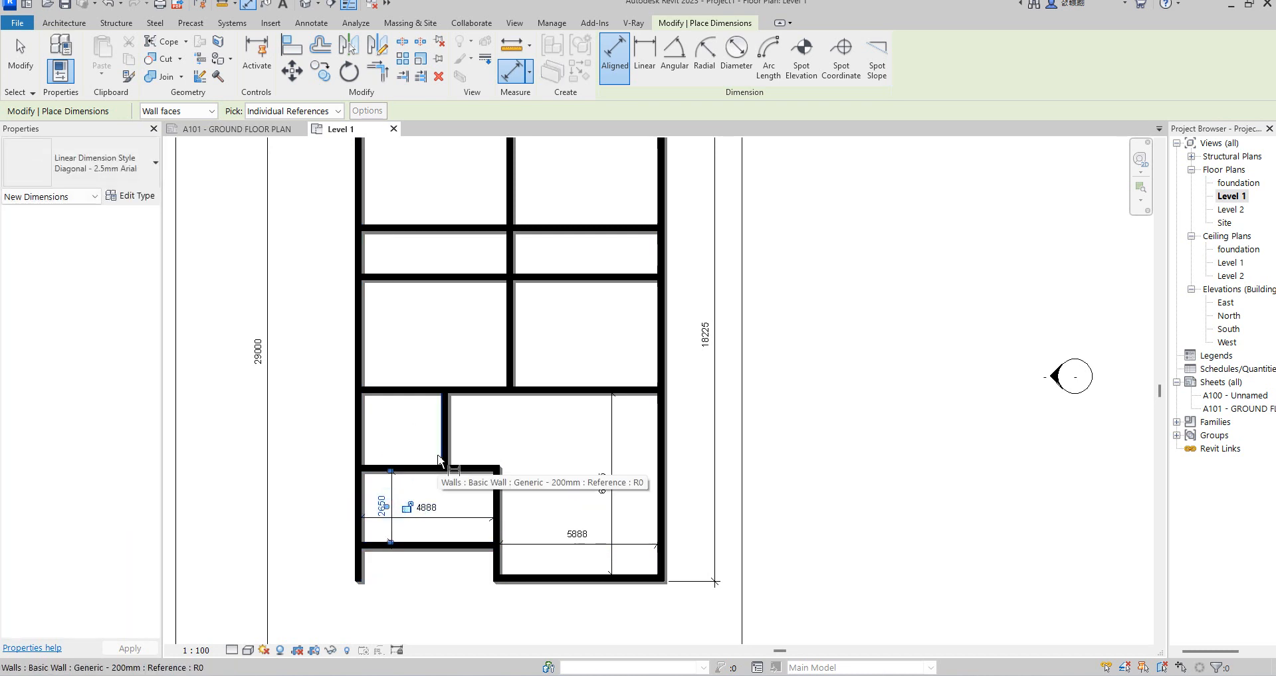
- Dimension the inner length of the small room directly above the lower-left room, between its upper and lower wall faces
left_click(417, 467)
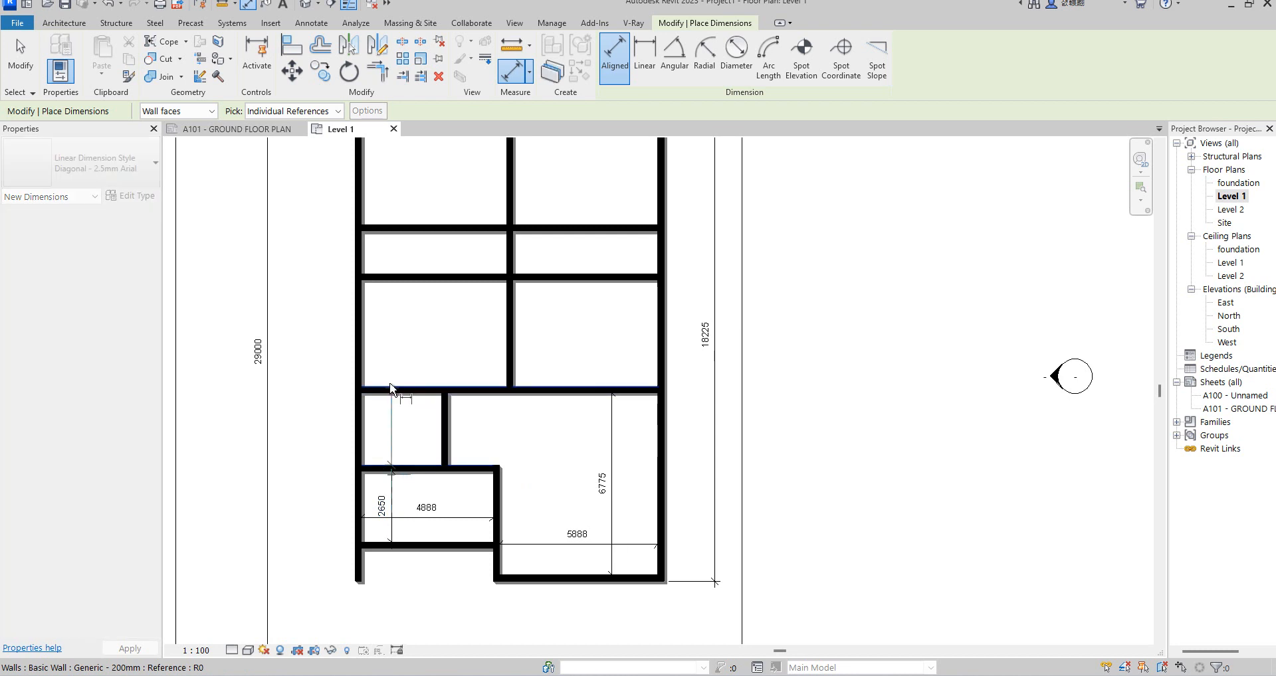
left_click(390, 392)
left_click(411, 429)
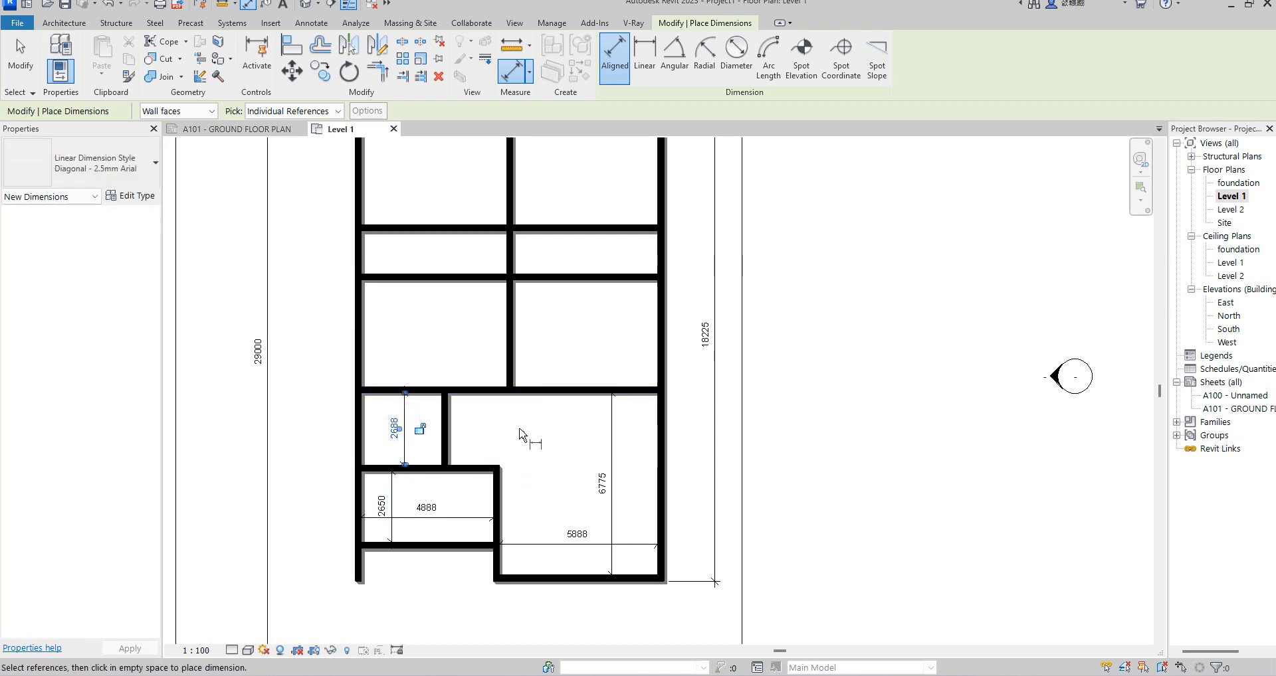
right_click(477, 423)
left_click(495, 421)
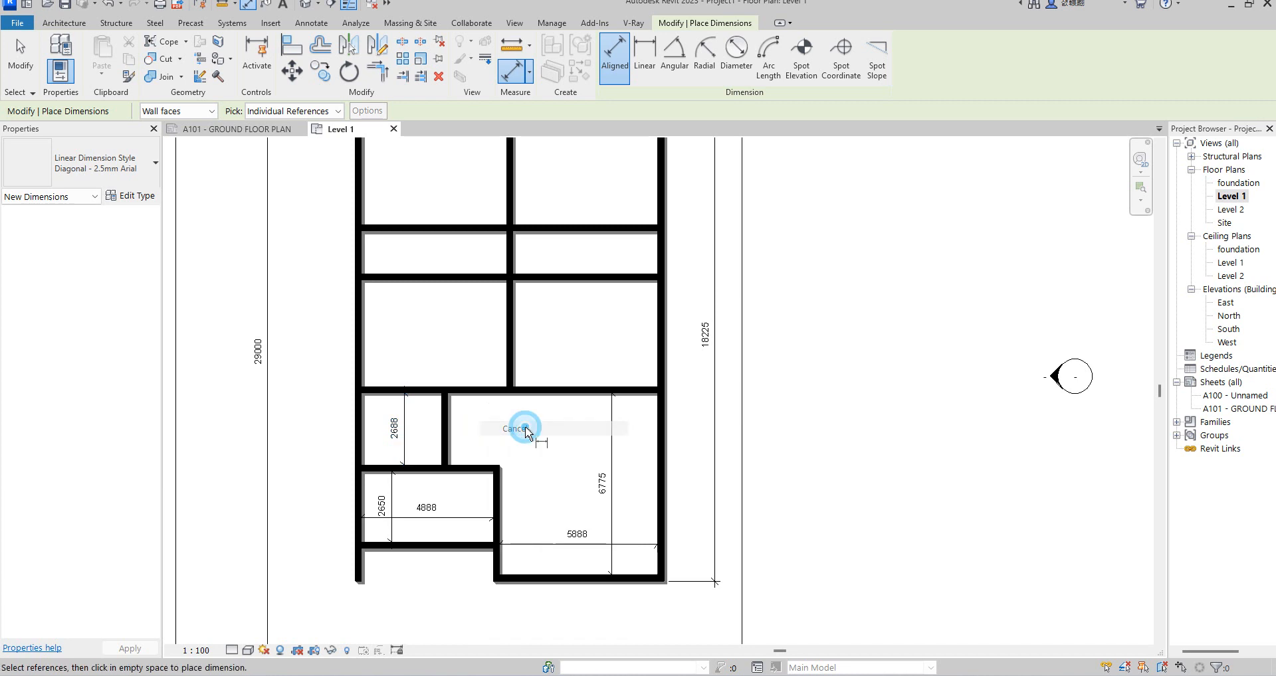
scroll(473, 420, "down", 2)
right_click(541, 436)
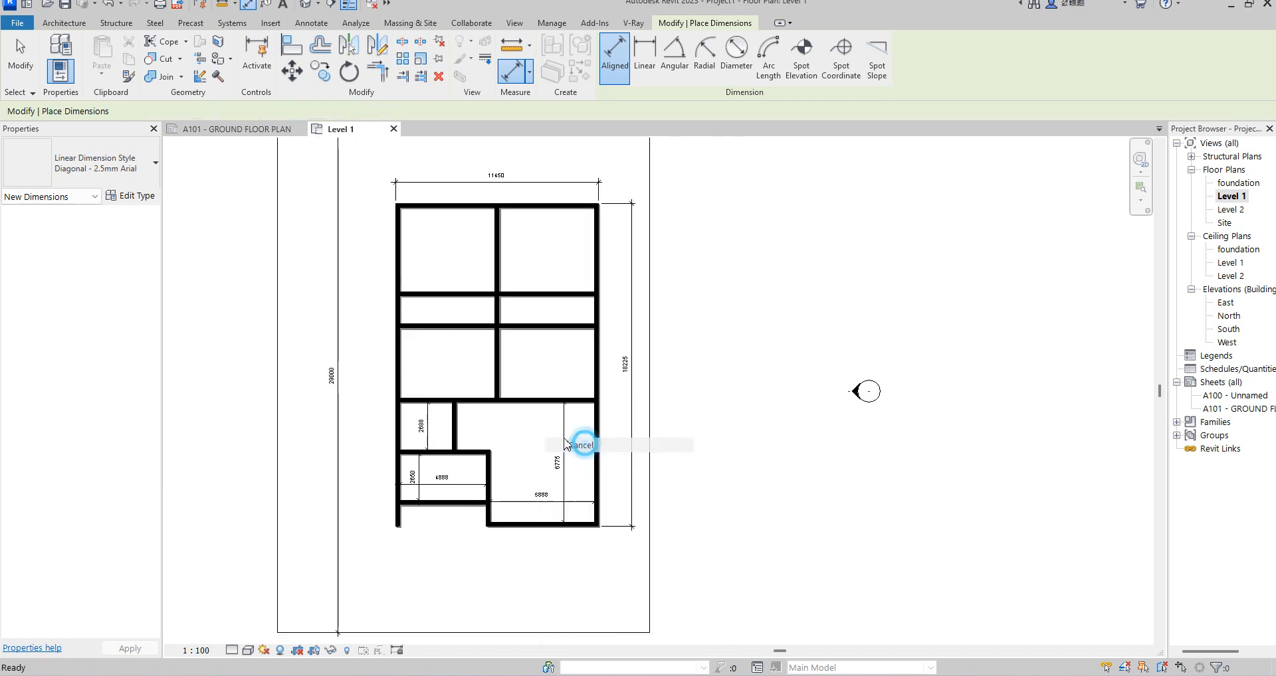
left_click(586, 446)
- Shorten the horizontal wall above the large lower-right room so it ends at the central vertical wall
scroll(527, 407, "up", 2)
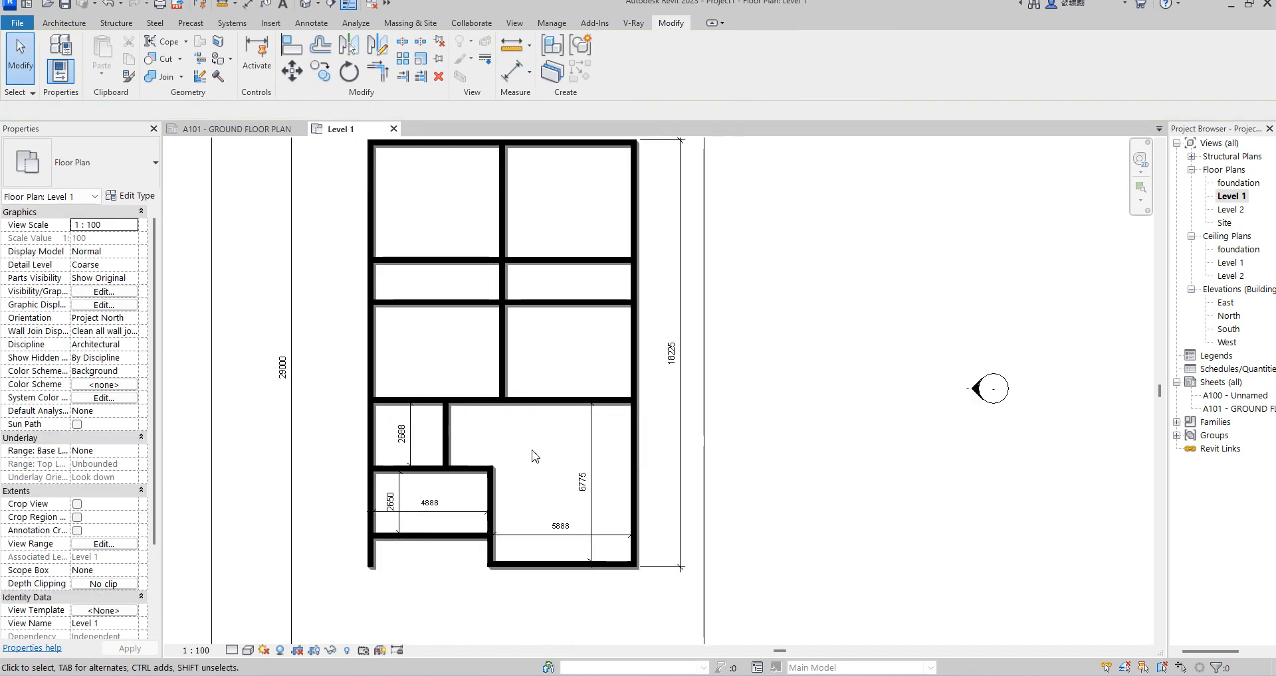
scroll(482, 362, "up", 2)
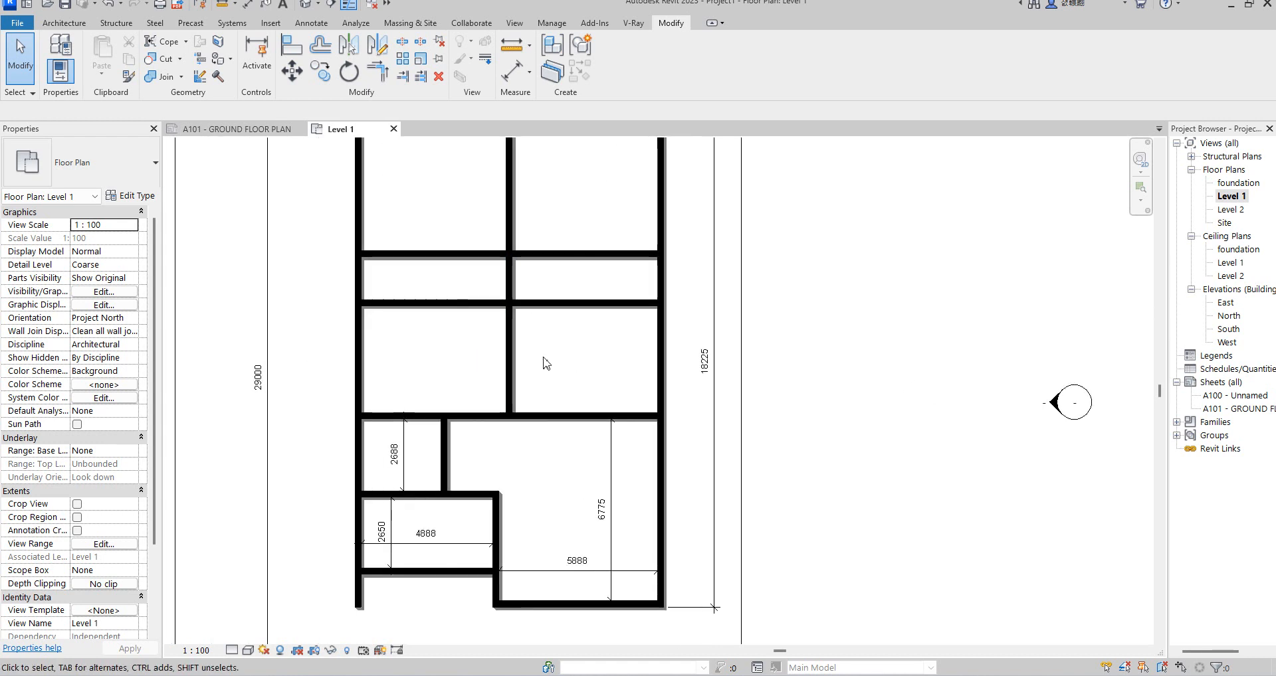
scroll(505, 346, "down", 2)
scroll(440, 326, "up", 1)
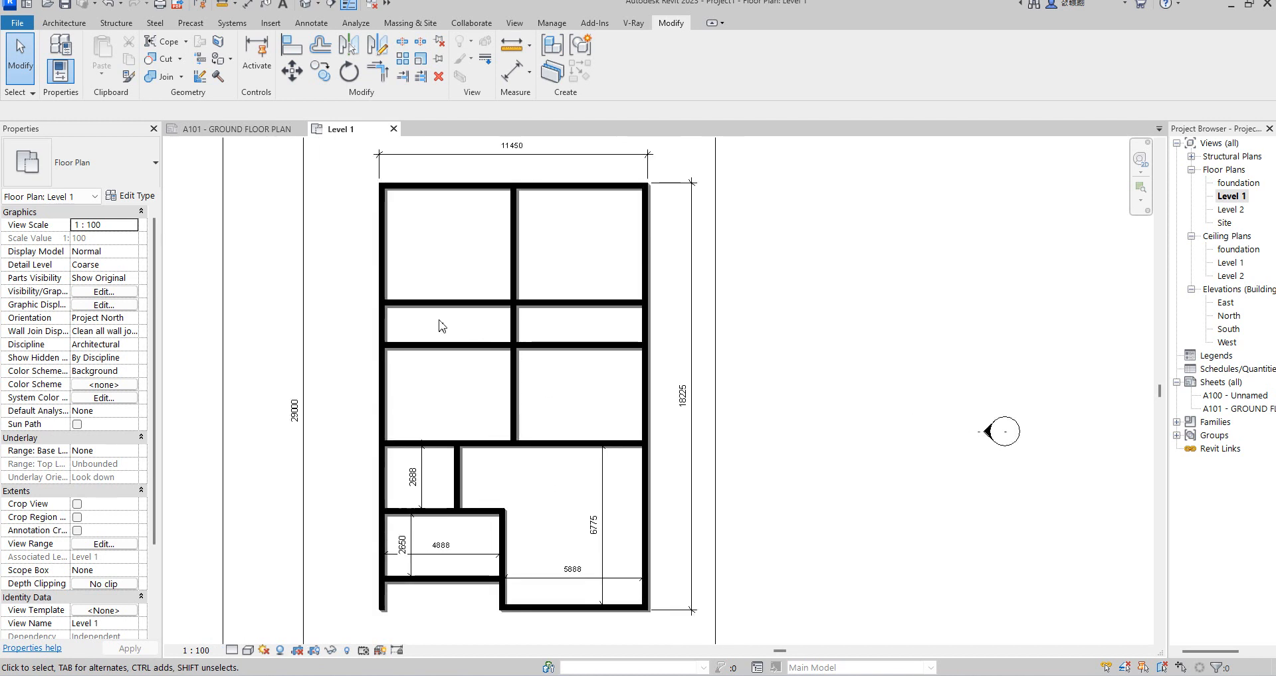
scroll(480, 359, "up", 2)
scroll(560, 338, "down", 3)
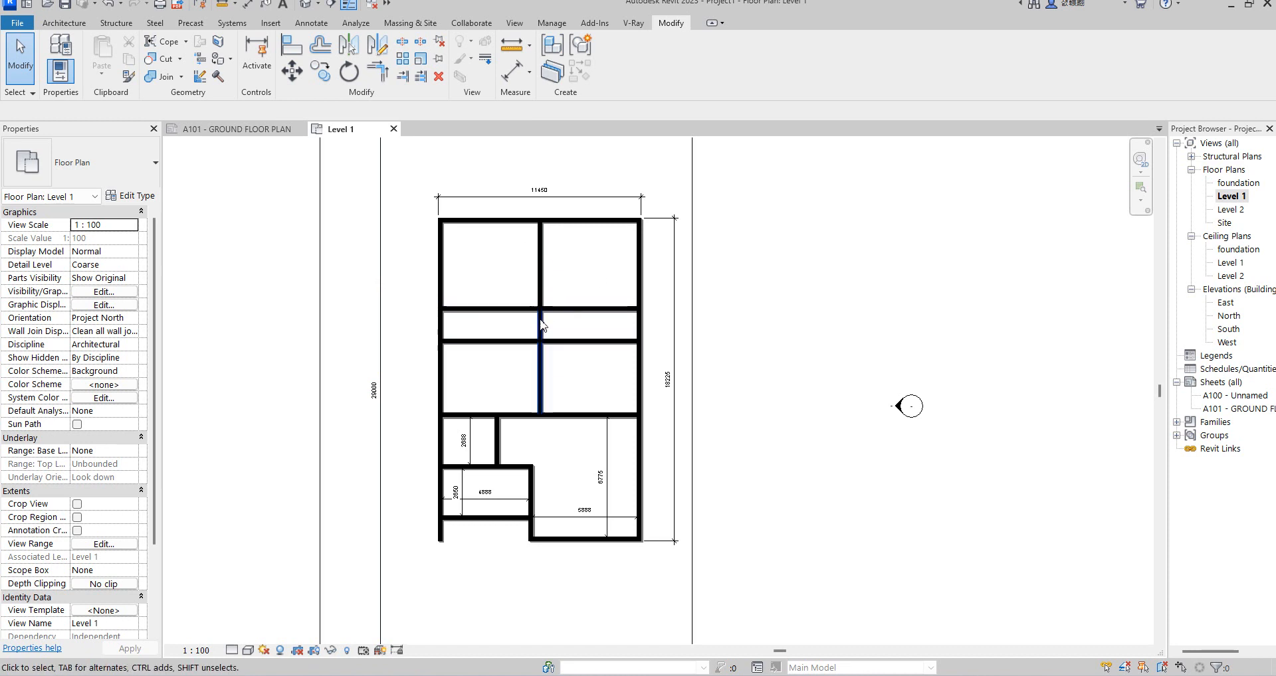
scroll(555, 282, "up", 1)
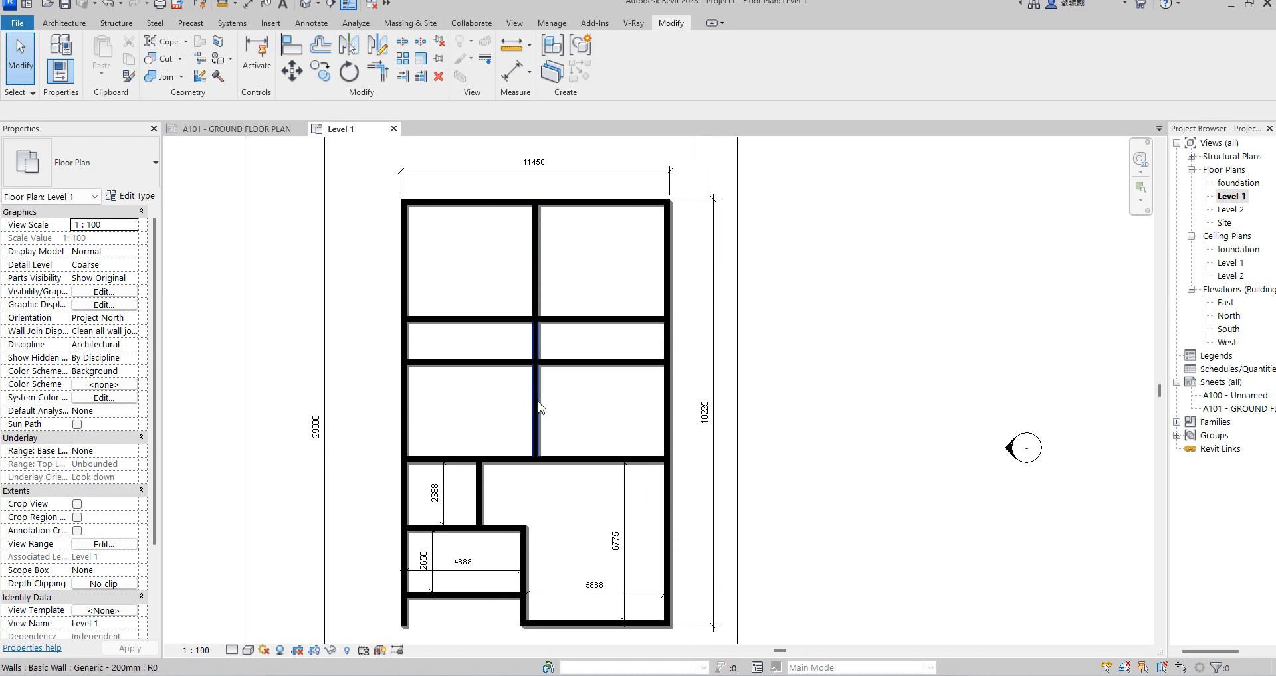
scroll(545, 424, "down", 3)
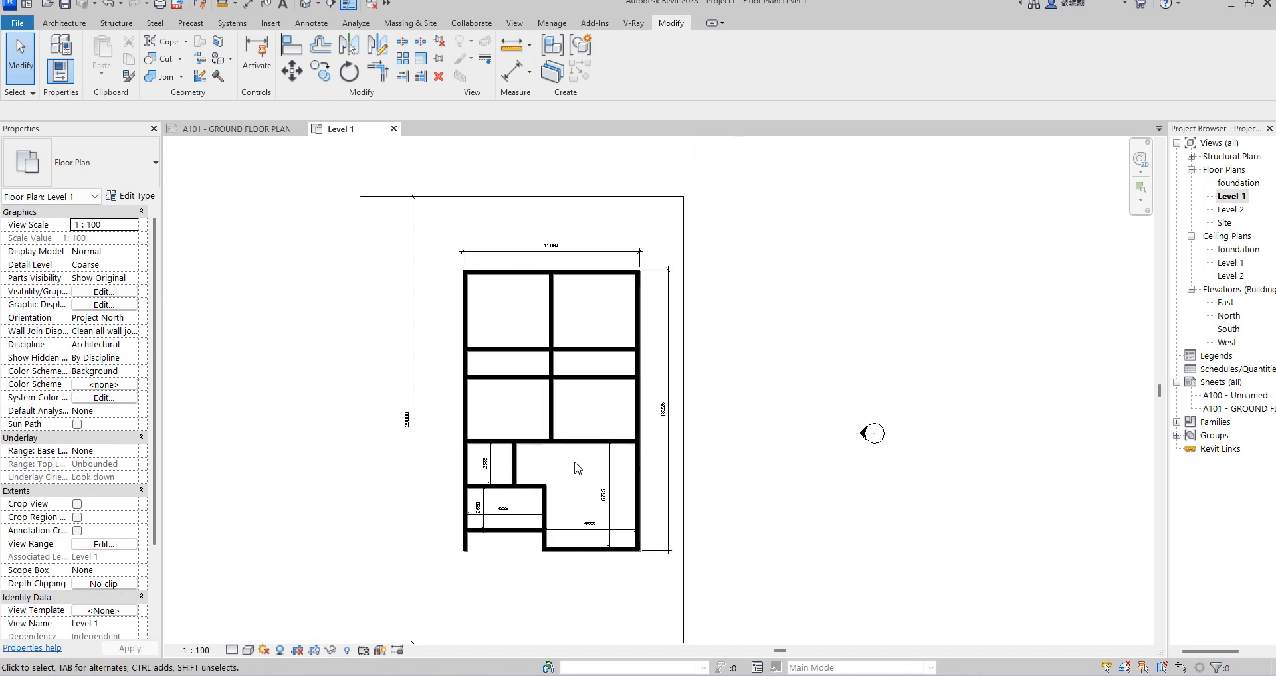
scroll(554, 474, "up", 1)
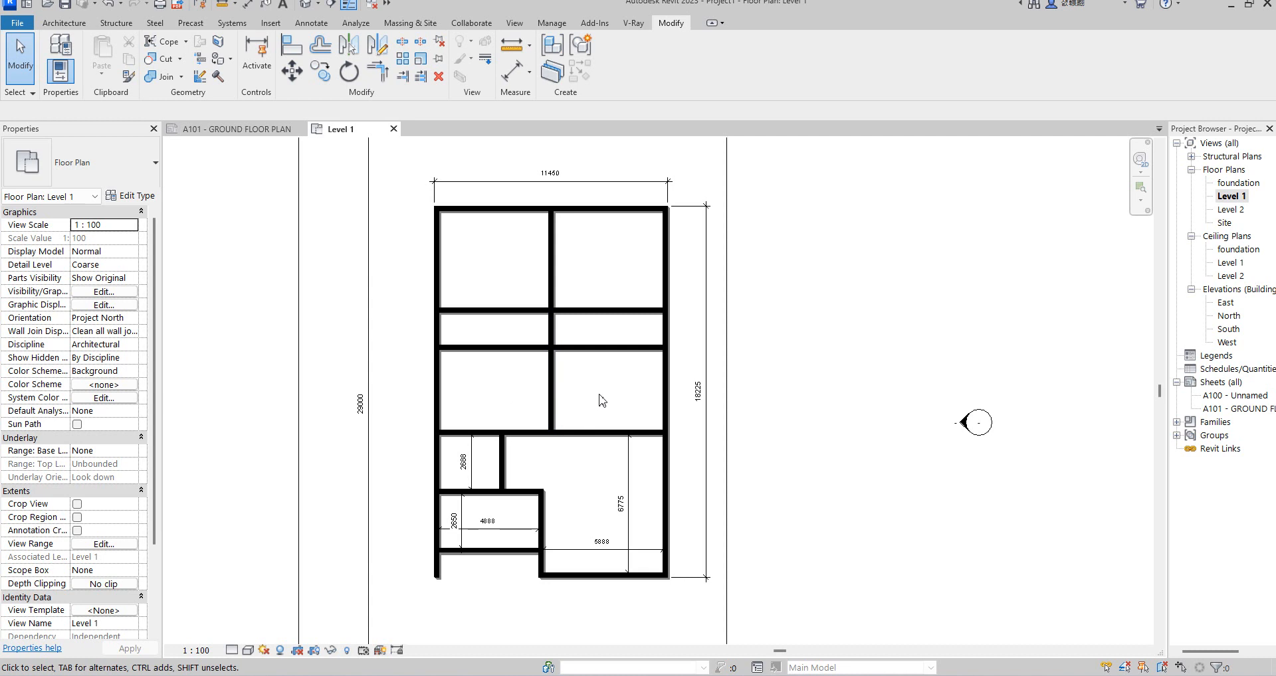
left_click(649, 437)
left_click_drag(665, 433, 551, 432)
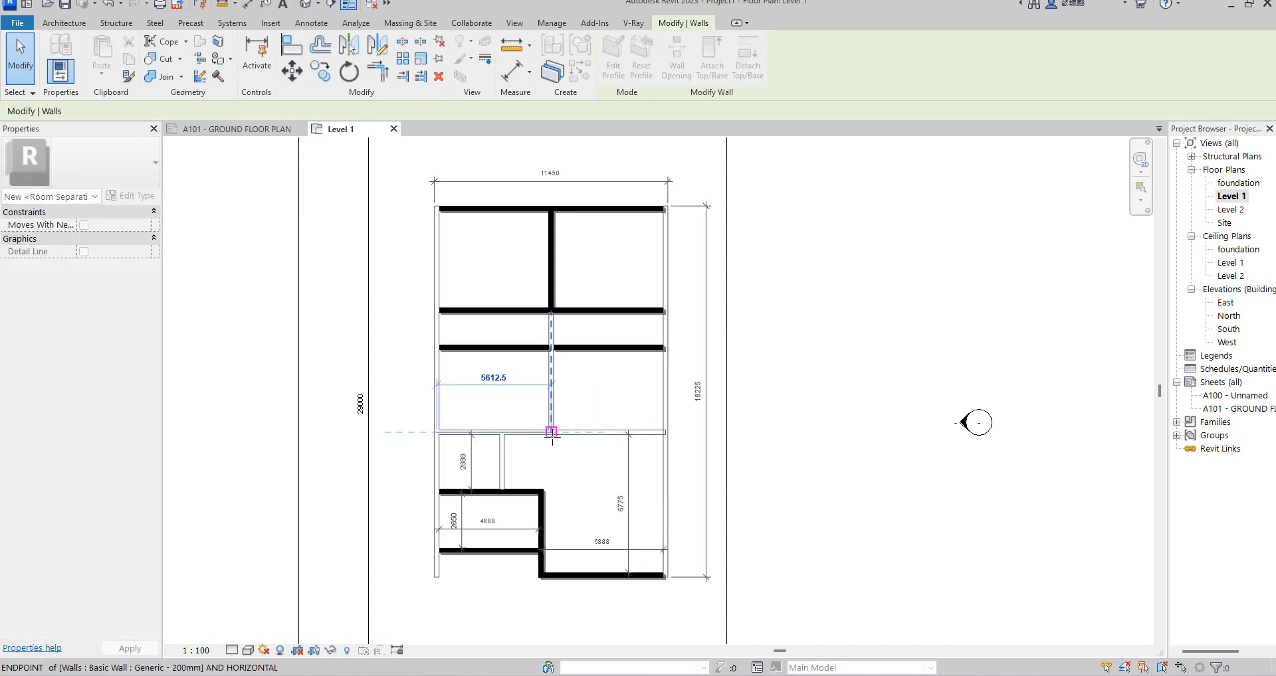
left_click(583, 415)
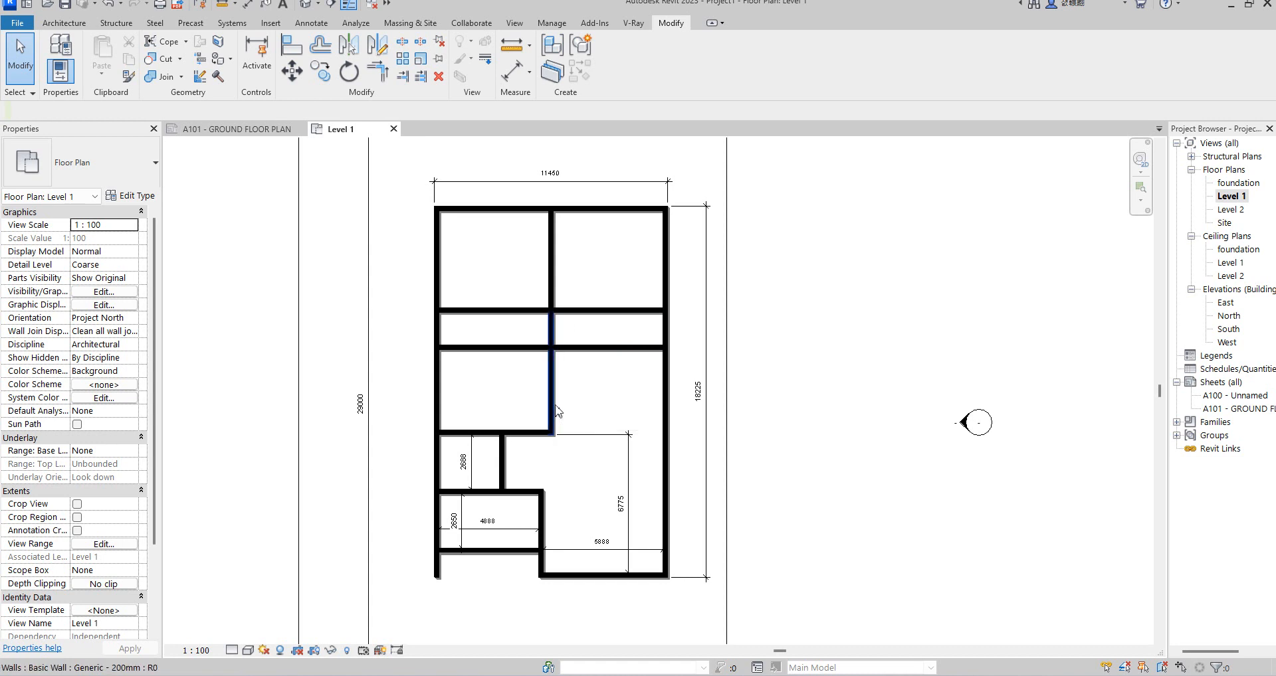
- Dimension the inner lengths of the left middle room and the narrow left room above it, between their wall faces
scroll(555, 408, "up", 2)
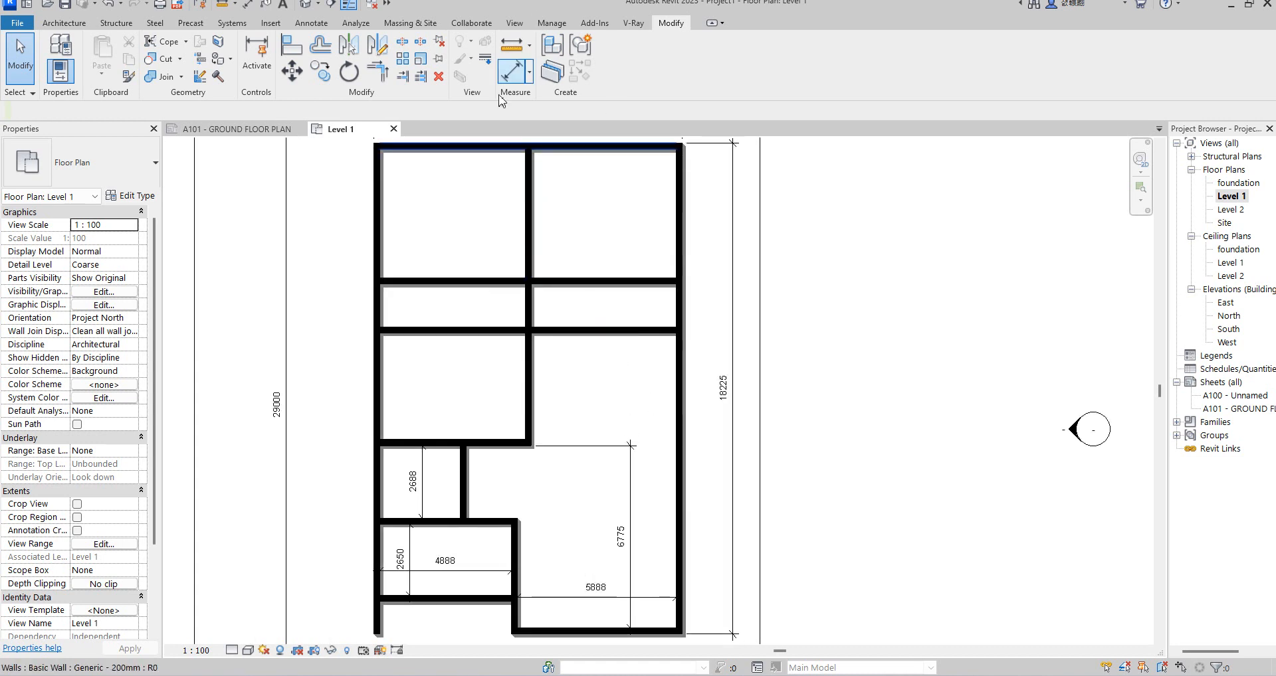
left_click(512, 70)
left_click(470, 335)
left_click(422, 356)
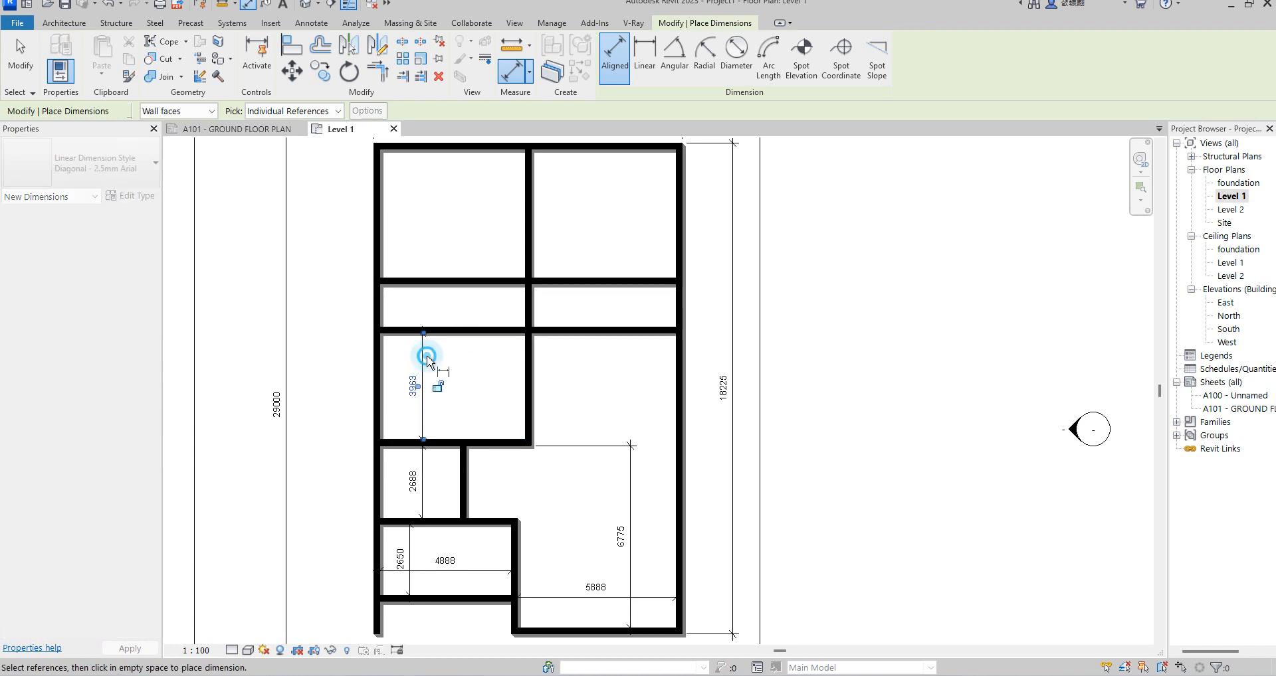
left_click(436, 286)
left_click(436, 330)
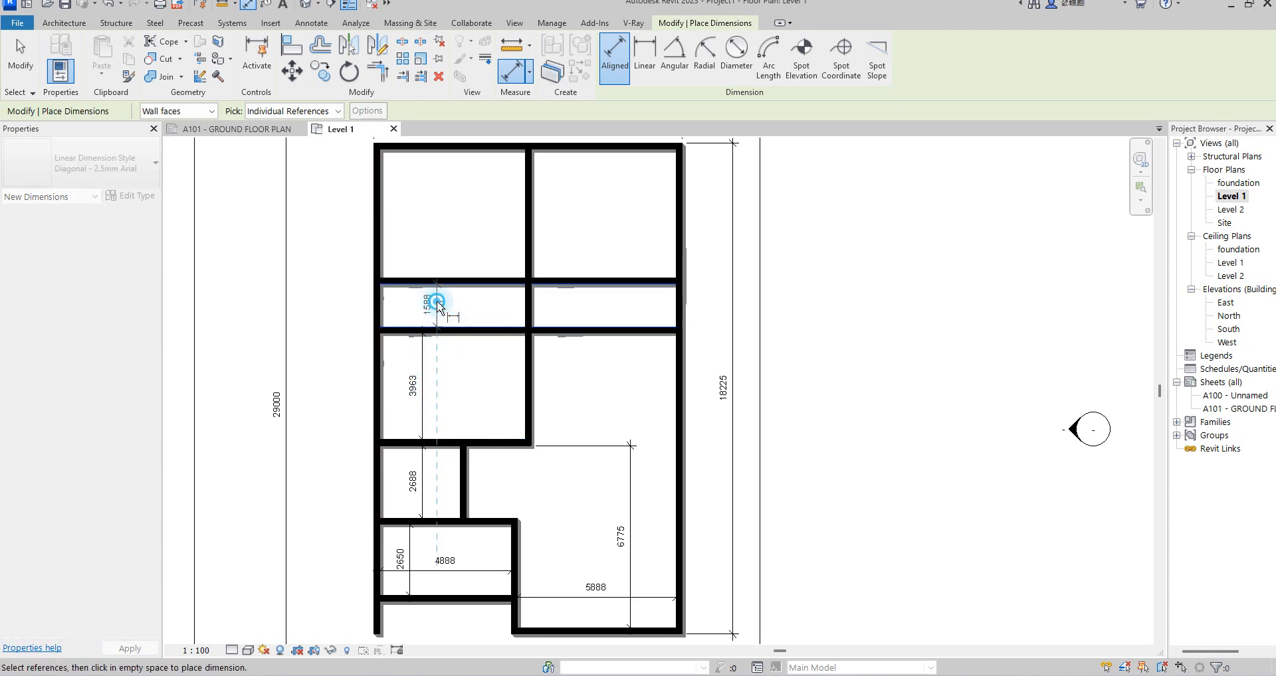
left_click(438, 307)
right_click(585, 382)
left_click(634, 390)
right_click(591, 388)
left_click(630, 397)
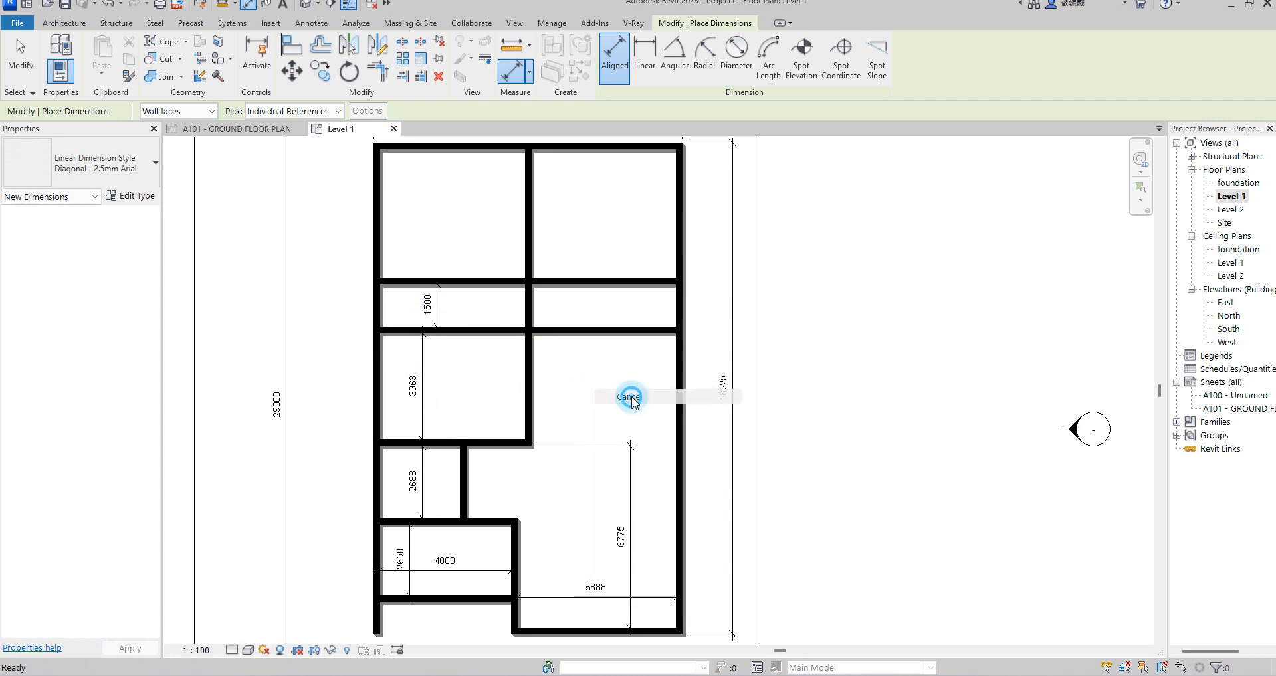
- Draw a vertical Generic - 200mm wall across the narrow room on the plan's right side, between its two horizontal walls
scroll(455, 261, "down", 3)
scroll(527, 378, "up", 2)
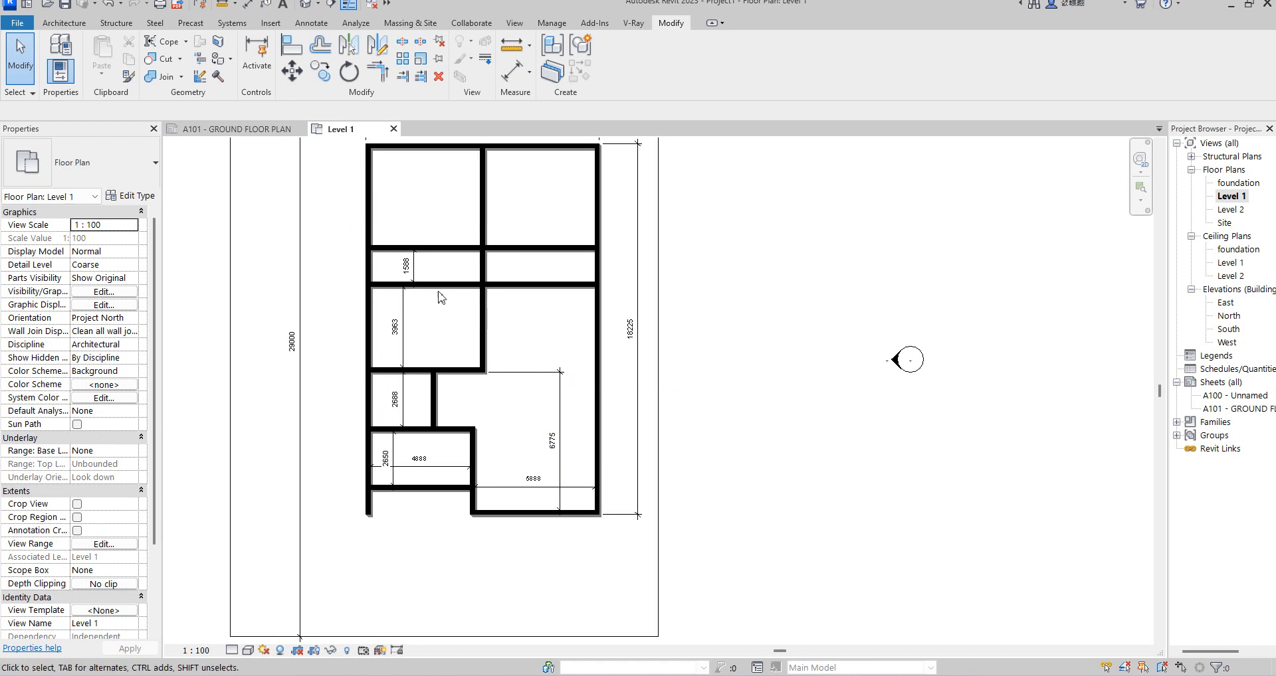
left_click(538, 285)
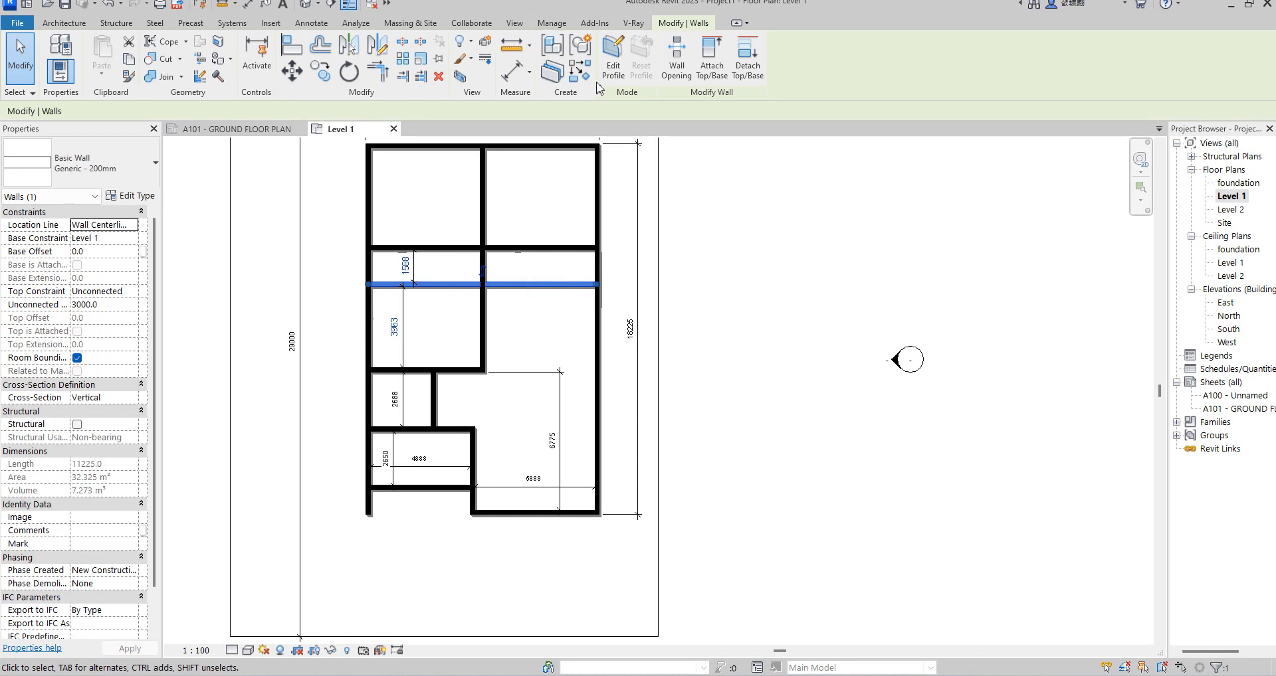
key("c")
key("s")
left_click(521, 248)
left_click(522, 285)
right_click(539, 202)
left_click(561, 212)
right_click(521, 166)
left_click(531, 176)
- Split the horizontal wall below the new partition and pull its left part back to the central wall, opening a passage
key("a")
key("l")
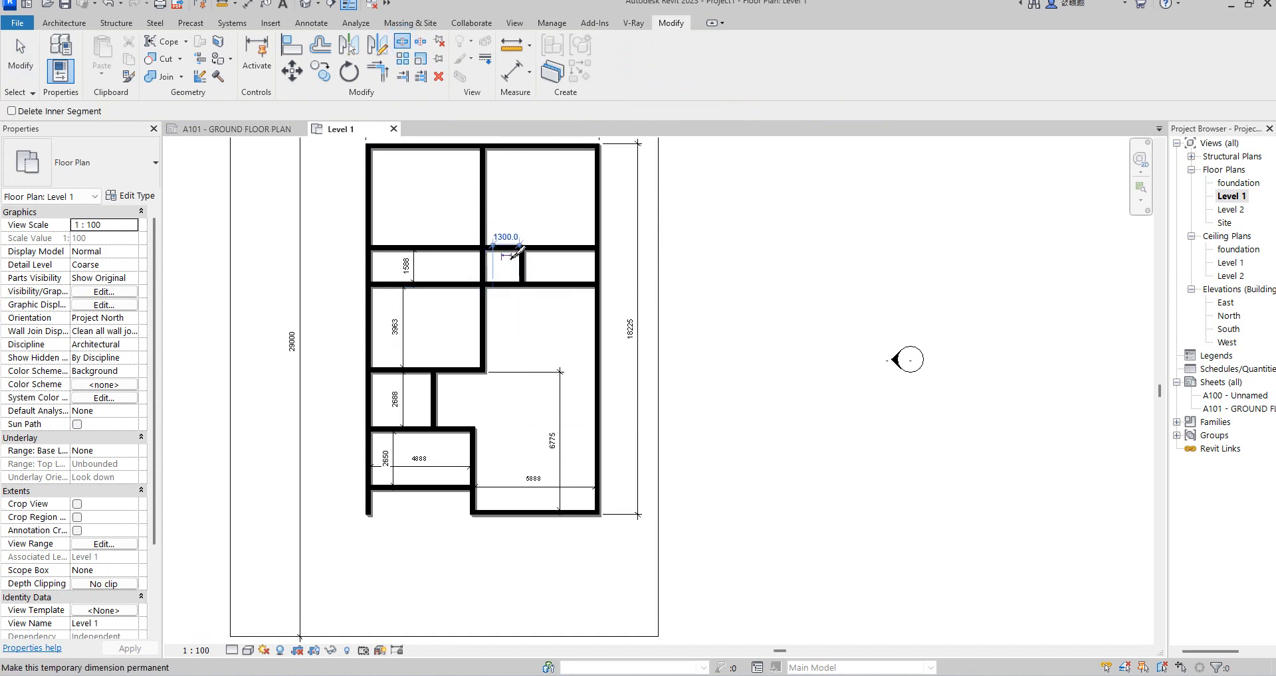
right_click(528, 173)
left_click(534, 189)
right_click(514, 175)
left_click(525, 190)
left_click(511, 284)
mouse_move(494, 285)
left_mouse_down()
mouse_move(522, 285)
mouse_move(483, 285)
left_mouse_up()
left_click(456, 286)
left_click(524, 320)
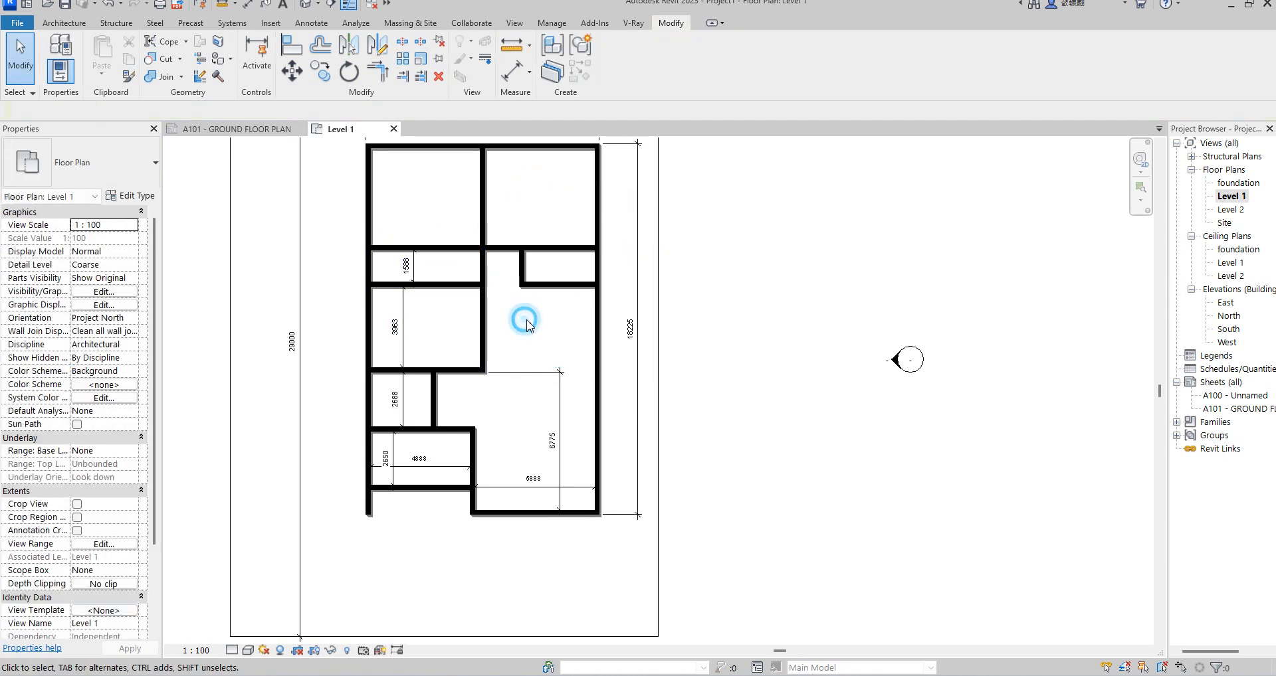
- Dimension the upper-right room's inner width and the small right room's inner length below it
left_click(512, 71)
left_click(484, 205)
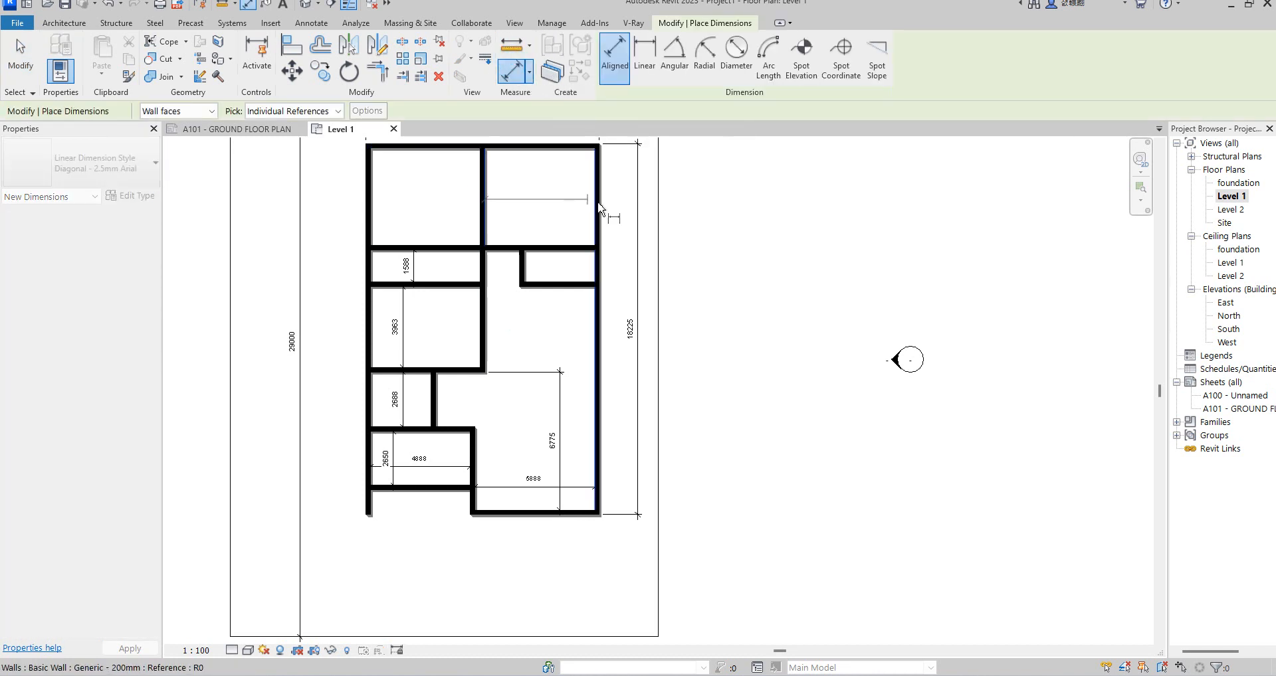
left_click(578, 186)
left_click(564, 250)
left_click(563, 286)
left_click(576, 266)
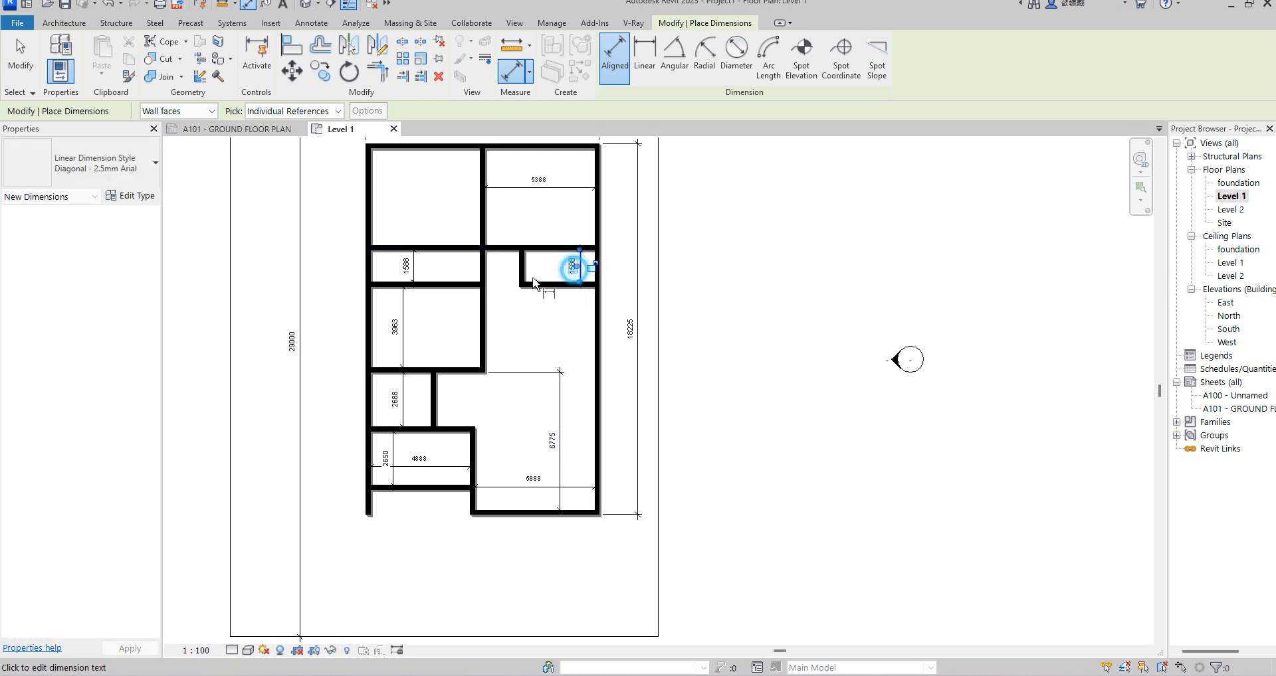
scroll(573, 265, "up", 3)
right_click(524, 307)
left_click(531, 450)
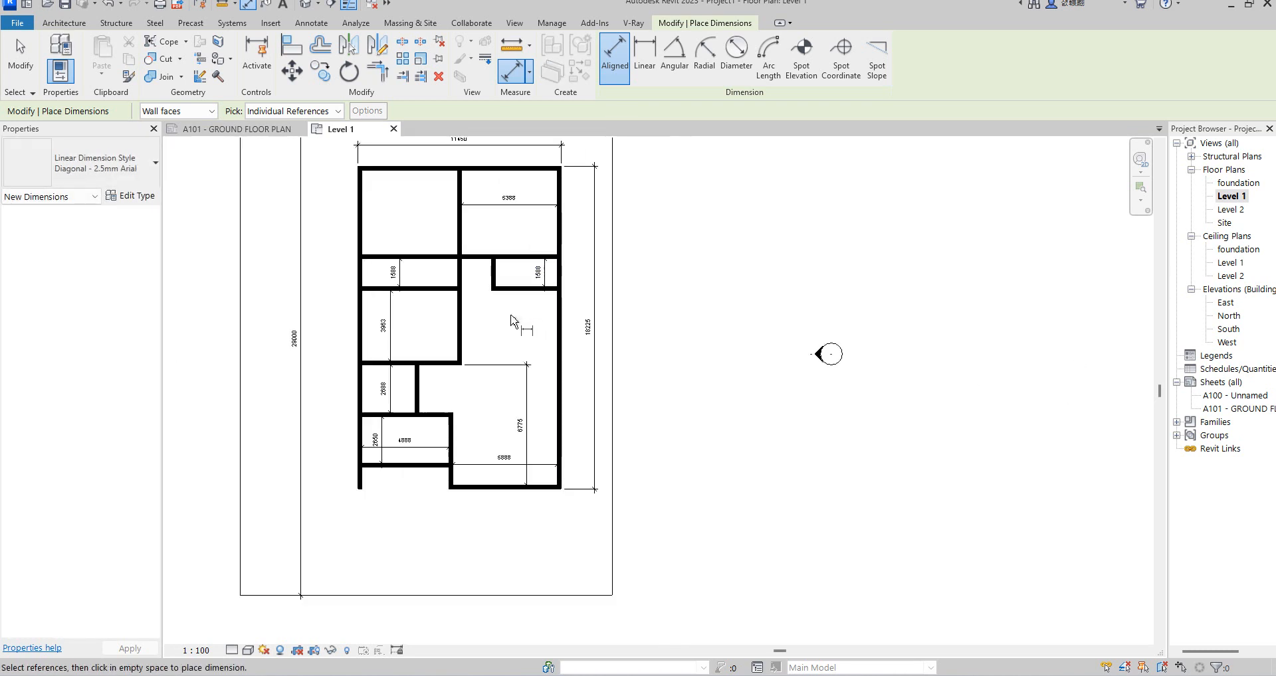
scroll(387, 364, "up", 3)
right_click(435, 325)
left_click(471, 336)
- Shorten the central vertical wall from its lower end to a length of 3400 mm, opening up the left middle room
scroll(512, 305, "down", 4)
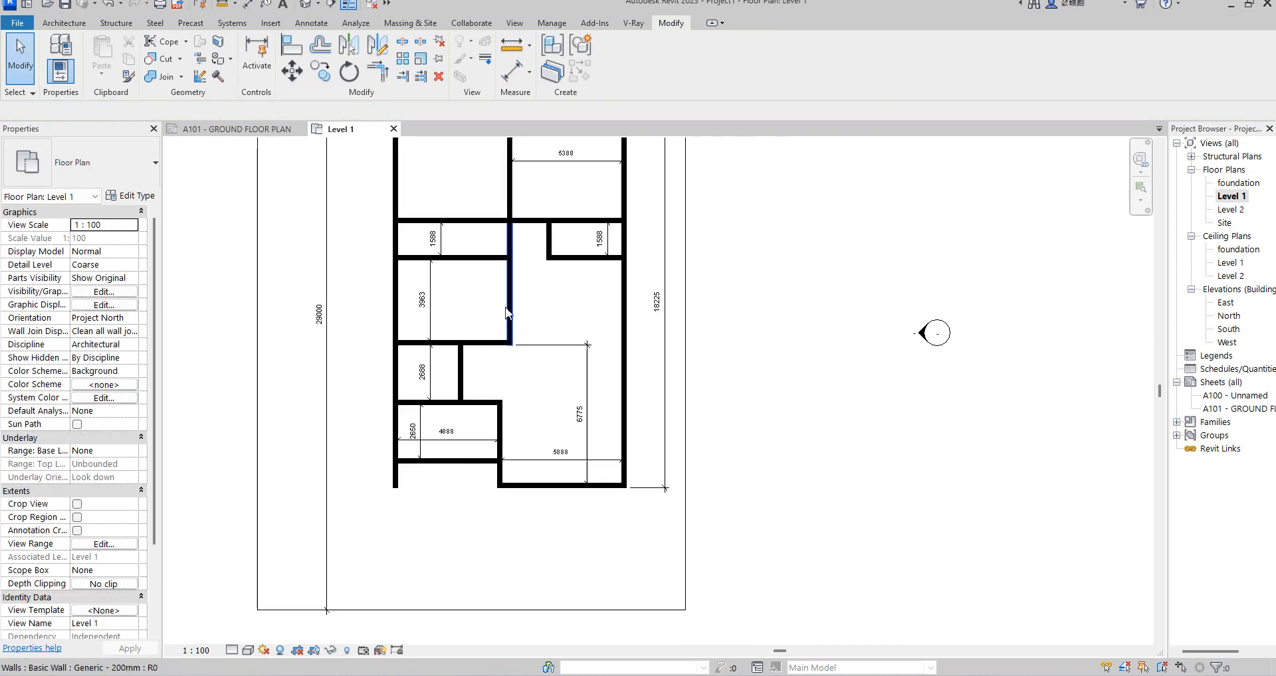
left_click(511, 313)
scroll(516, 325, "up", 3)
left_click_drag(503, 344, 506, 275)
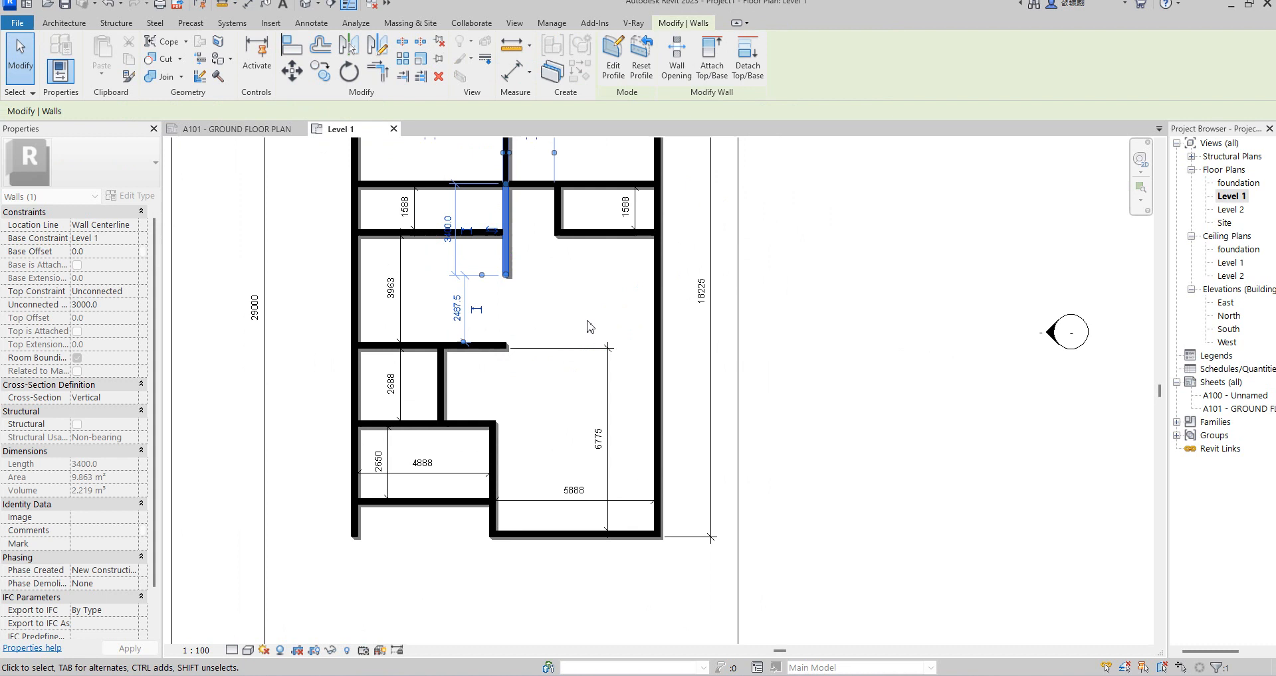
- Draw a short Generic - 200mm wall stub upward from the right end of the left middle room's lower wall
left_click(502, 351)
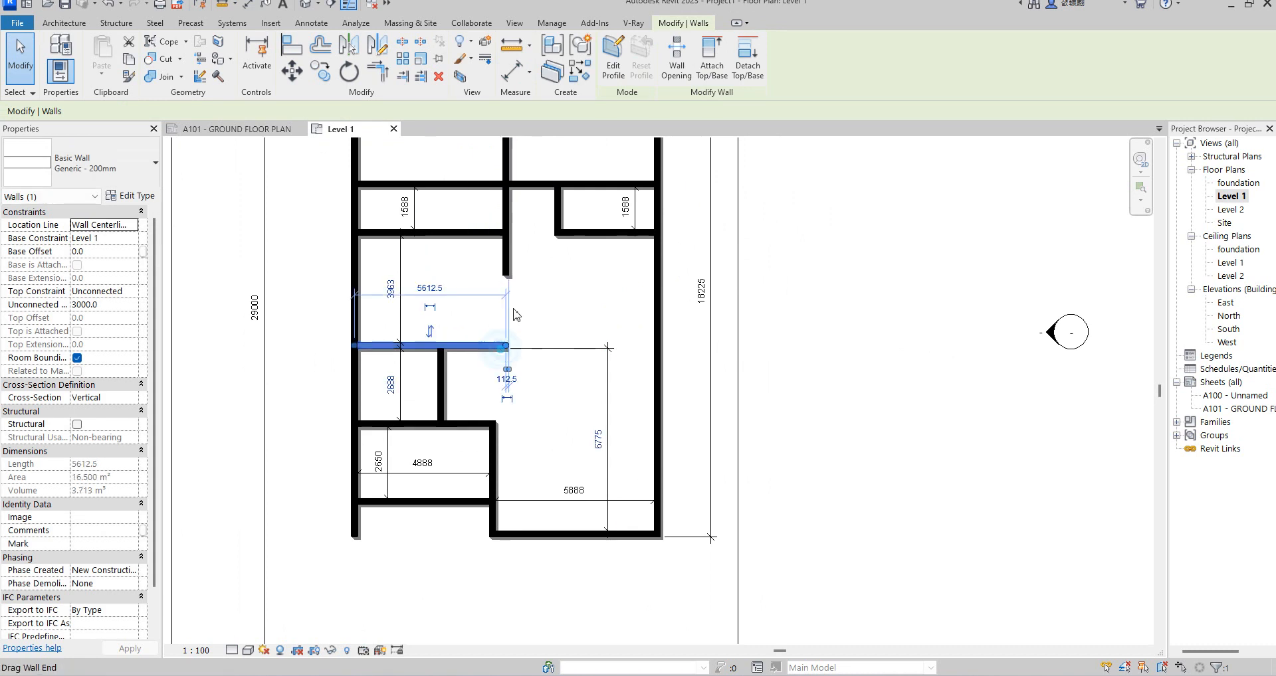
left_click(586, 80)
left_click(507, 343)
left_click(505, 320)
right_click(545, 268)
left_click(588, 280)
right_click(578, 275)
left_click(609, 286)
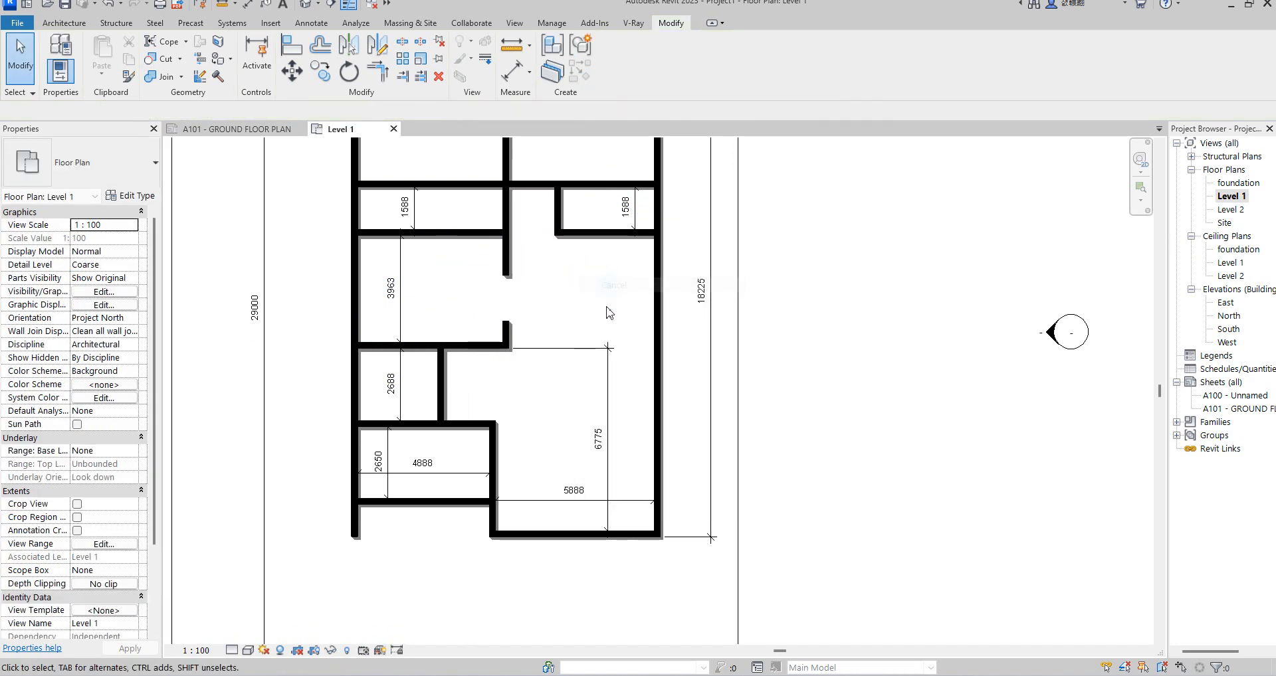
- Dimension the upper-left room's inner length between its upper and lower wall faces
scroll(525, 342, "down", 2)
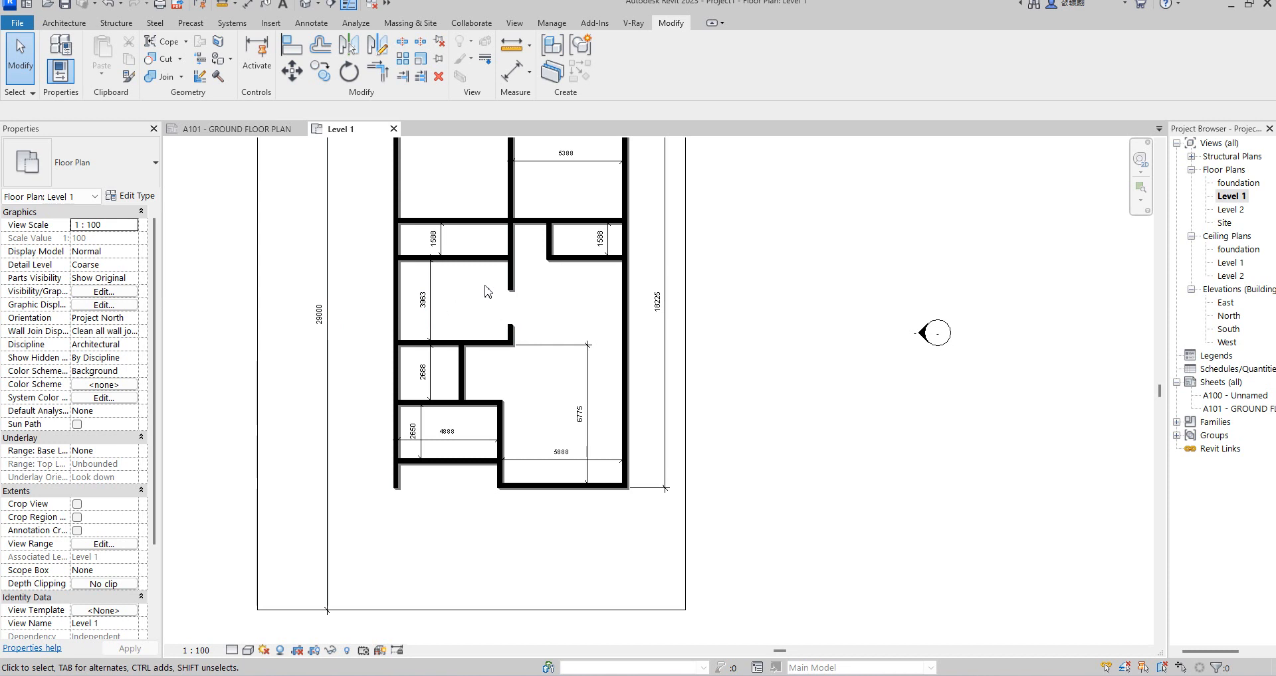
scroll(485, 290, "up", 2)
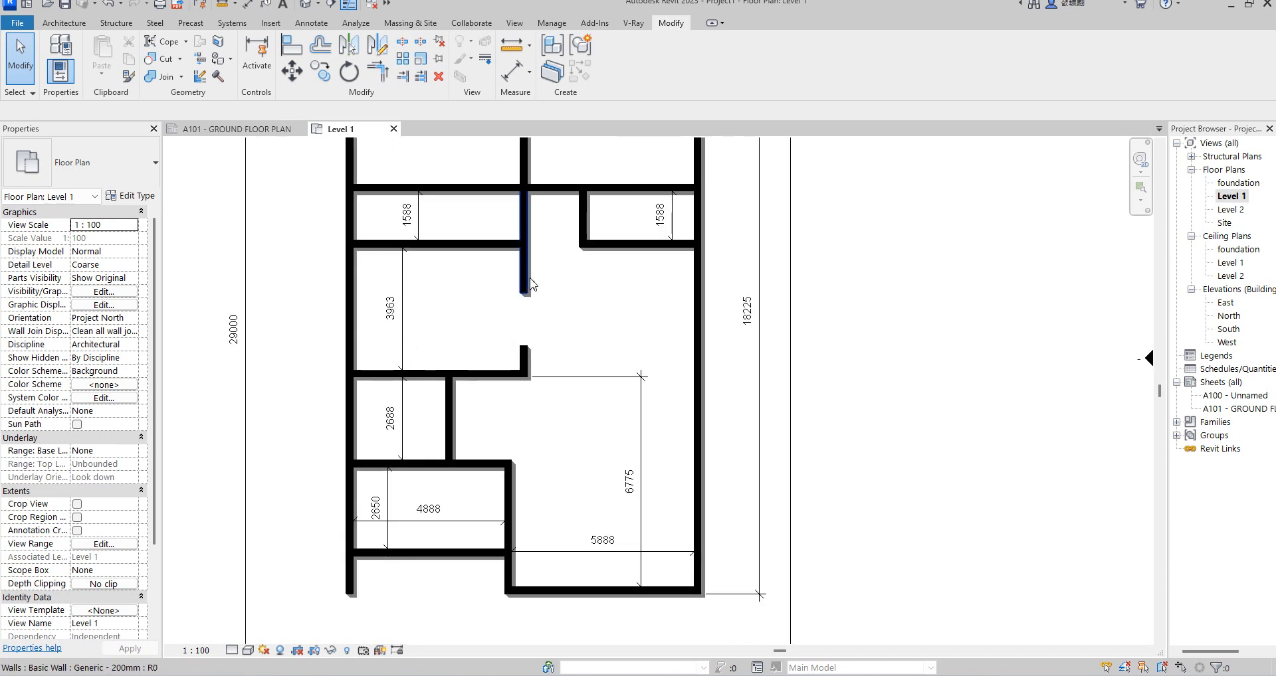
scroll(530, 282, "down", 2)
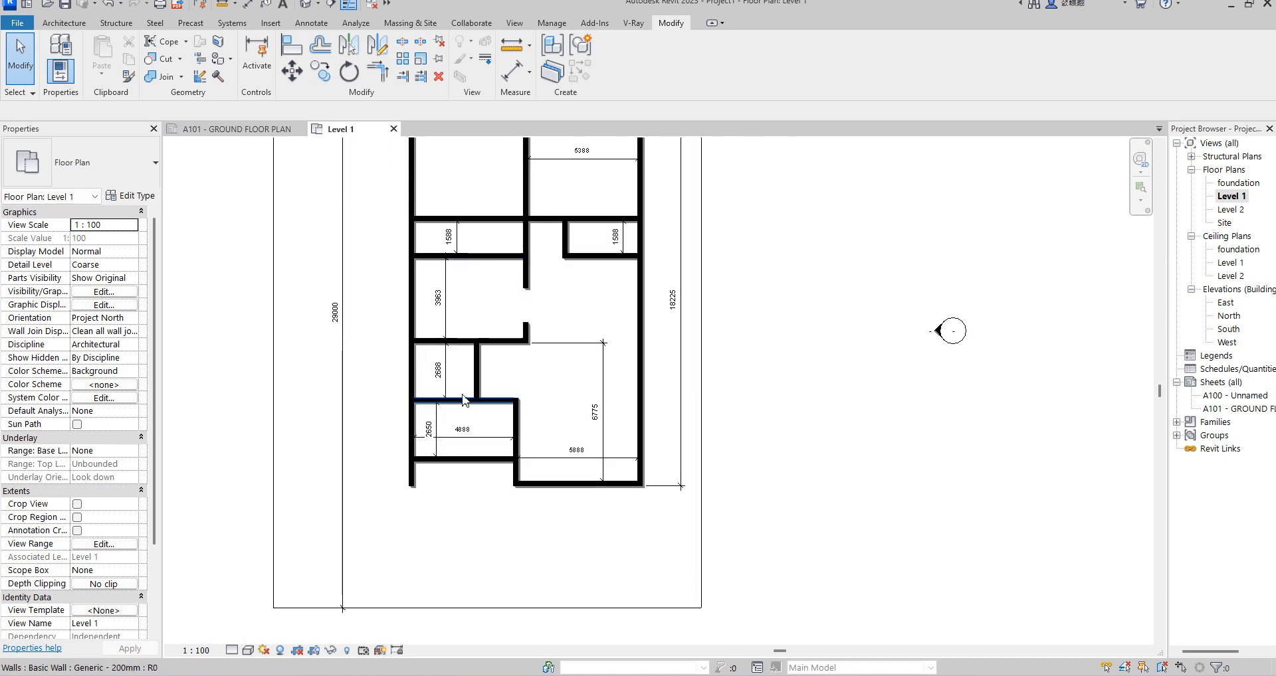
scroll(535, 374, "down", 2)
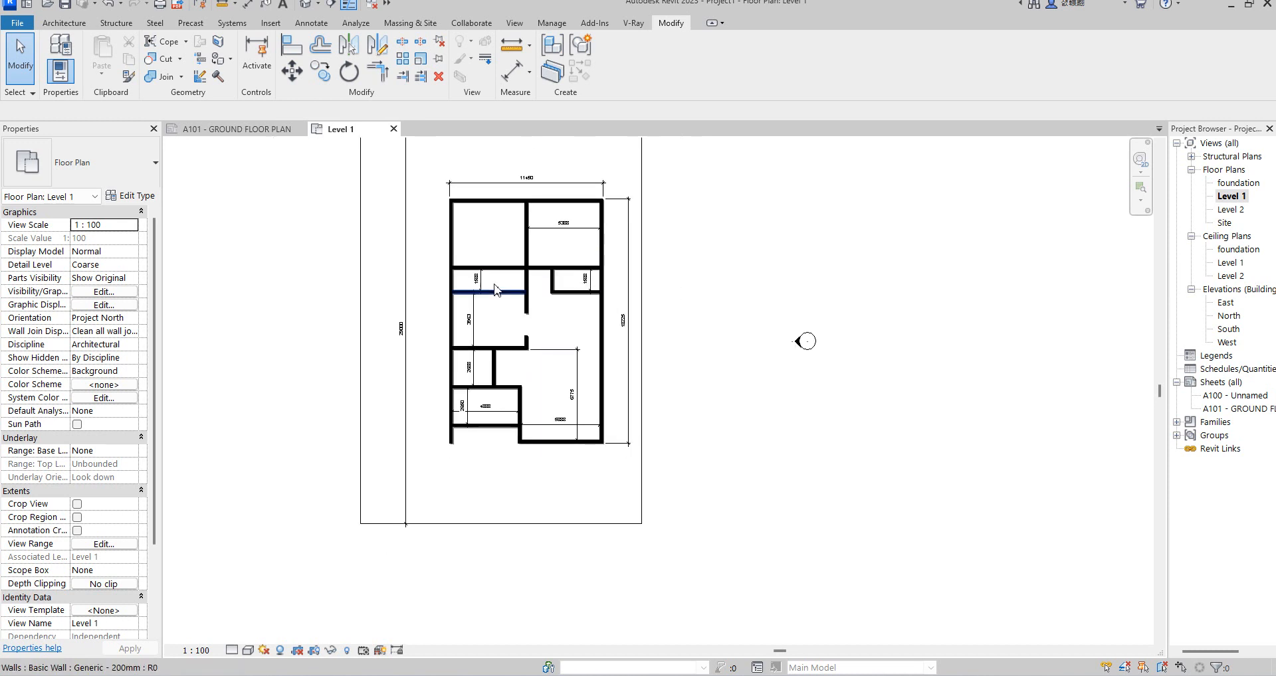
scroll(491, 287, "up", 2)
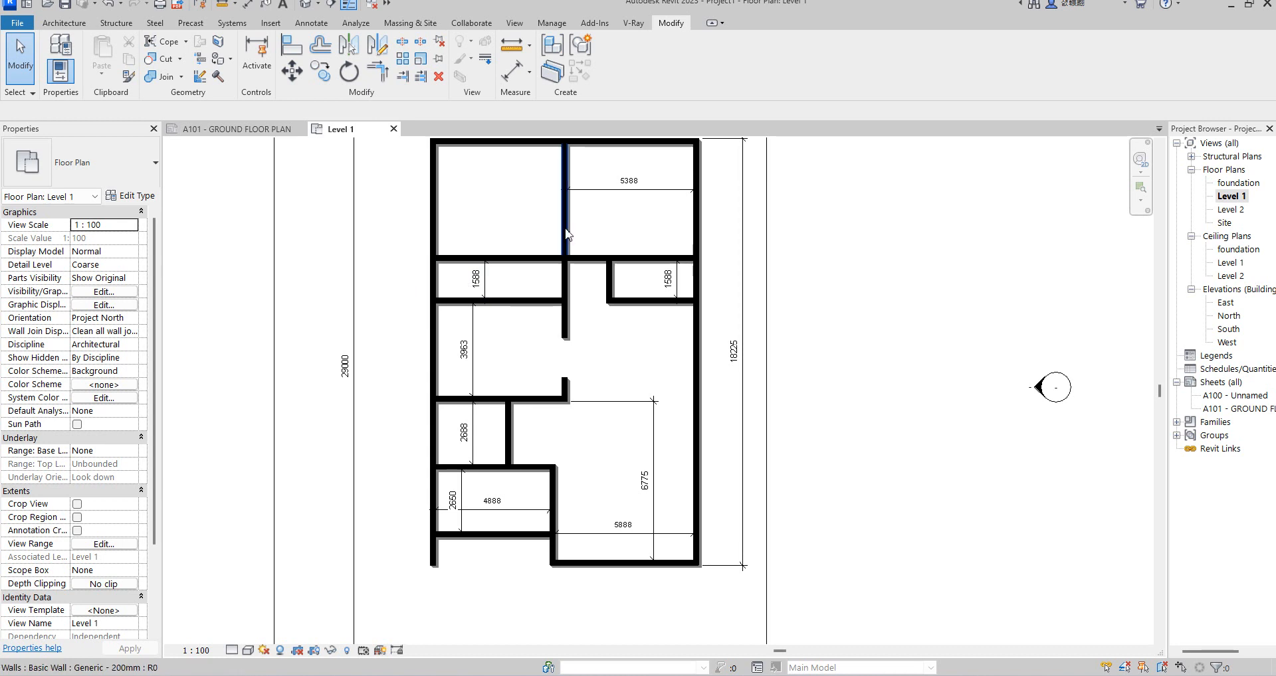
left_click(513, 70)
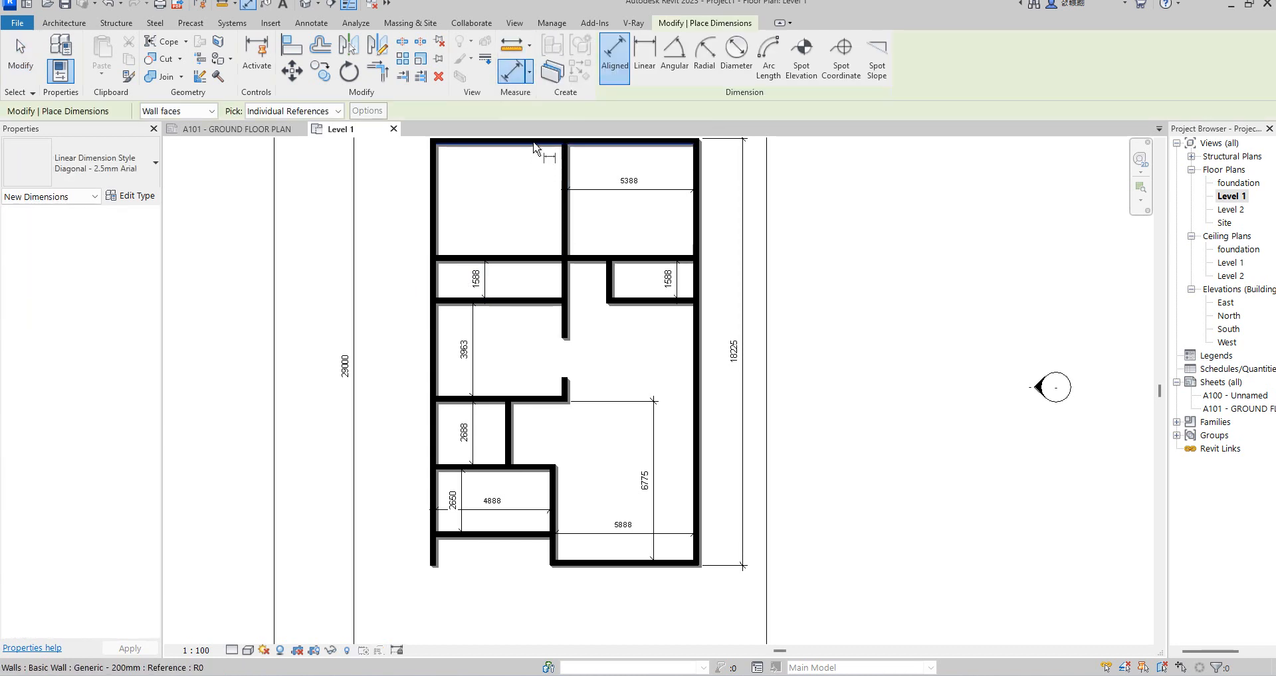
left_click(534, 142)
left_click(527, 198)
right_click(467, 182)
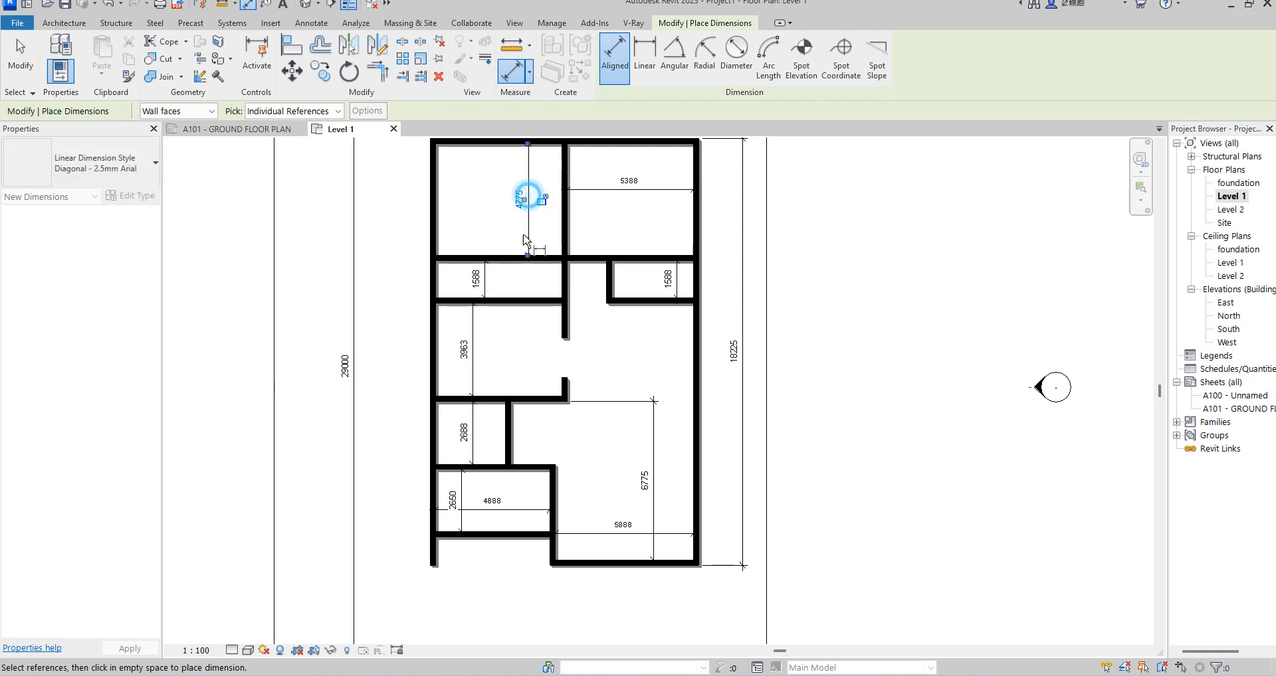
- Draw a horizontal Generic - 200mm wall across the upper-left room, about 1200 mm above the room's lower wall
left_click(503, 193)
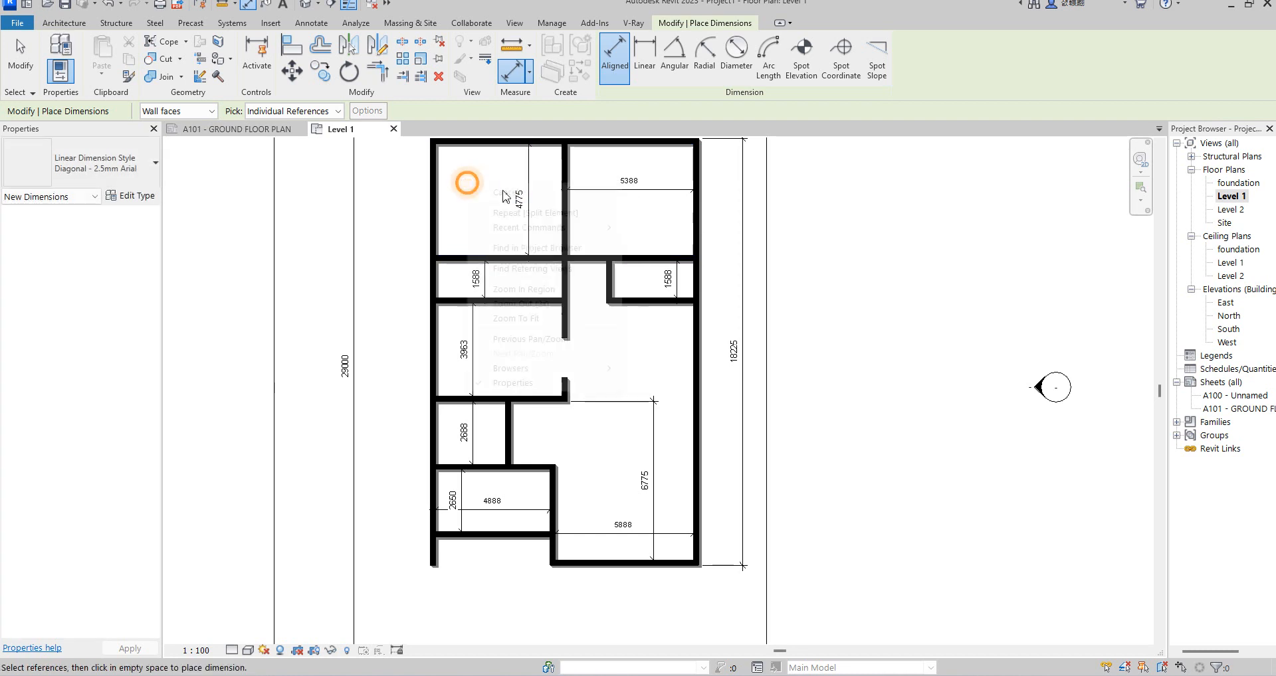
right_click(465, 204)
left_click(522, 221)
left_click(561, 240)
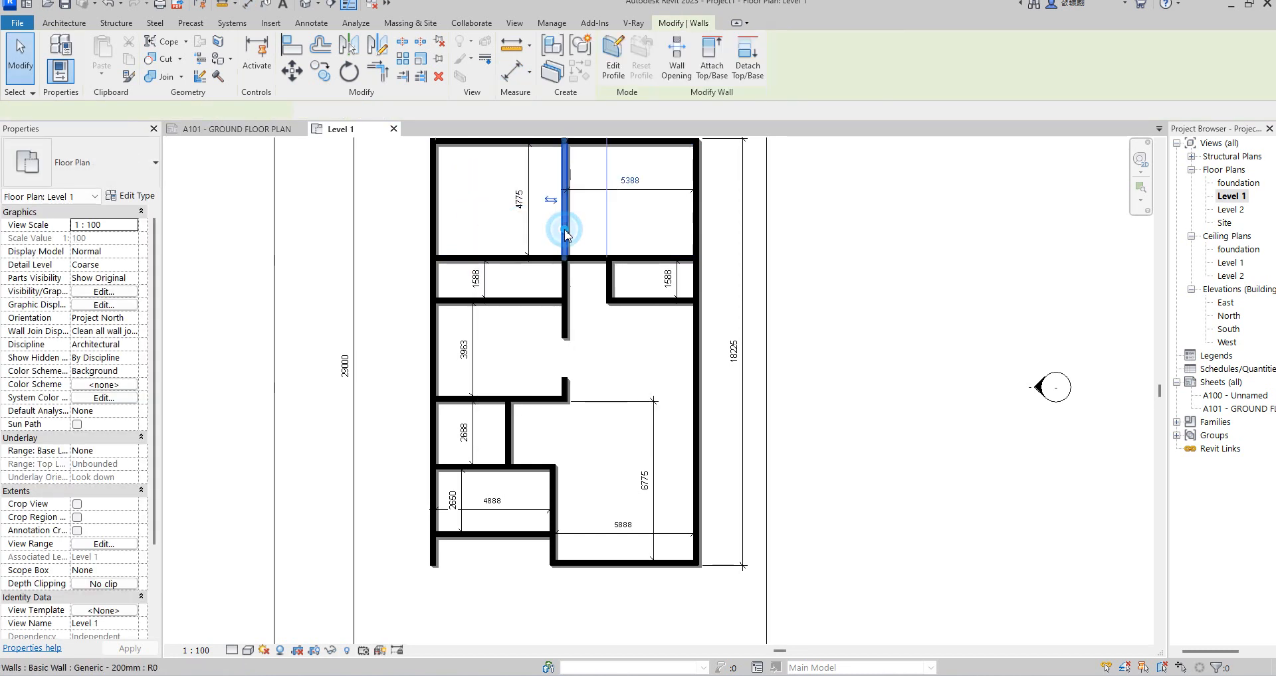
left_click(579, 69)
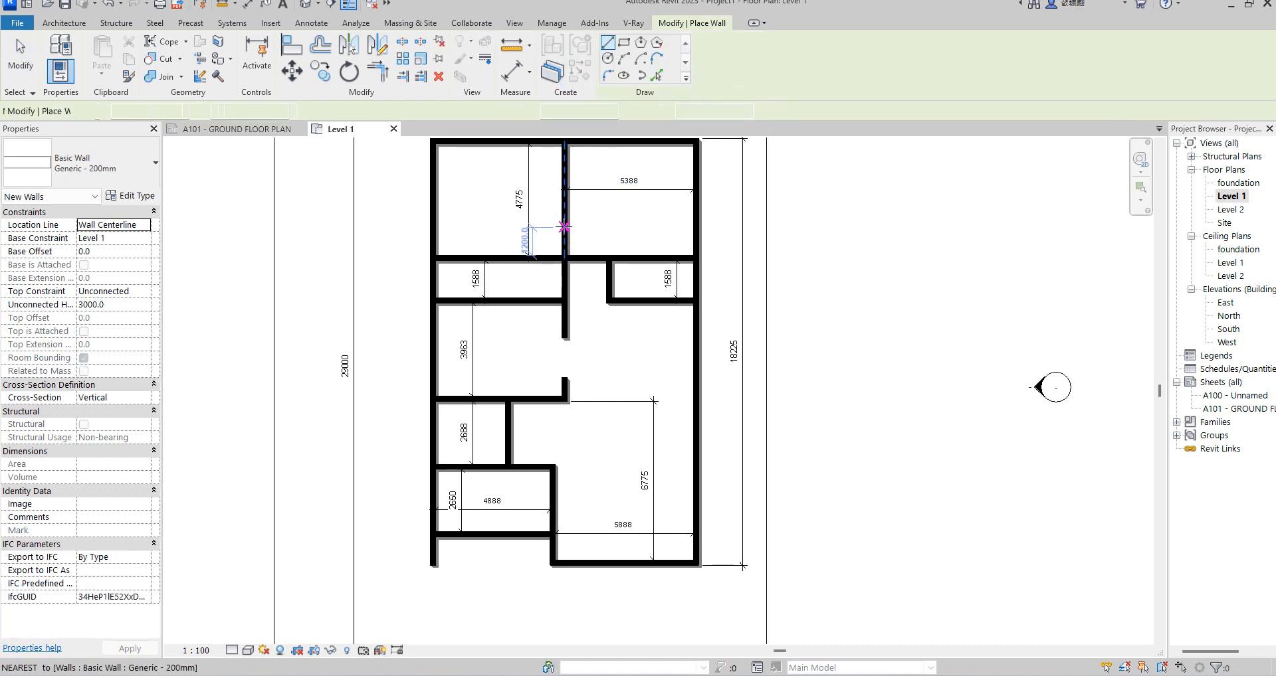
left_click(563, 226)
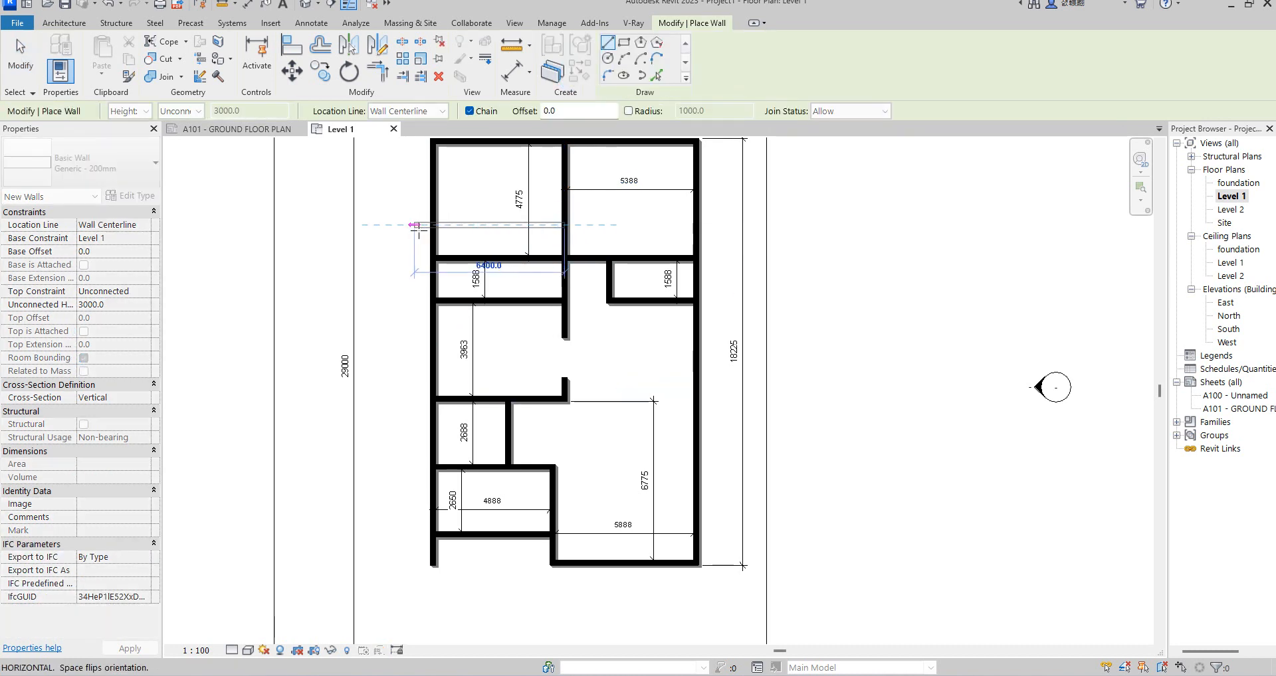
left_click(435, 226)
right_click(487, 197)
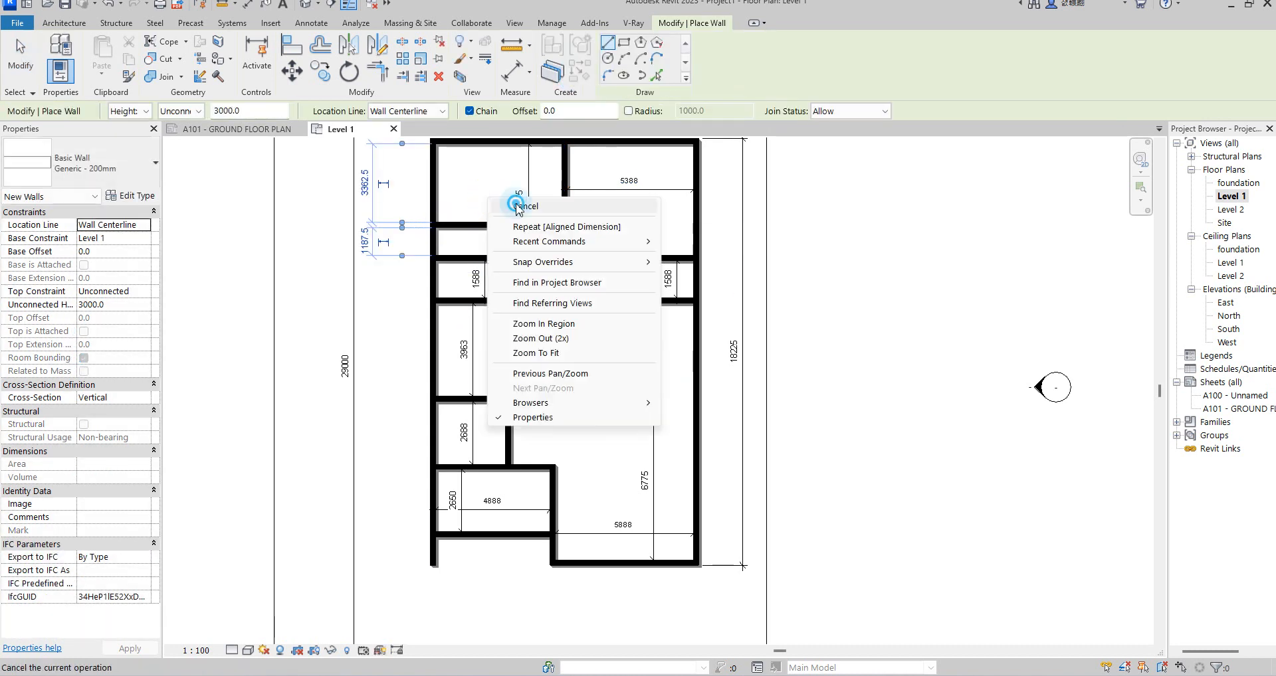
right_click(457, 203)
left_click(519, 213)
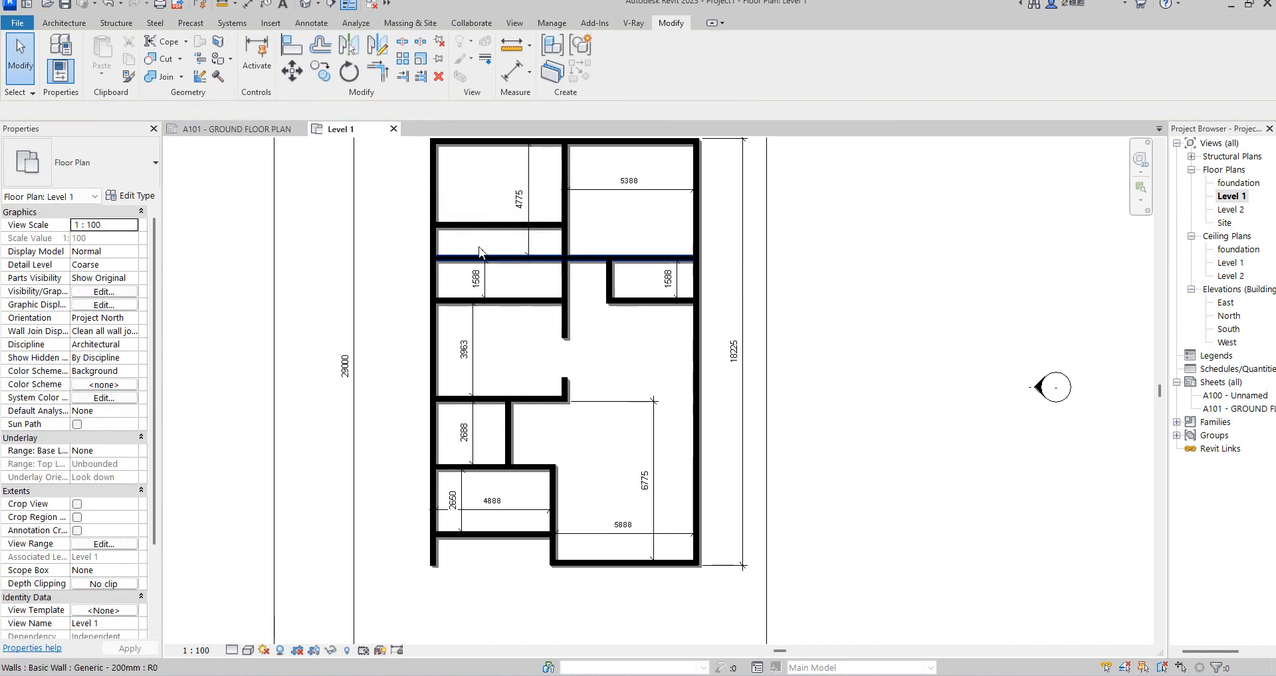
- Edit the witness lines of the upper-left room's length dimension to include the upper face of the new dividing wall
scroll(465, 233, "up", 1)
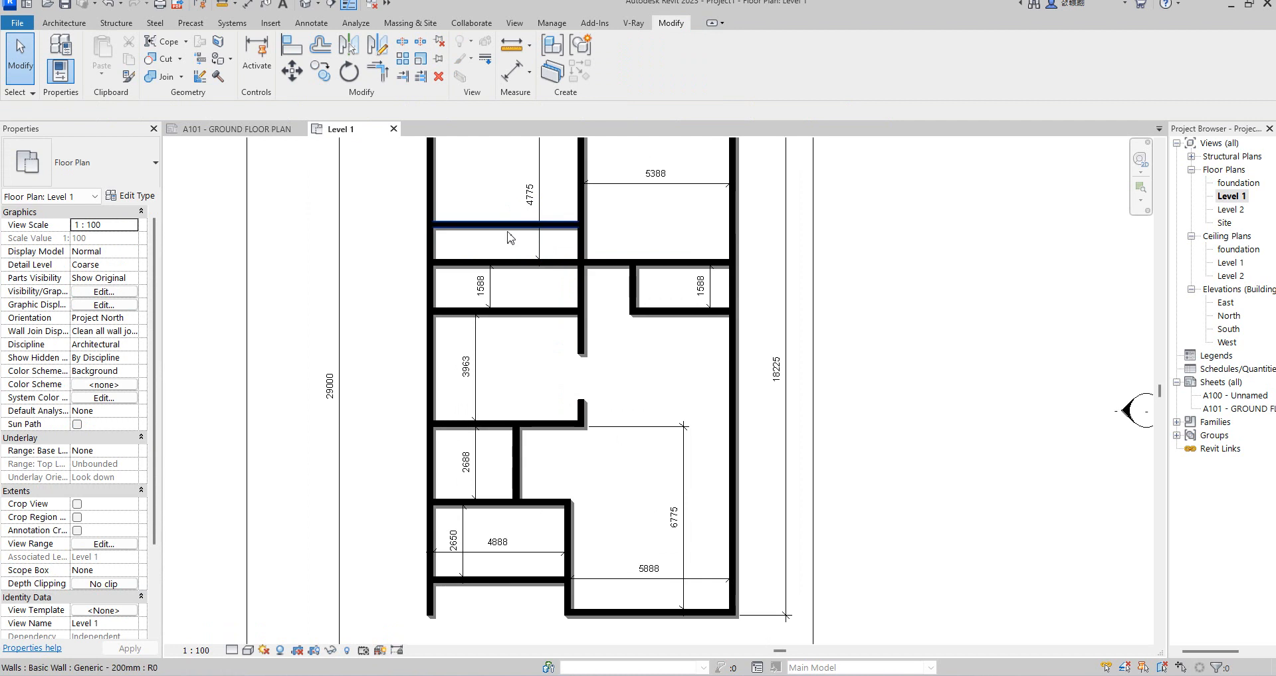
left_click(538, 251)
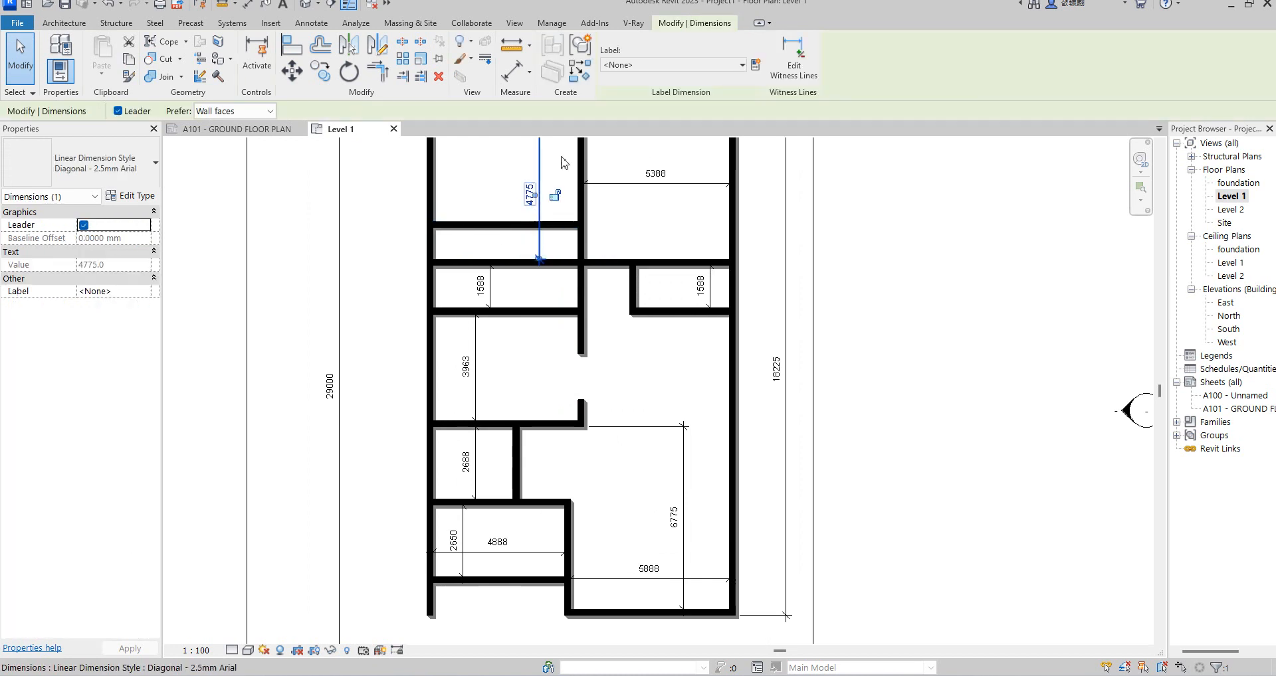
left_click(791, 76)
left_click(554, 225)
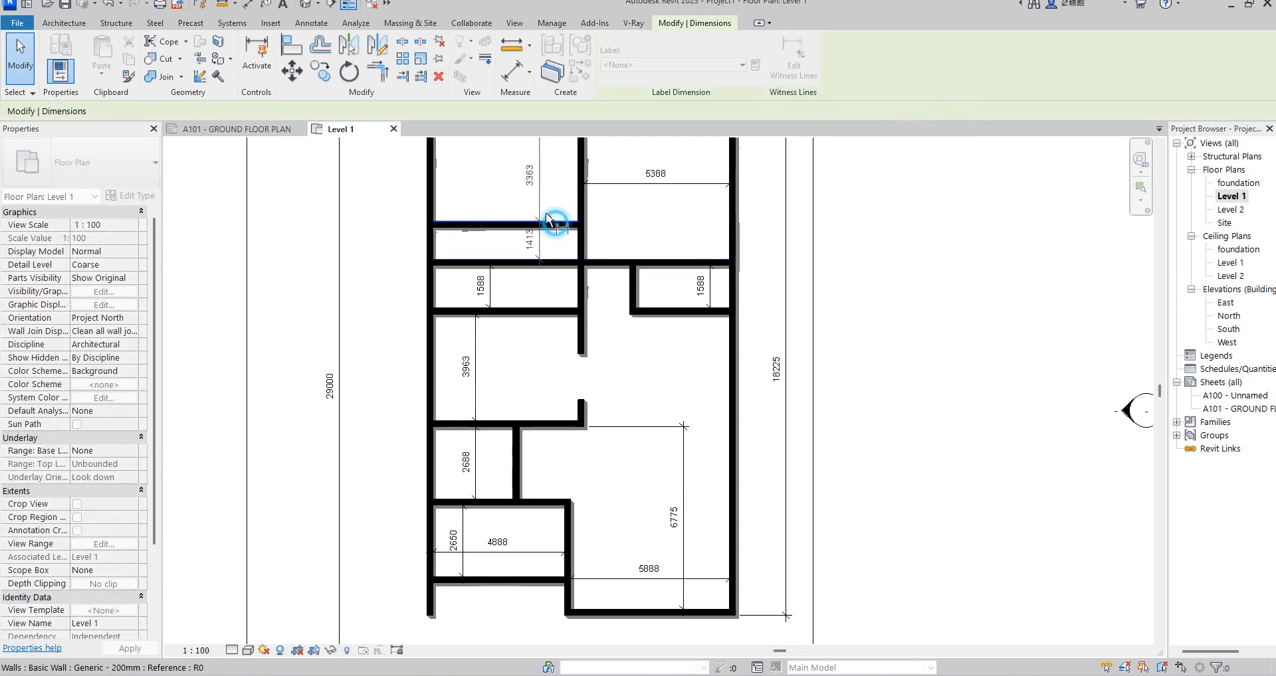
scroll(540, 191, "up", 2)
left_click(541, 191)
- Add a witness line at the dividing wall's lower face so the upper-left dimension string also measures the wall thickness
left_click(522, 250)
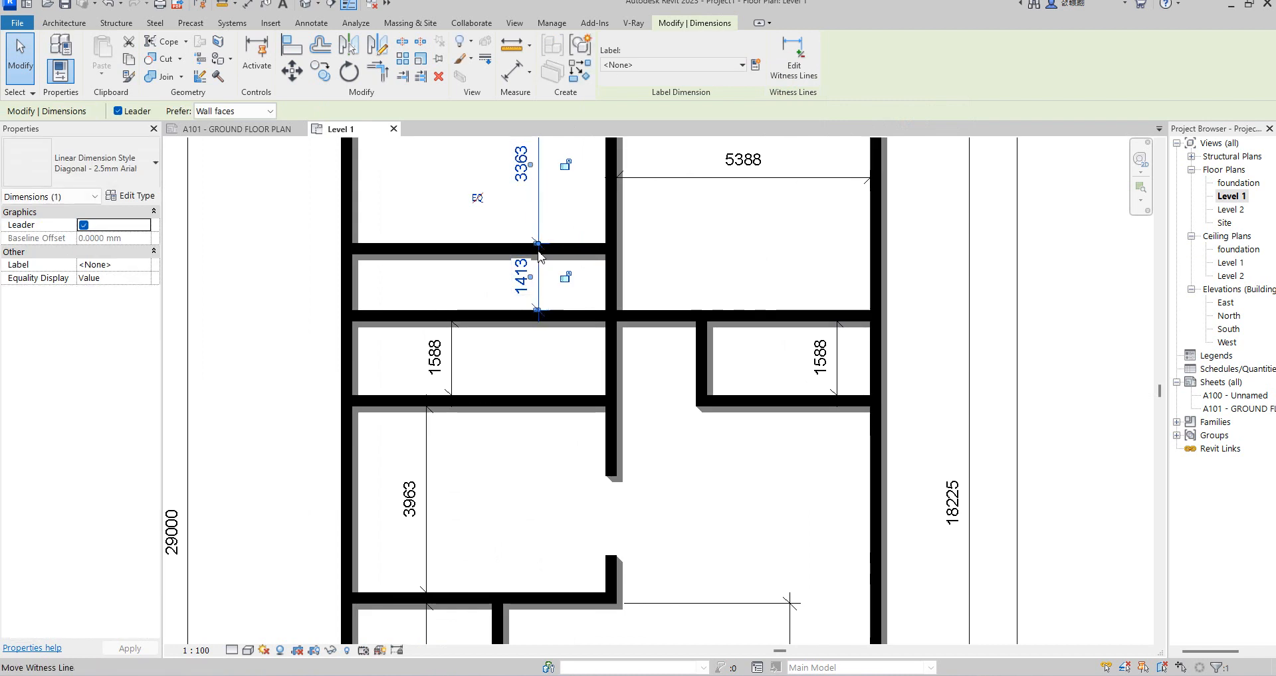
scroll(535, 255, "up", 1)
left_click(797, 69)
left_click(569, 259)
scroll(558, 276, "up", 2)
left_click(558, 292)
scroll(579, 220, "down", 3)
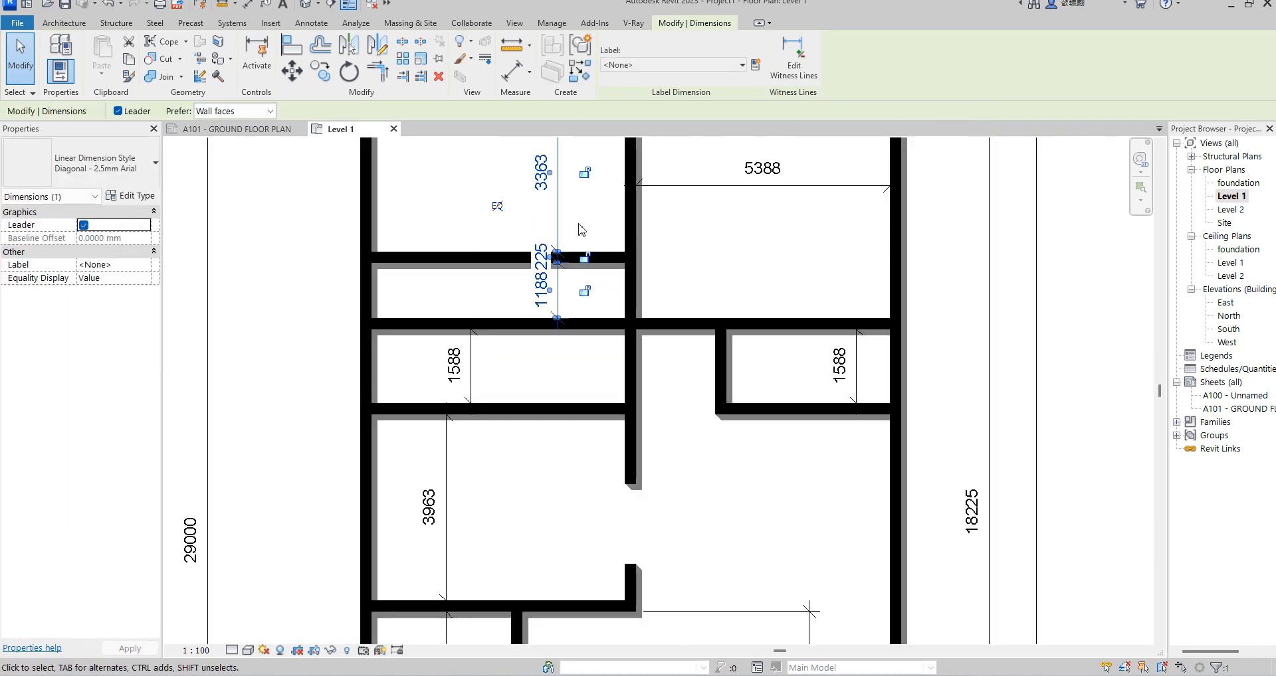
right_click(582, 223)
left_click(613, 231)
right_click(589, 205)
left_click(611, 219)
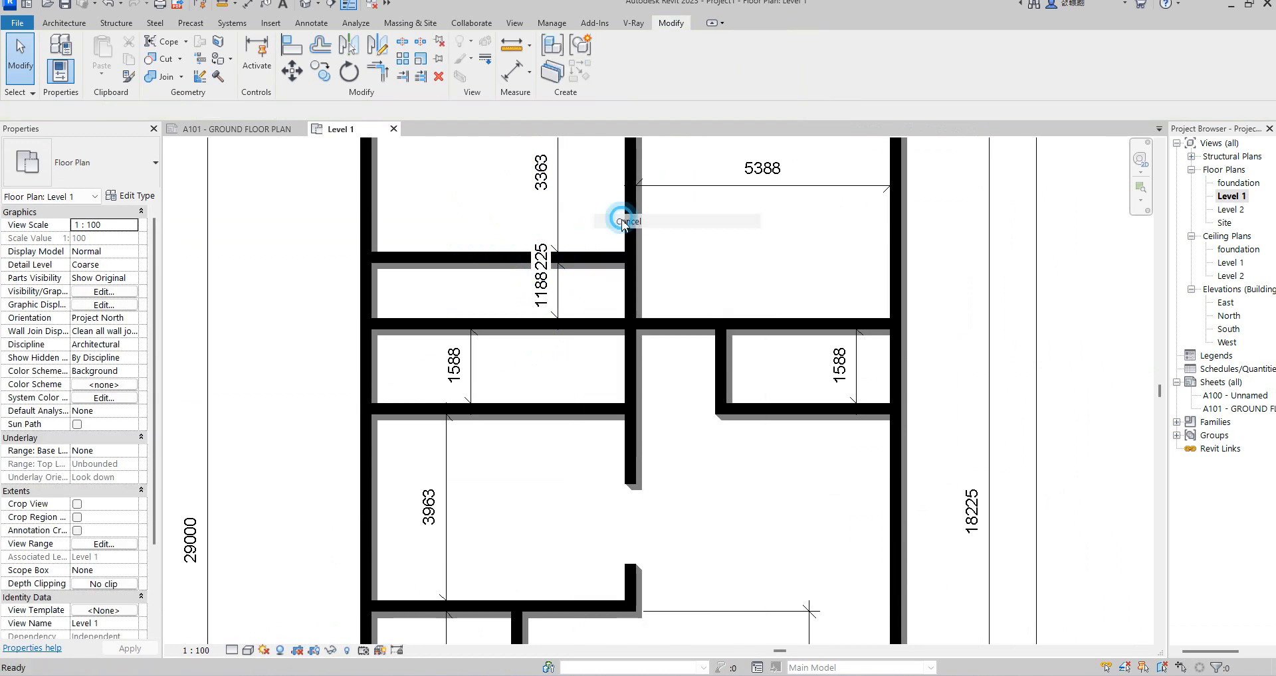
- Dimension the upper-right room's inner length between its upper and lower wall faces
scroll(628, 269, "down", 3)
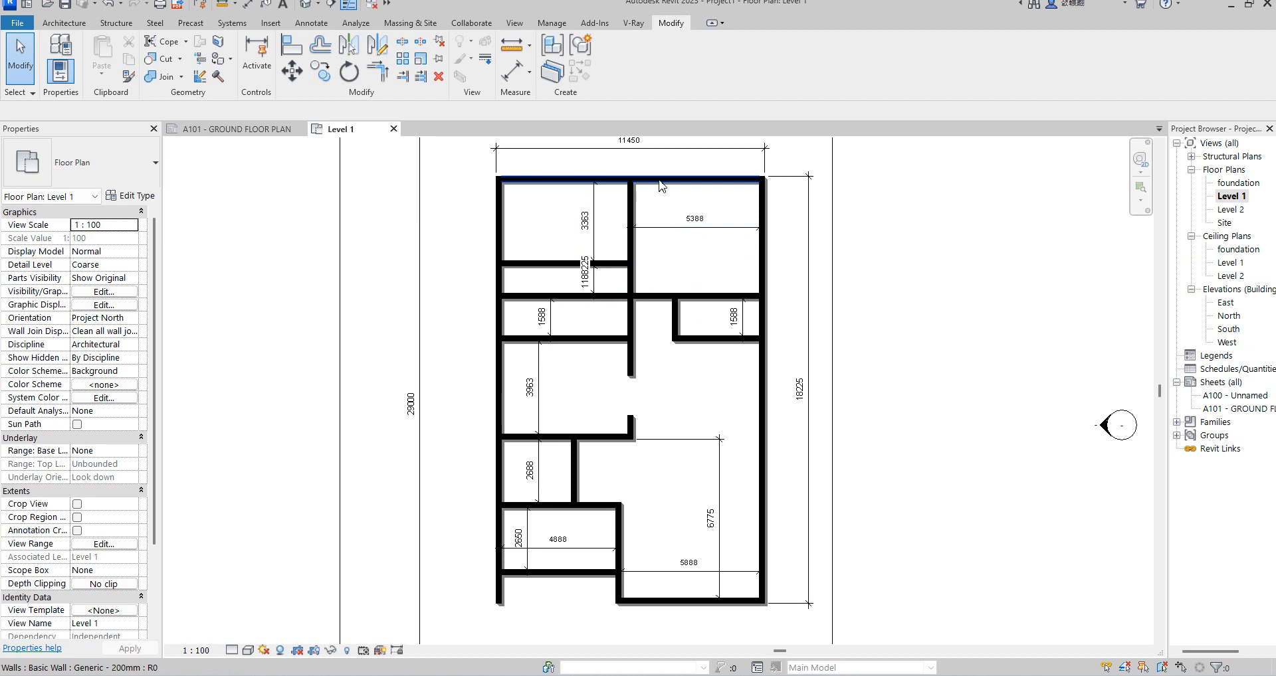
left_click(511, 71)
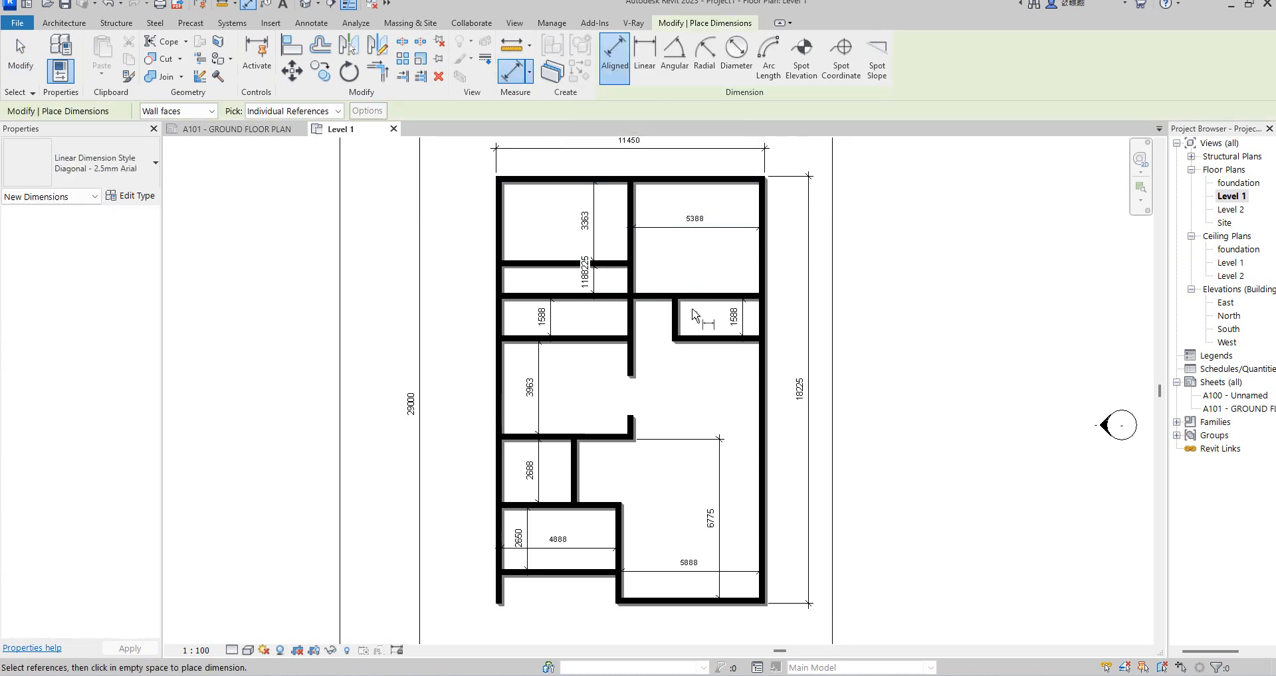
left_click(674, 293)
left_click(672, 181)
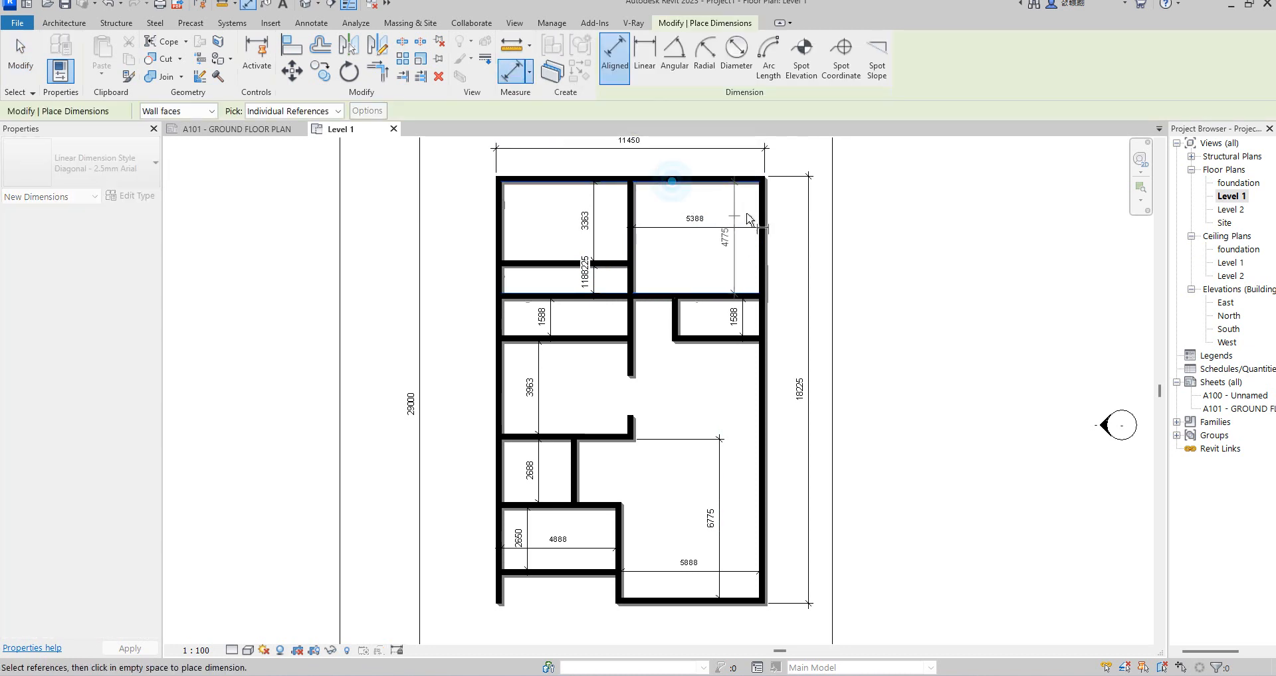
left_click(751, 219)
right_click(805, 207)
left_click(872, 213)
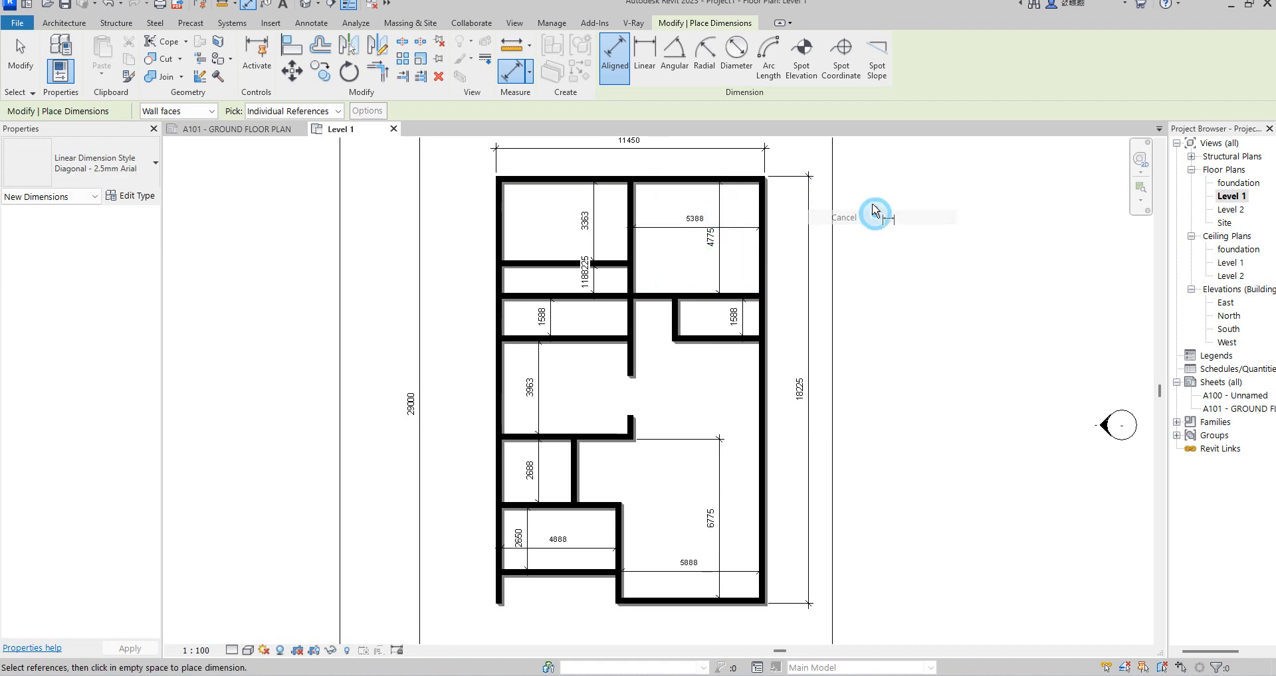
right_click(872, 213)
left_click(933, 217)
- Move the building's top exterior wall by setting the upper-left room's inner length above the dividing wall to 3000 mm
left_click(743, 181)
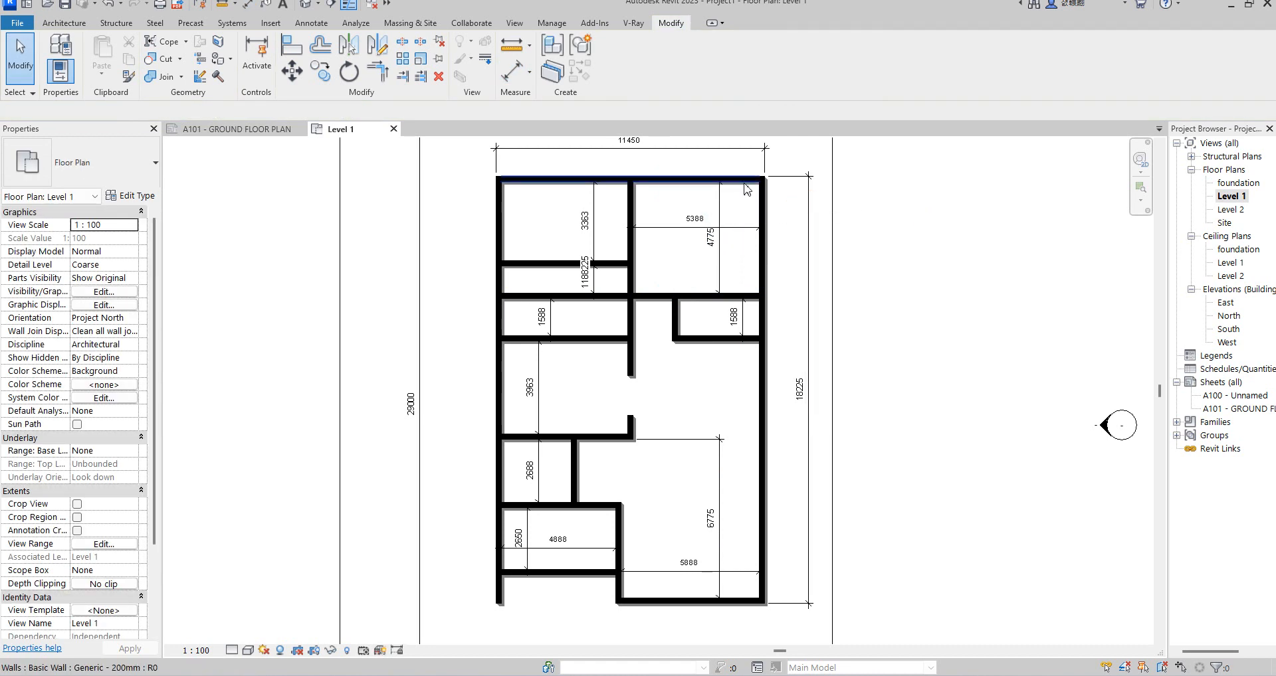
left_click(711, 238)
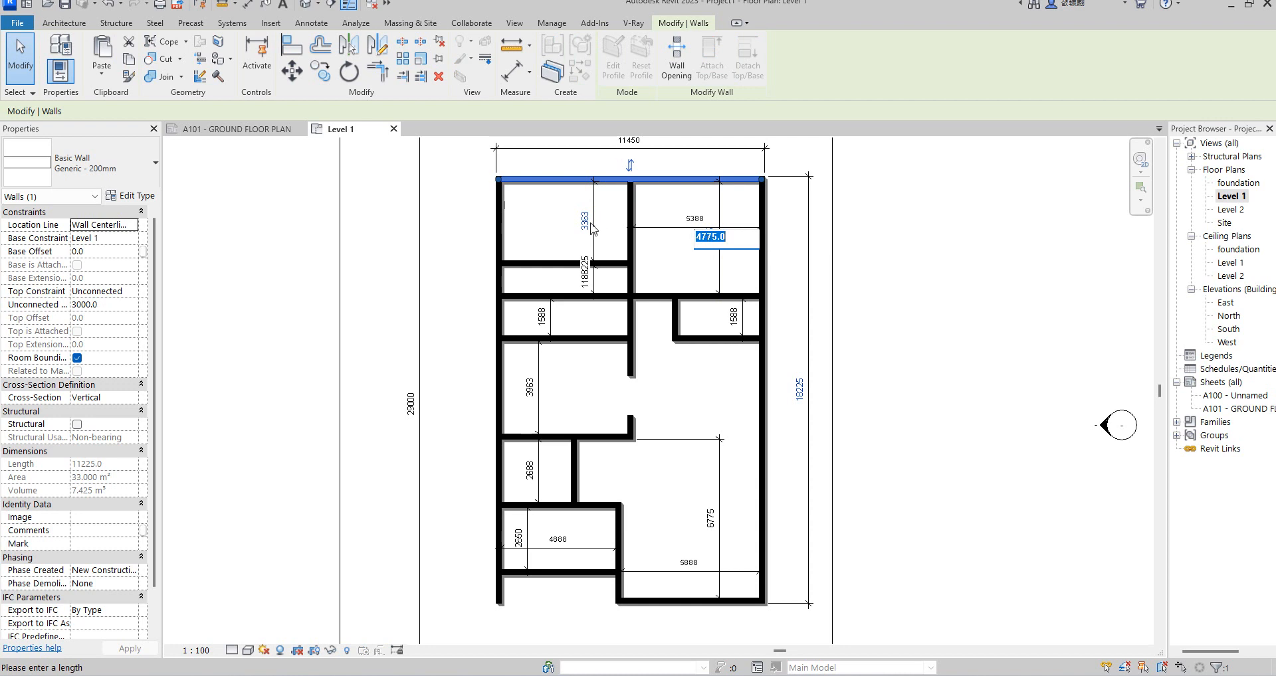
left_click(586, 222)
left_click(589, 226)
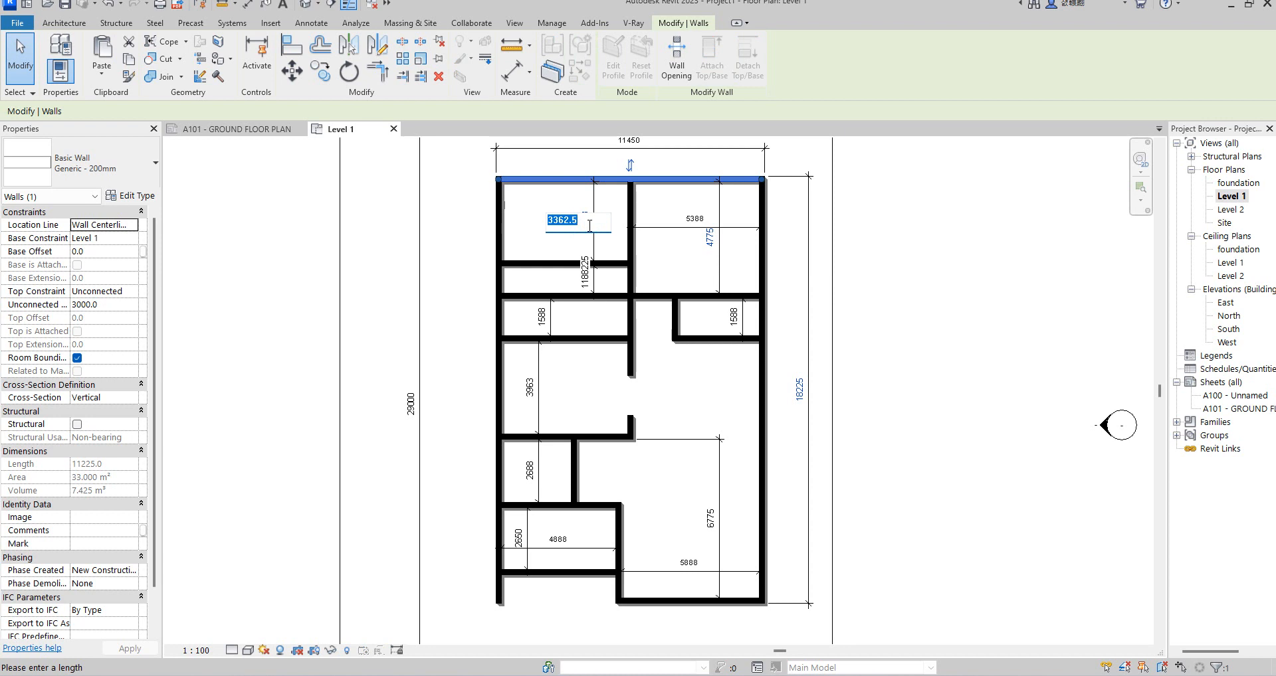
key("Return")
left_click(672, 274)
scroll(674, 279, "down", 3)
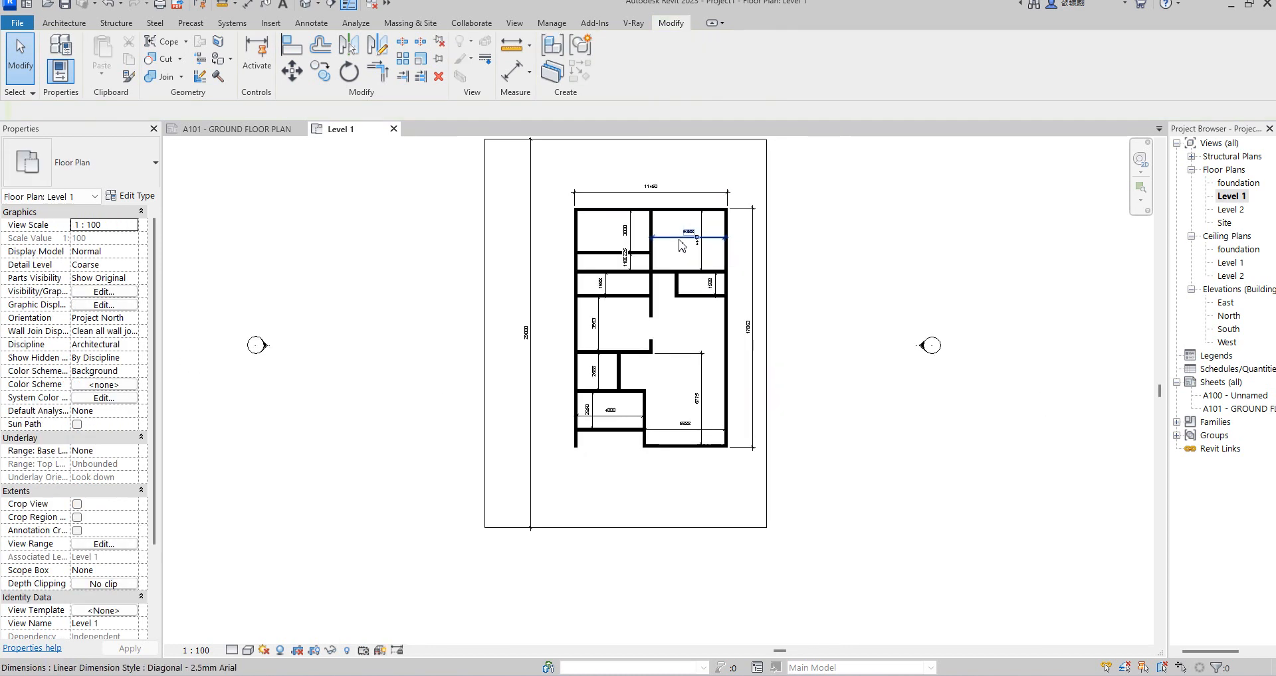
scroll(689, 316, "up", 3)
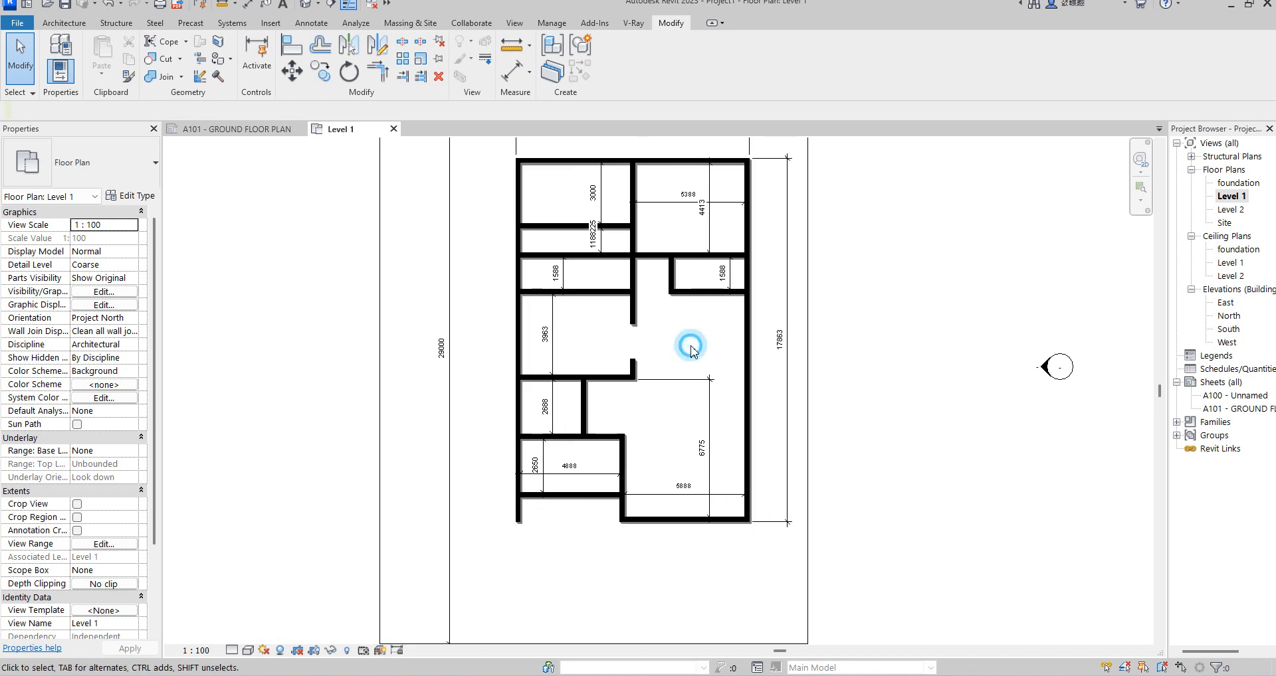
scroll(689, 266, "down", 4)
scroll(689, 438, "up", 2)
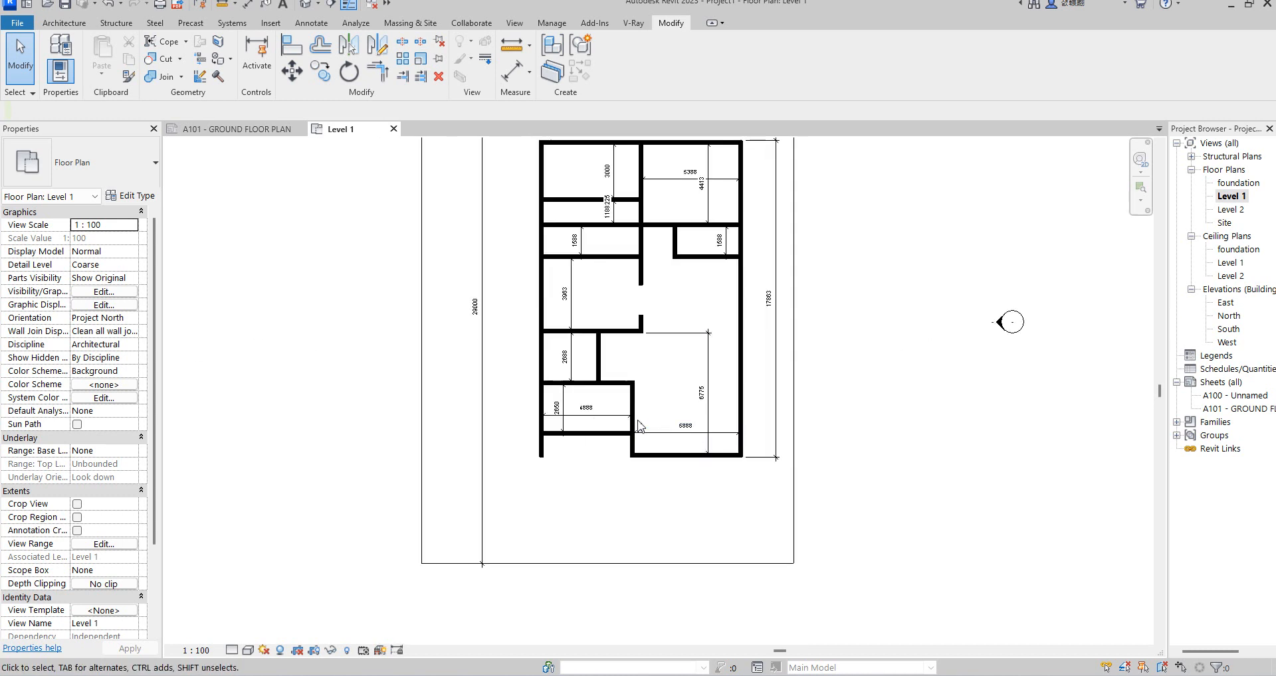
scroll(665, 335, "down", 3)
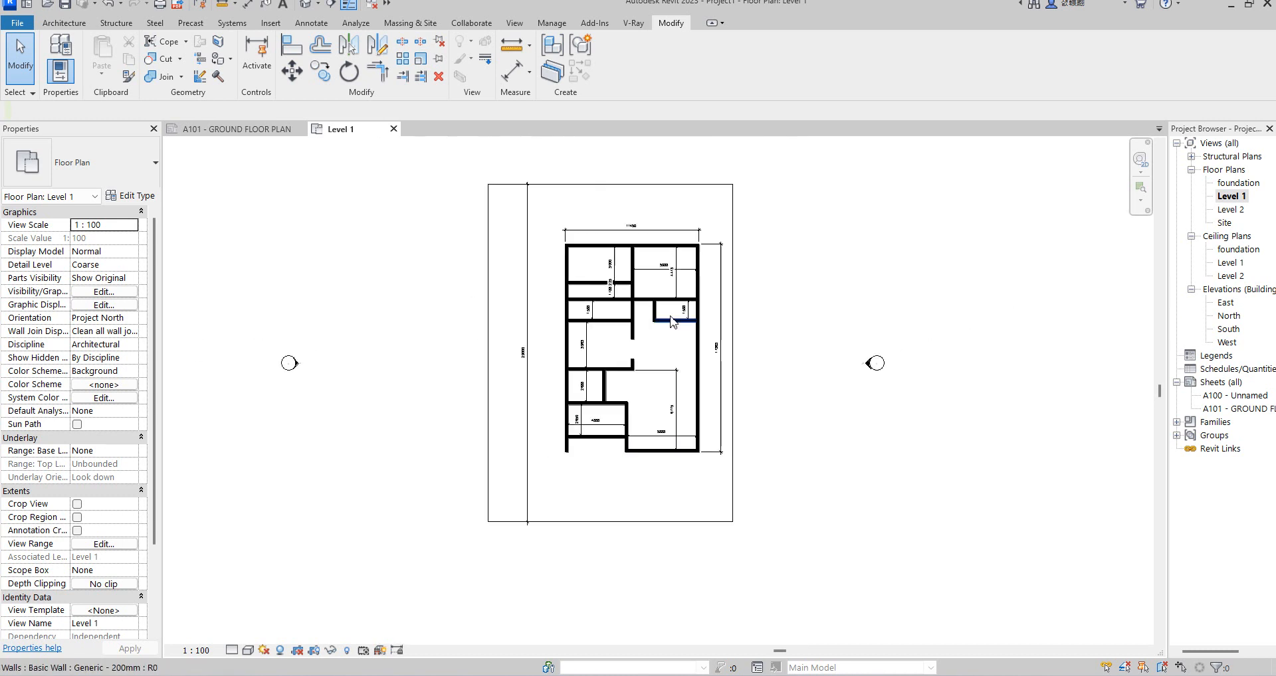
scroll(538, 368, "up", 4)
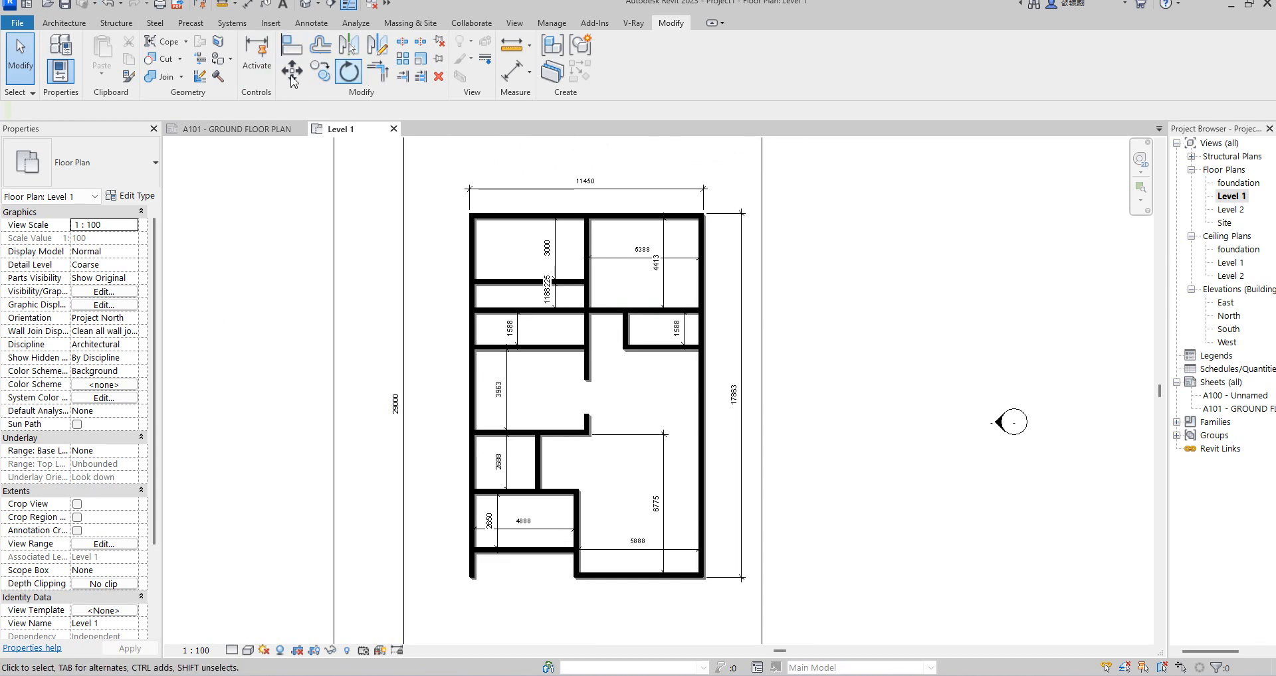
- Create a Generic 150mm floor on Level 1 with a rectangular boundary along the building's outer wall faces, including the open lower-left corner
left_click(62, 24)
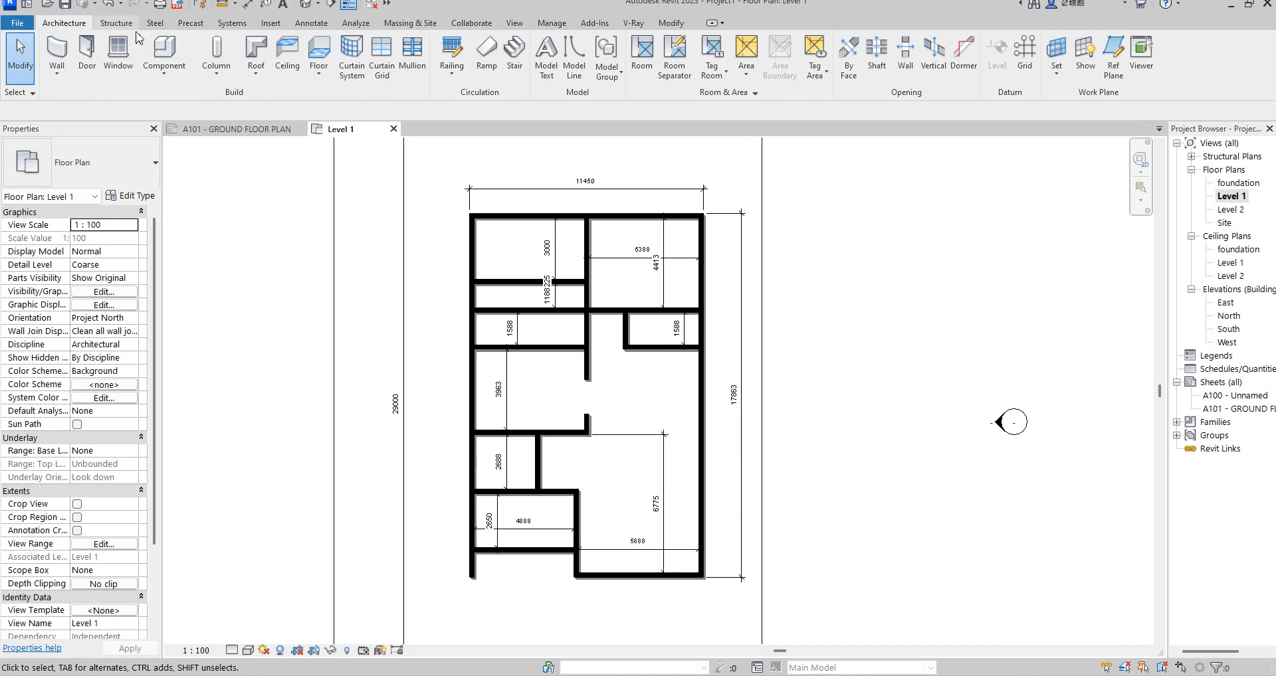
left_click(319, 73)
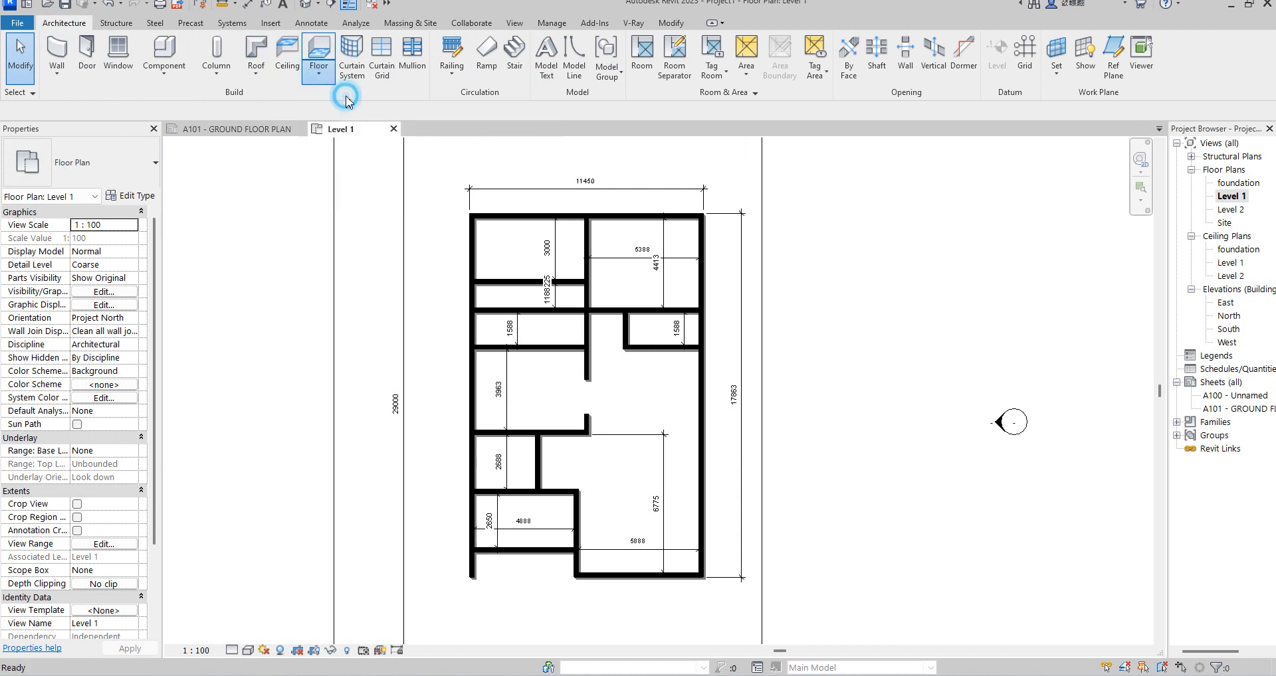
left_click(347, 101)
left_click(730, 44)
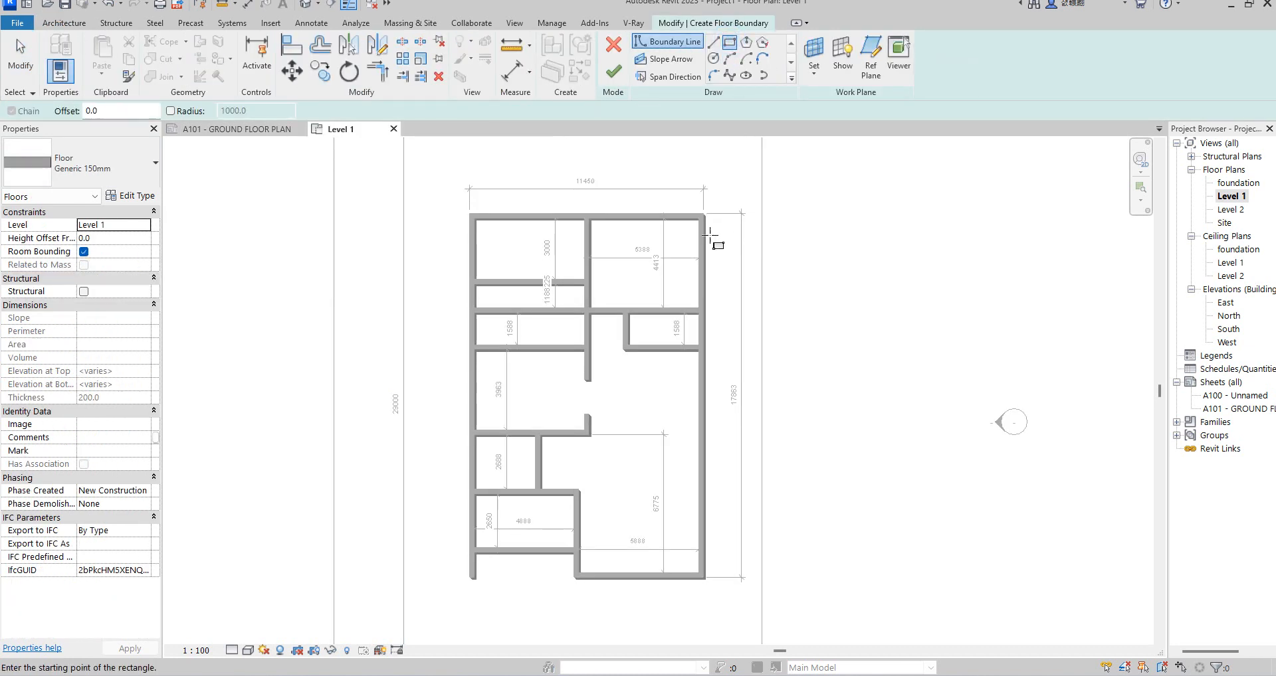
left_click(703, 214)
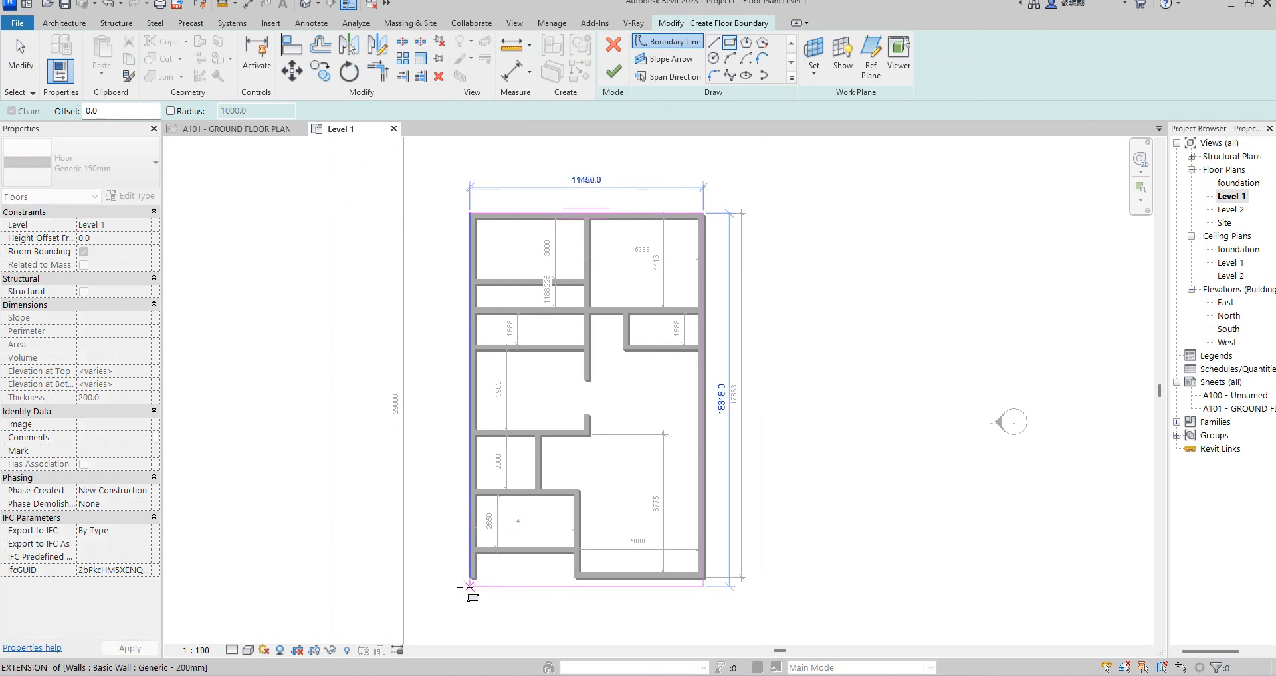
left_click(469, 578)
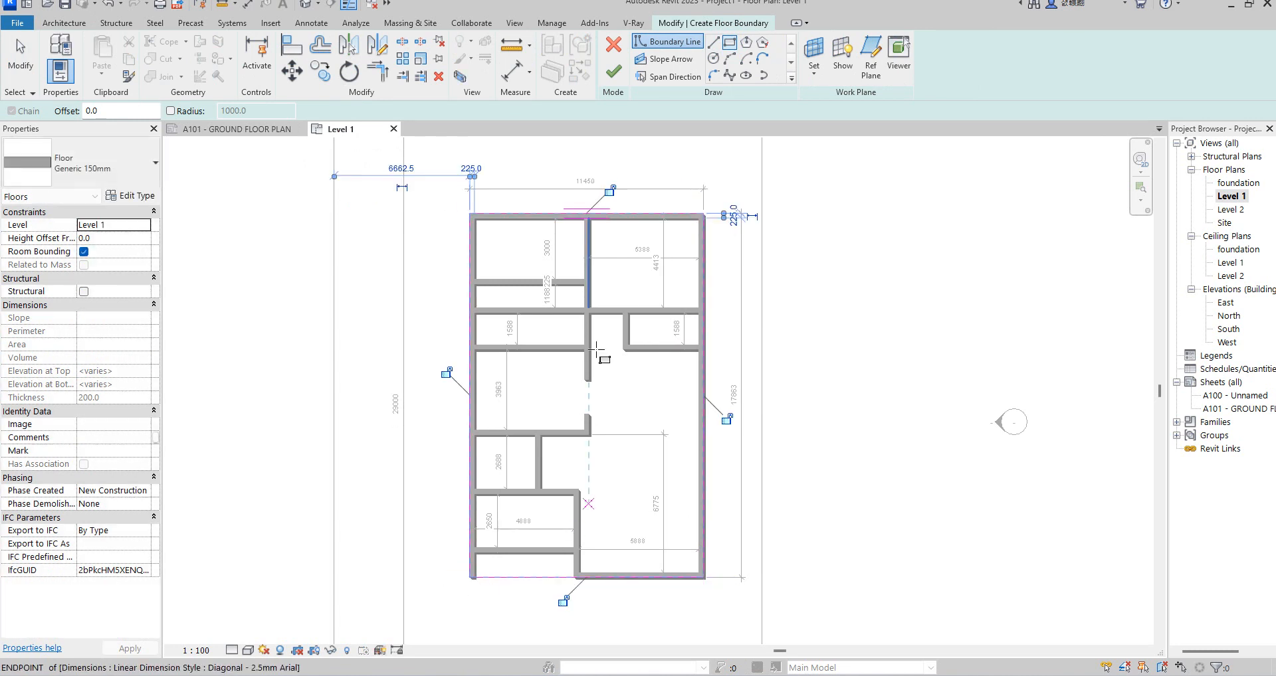
left_click(614, 71)
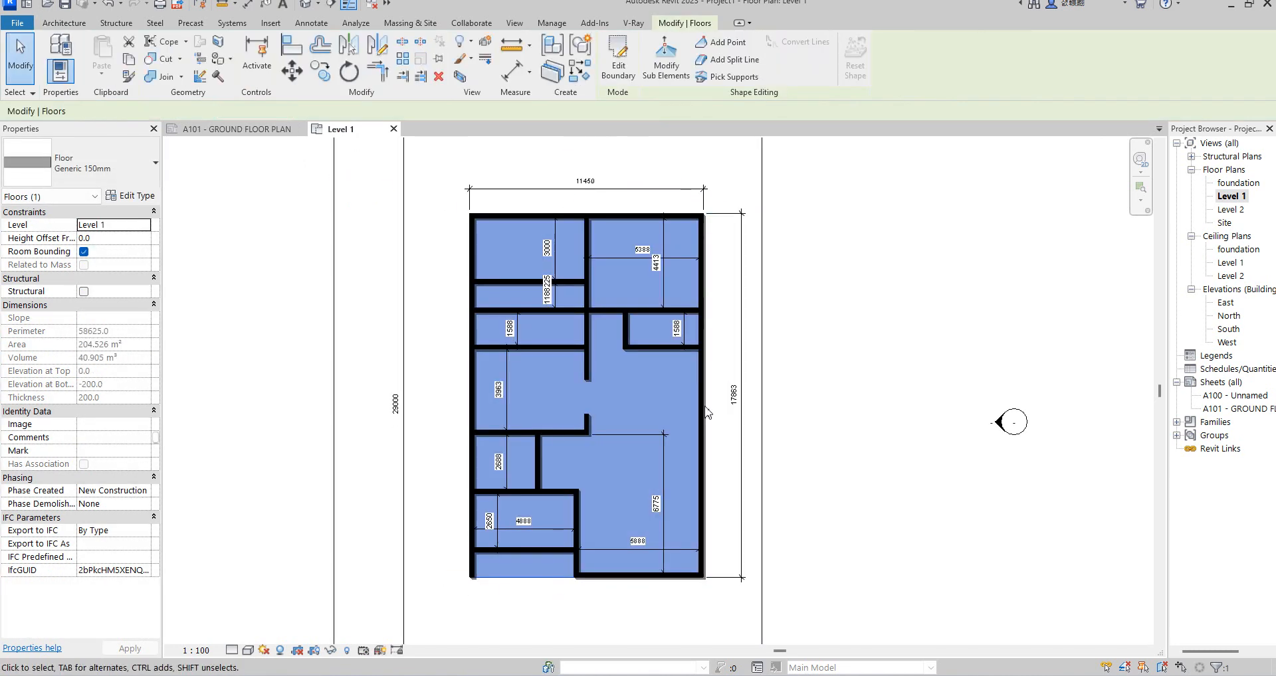
left_click(884, 417)
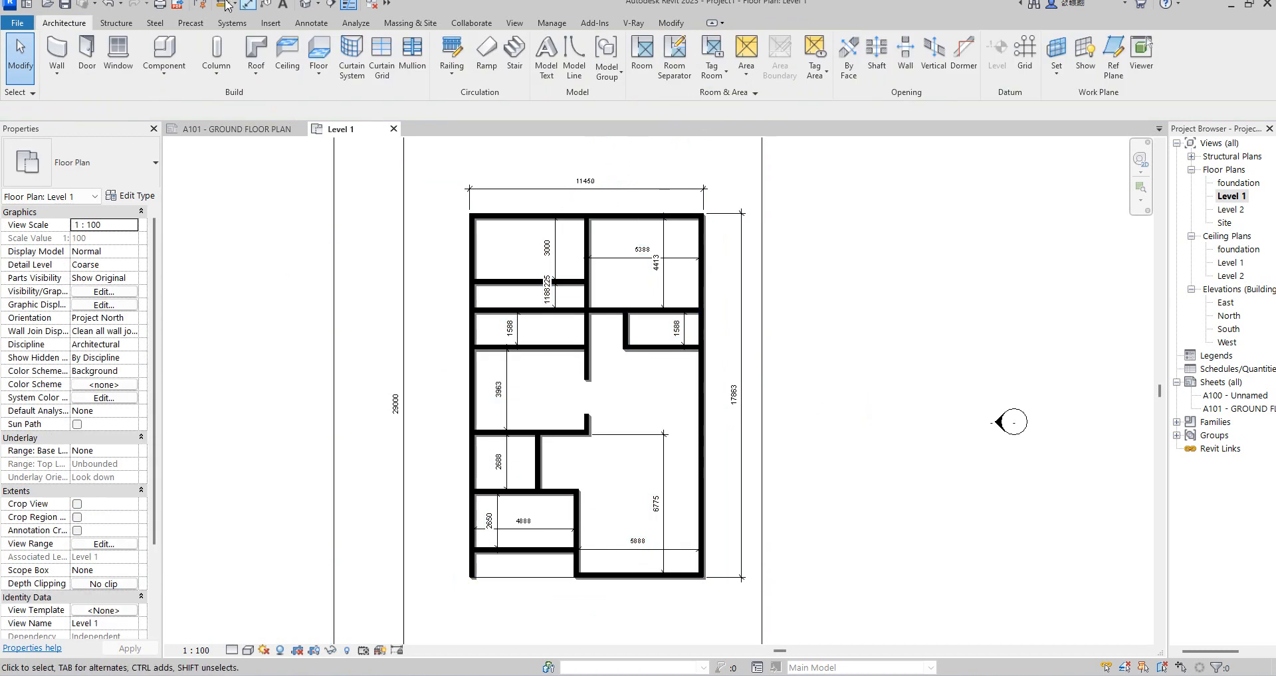
- Place an M_Single-Flush 0915 x 2134mm door in the upper-right room's lower wall, opening from the passage into the room
left_click(87, 53)
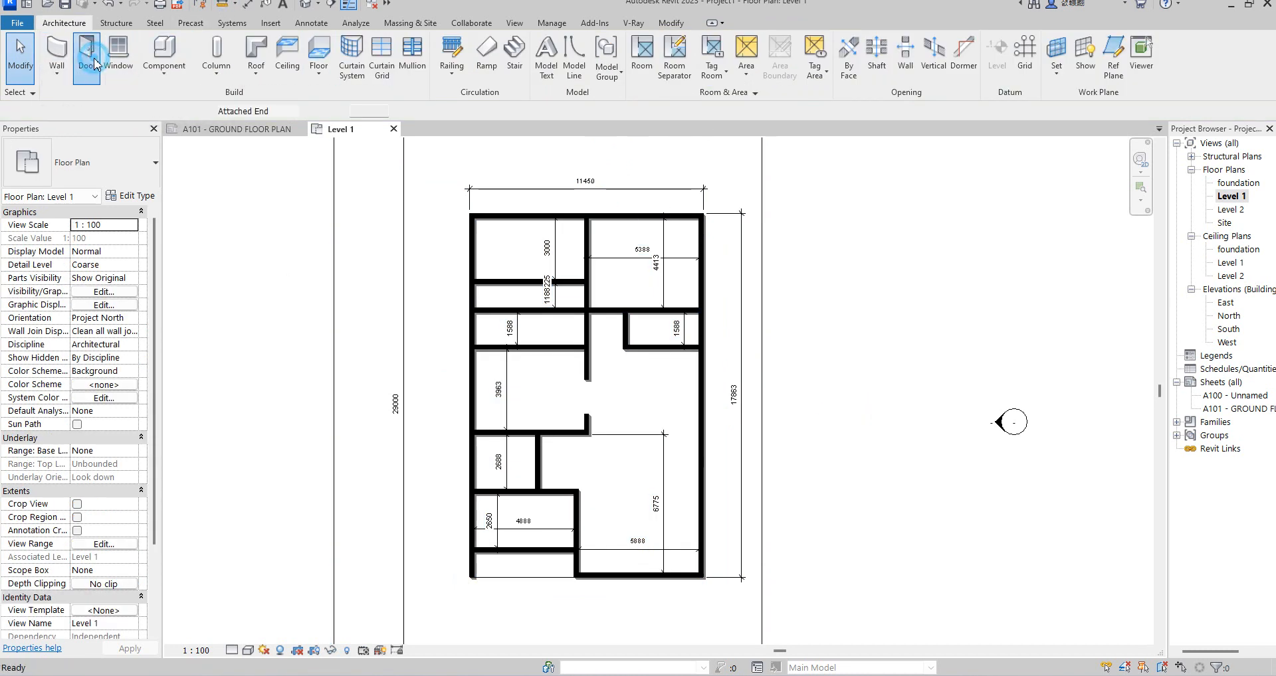
scroll(611, 307, "up", 3)
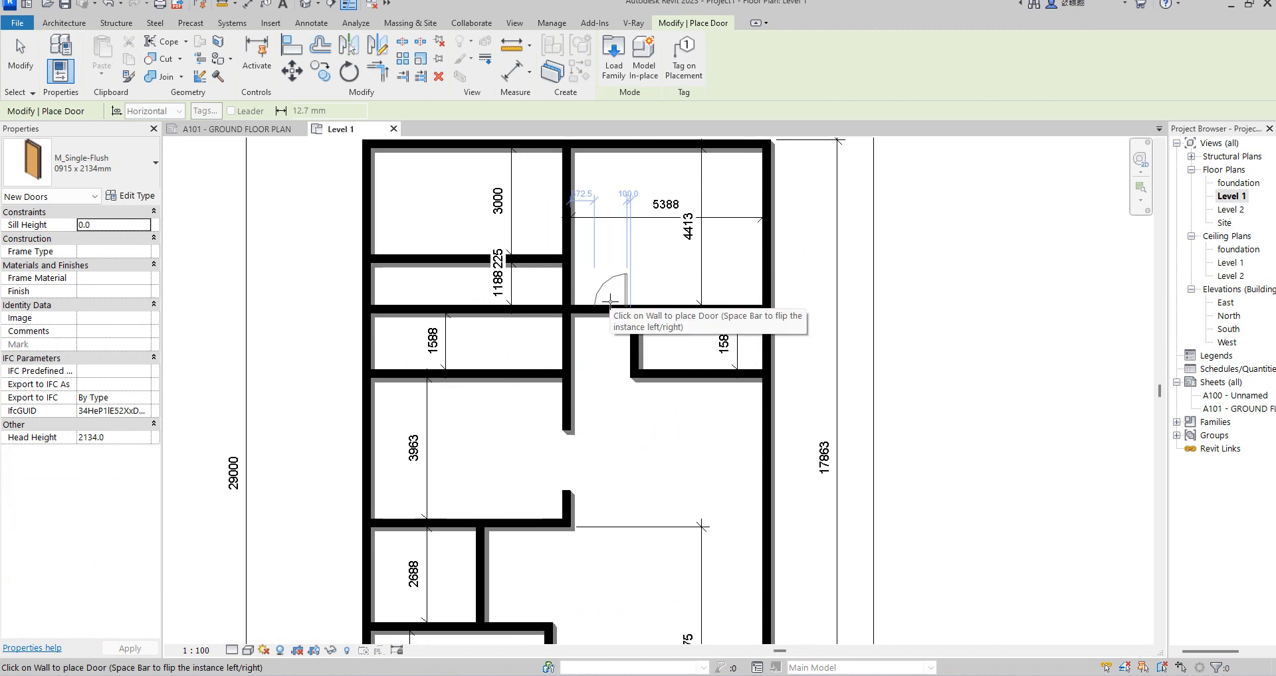
left_click(606, 301)
scroll(606, 301, "down", 2)
scroll(622, 361, "up", 1)
scroll(624, 272, "down", 3)
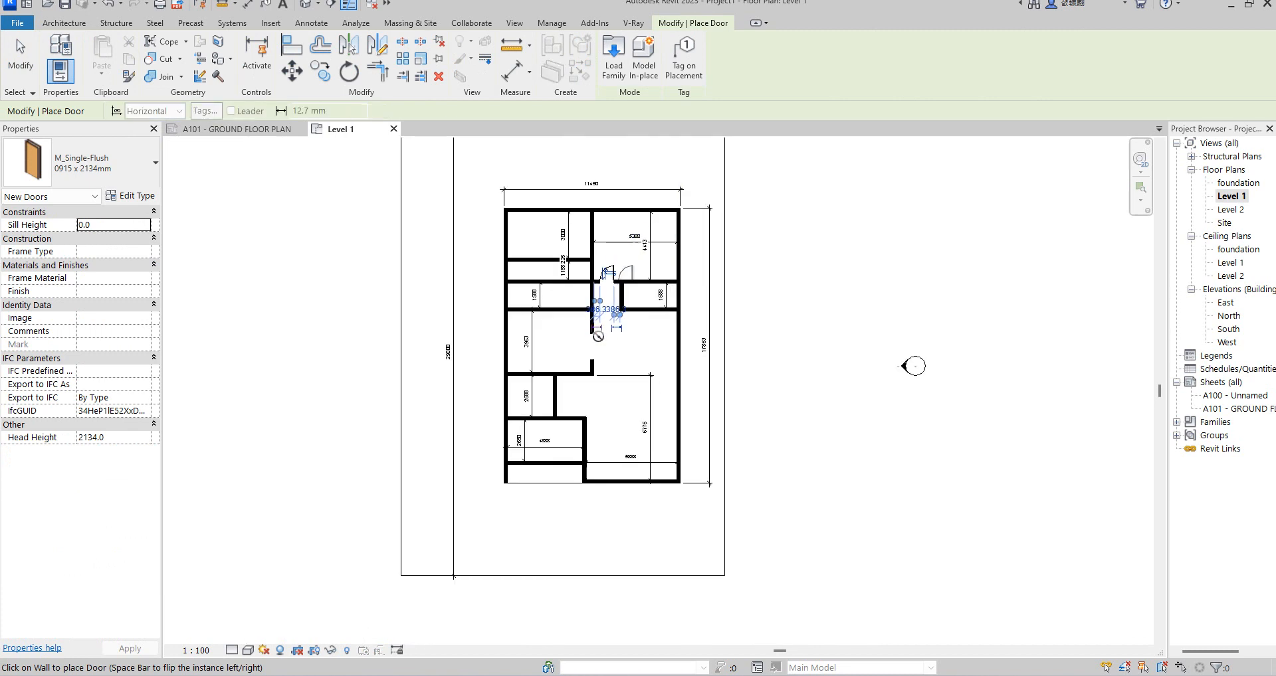
scroll(507, 342, "up", 4)
scroll(513, 259, "up", 1)
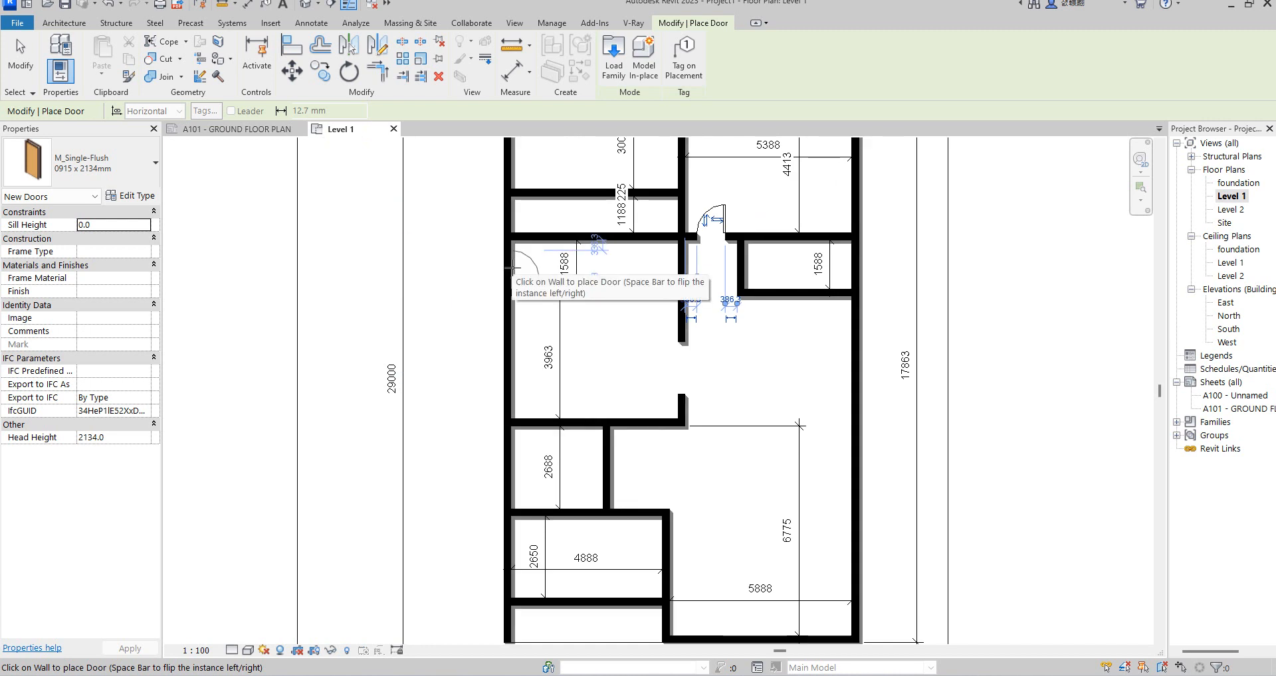
- Place single-flush doors in the left exterior wall at the 1588 mm passage and the upper-left room, and one in that room's lower wall
left_click(511, 267)
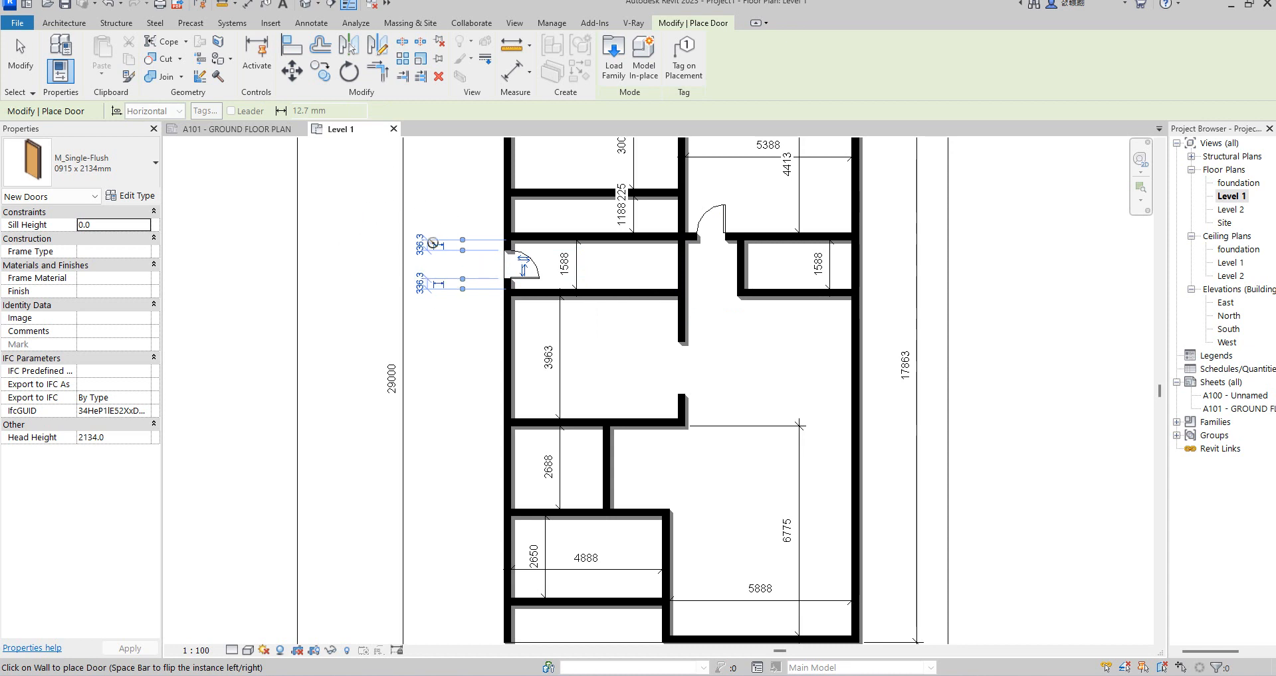
scroll(433, 352, "down", 3)
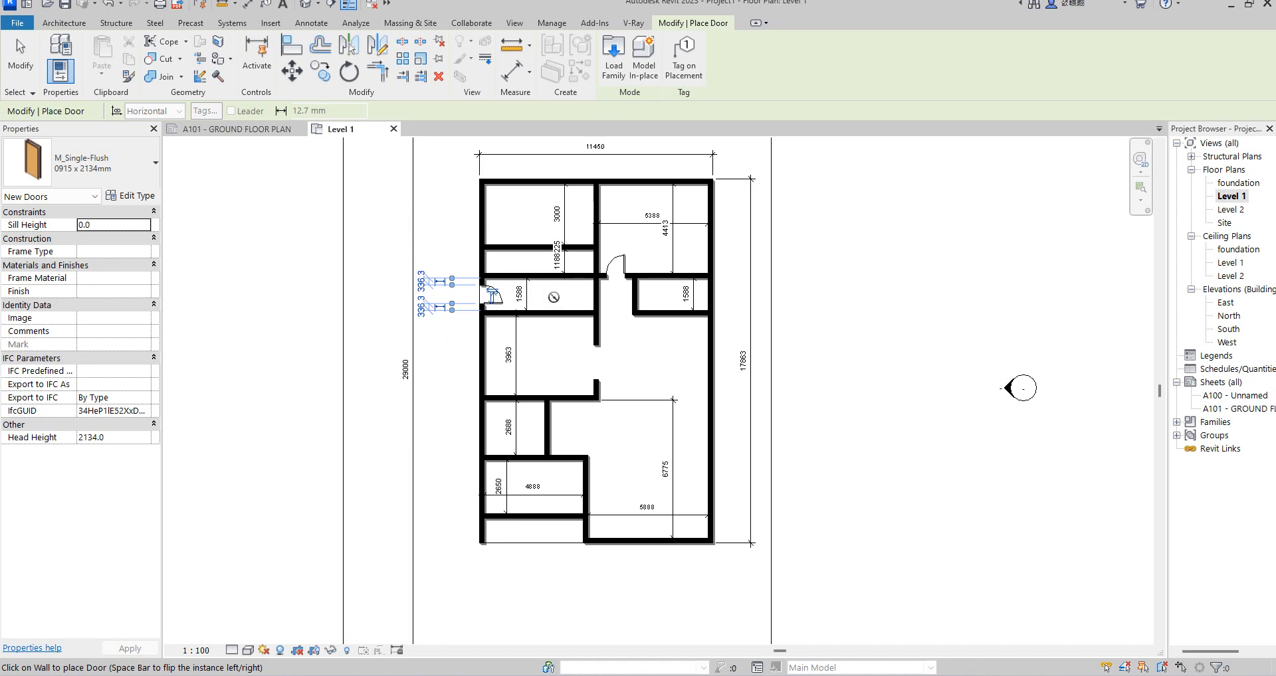
scroll(439, 259, "up", 3)
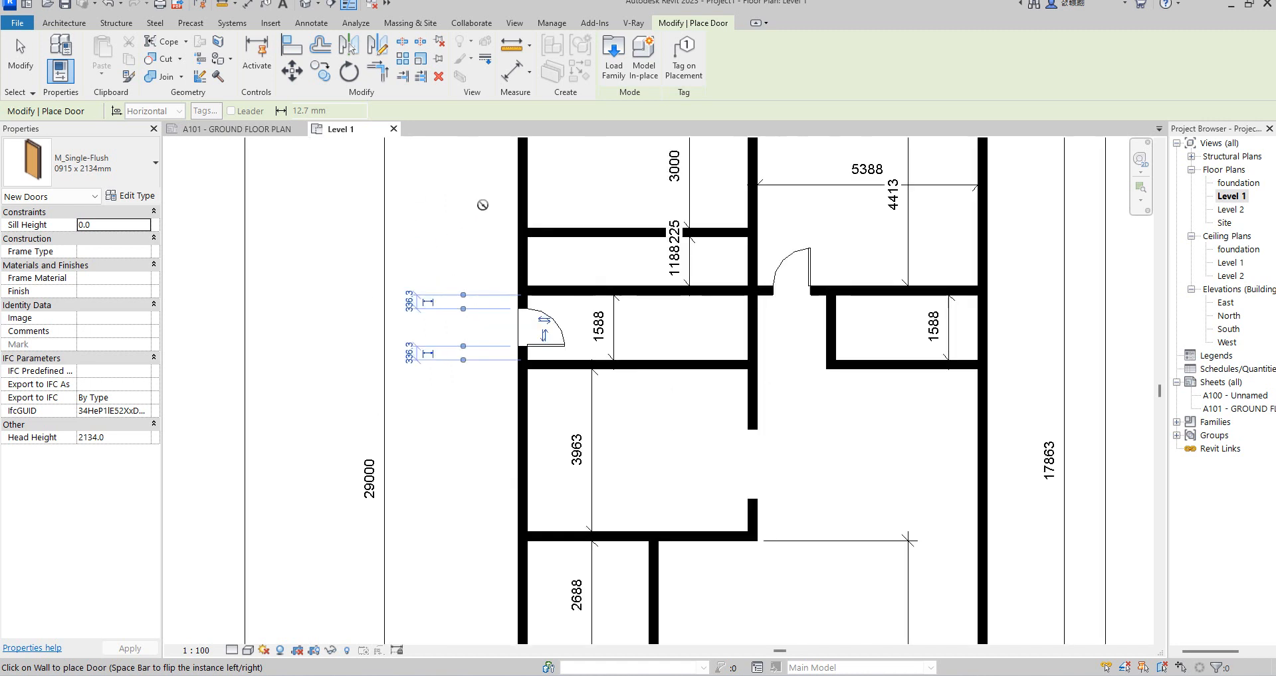
left_click(527, 199)
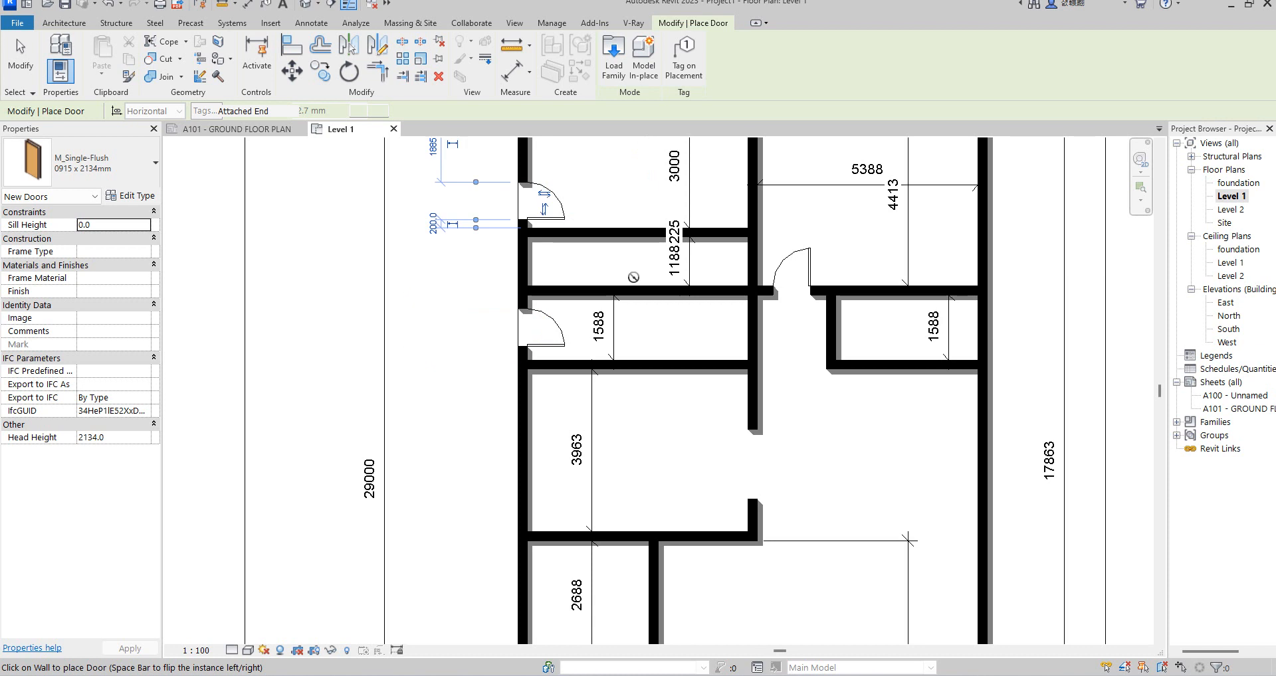
left_click(631, 238)
scroll(632, 238, "down", 3)
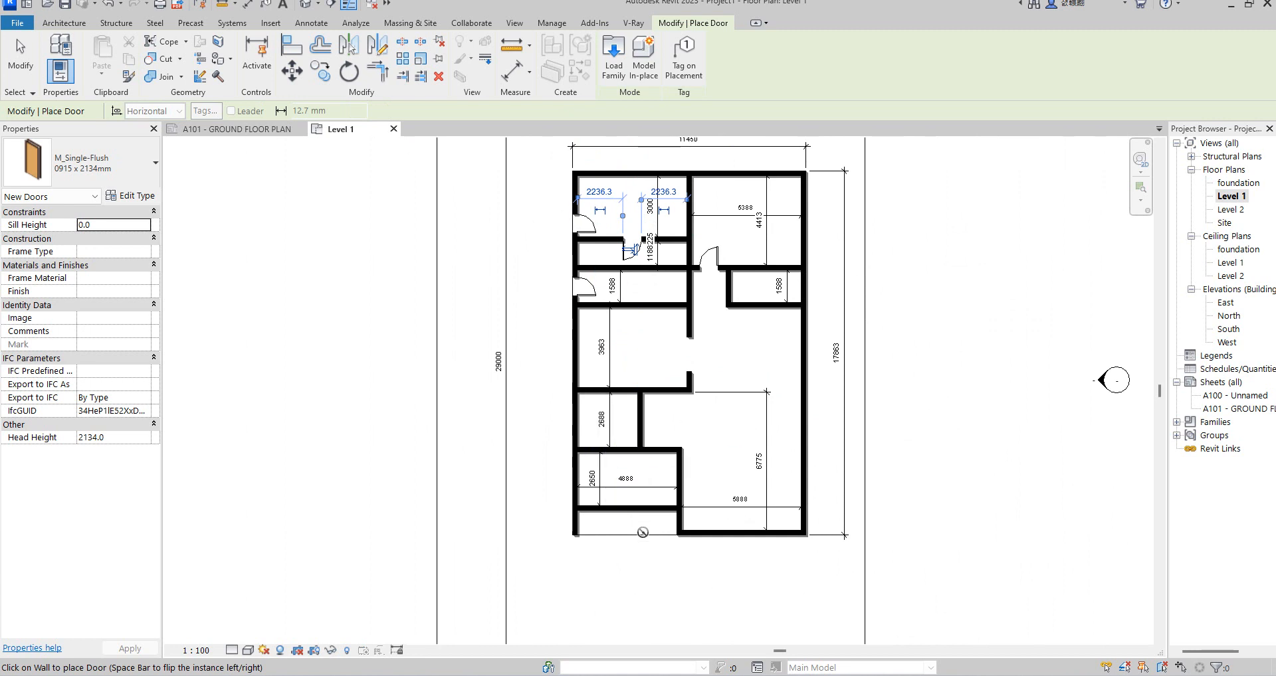
- Place ExtDbl (4) 1810 x 2110mm double doors in the lower wall and the right wall of the 4888 mm wide lower-left room
scroll(642, 532, "up", 1)
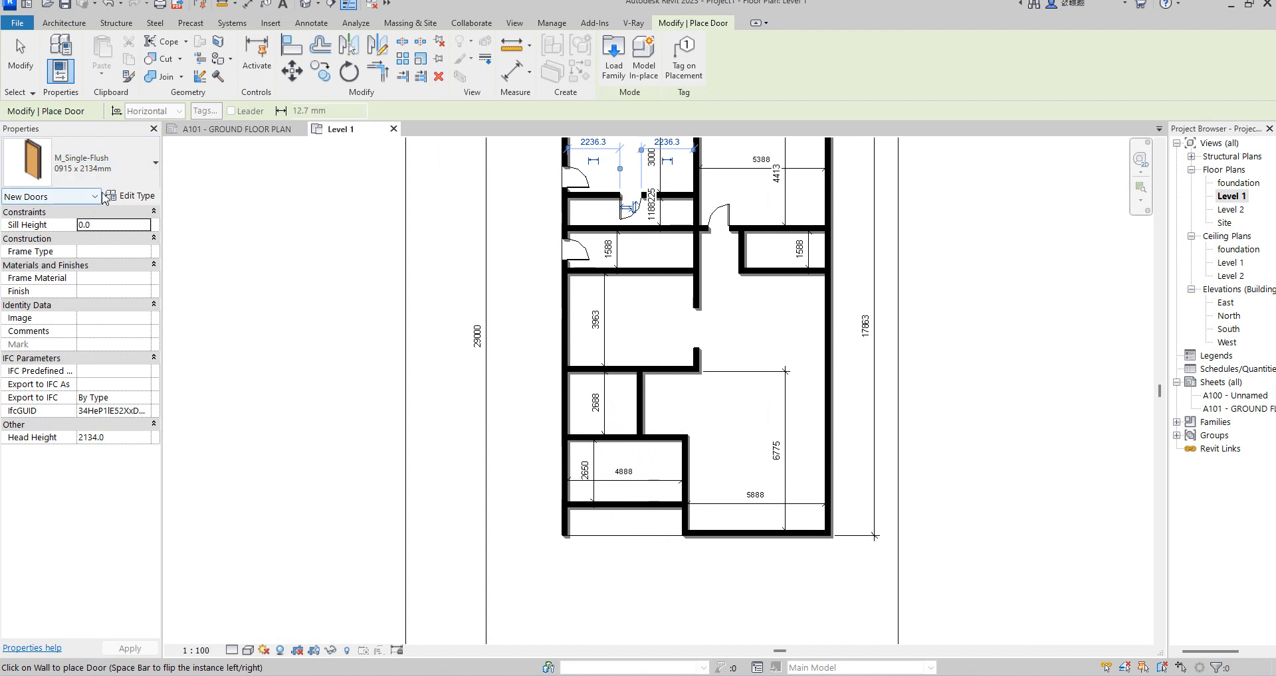
left_click(106, 165)
left_click(78, 243)
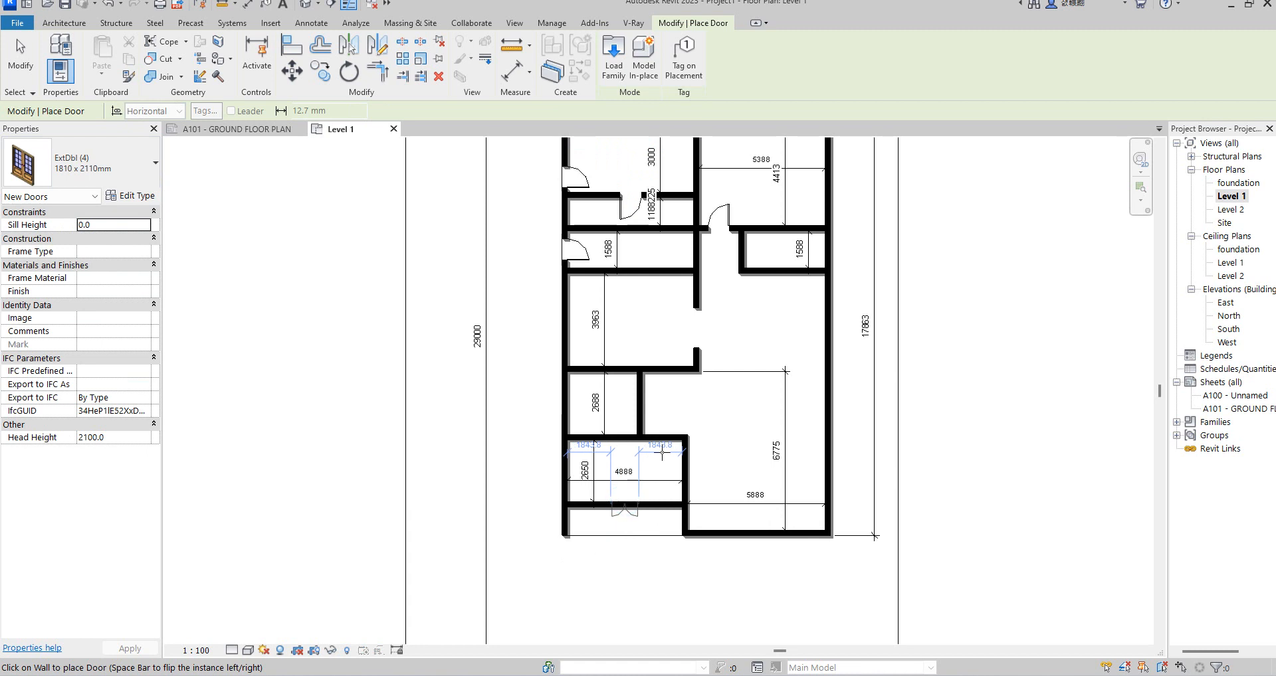
scroll(644, 435, "up", 2)
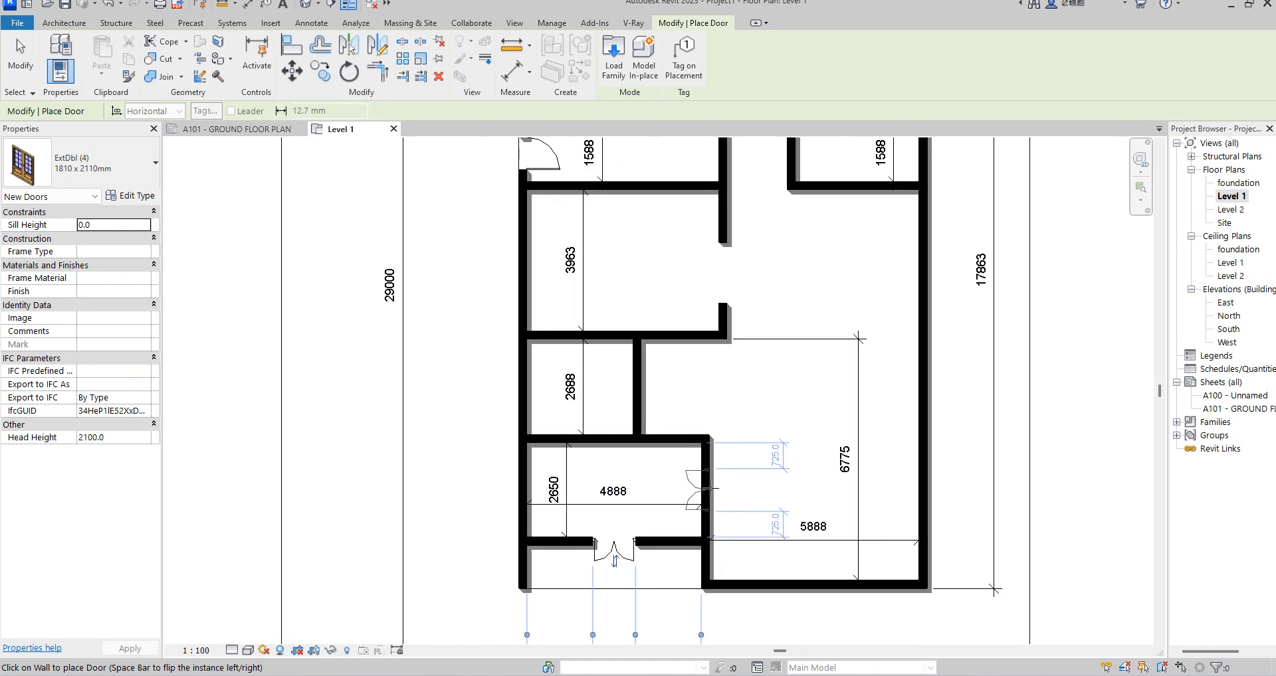
left_click(710, 489)
right_click(643, 285)
left_click(683, 295)
right_click(619, 272)
left_click(663, 281)
scroll(612, 349, "down", 2)
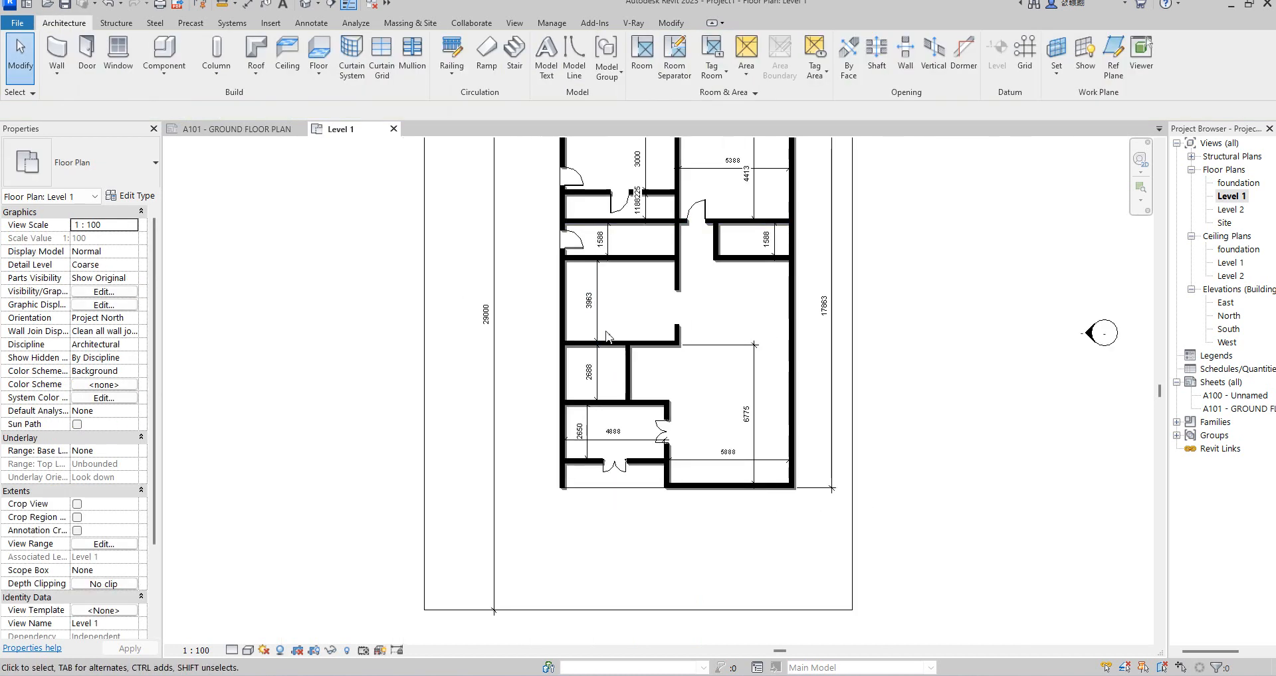
- Place M_Single-Flush 0915 x 2134mm doors in the 2688 mm room's upper wall and in the 3963 mm room's left exterior wall near its lower corner
scroll(648, 318, "up", 2)
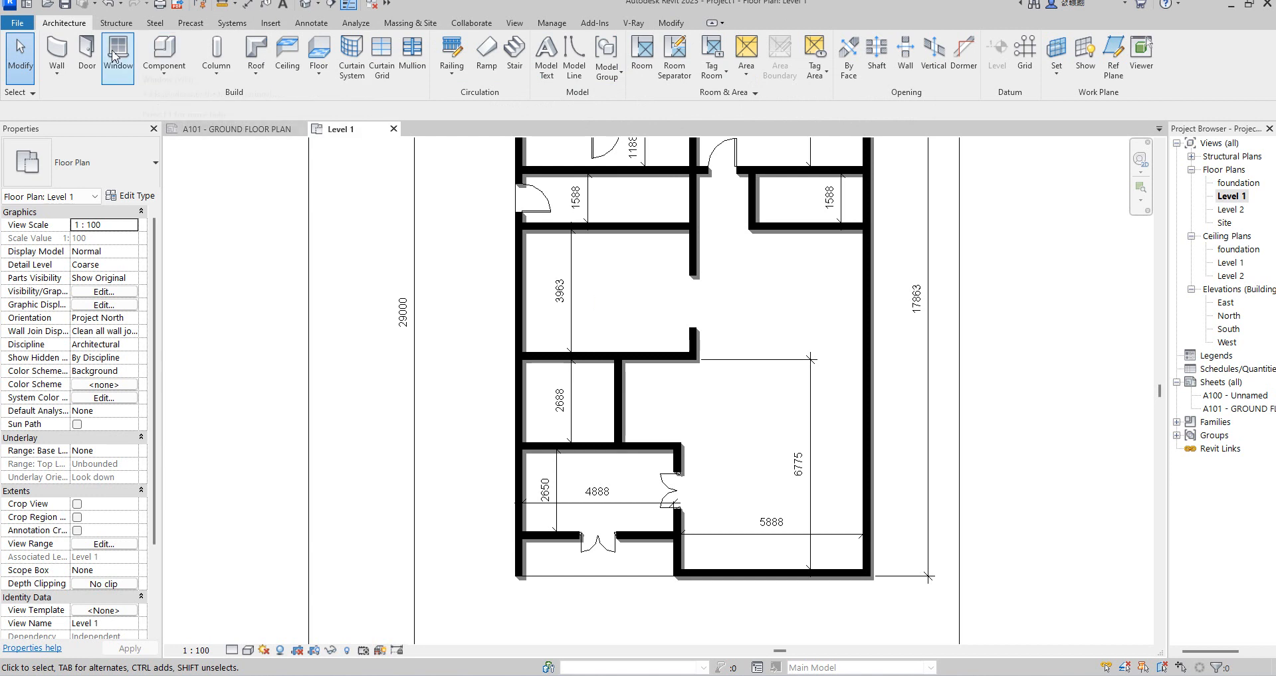
left_click(84, 48)
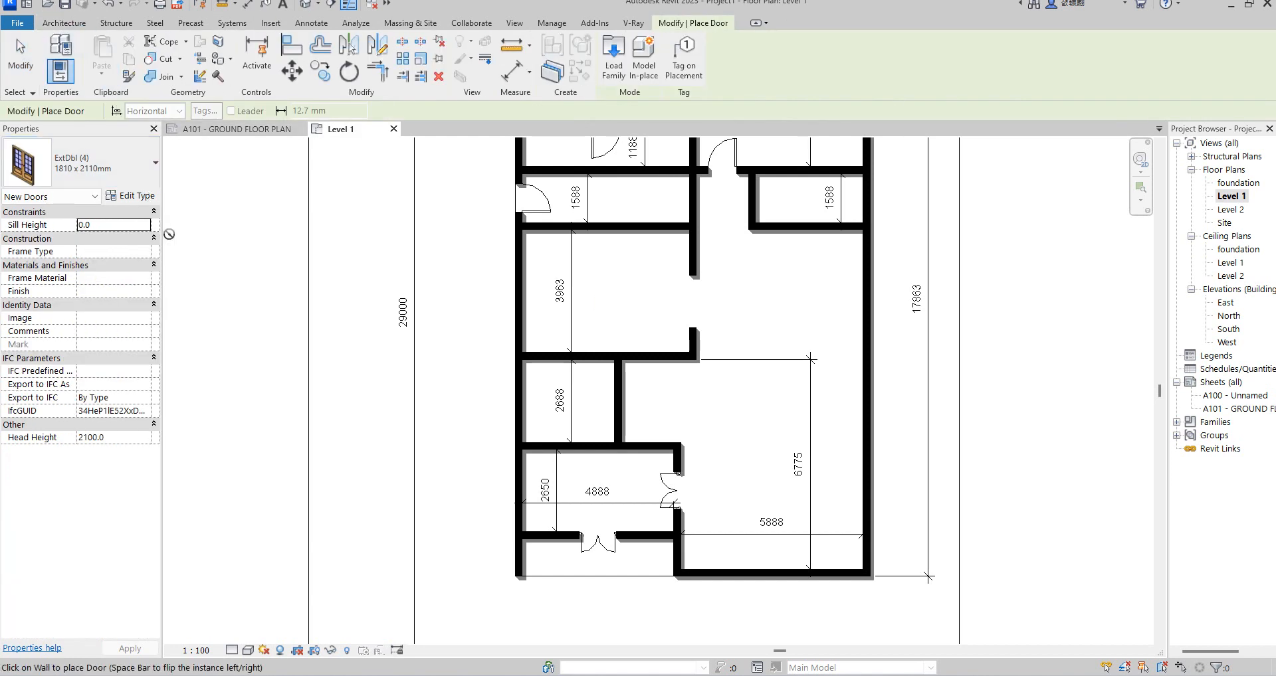
left_click(155, 180)
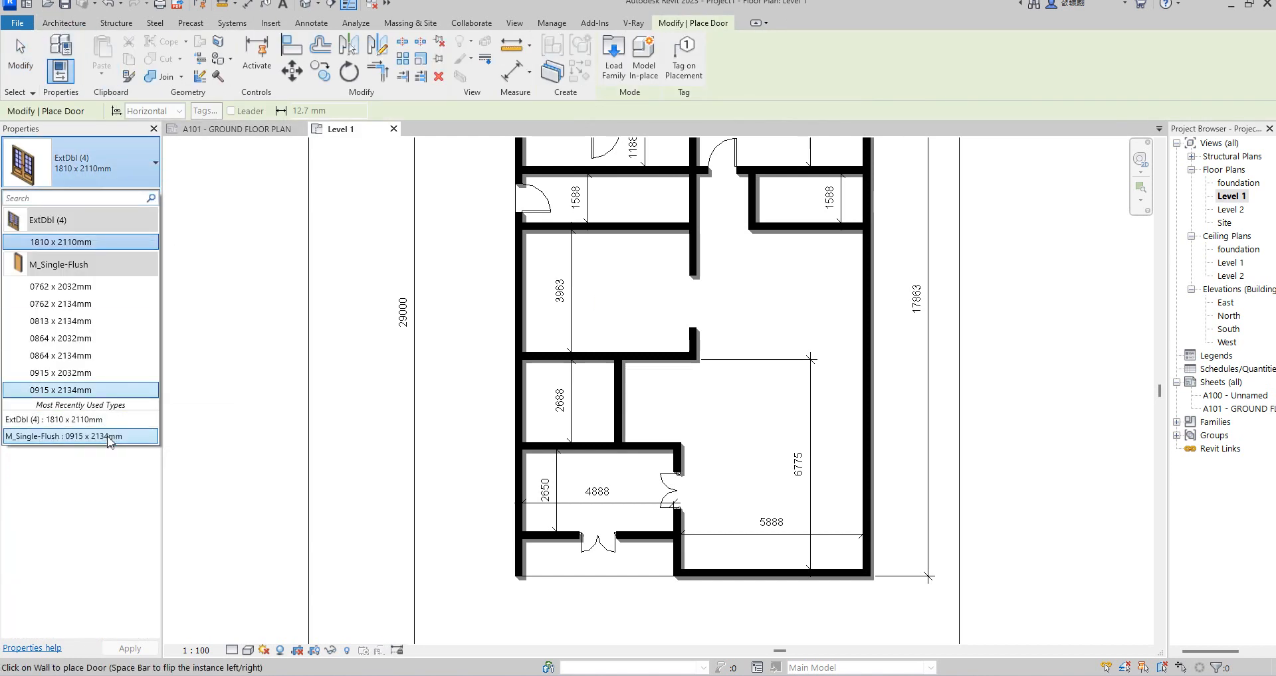
left_click(112, 414)
left_click(132, 166)
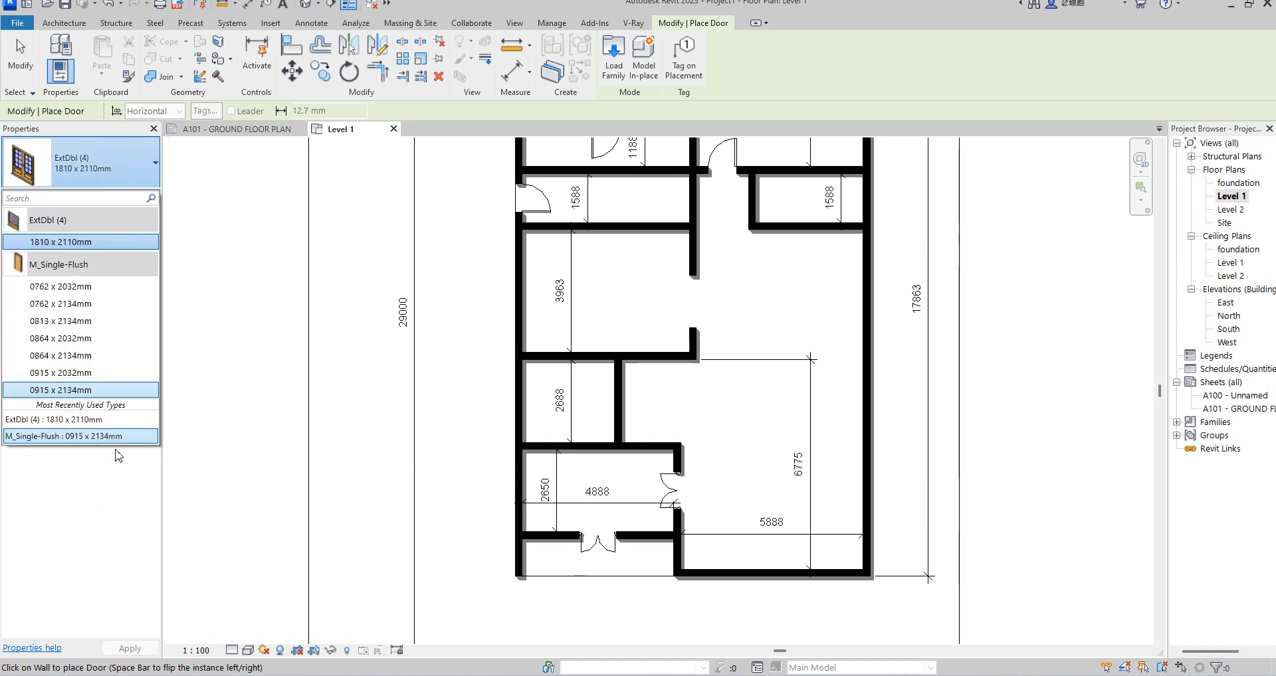
left_click(99, 436)
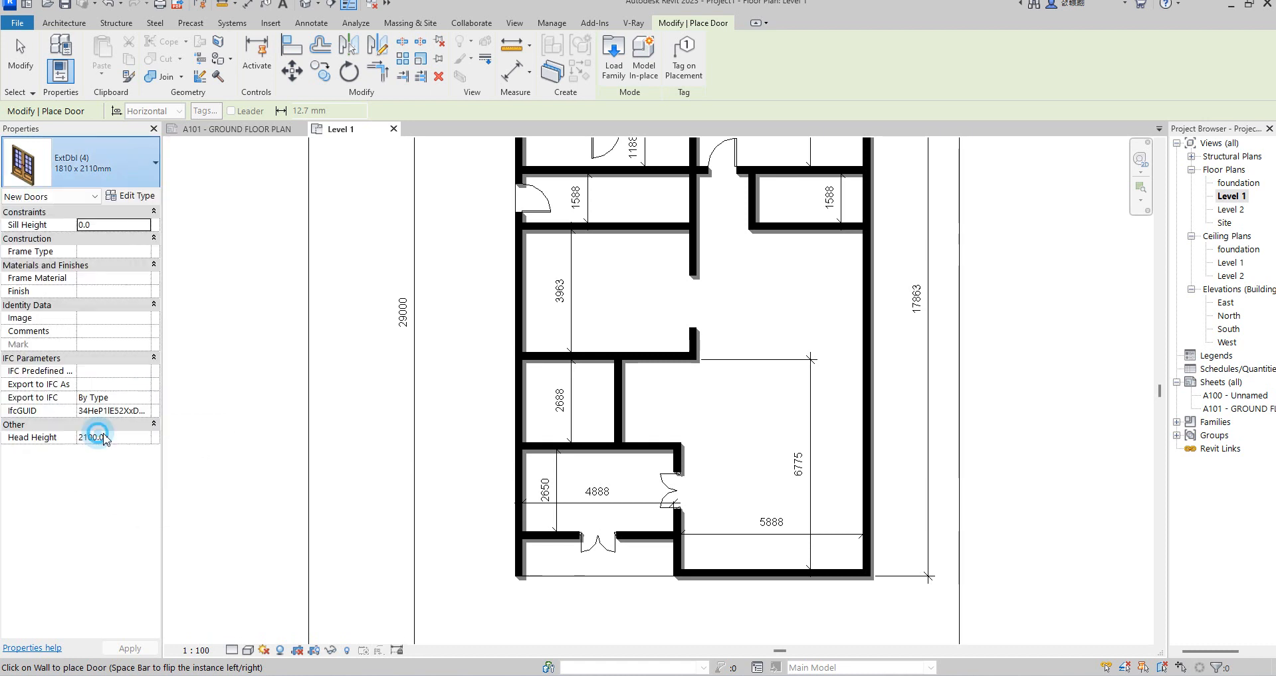
left_click(590, 367)
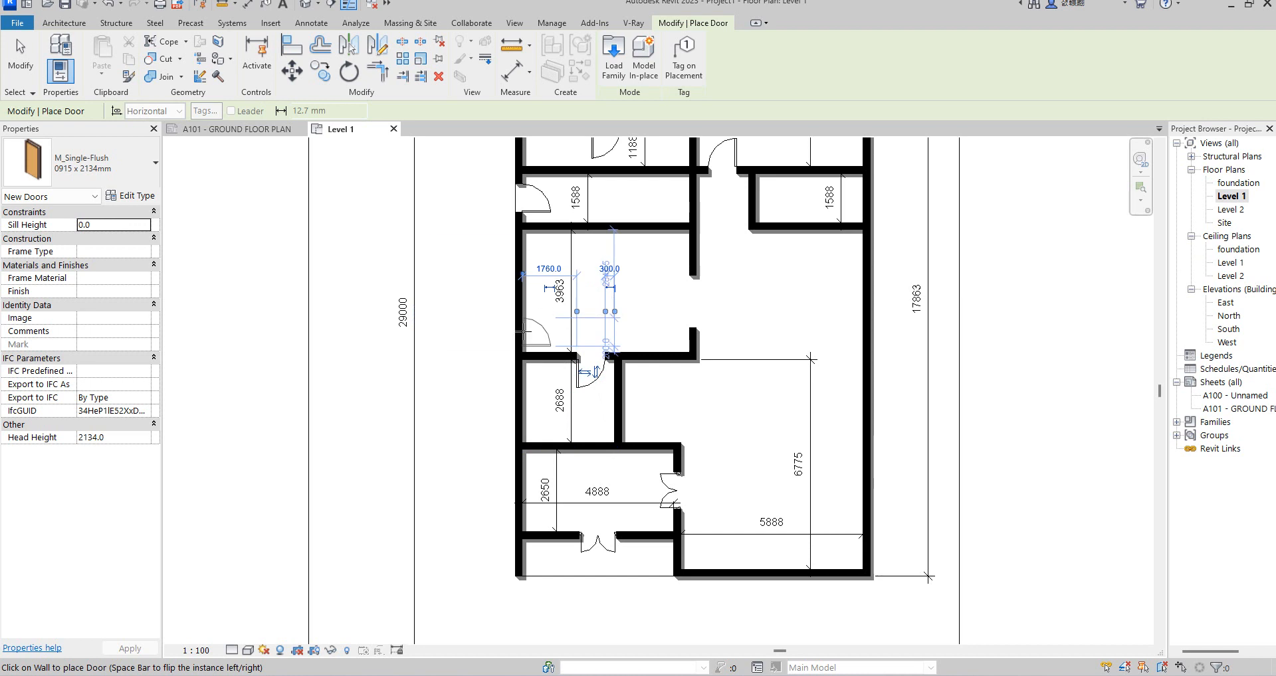
right_click(618, 284)
left_click(649, 296)
right_click(610, 278)
left_click(638, 283)
scroll(636, 336, "down", 4)
scroll(623, 487, "up", 3)
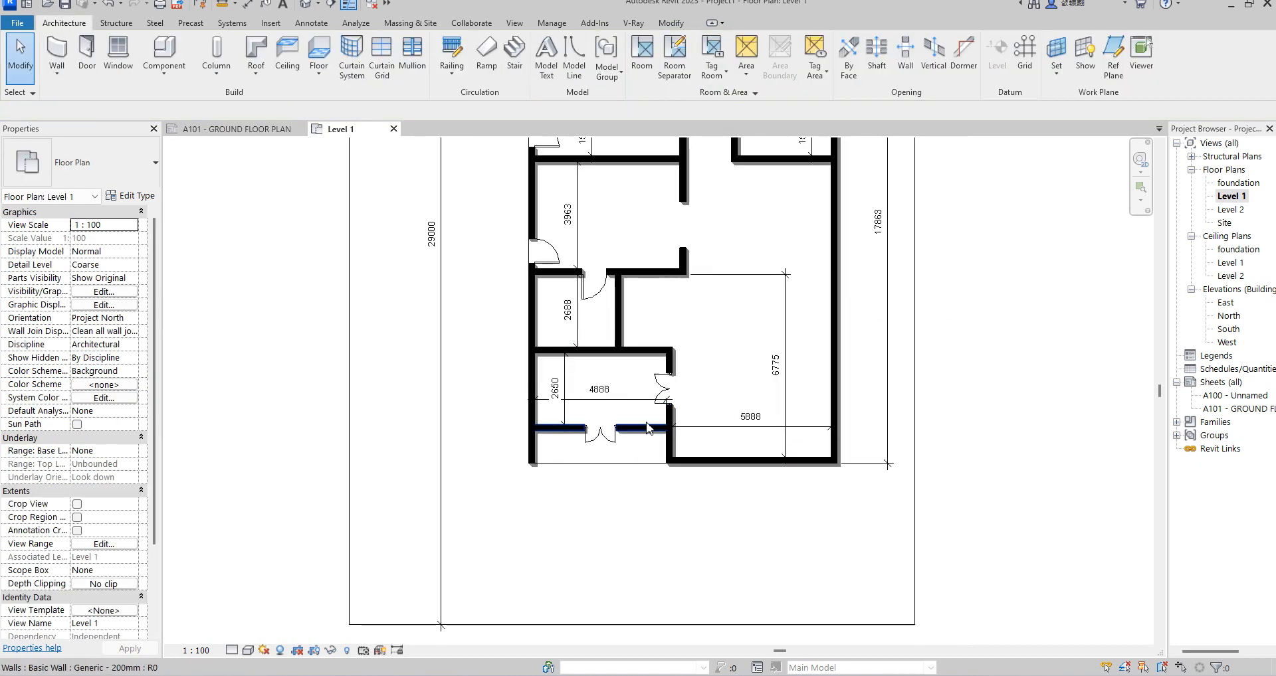
scroll(658, 508, "down", 2)
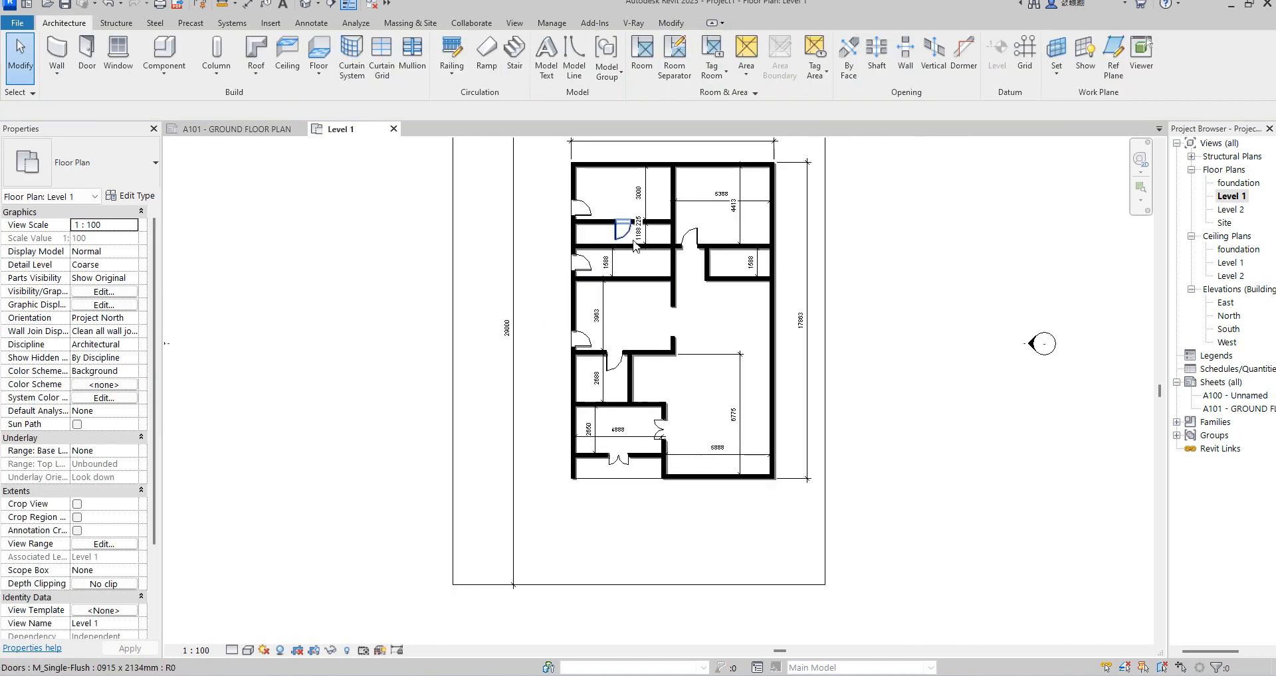
scroll(636, 246, "up", 1)
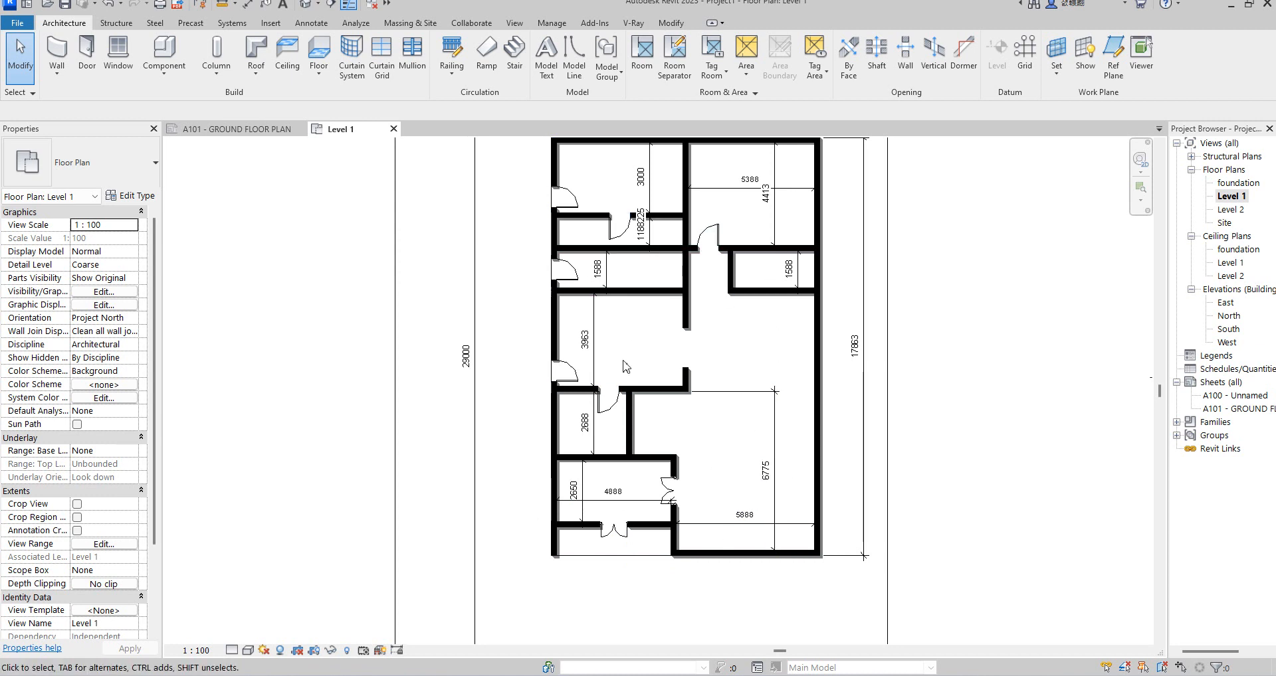
scroll(621, 355, "down", 2)
scroll(680, 285, "up", 4)
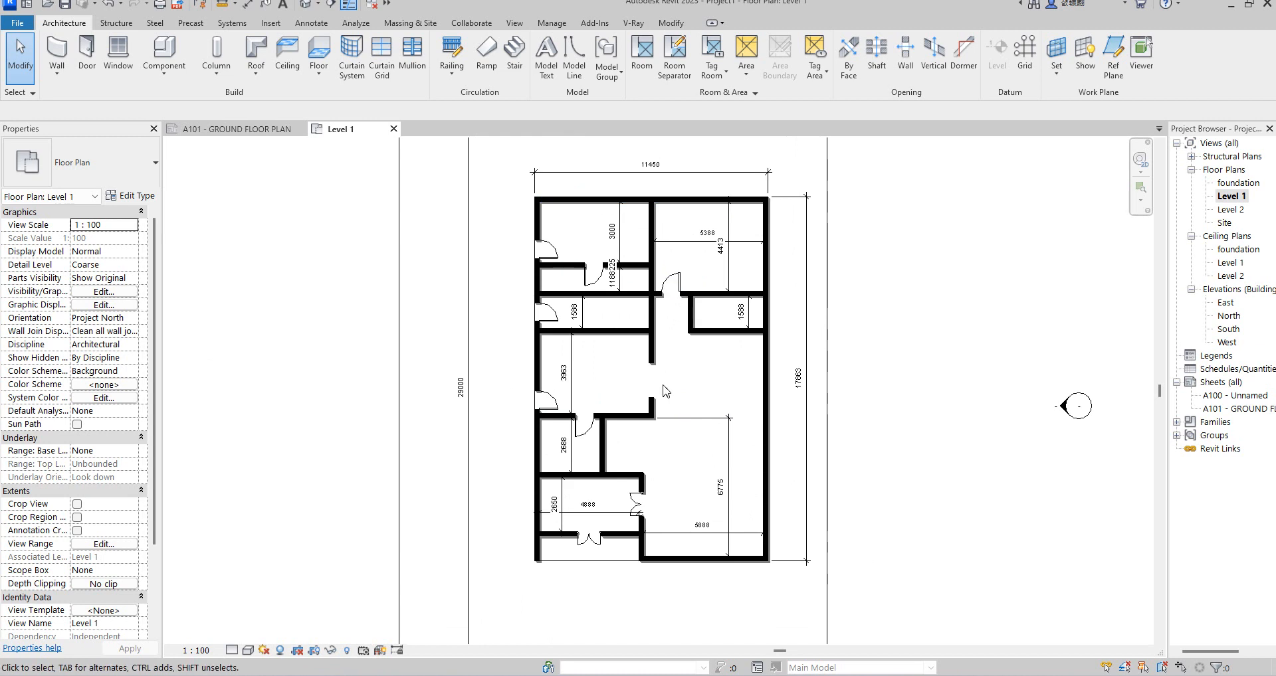
scroll(598, 230, "down", 2)
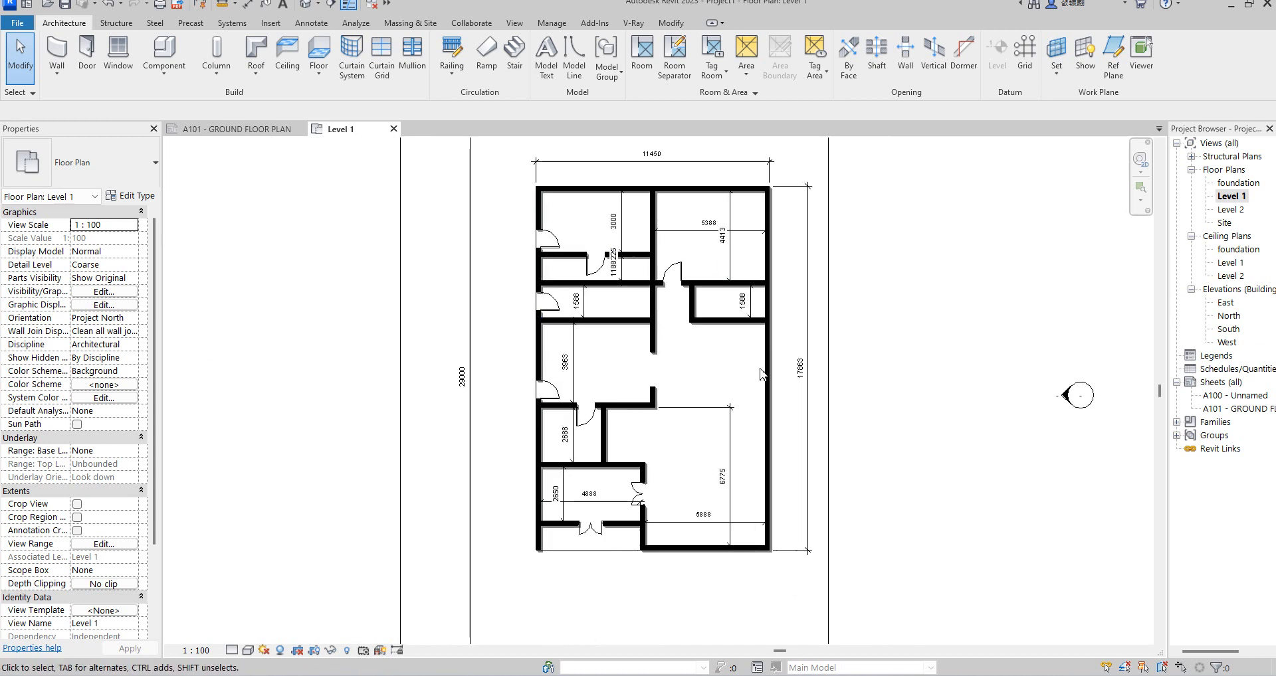
- Place a sectional_sofa_6482 component in the lower-right living area, facing the double door
left_click(163, 52)
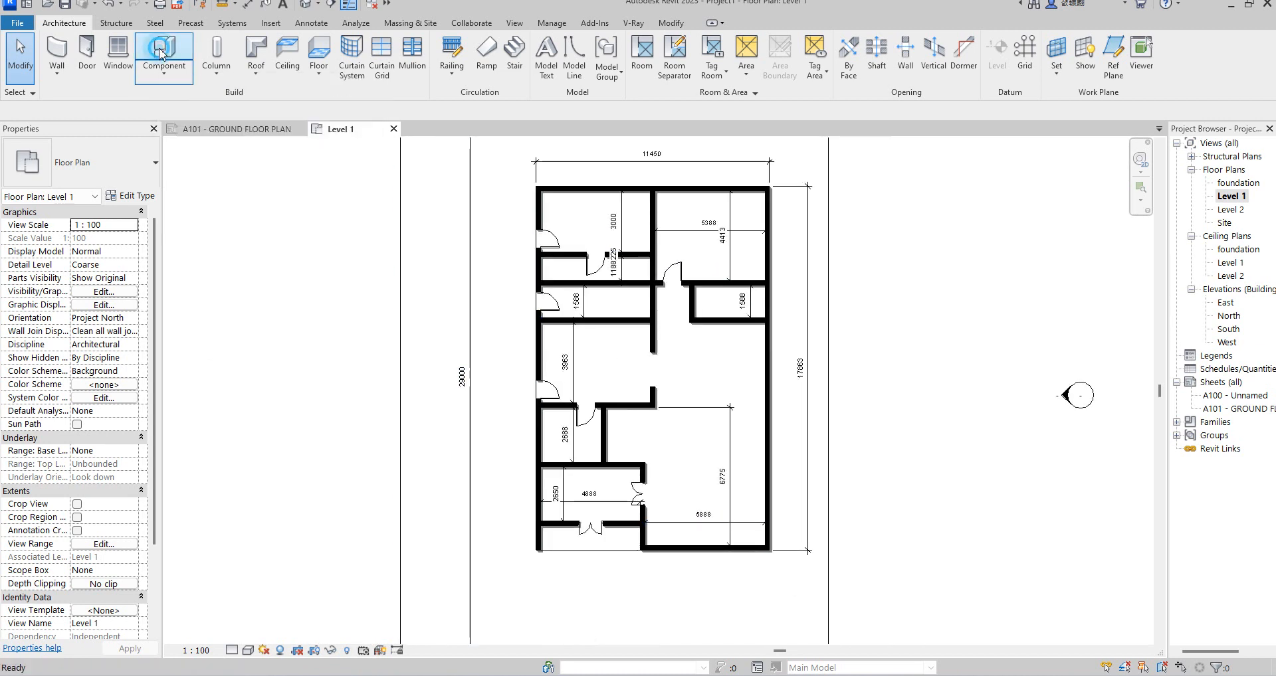
left_click(107, 159)
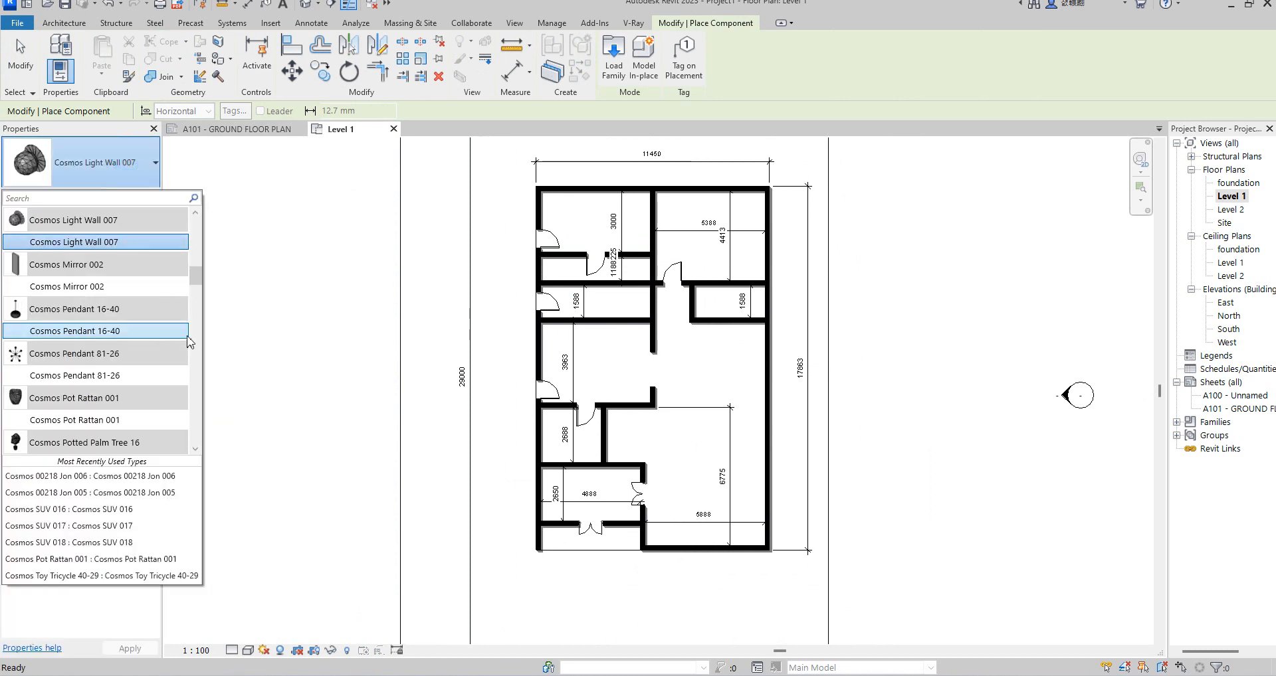
scroll(199, 279, "down", 5)
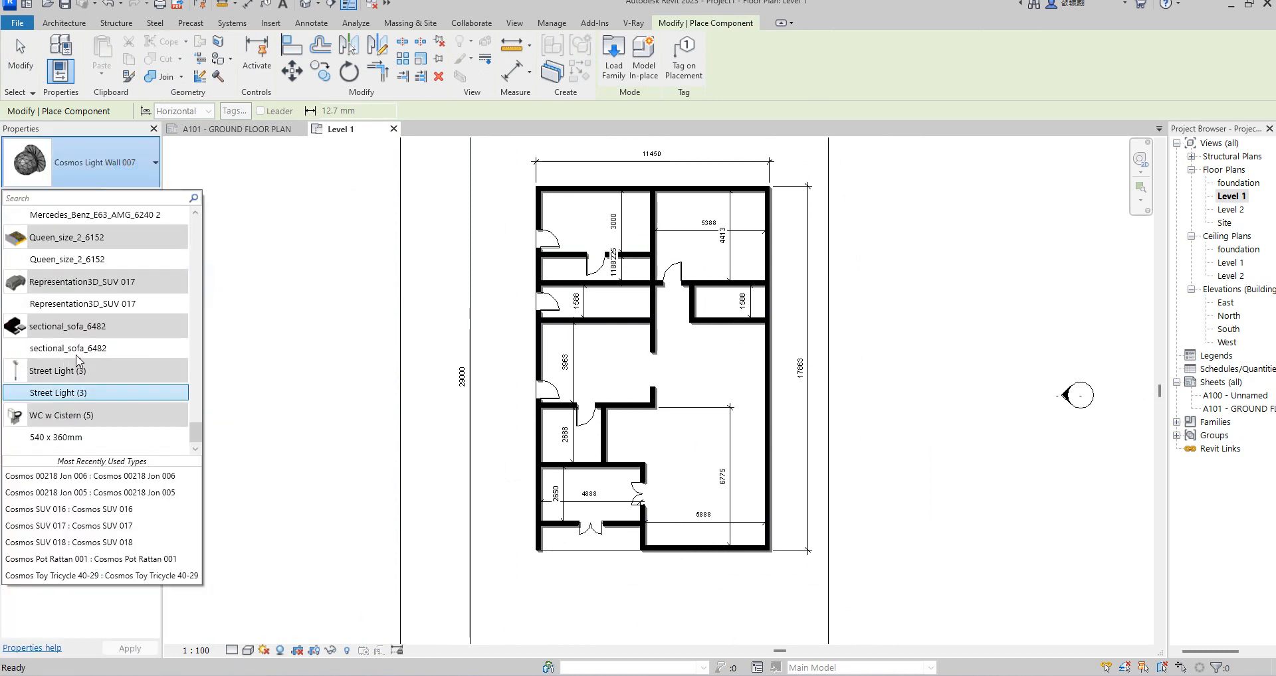
left_click(76, 349)
scroll(709, 471, "up", 3)
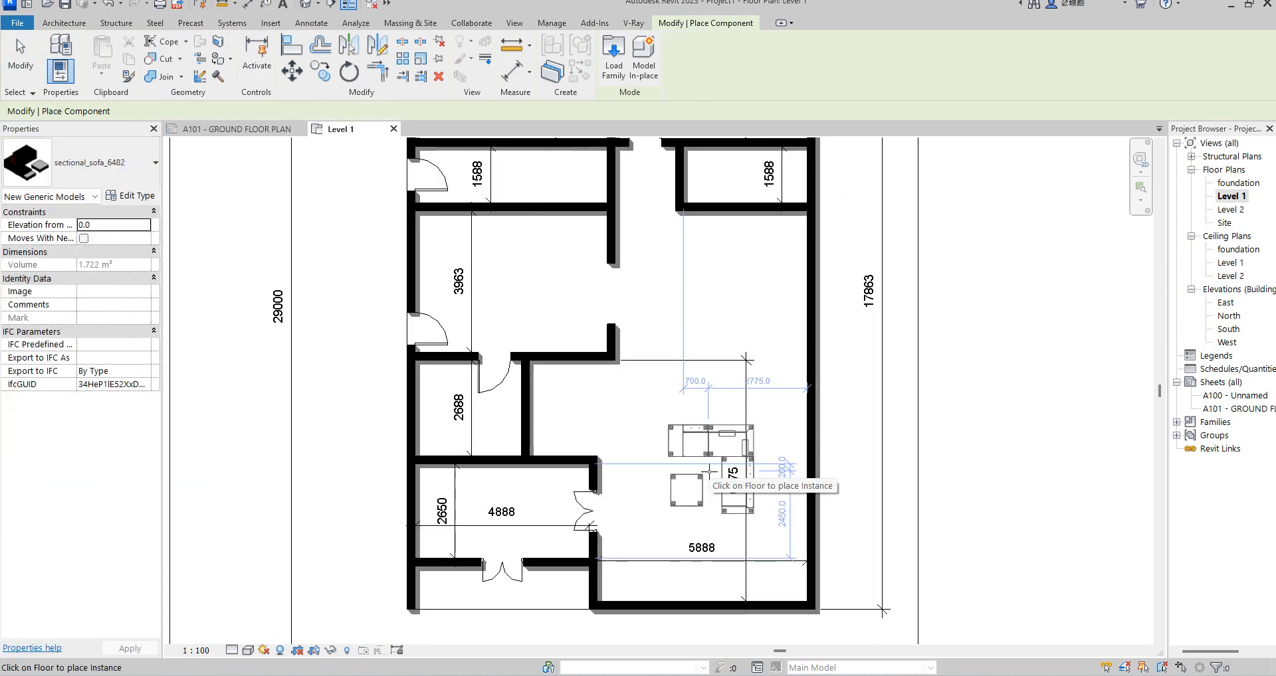
left_click(725, 505)
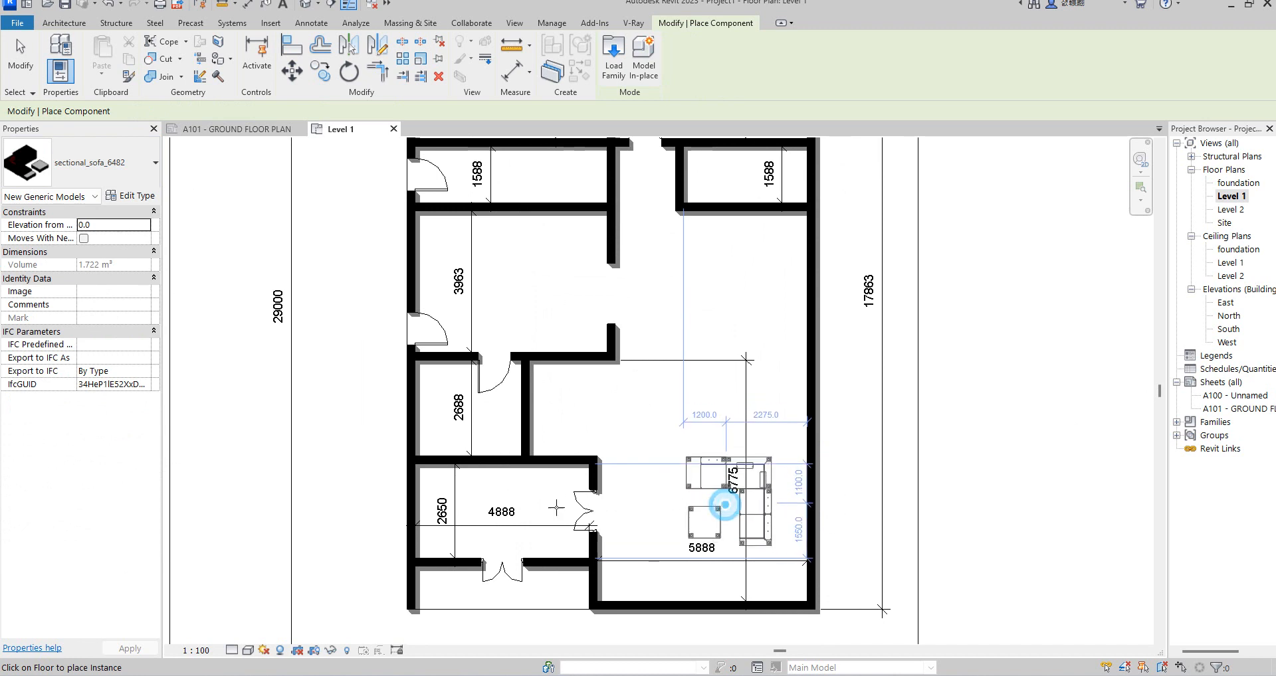
- Place an M_Table-Dining Round w Chairs, 0915mm Diameter, in the open area above the living room
left_click(138, 163)
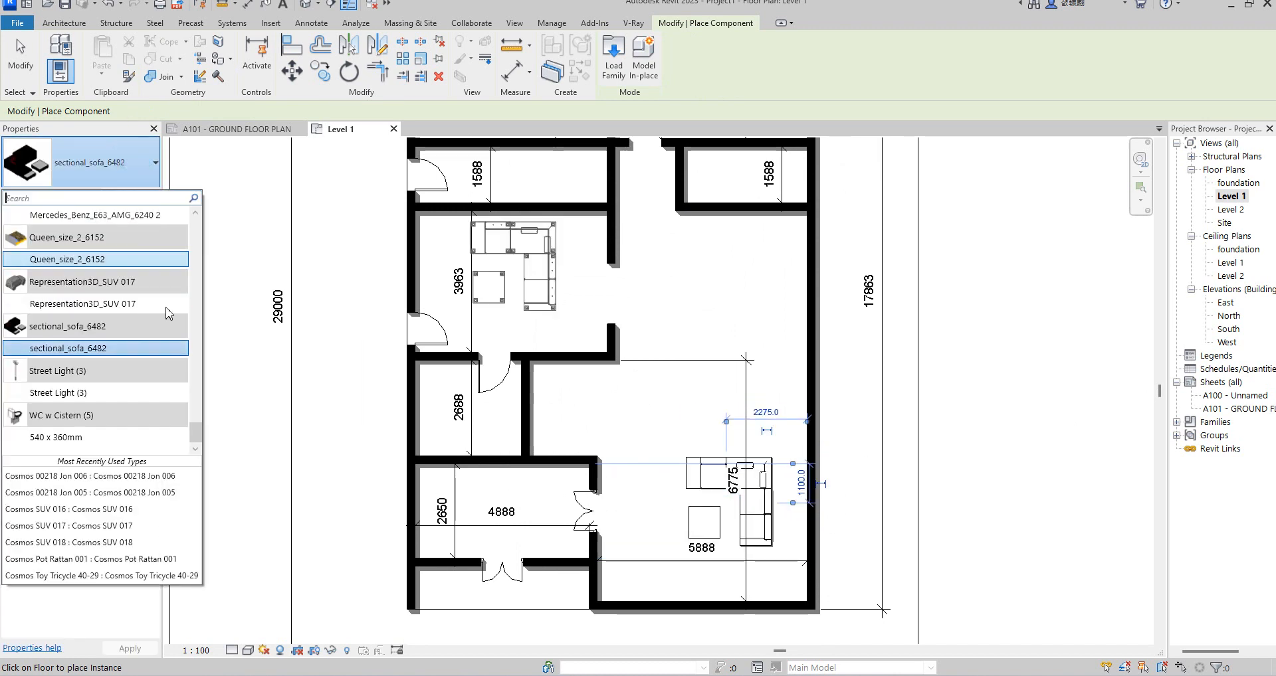
left_click(199, 420)
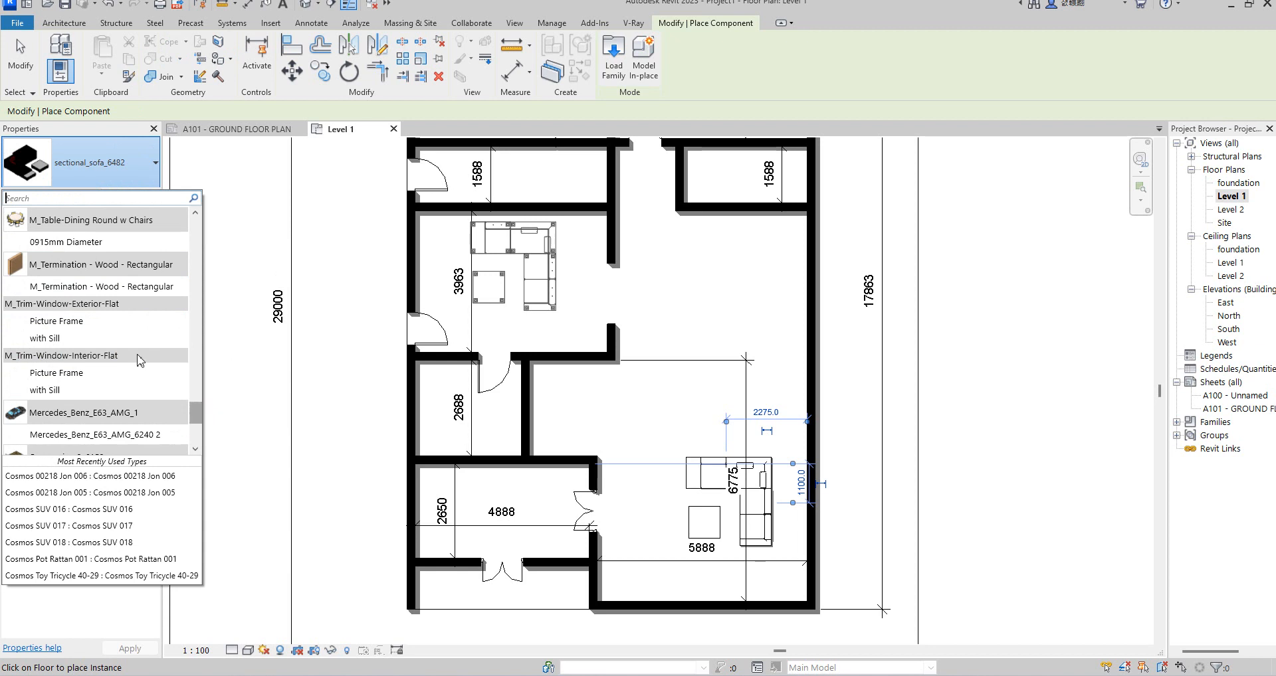
left_click(65, 242)
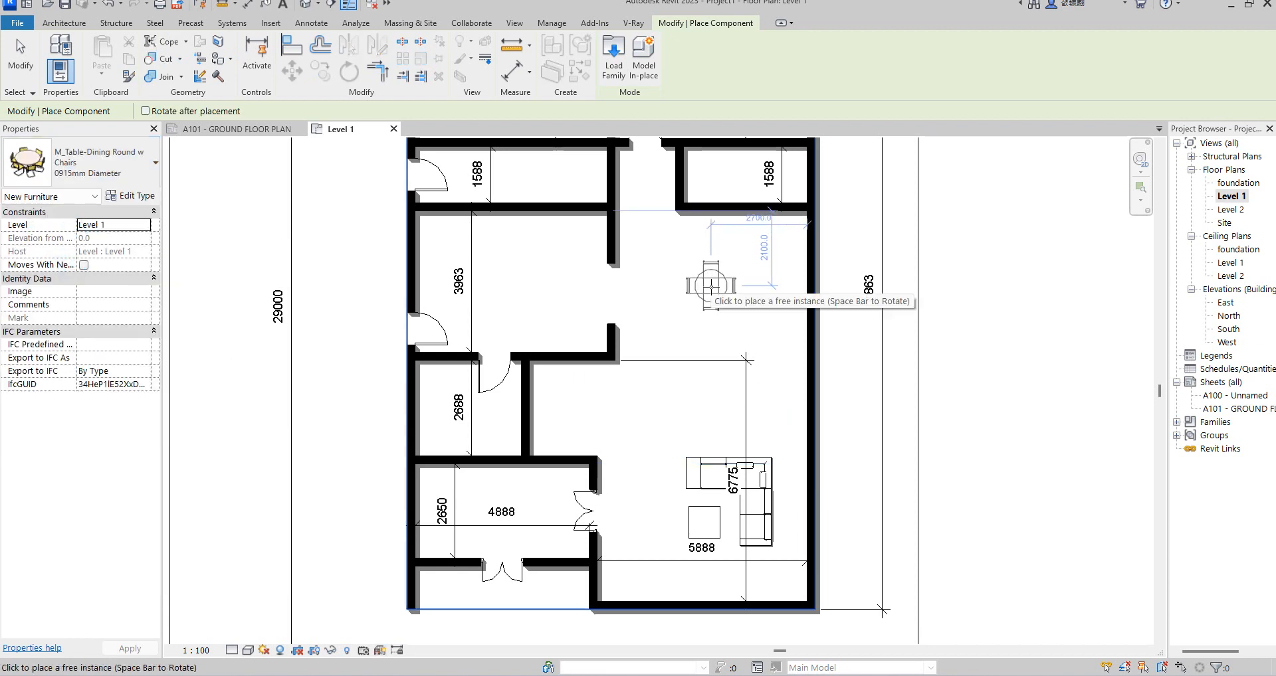
- Place Queen_size_2_6152 beds in the upper-right and upper-left rooms, near their upper walls
left_click(150, 176)
scroll(128, 309, "down", 3)
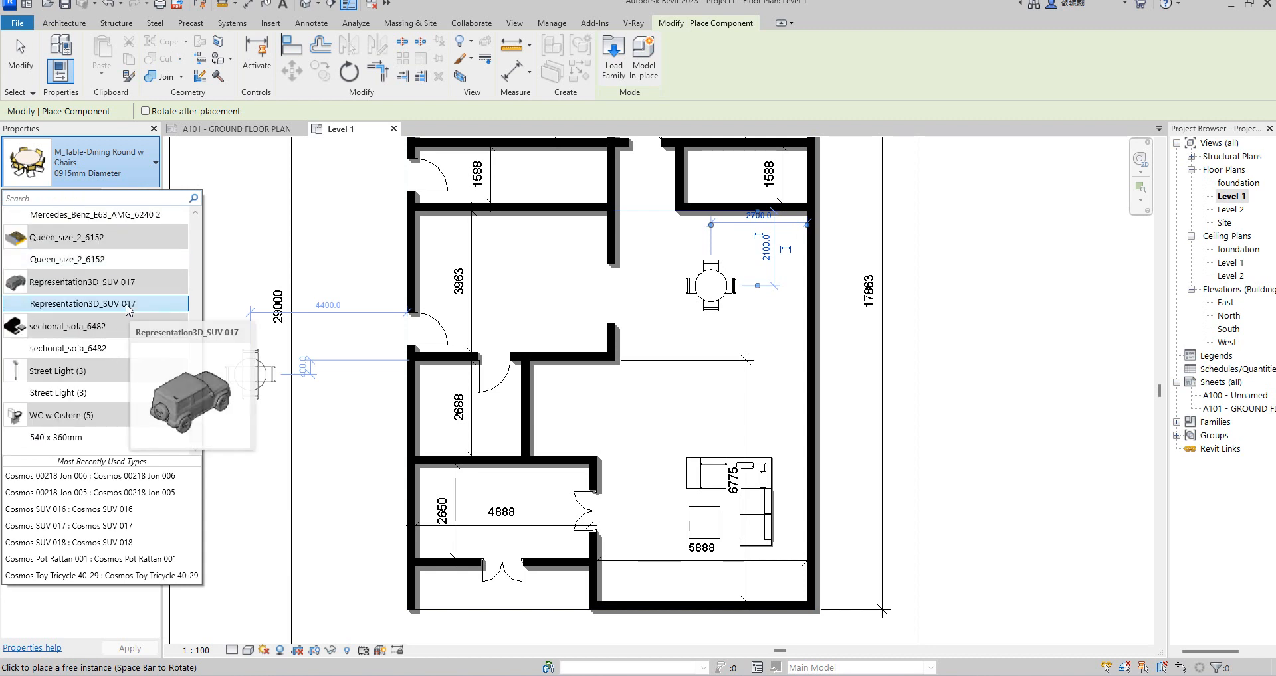
left_click(63, 259)
scroll(402, 248, "down", 2)
scroll(610, 219, "up", 2)
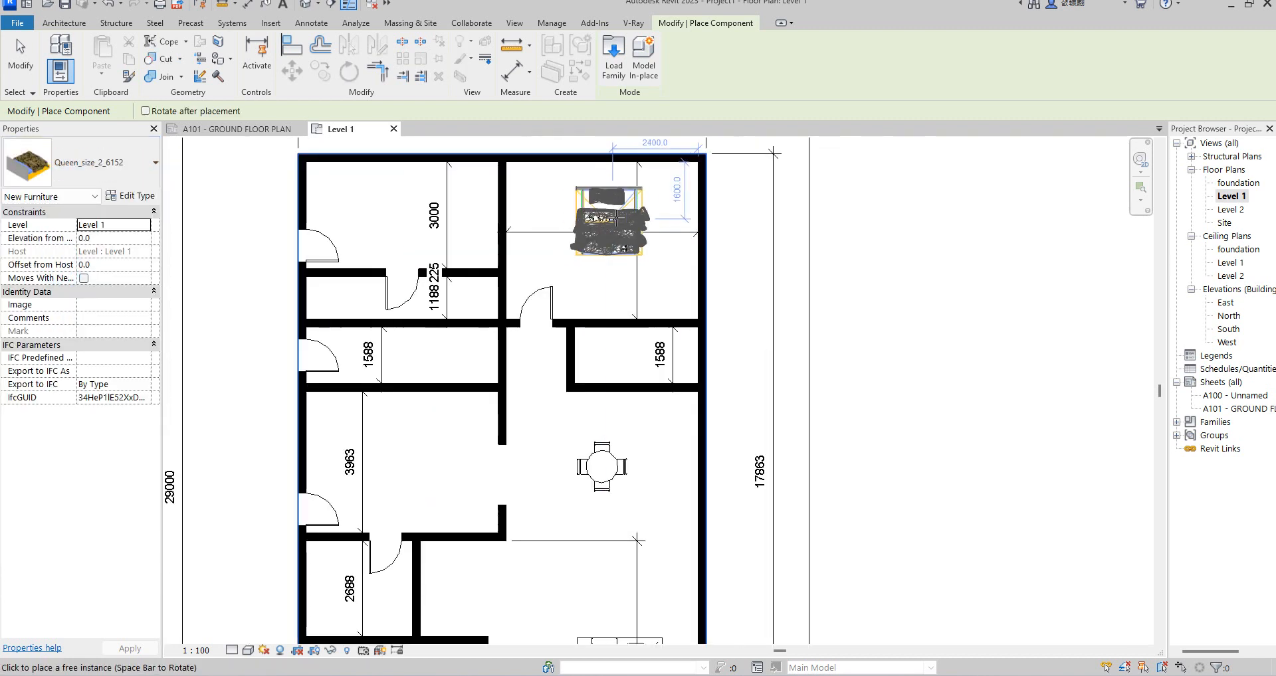
left_click(612, 217)
left_click(409, 212)
scroll(521, 378, "down", 2)
left_click(508, 440)
- Place a Cosmos Armchair 008 in the lower-left corner of the 4888 mm wide room
scroll(525, 465, "down", 1)
left_click(155, 163)
left_click_drag(197, 438, 195, 232)
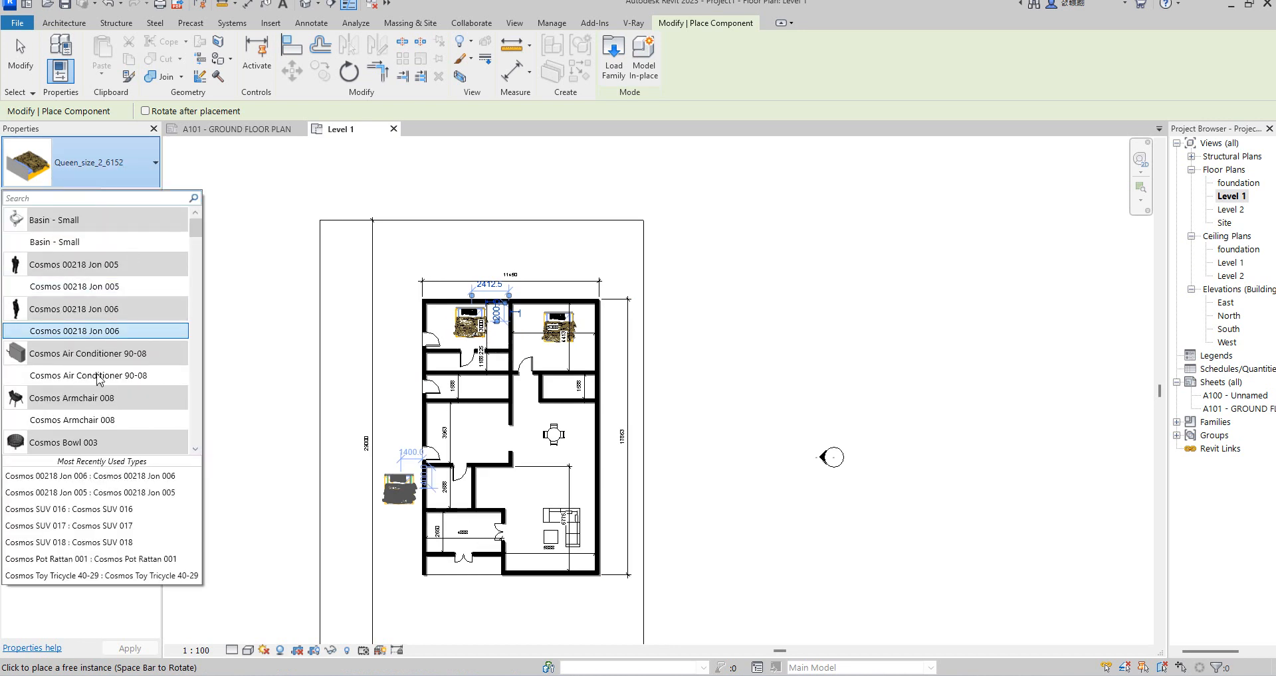
left_click(103, 420)
scroll(457, 525, "up", 6)
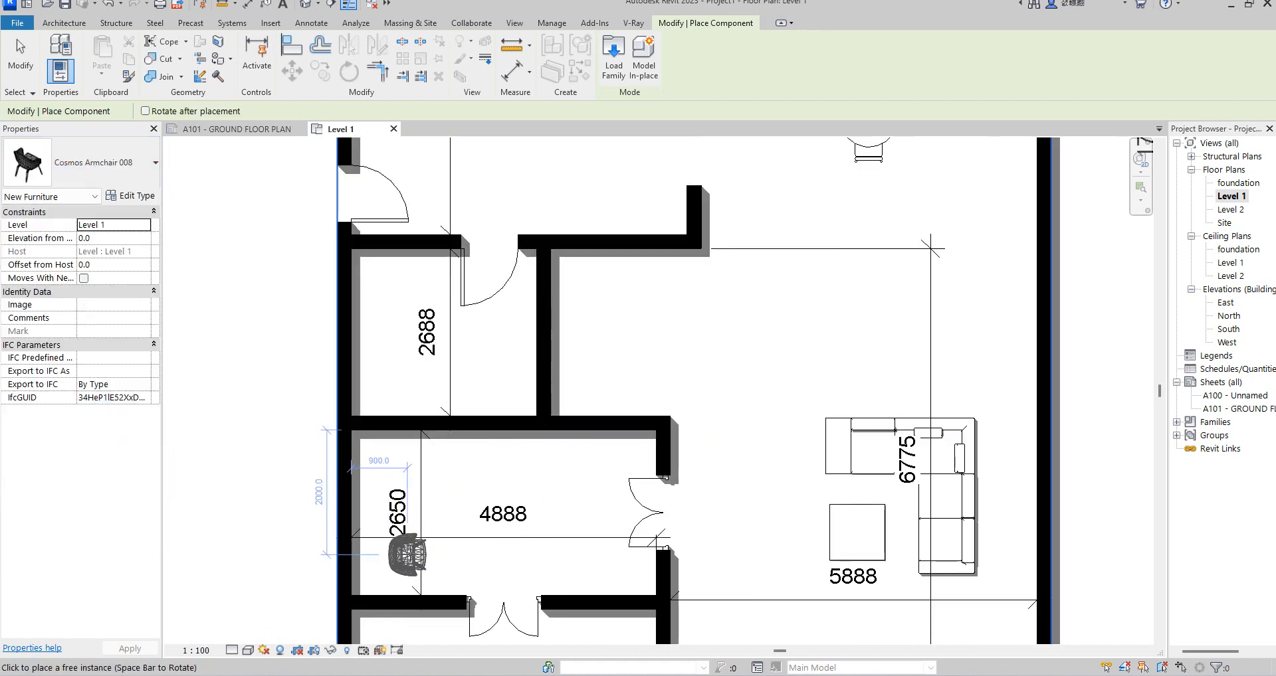
left_click(399, 546)
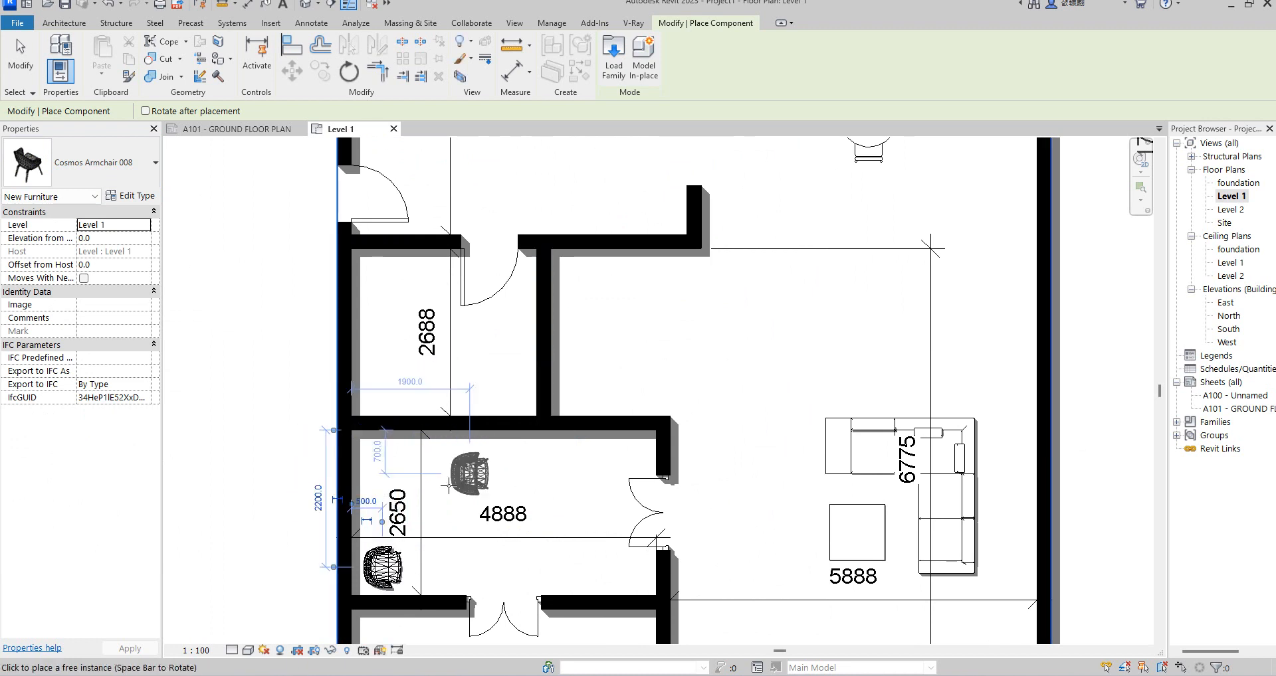
key("Escape")
- Place a Cosmos Sofa 48-02 against the upper wall of the 4888 mm wide room
left_click(163, 72)
left_click(93, 163)
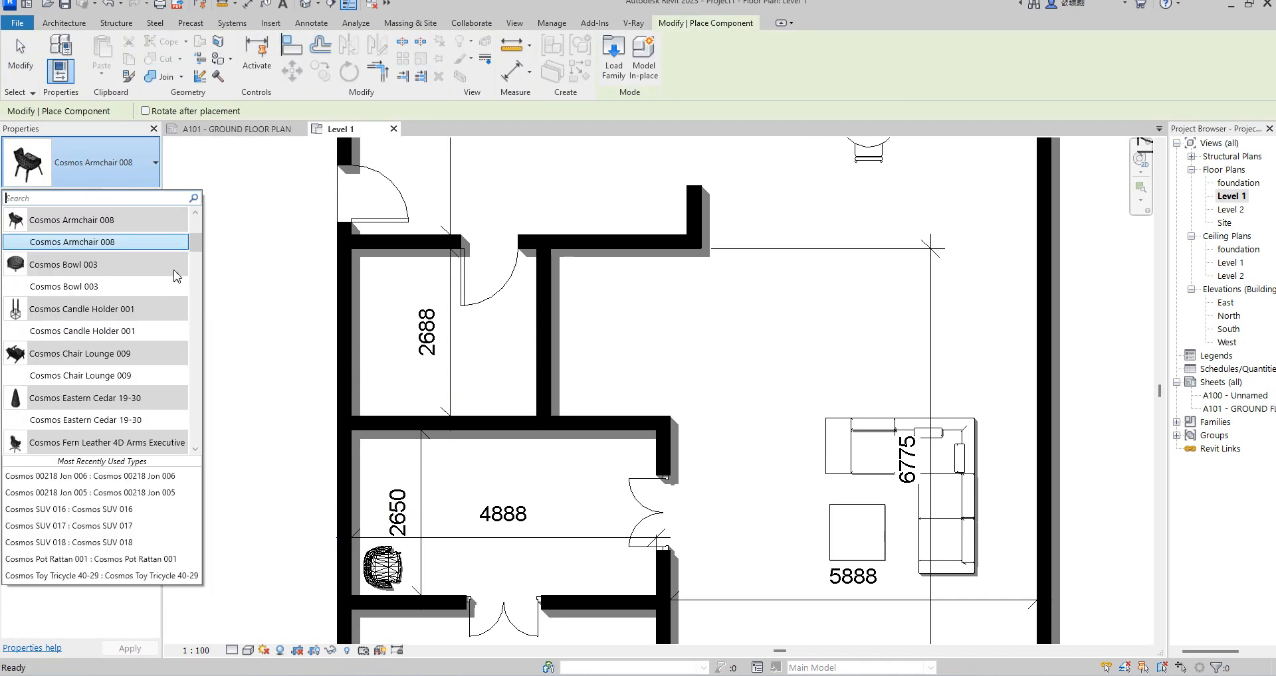
left_click(195, 254)
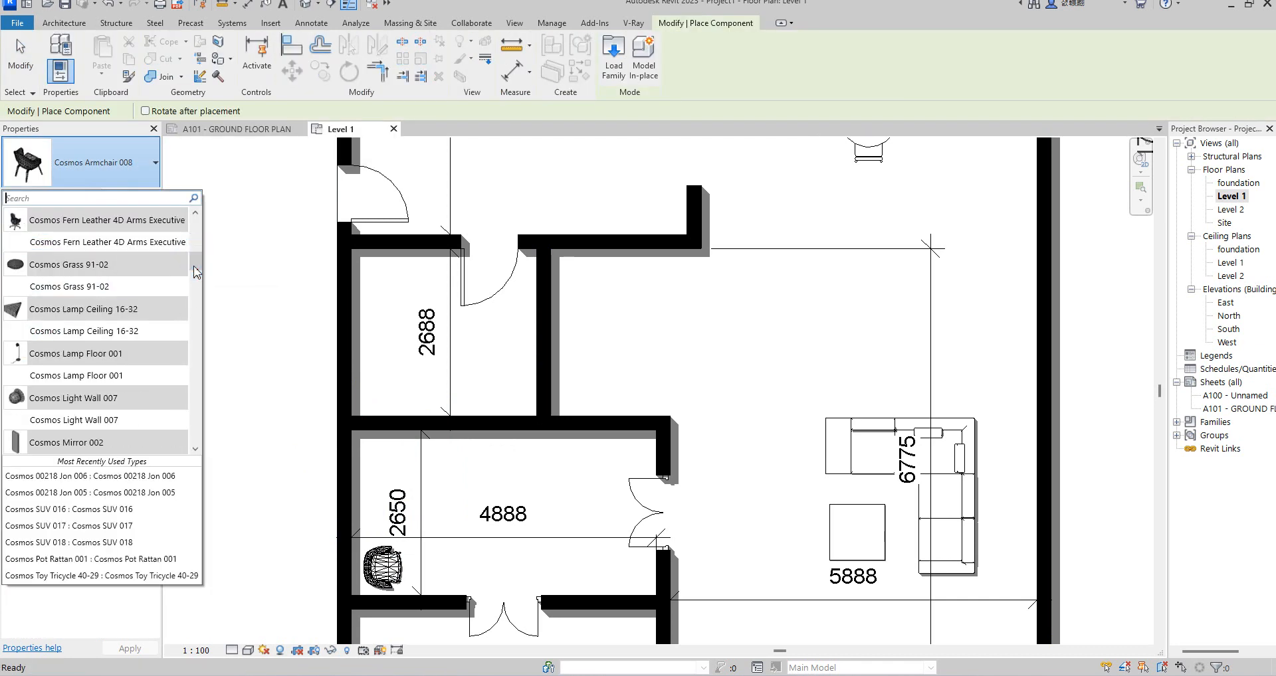
scroll(100, 282, "down", 5)
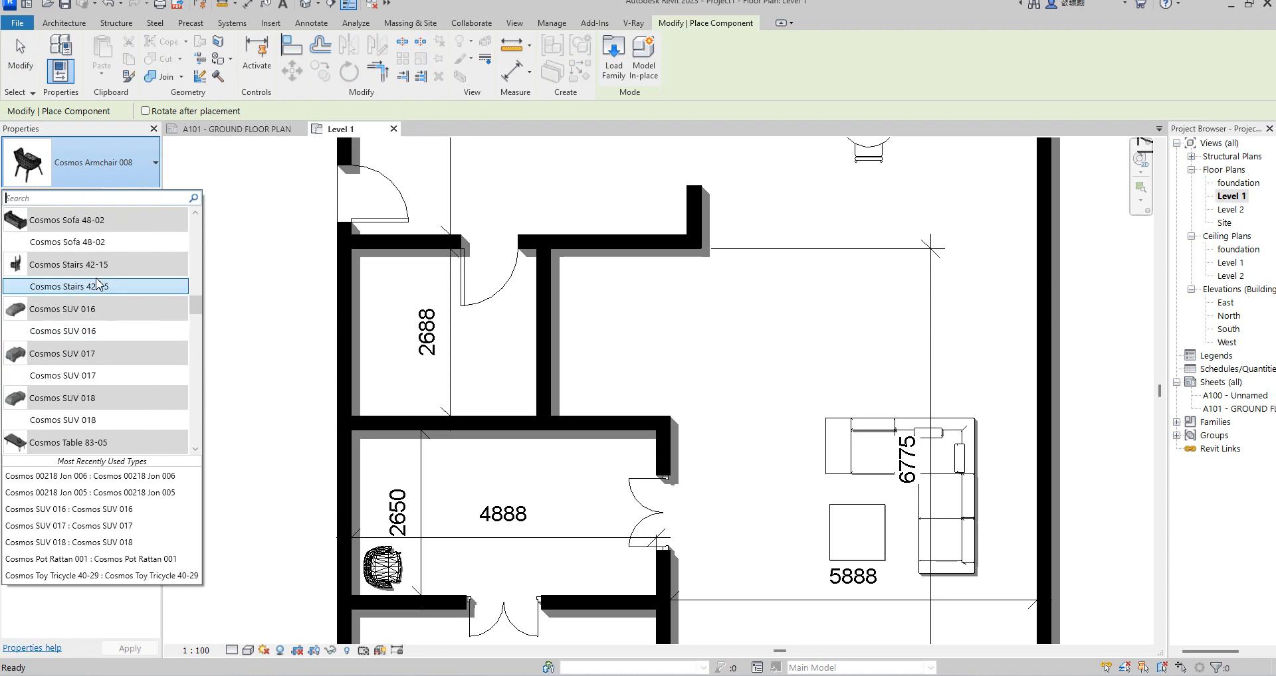
left_click(73, 242)
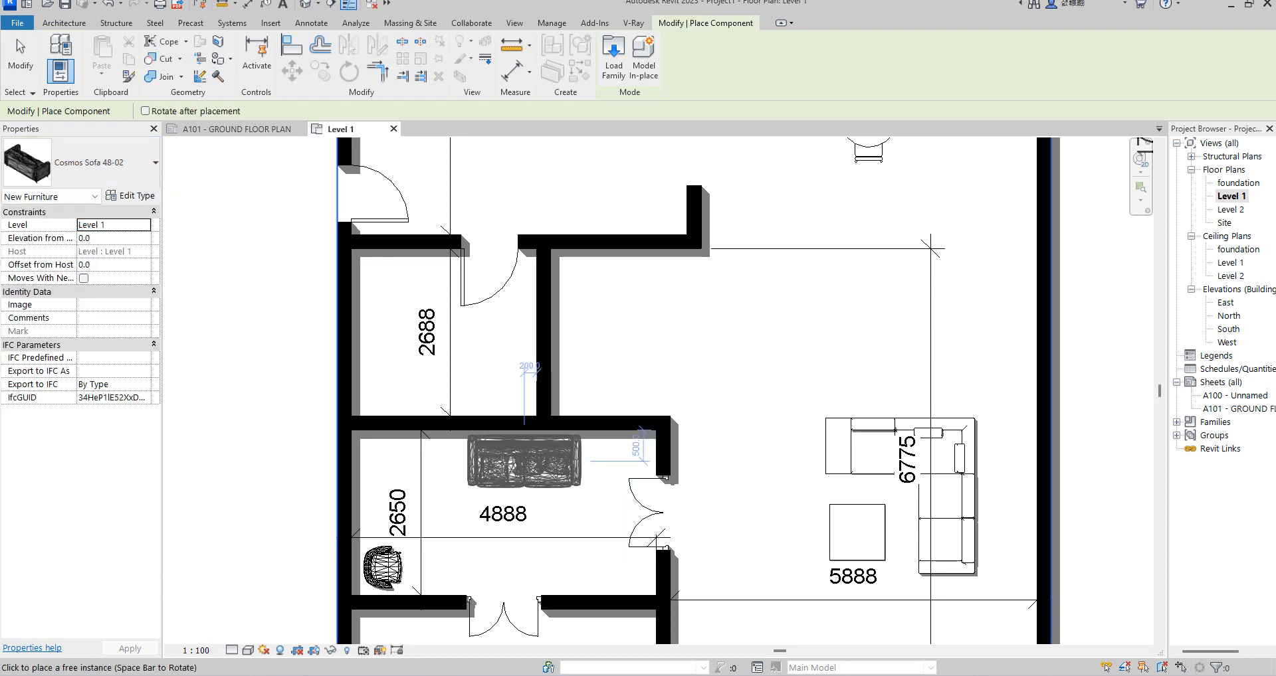
left_click(500, 462)
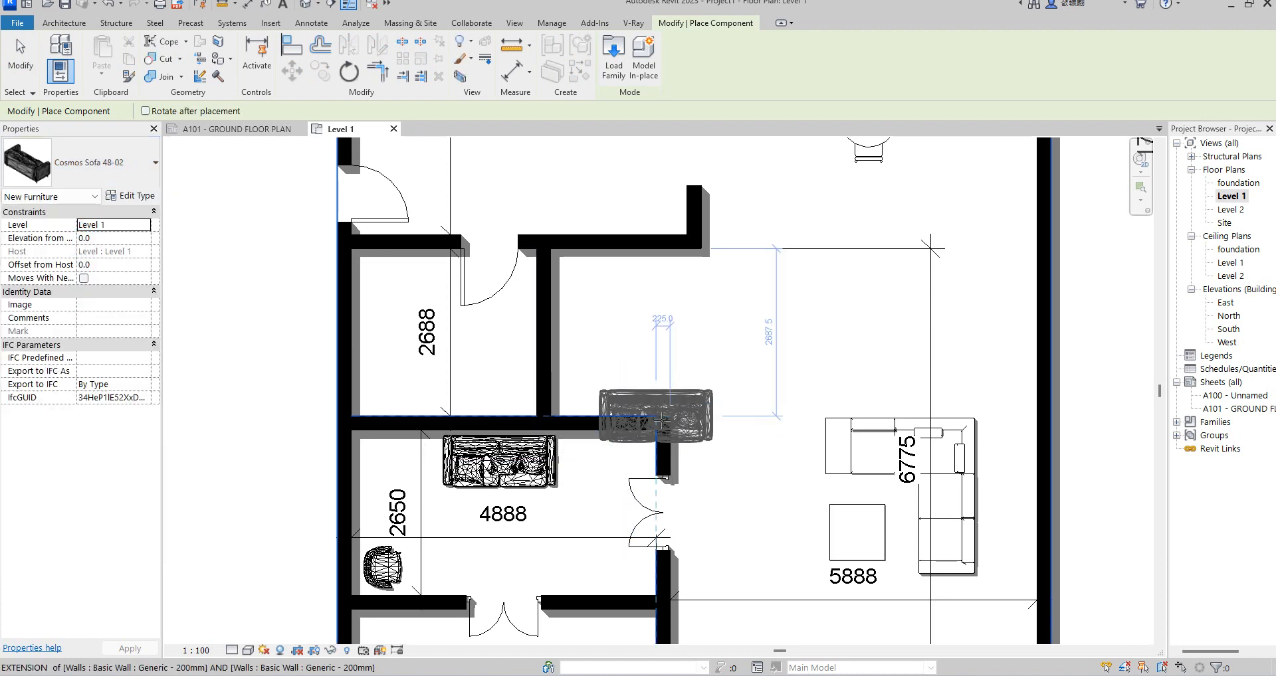
key("Escape")
- Draw a counter outline in the 3963 mm room with wide detail lines, starting 500 mm off the wall end, 1000 mm up, then following the upper and left walls
scroll(488, 459, "down", 3)
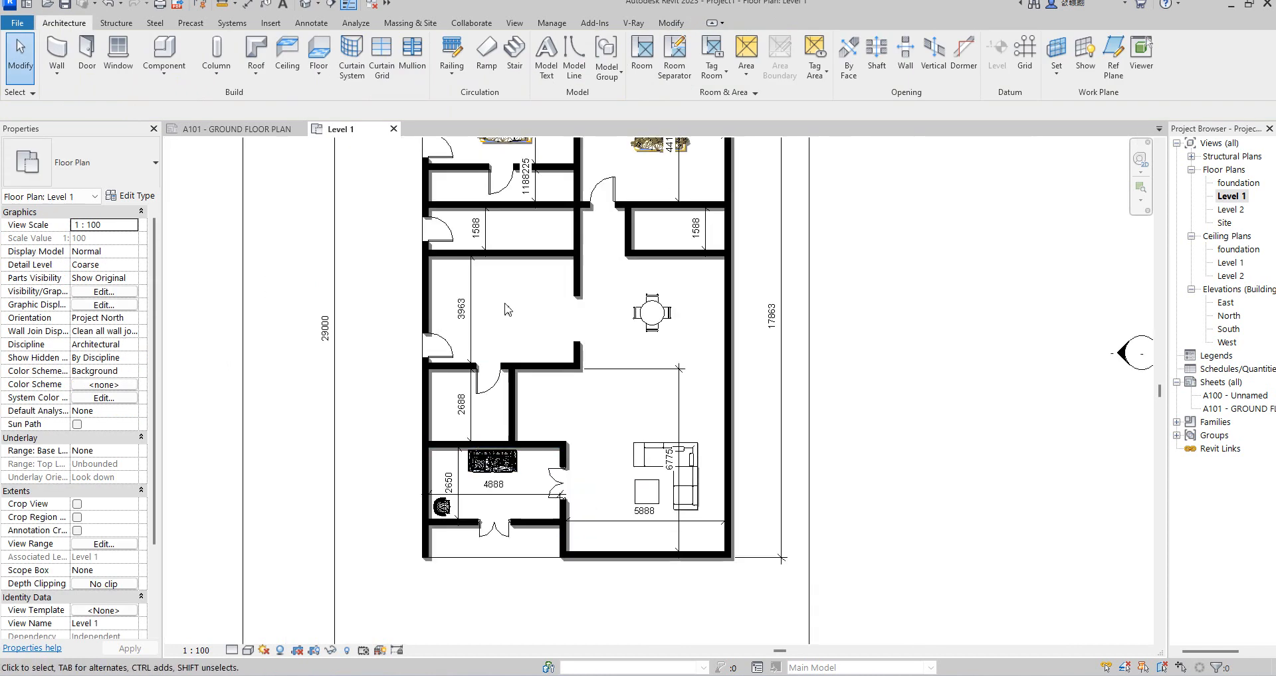
scroll(525, 324, "up", 1)
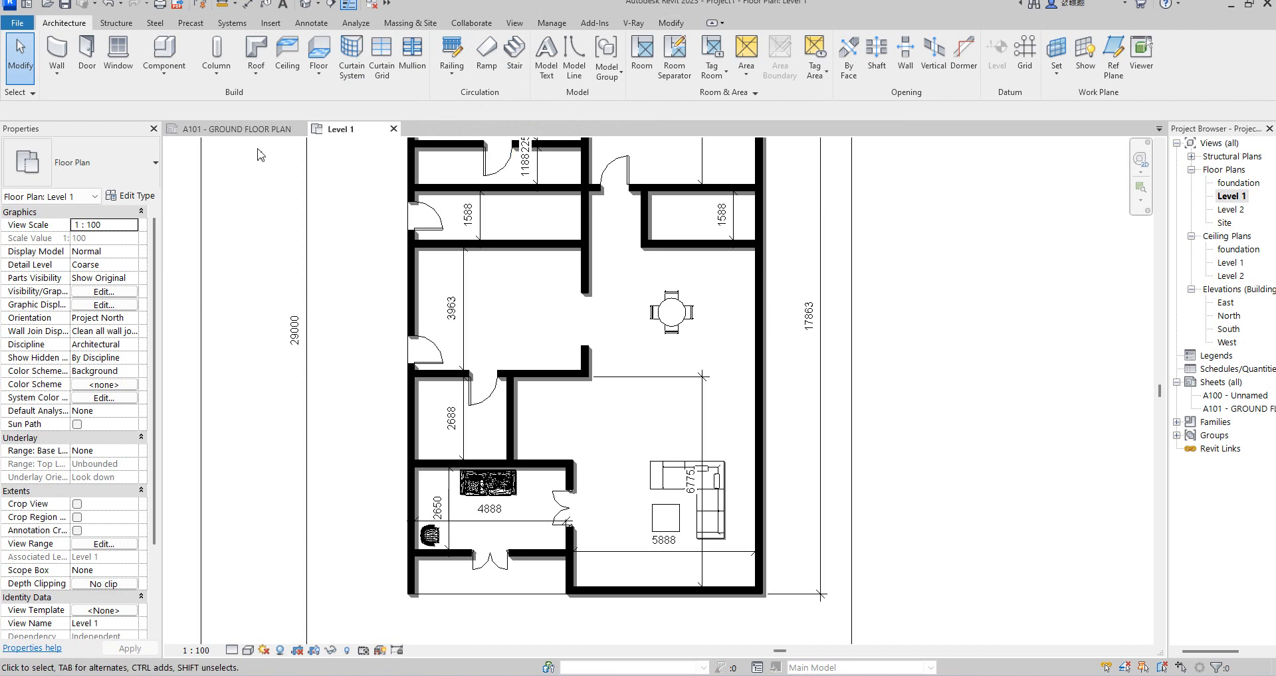
left_click(313, 24)
left_click(350, 58)
scroll(585, 268, "up", 2)
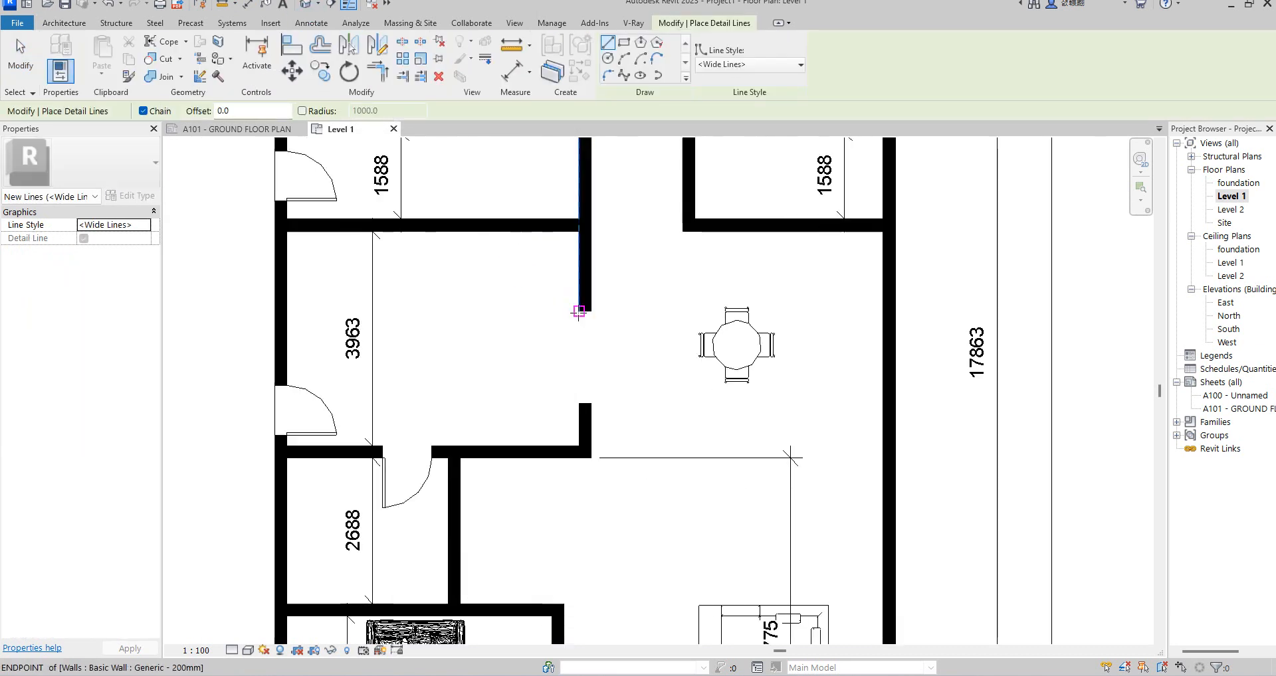
left_click(579, 310)
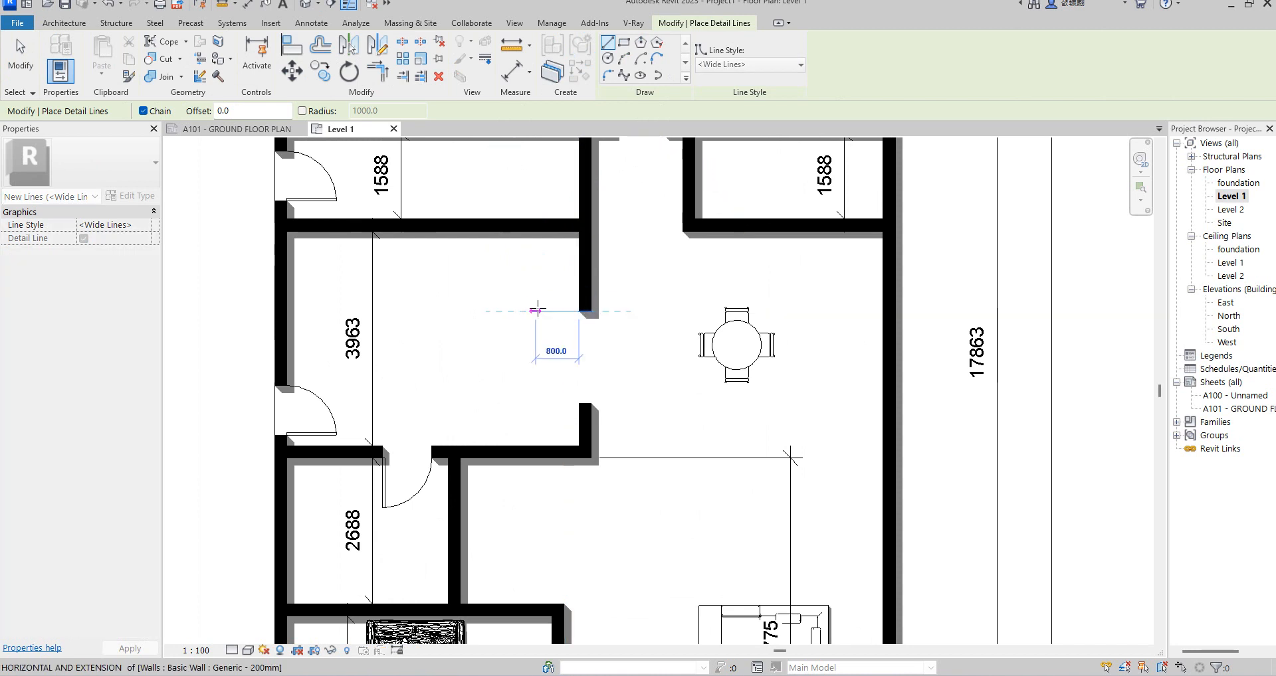
left_click(550, 311)
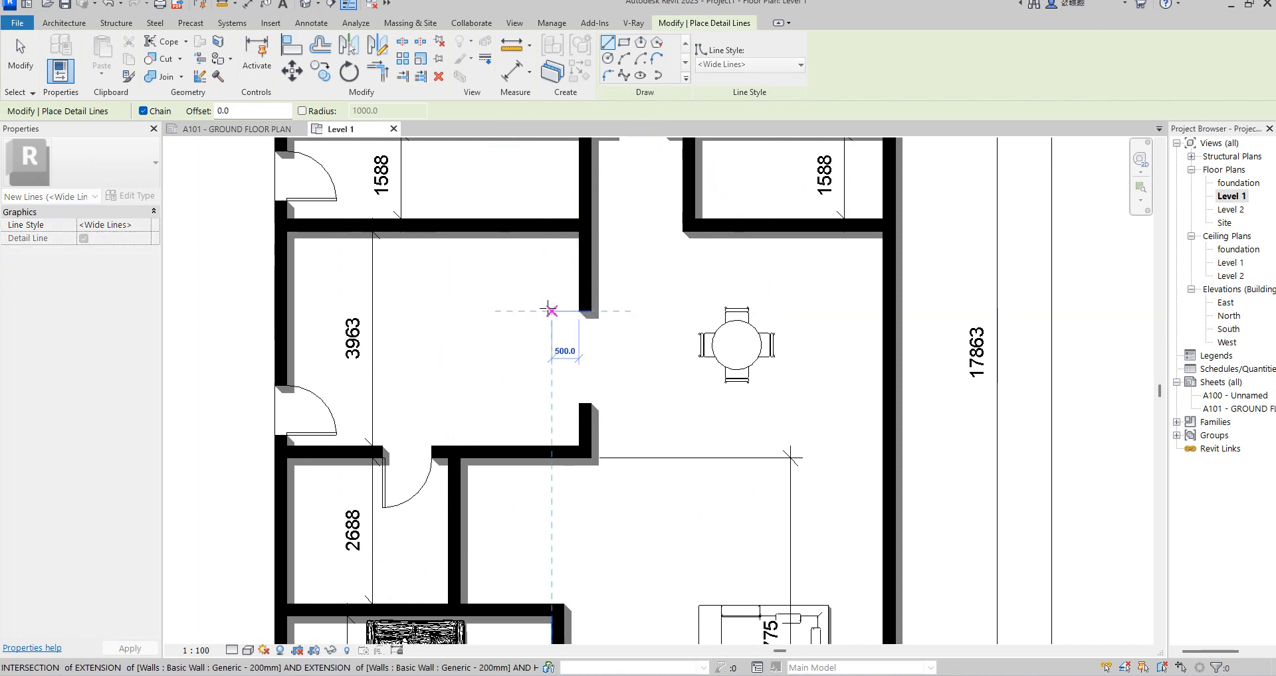
left_click(550, 256)
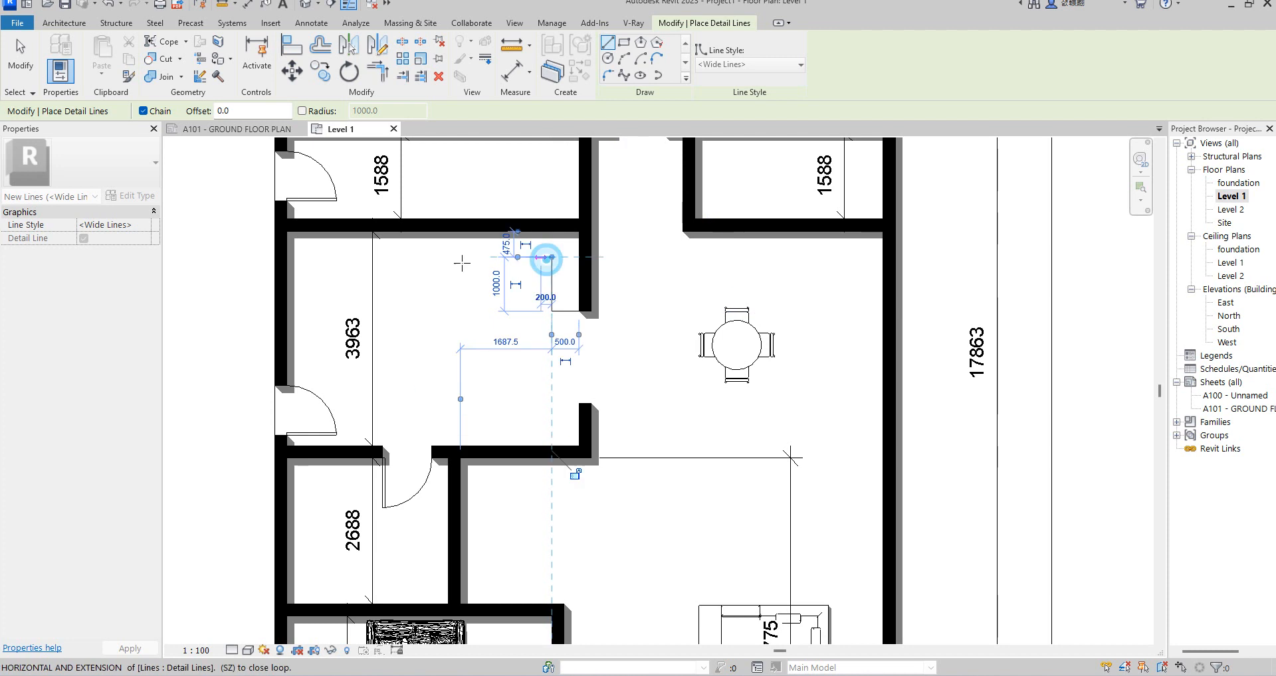
left_click(324, 257)
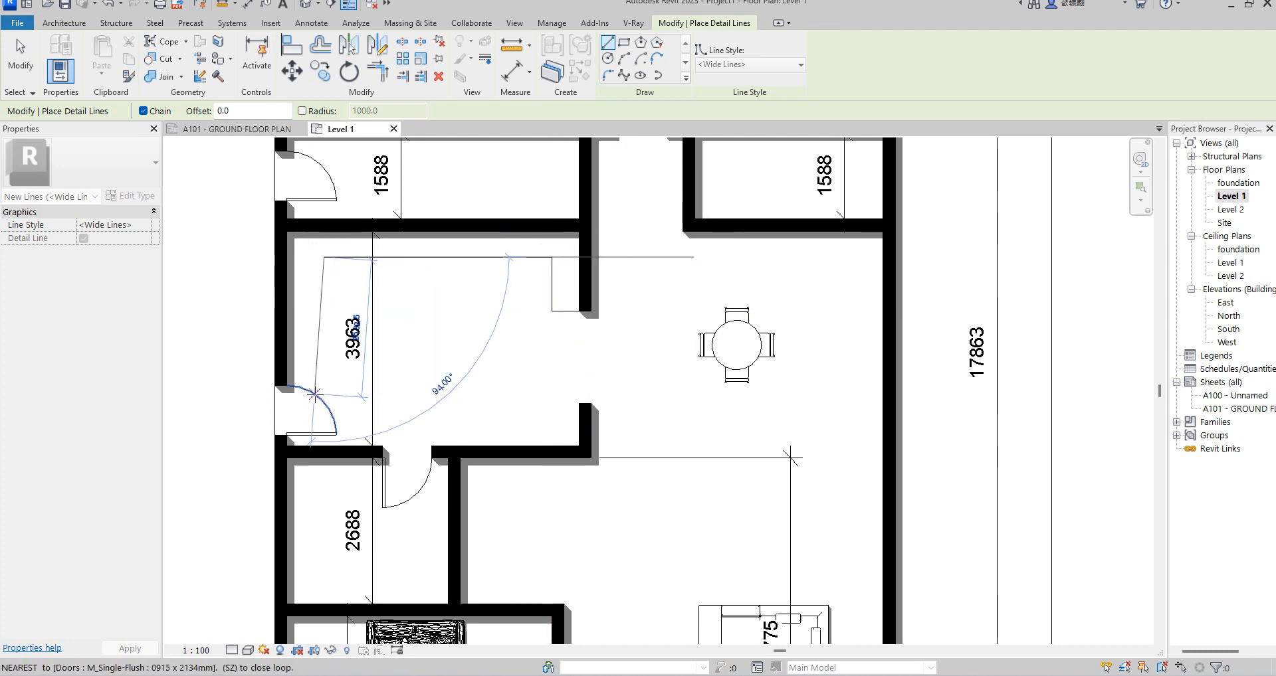
left_click(323, 371)
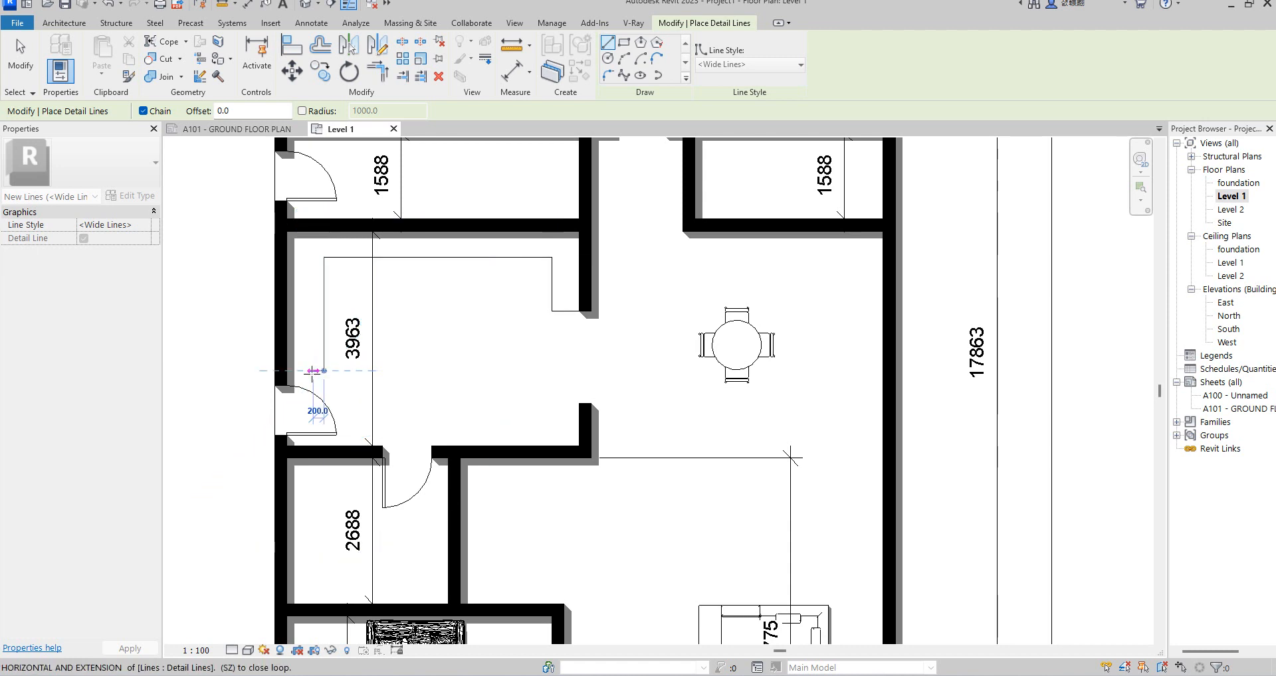
left_click(287, 371)
key("Escape")
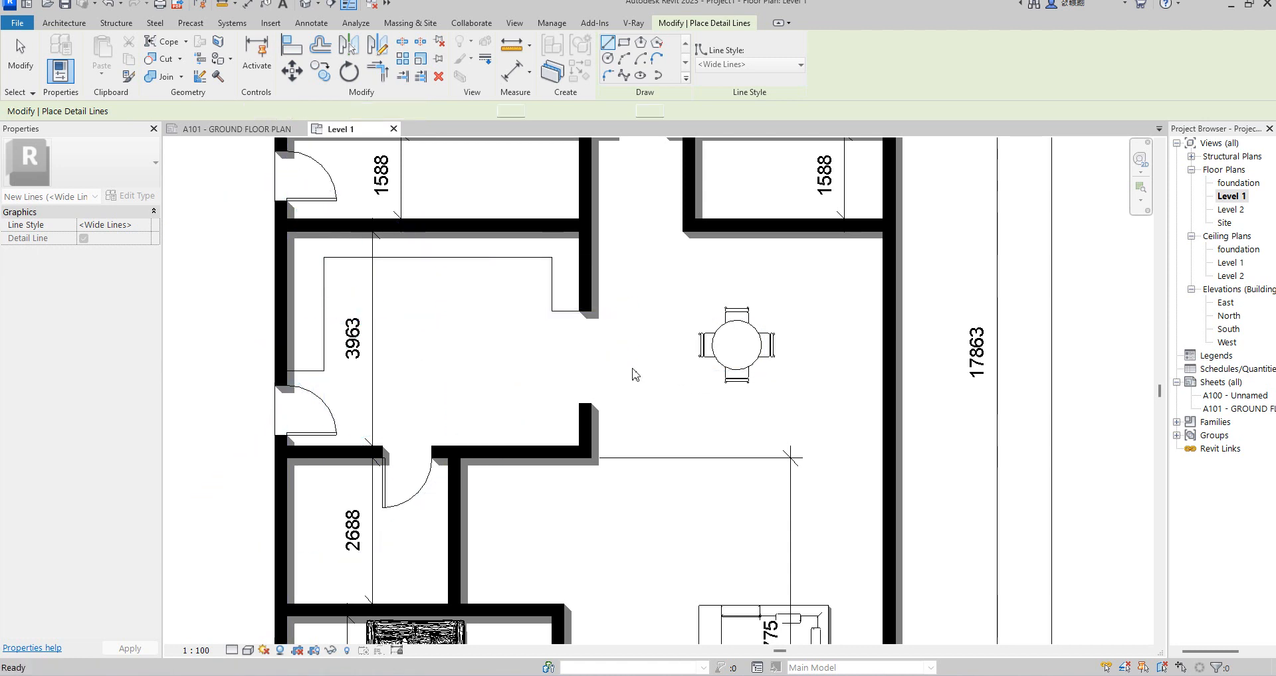
key("Escape")
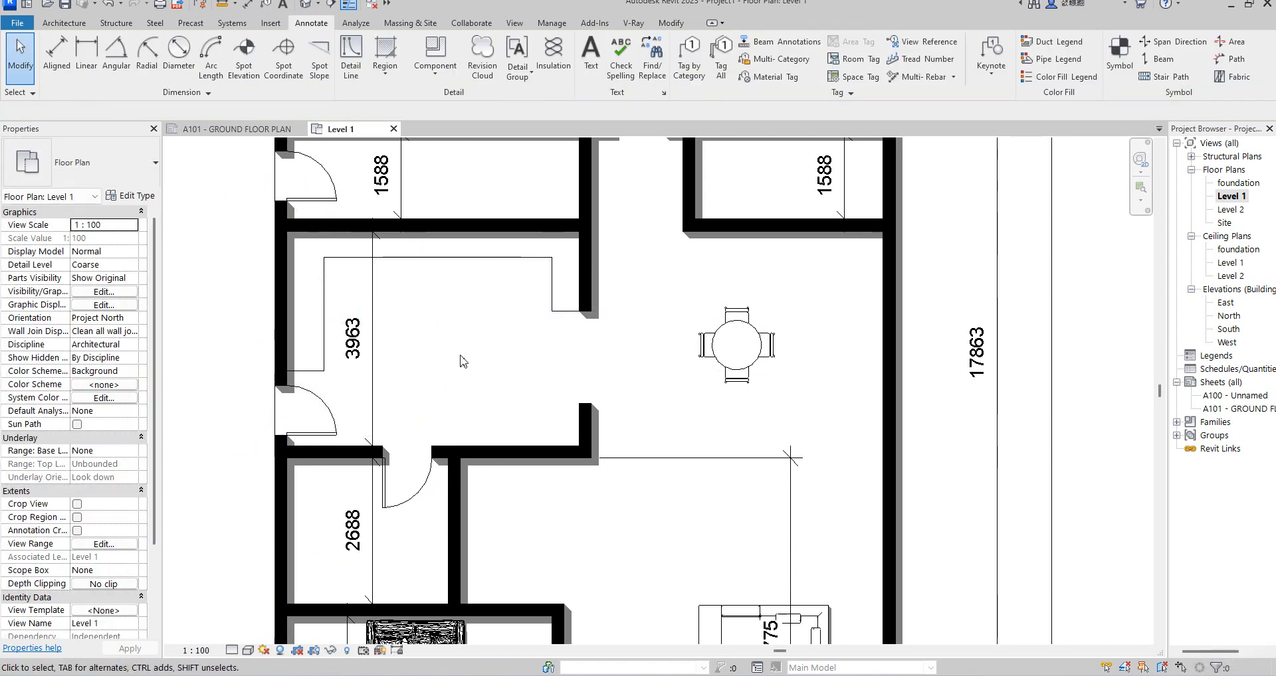
- Place another M_Single-Flush 0915 x 2134mm door in the upper wall of the right-hand 1588 mm room, using the neighbouring bedroom door as source
scroll(465, 358, "down", 4)
scroll(585, 274, "up", 3)
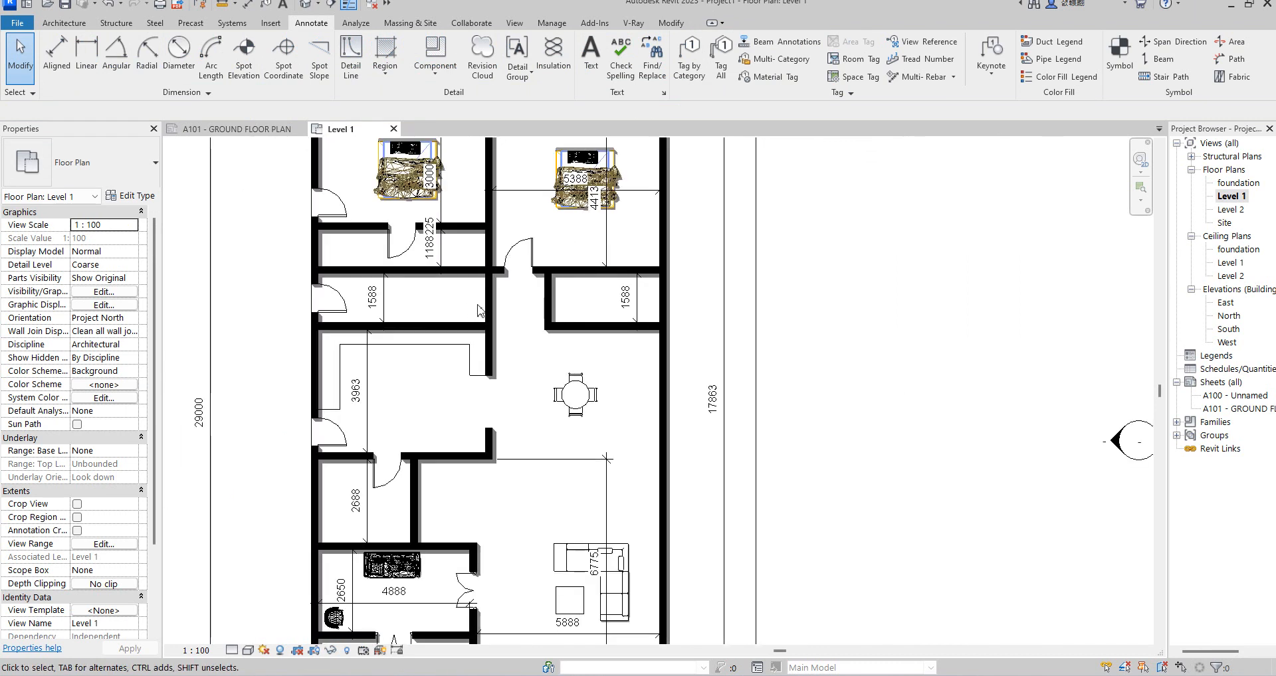
left_click(520, 251)
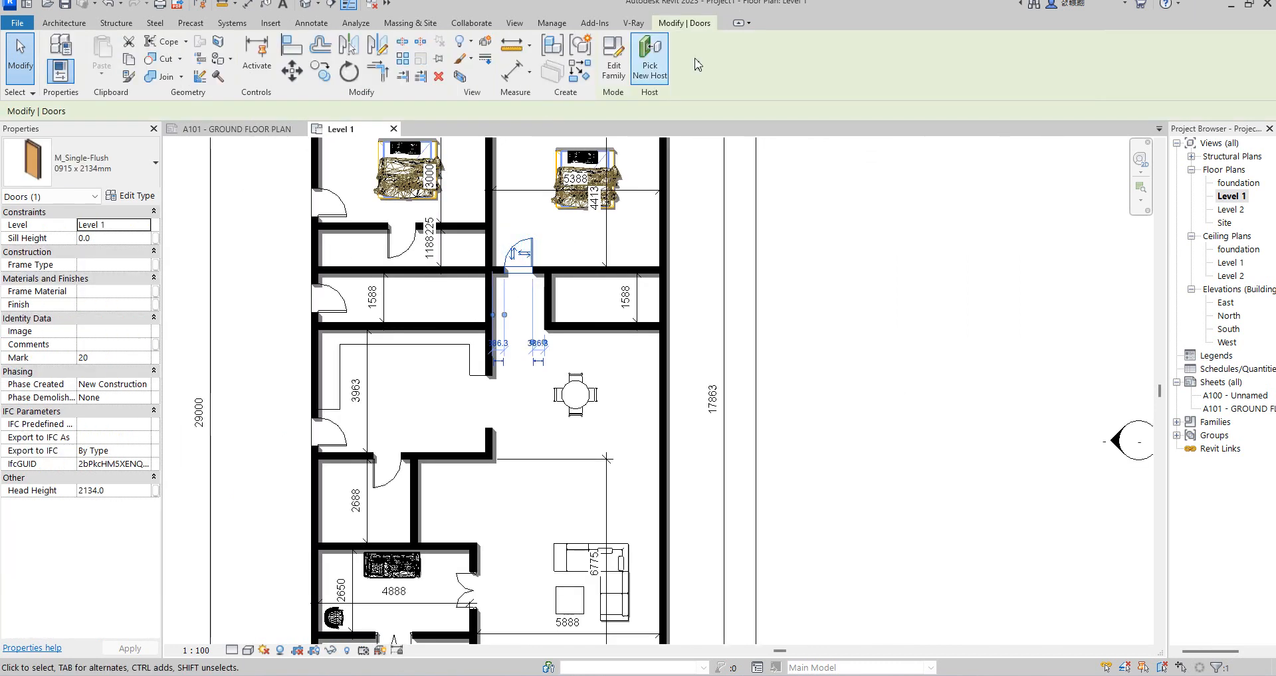
left_click(574, 76)
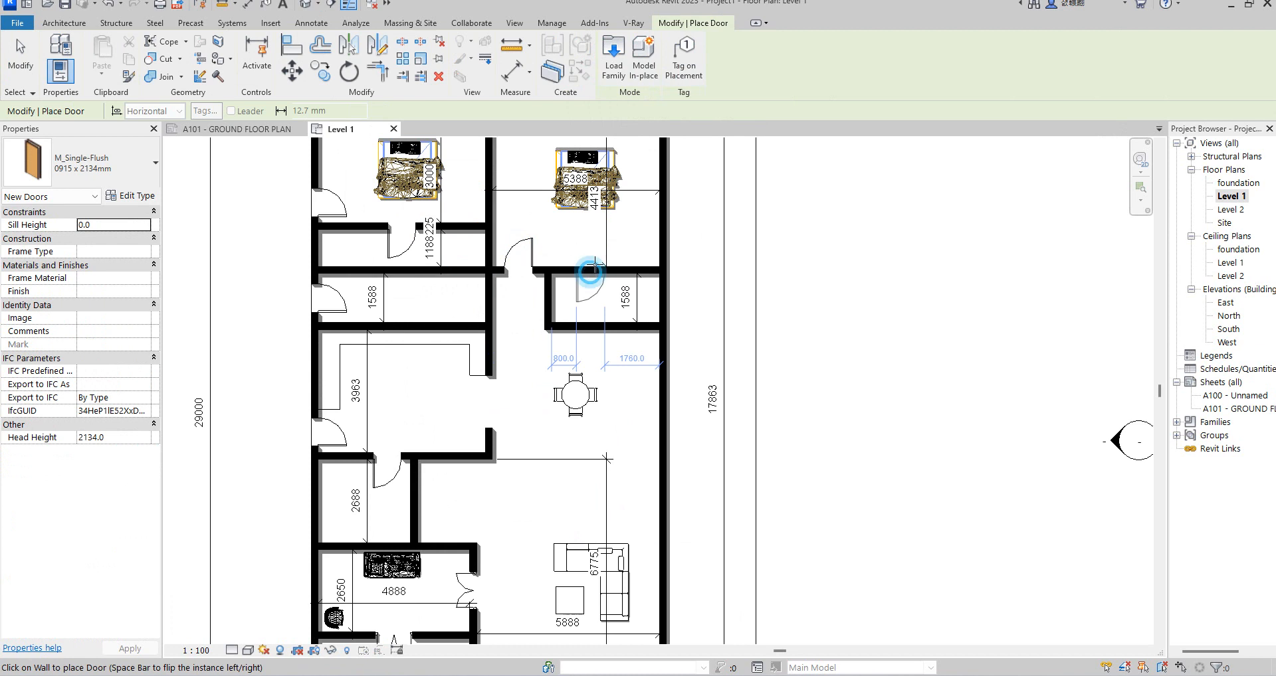
scroll(697, 239, "down", 2)
right_click(809, 243)
left_click(928, 251)
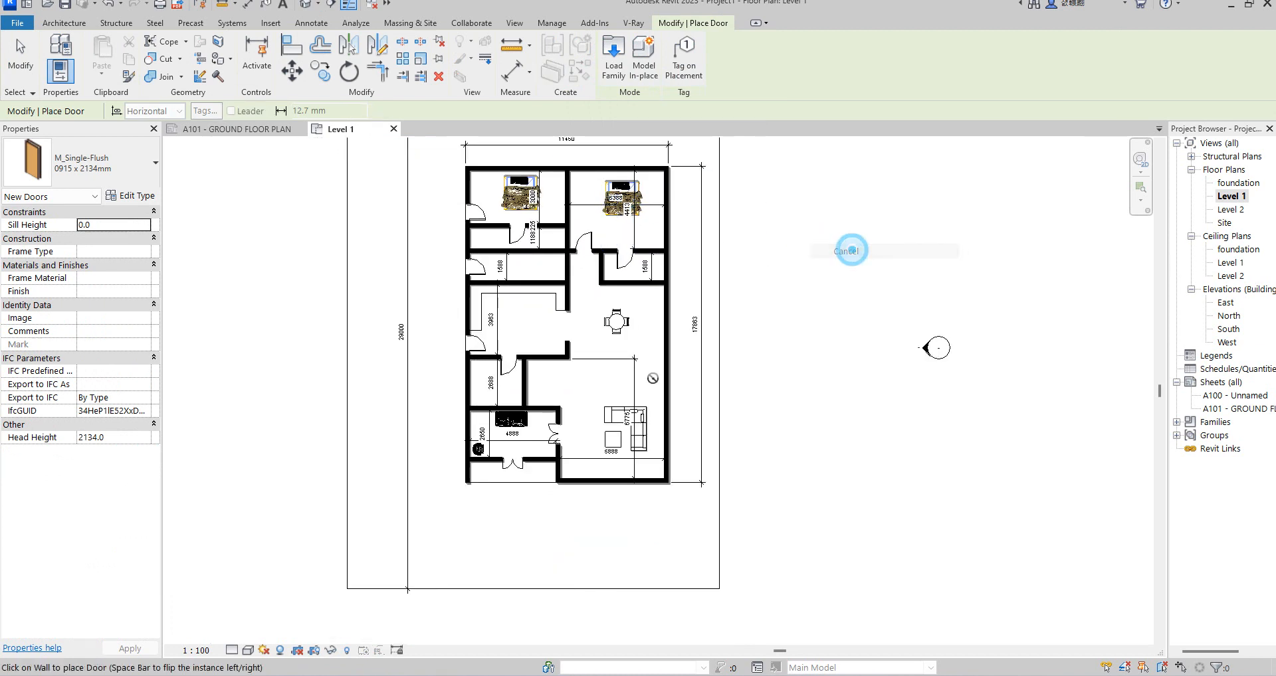
right_click(598, 367)
left_click(641, 378)
- Examine the room layout, doors and furniture across the Level 1 floor plan
scroll(469, 259, "up", 2)
scroll(484, 233, "down", 2)
scroll(482, 242, "down", 1)
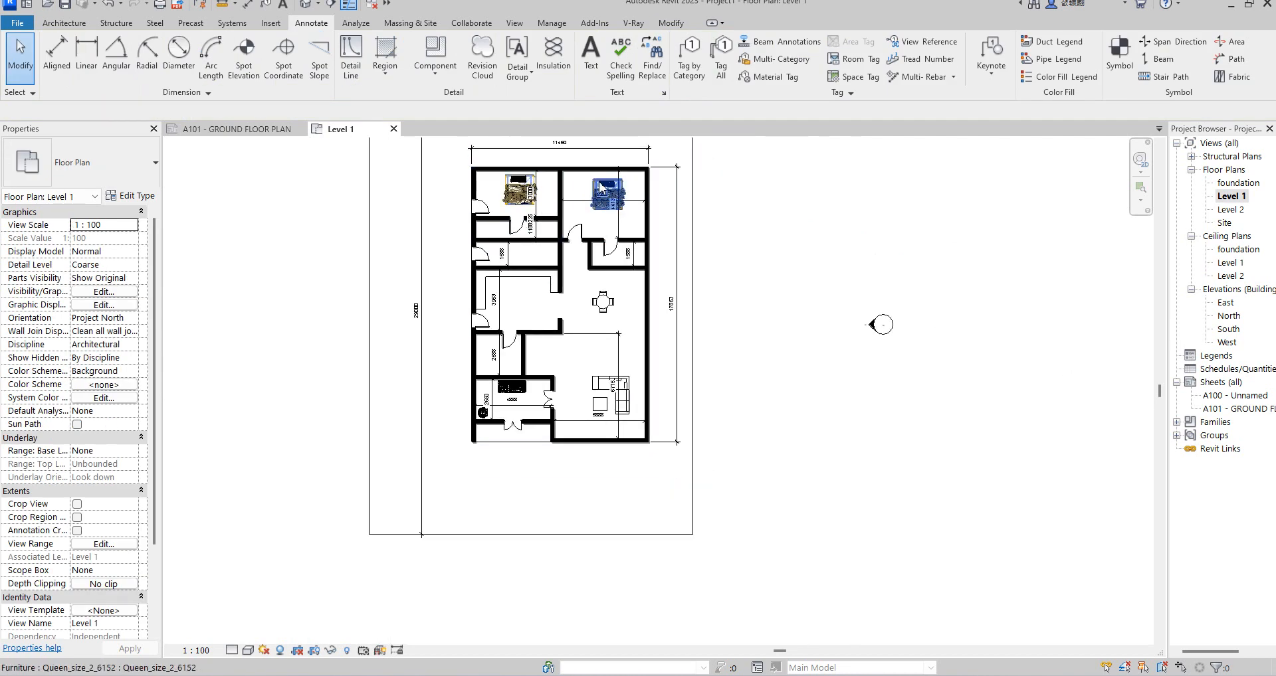
scroll(601, 182, "up", 2)
scroll(470, 245, "down", 4)
scroll(484, 348, "up", 3)
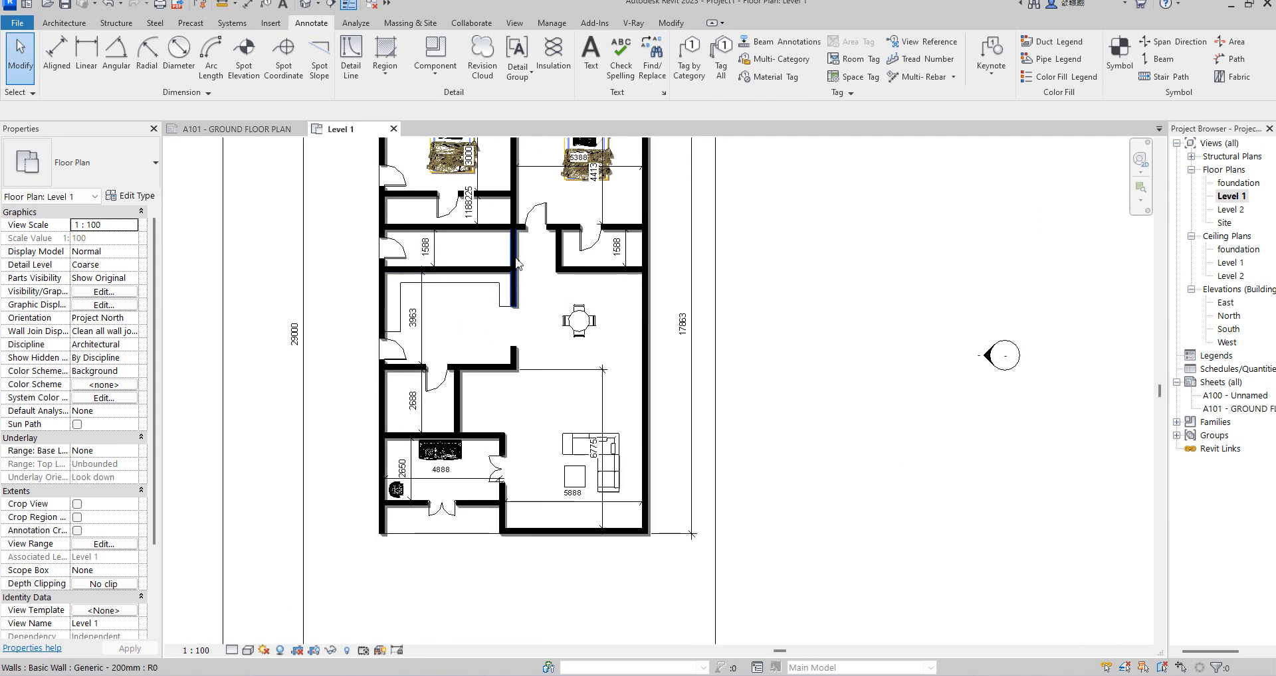
scroll(442, 200, "up", 2)
scroll(522, 343, "down", 2)
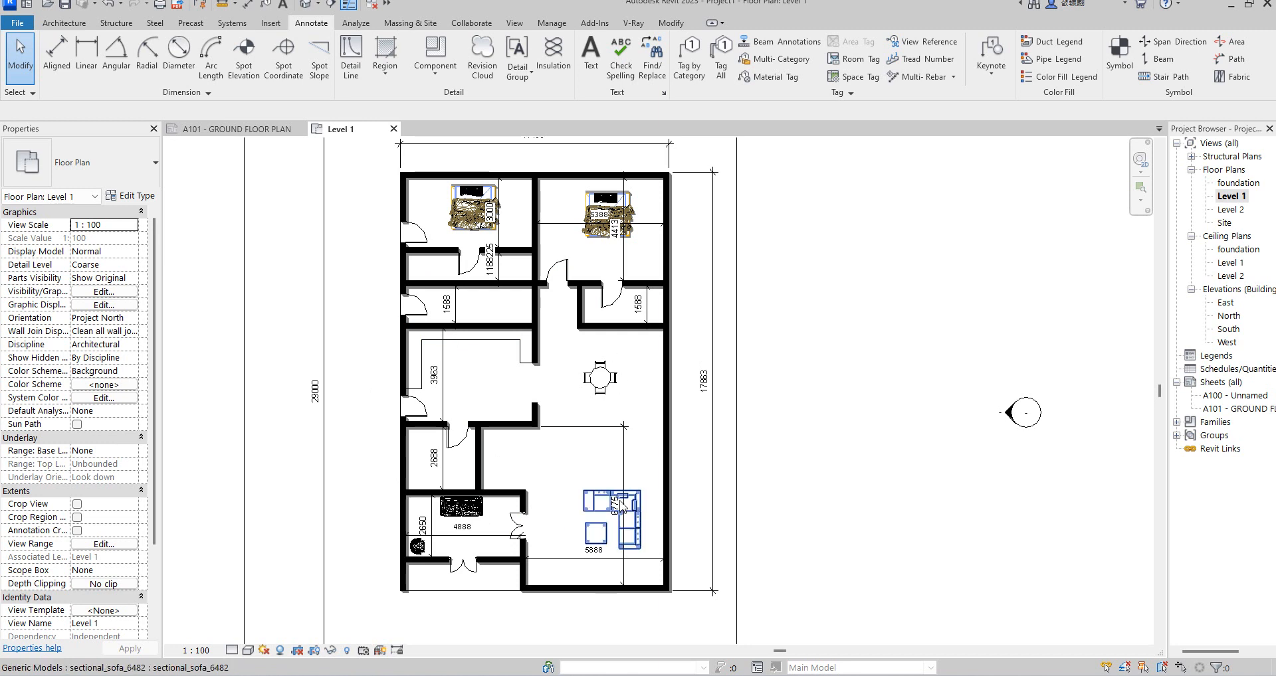
scroll(480, 412, "up", 1)
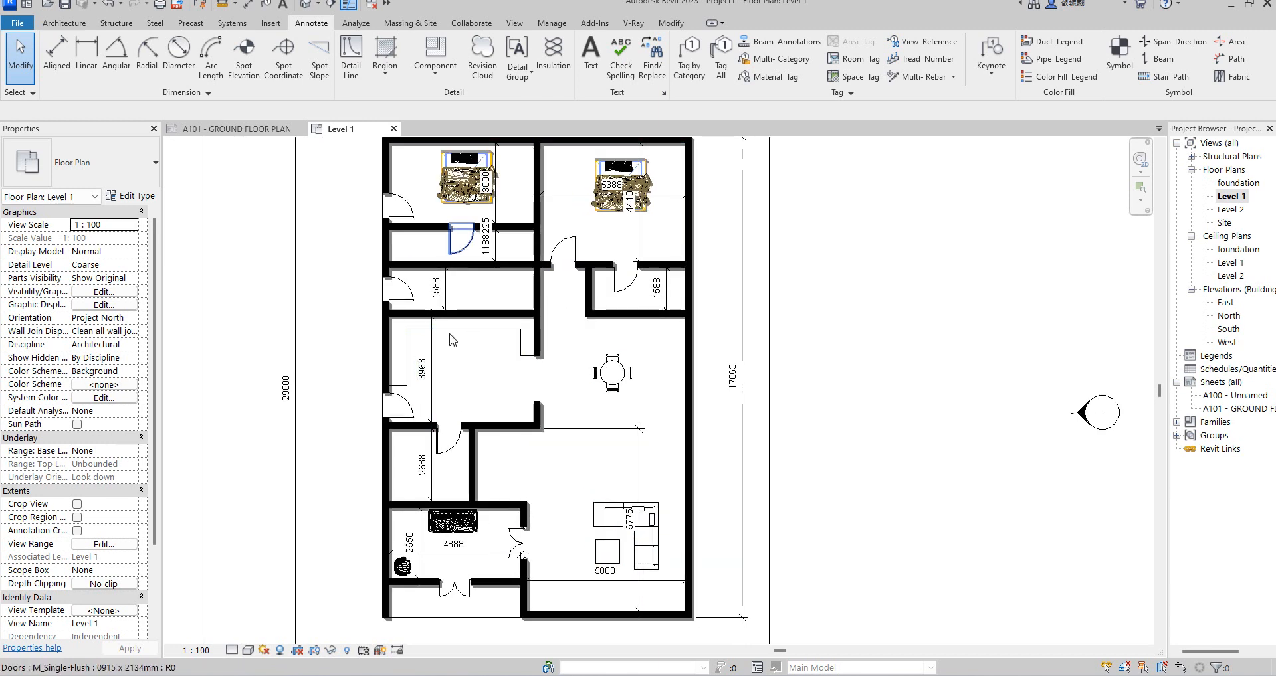
scroll(478, 295, "down", 1)
scroll(459, 491, "up", 1)
scroll(489, 390, "down", 2)
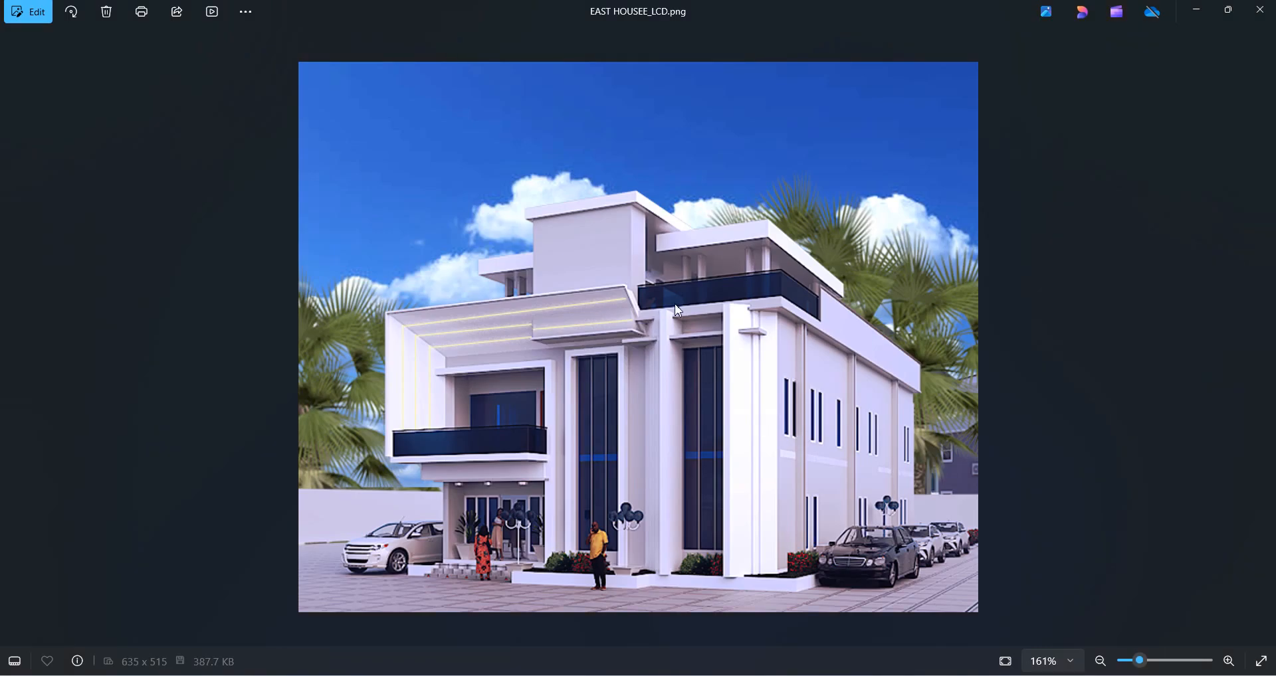
- Examine the building's facade in the EAST HOUSEE_LCD.png rendering in the image viewer, and return to the Revit floor plan
scroll(671, 363, "down", 2)
scroll(671, 363, "up", 2)
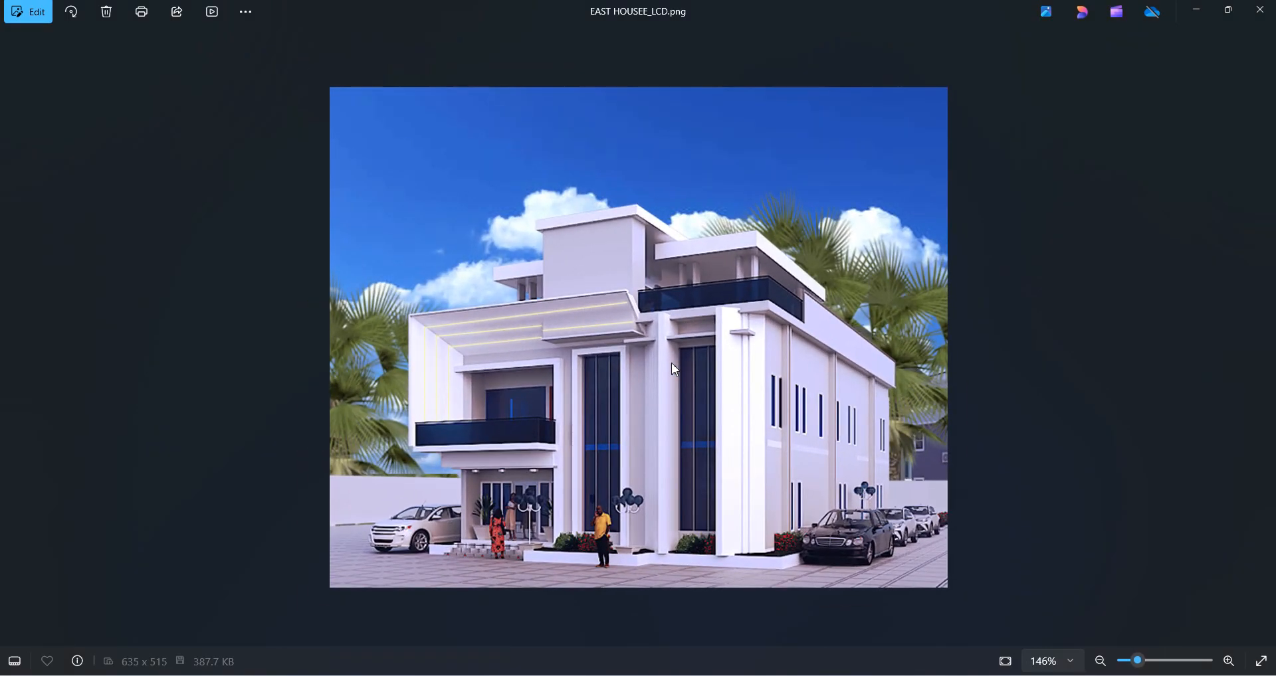
scroll(623, 380, "up", 2)
scroll(623, 380, "down", 4)
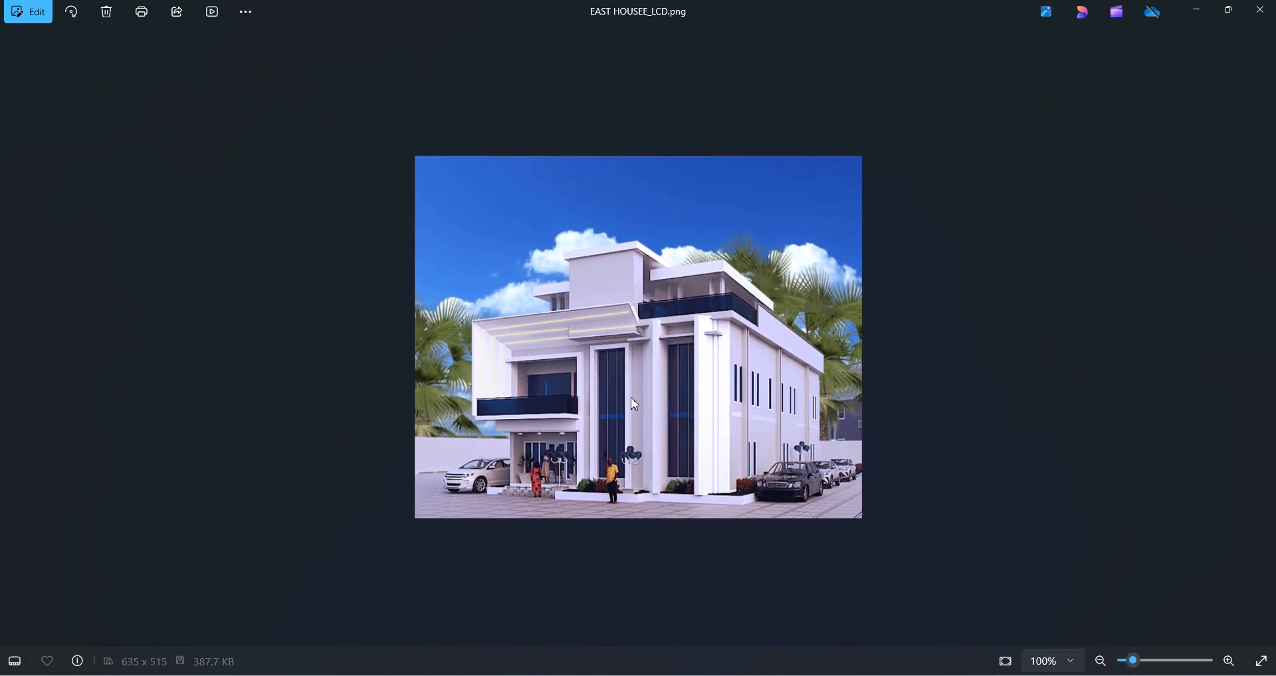
scroll(437, 431, "up", 1)
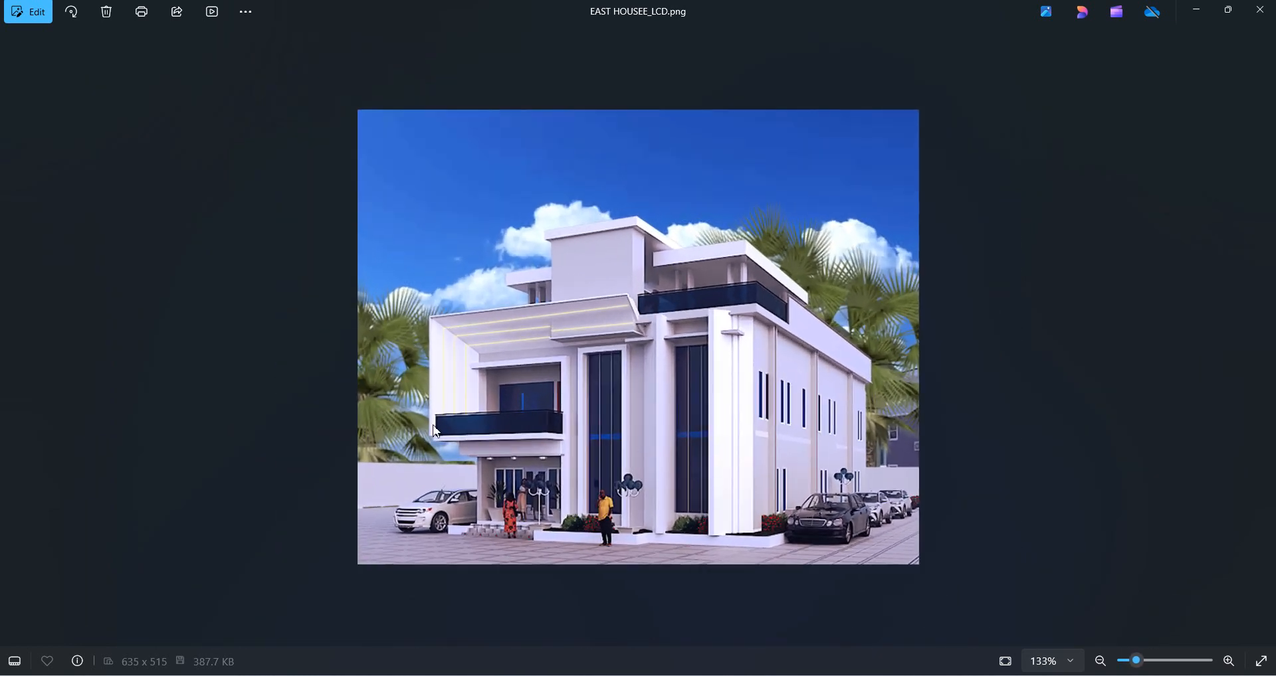
left_click(1199, 20)
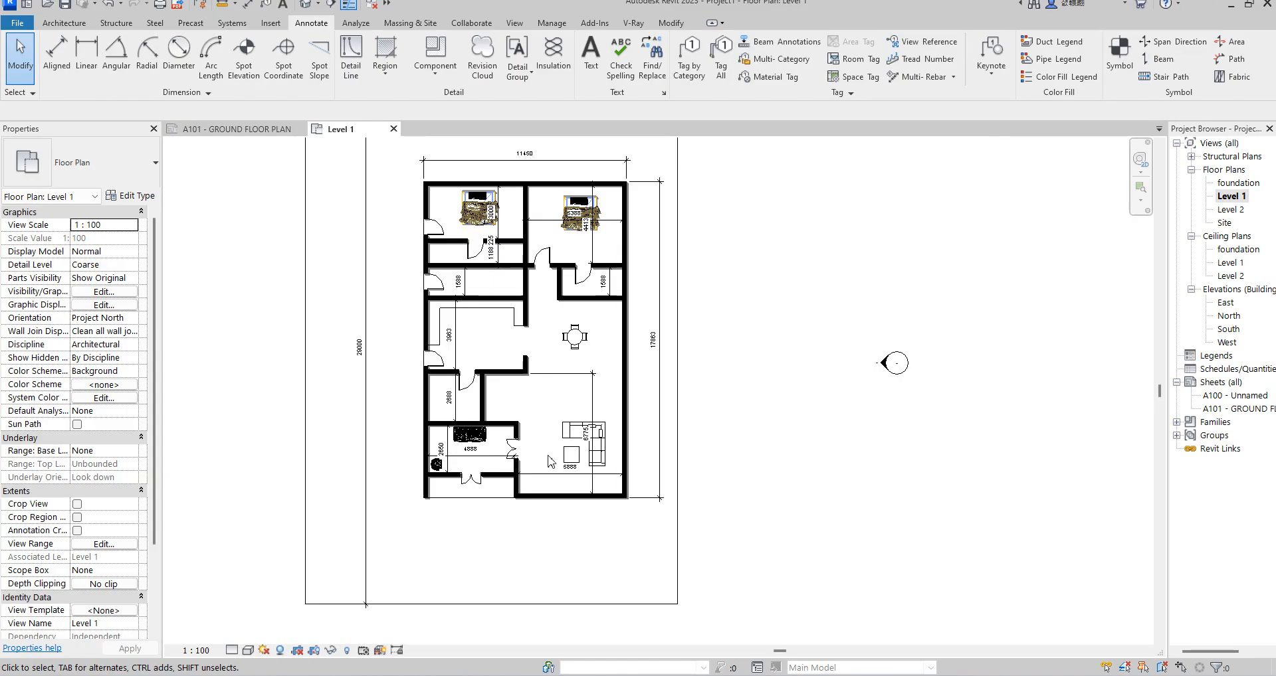
- Nudge the counter outline's right vertical line left to 620 mm from the wall and its short lower line slightly up
scroll(569, 339, "up", 2)
scroll(463, 318, "up", 2)
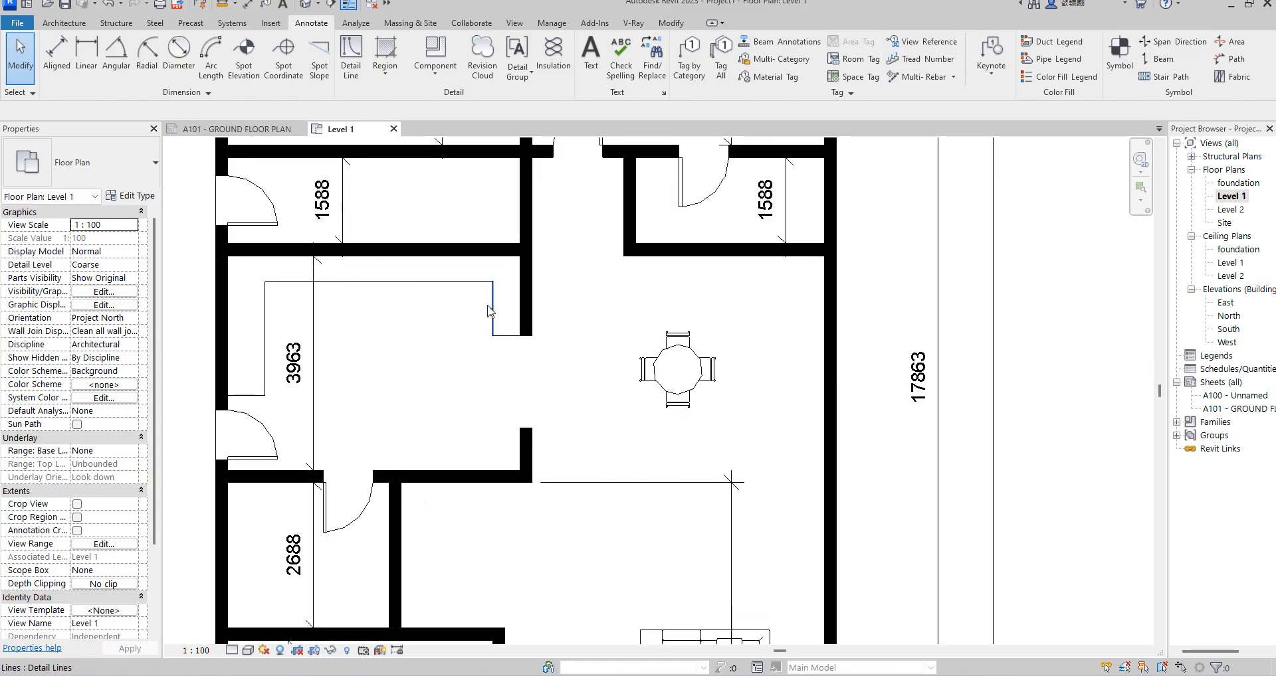
left_click(492, 313)
key("Left")
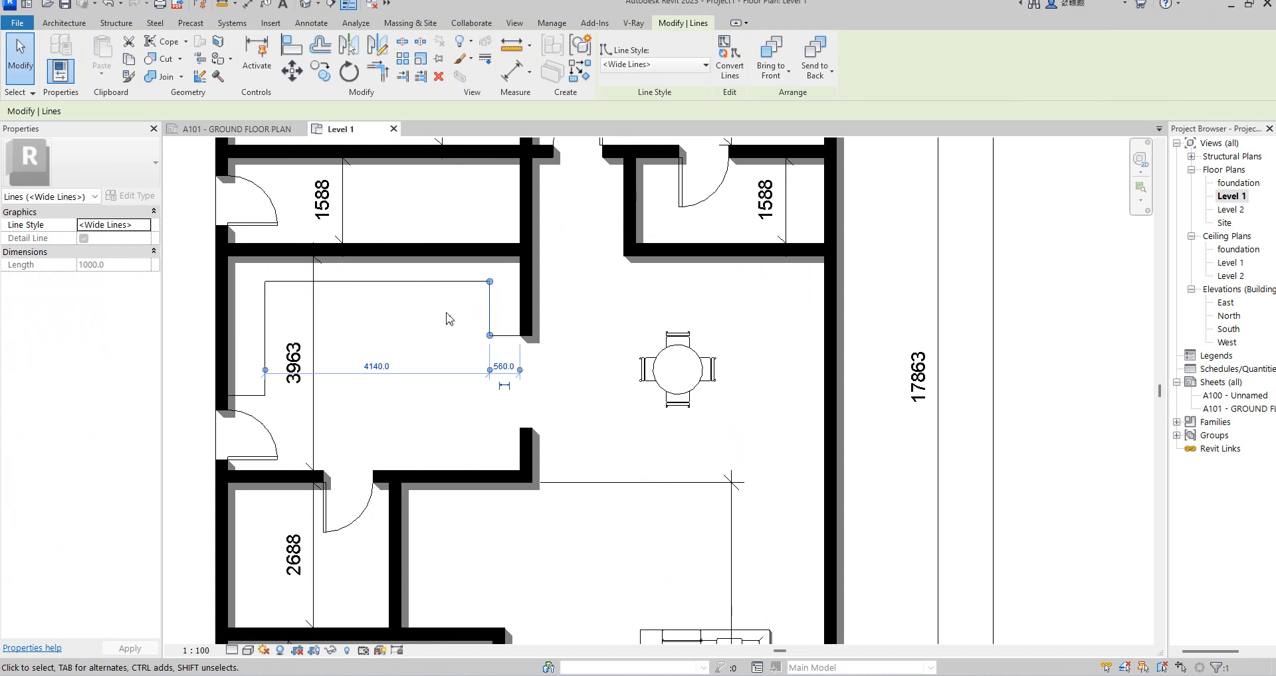
left_click(503, 343)
key("Up")
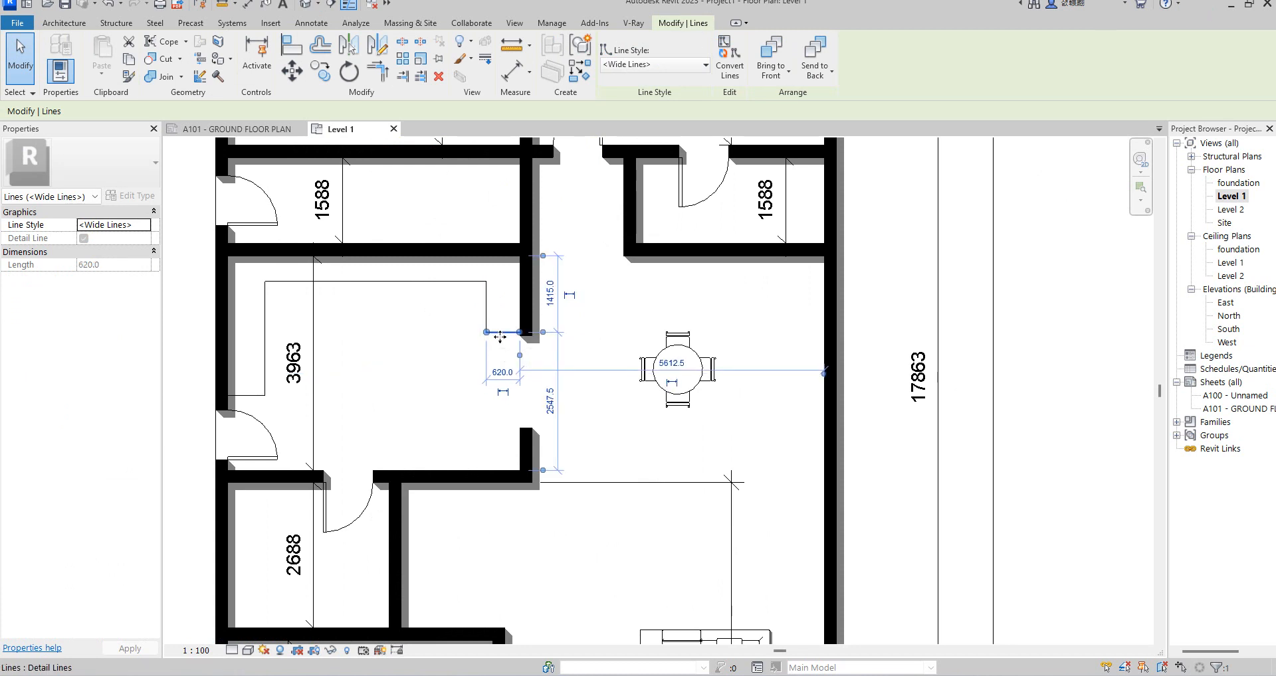
left_click(443, 354)
scroll(444, 356, "down", 2)
scroll(625, 428, "down", 1)
left_click(724, 385)
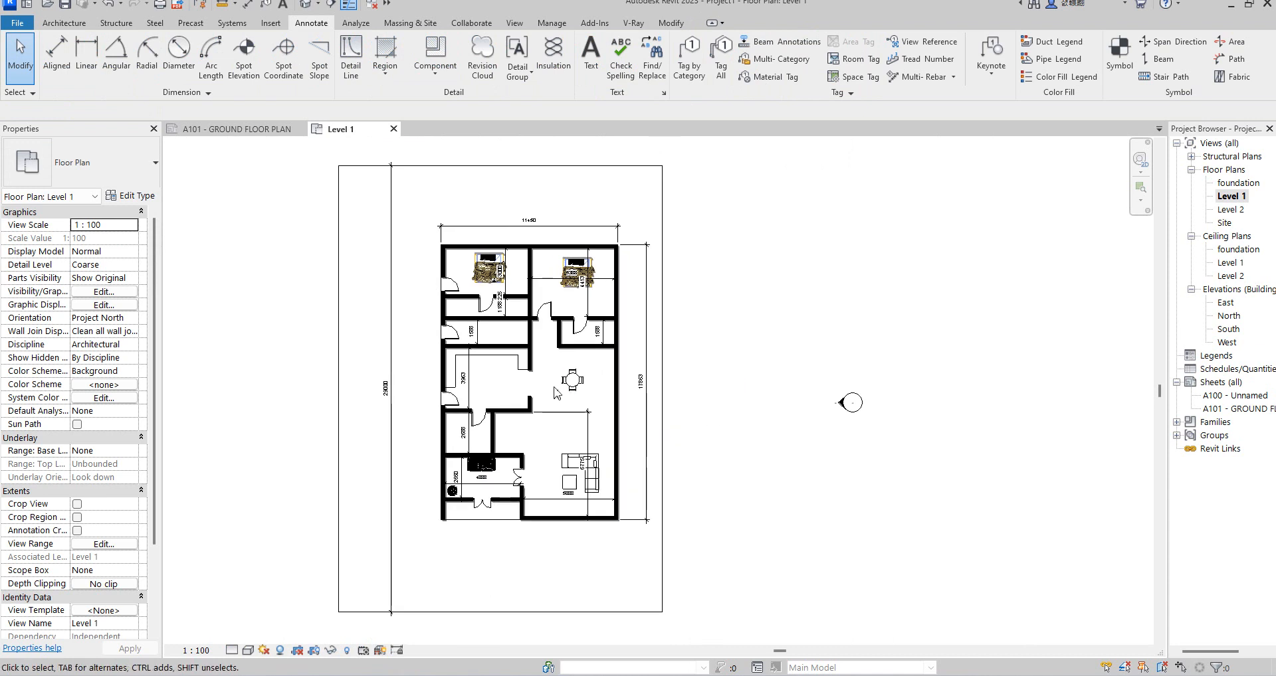
scroll(556, 393, "up", 3)
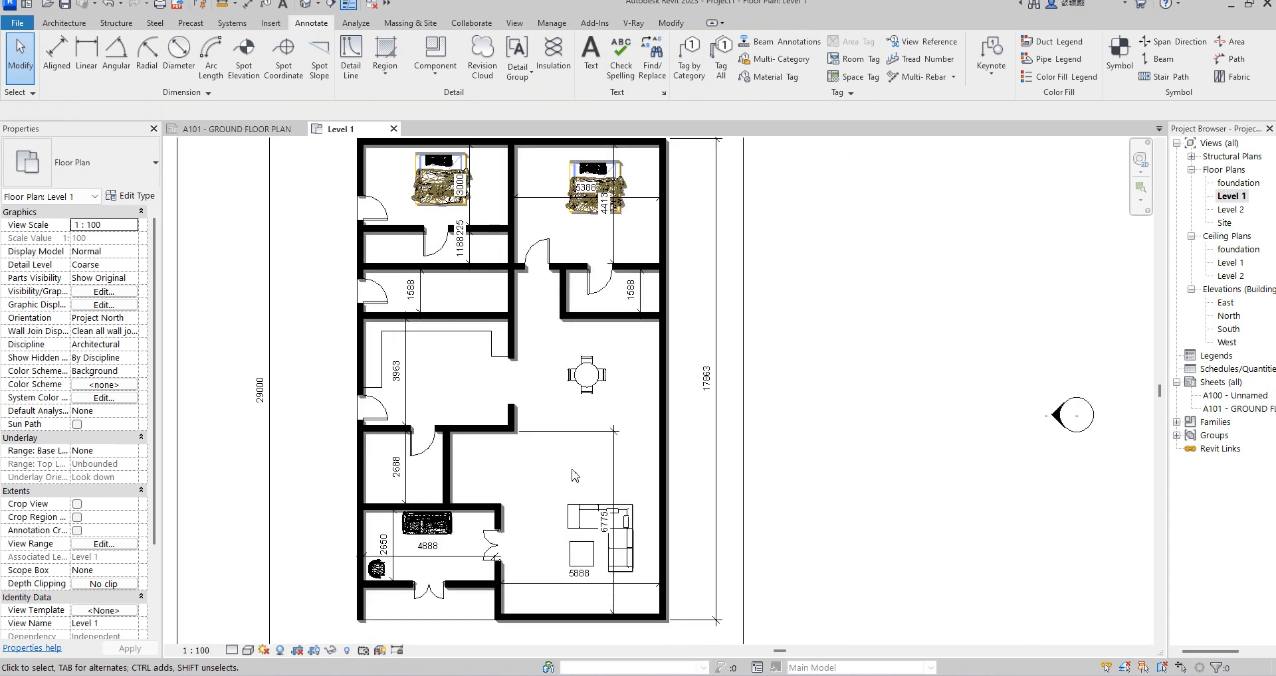
scroll(569, 375, "down", 2)
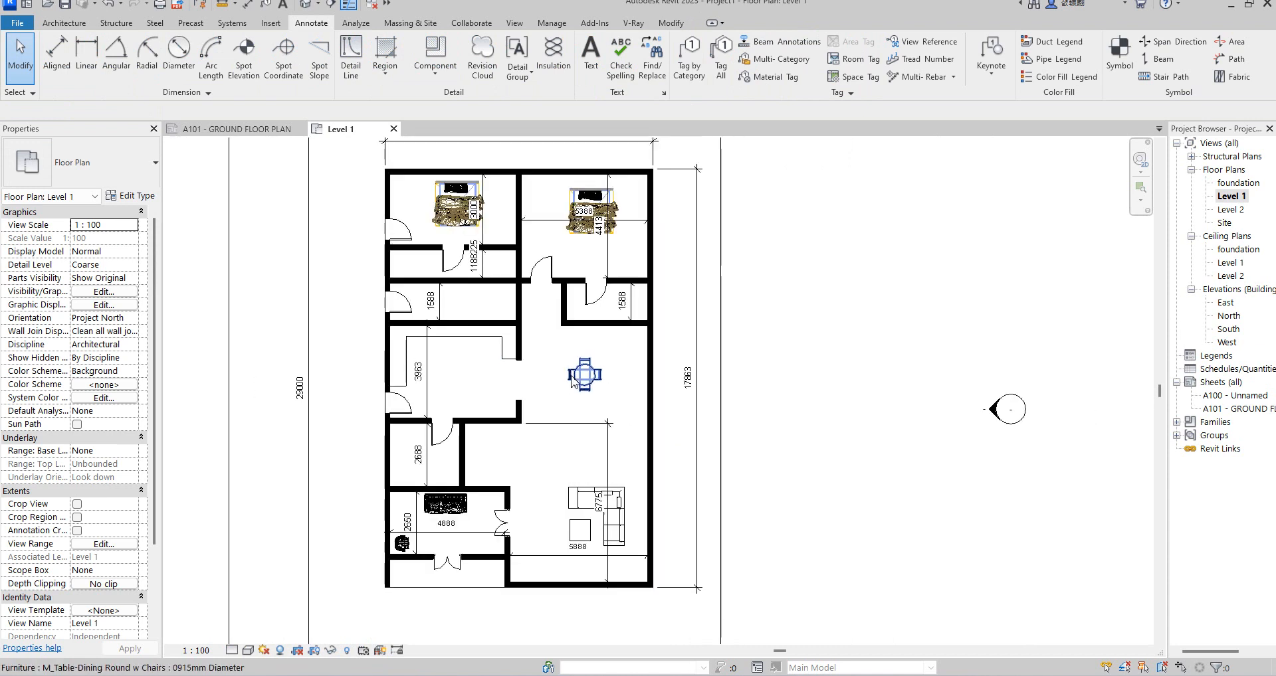